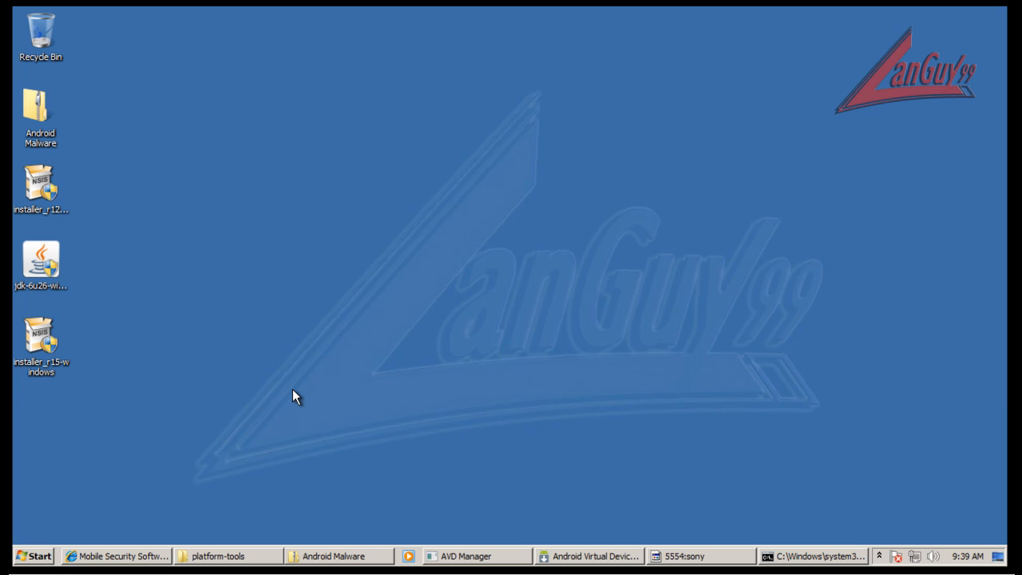
Look over the download button, description and features on the Comodo Mobile Security page in Internet Explorer, and close the browser.
left_click(147, 551)
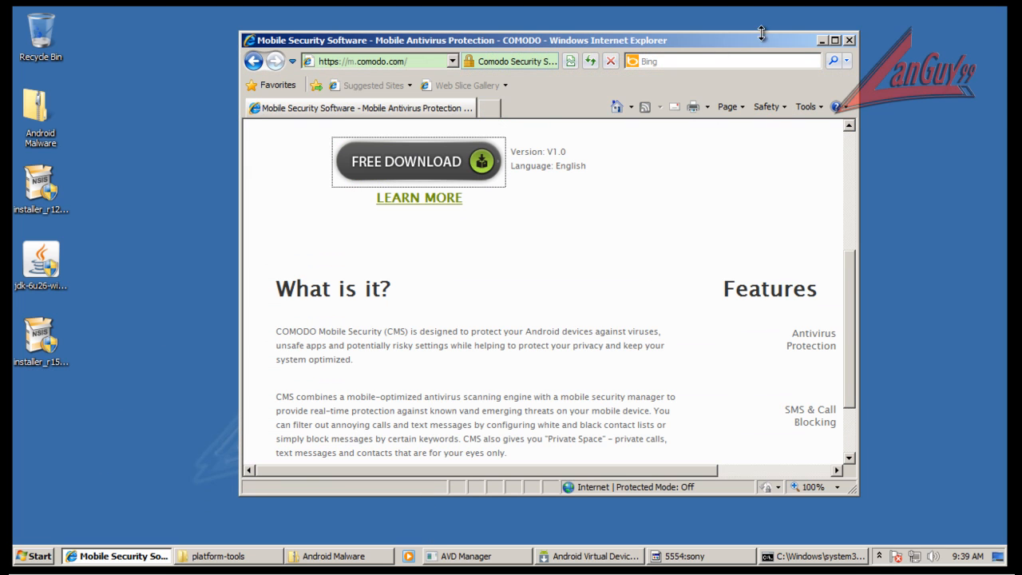
left_click(836, 41)
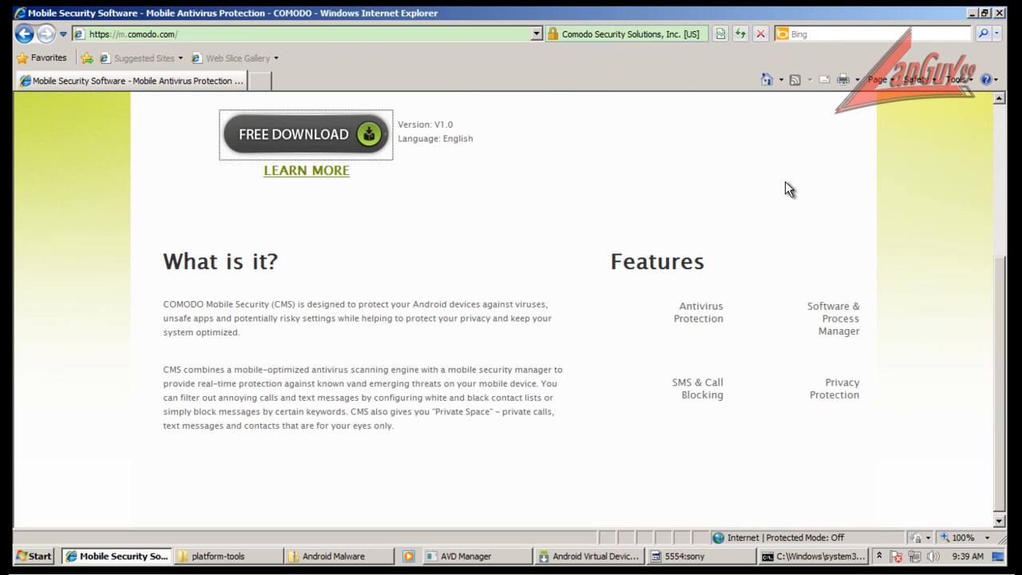
scroll(780, 264, "up", 3)
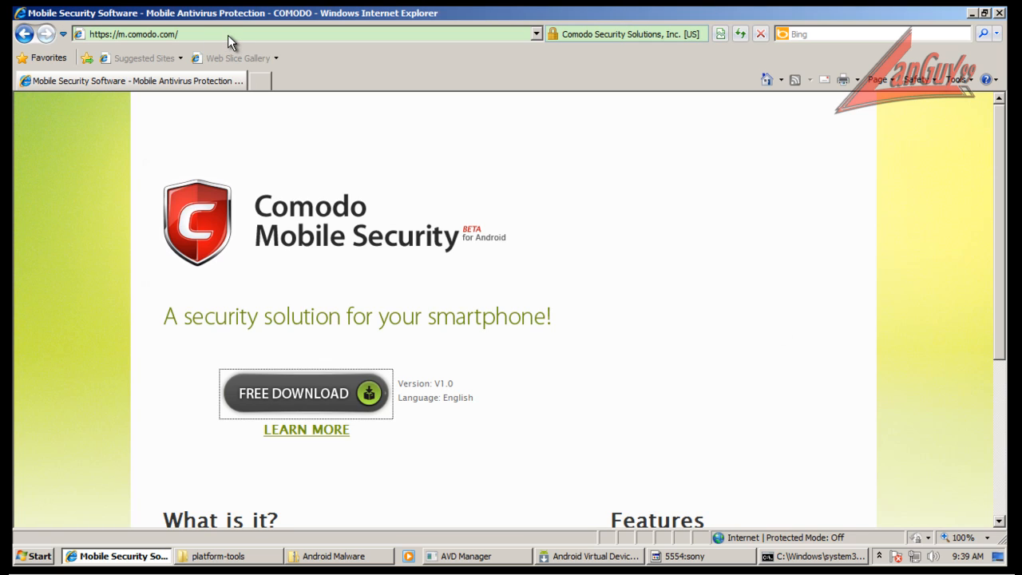
left_click(710, 249)
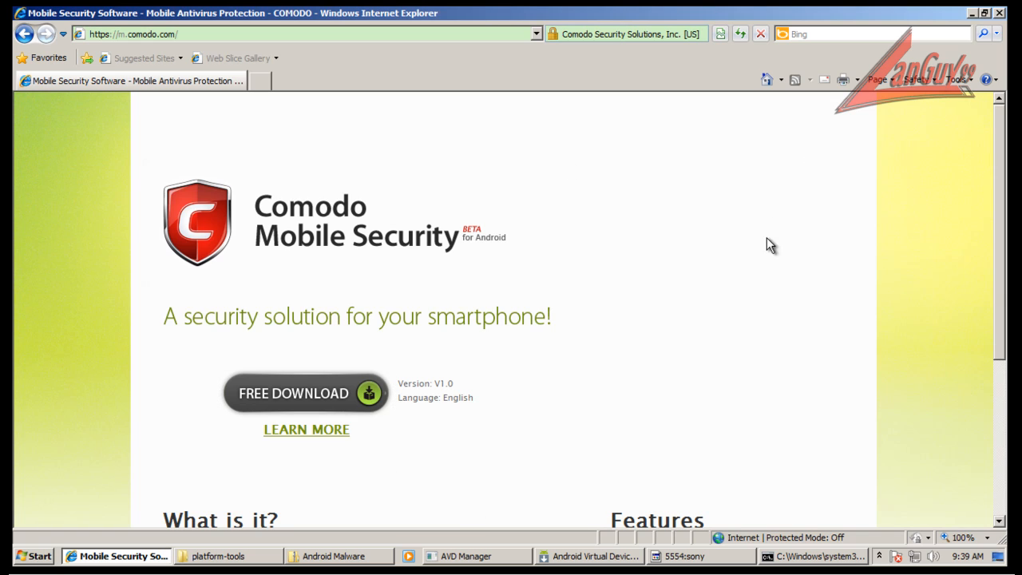
scroll(794, 244, "down", 3)
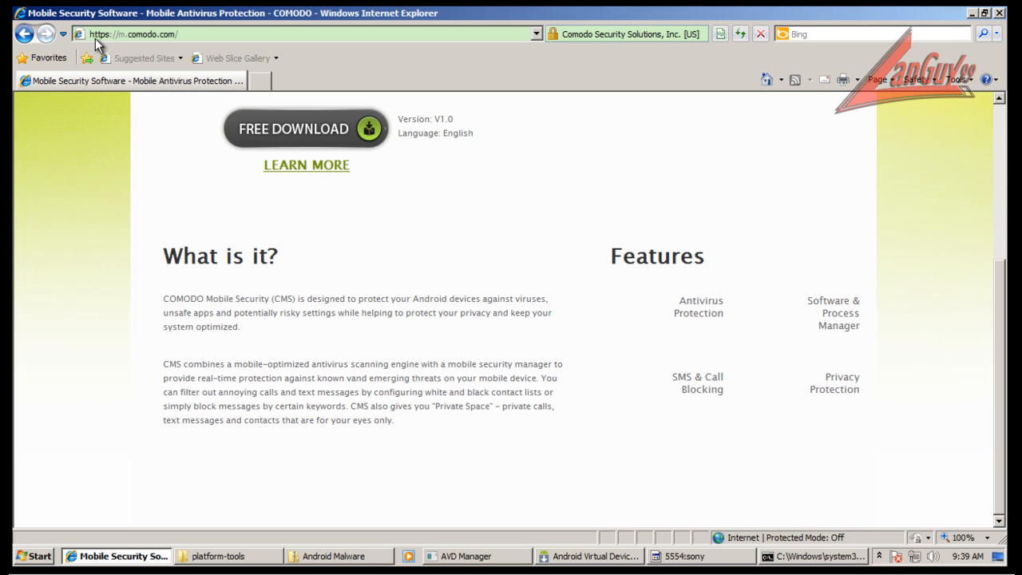
scroll(619, 208, "up", 3)
scroll(723, 280, "down", 3)
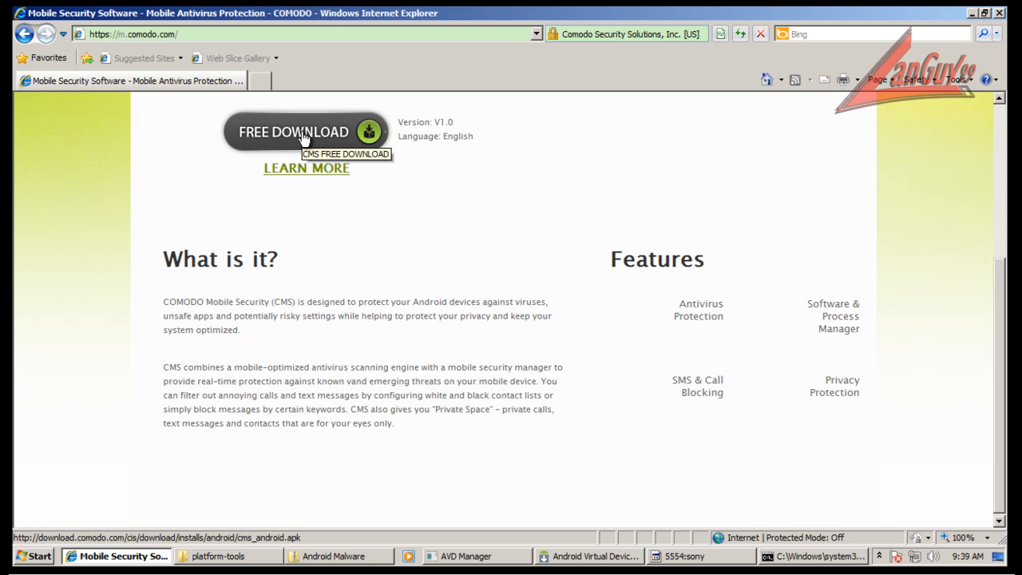
scroll(612, 205, "up", 3)
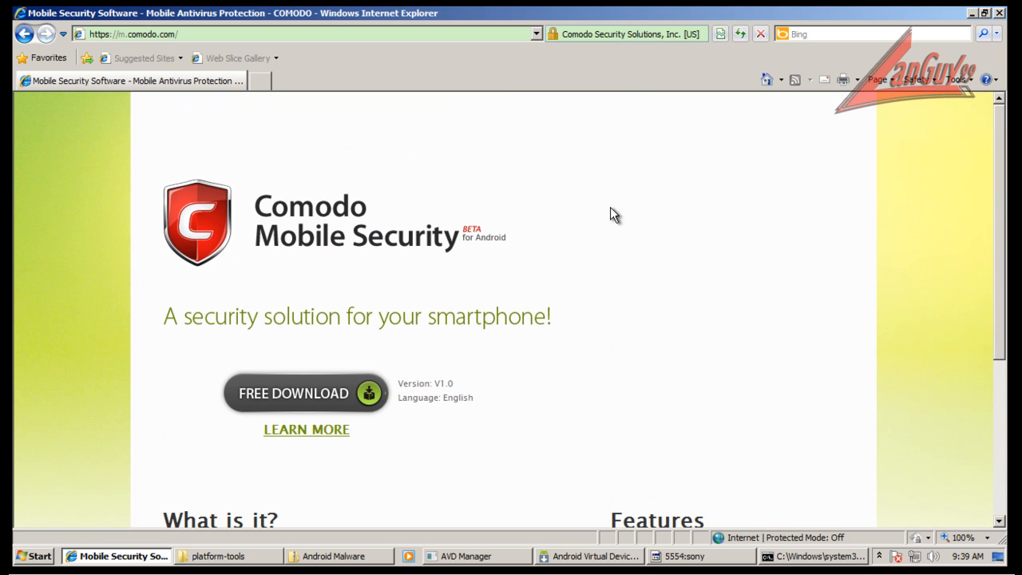
scroll(741, 327, "down", 3)
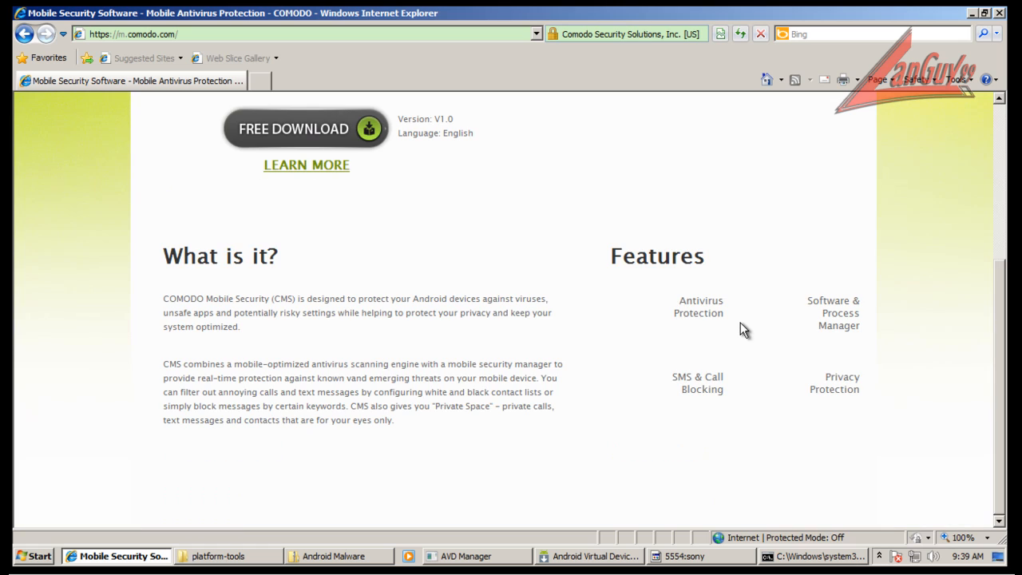
left_click(1001, 19)
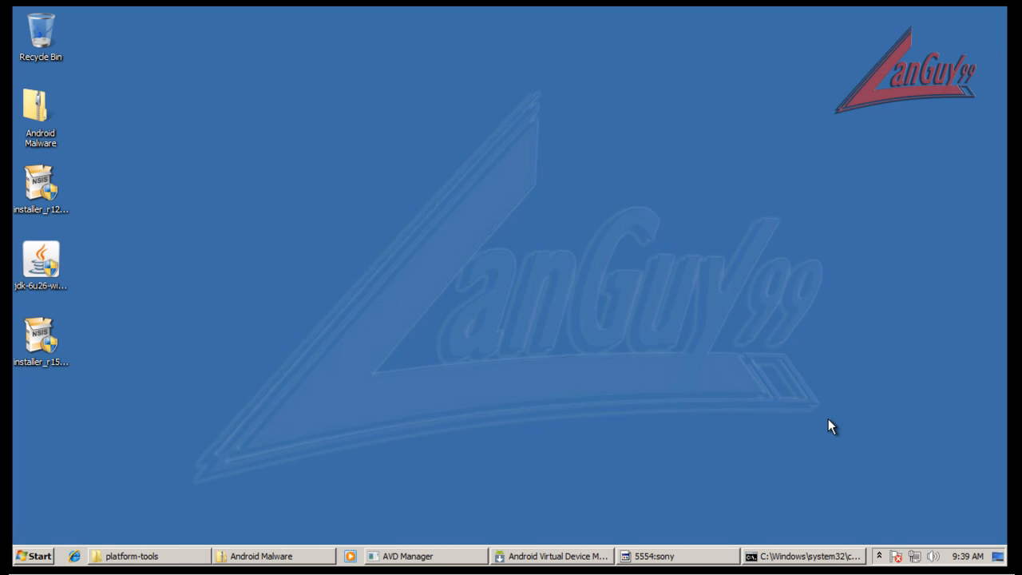
Switch to the 5554:sony emulator, move its window toward the screen's centre, and view Comodo Mobile Security's Utilities page.
left_click(667, 555)
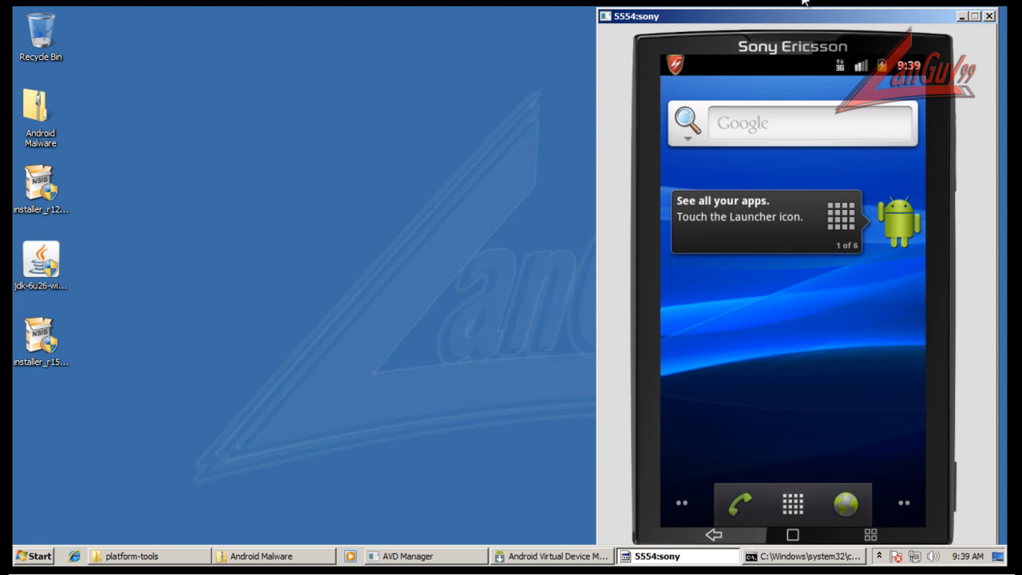
left_click_drag(818, 15, 684, 19)
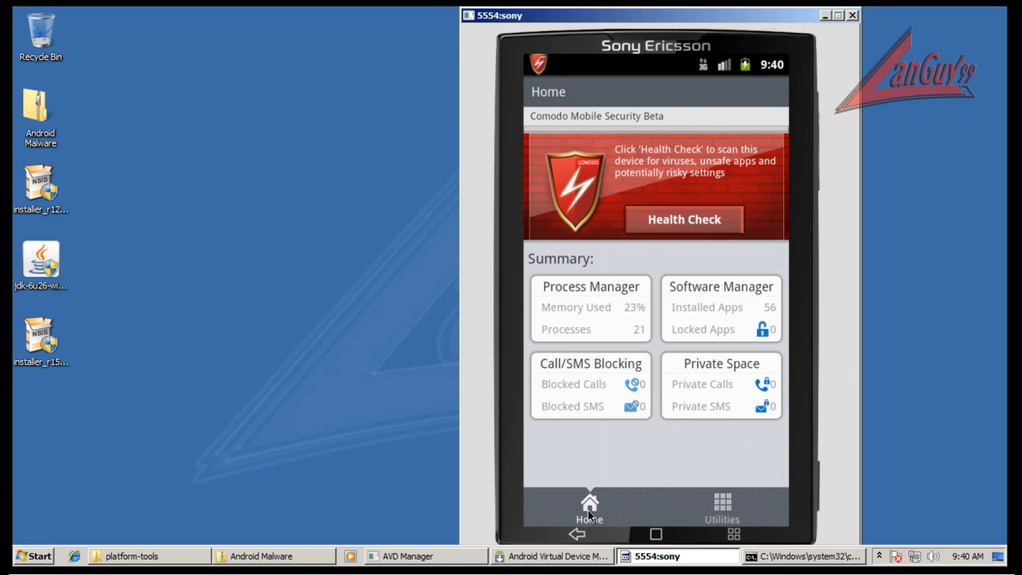
left_click(718, 505)
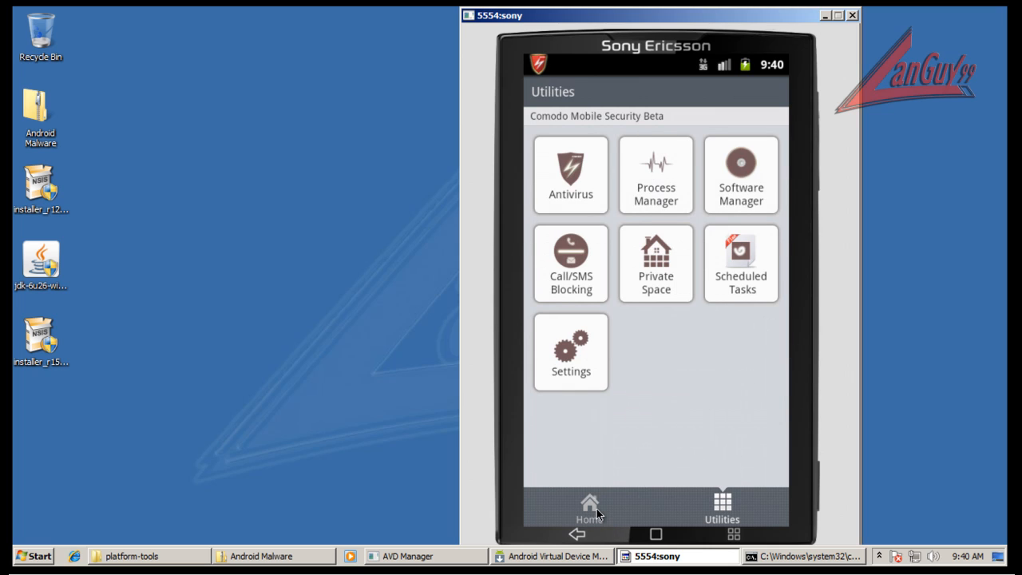
left_click(597, 509)
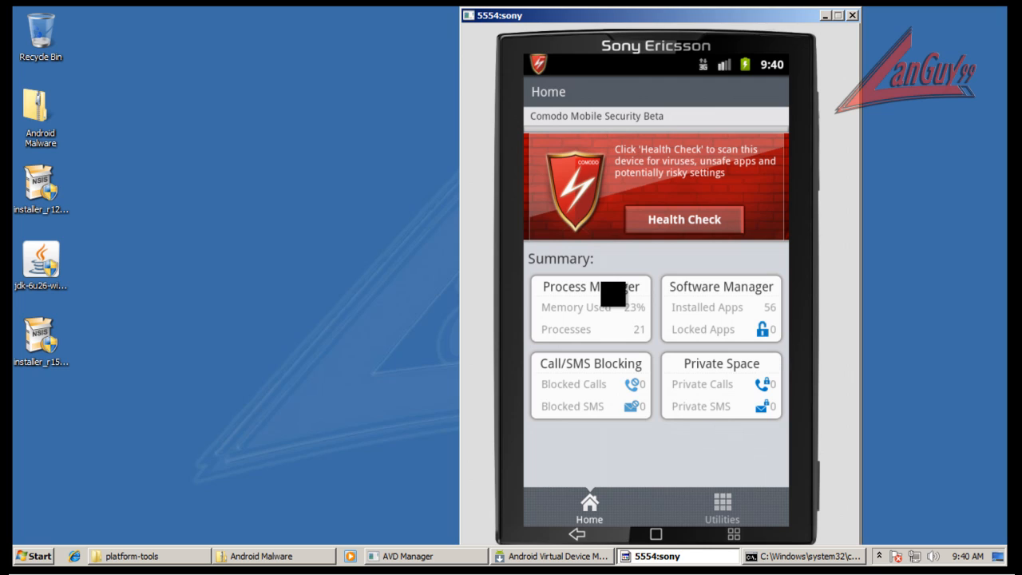
Examine the running user and system processes in Process Manager and return to the app's home page.
left_click(612, 294)
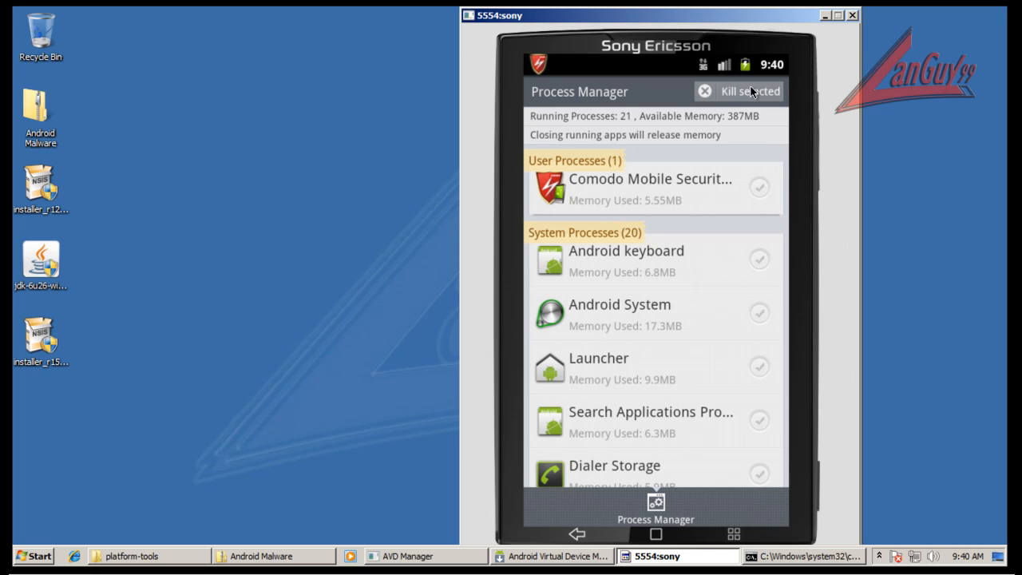
left_click(591, 527)
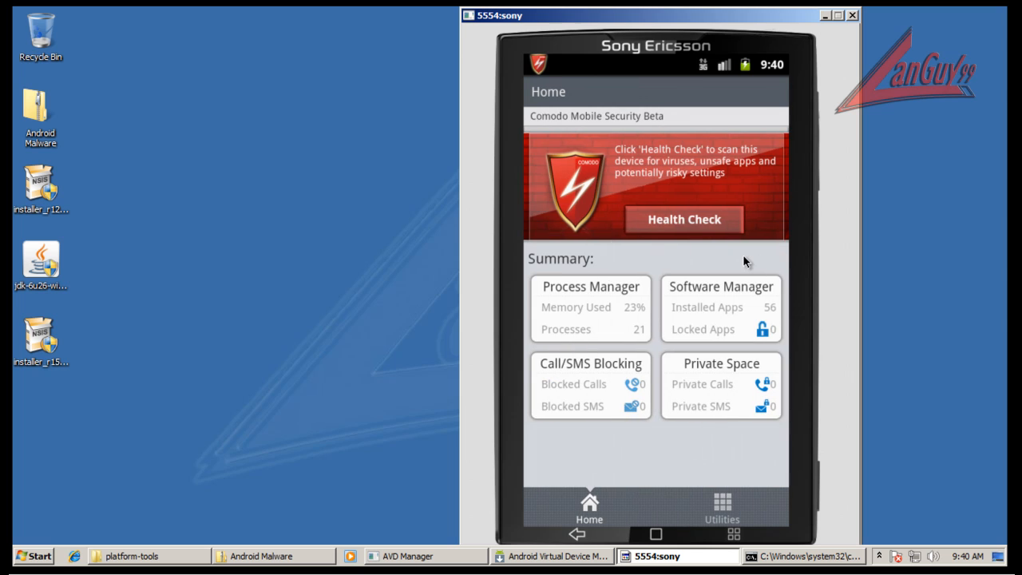
Open App Protector within Software Manager, entering and confirming a new password for it.
left_click(734, 316)
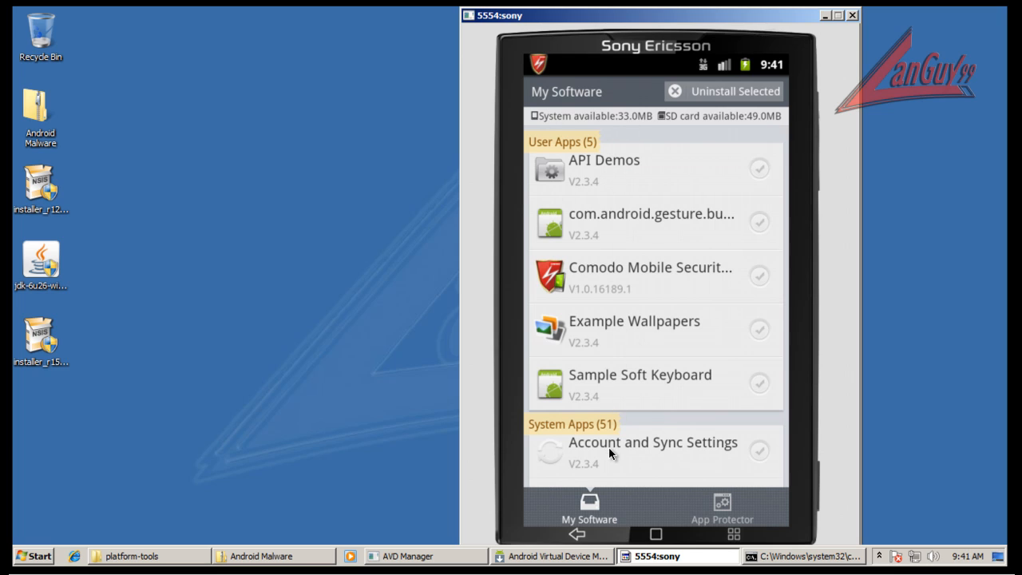
left_click(725, 515)
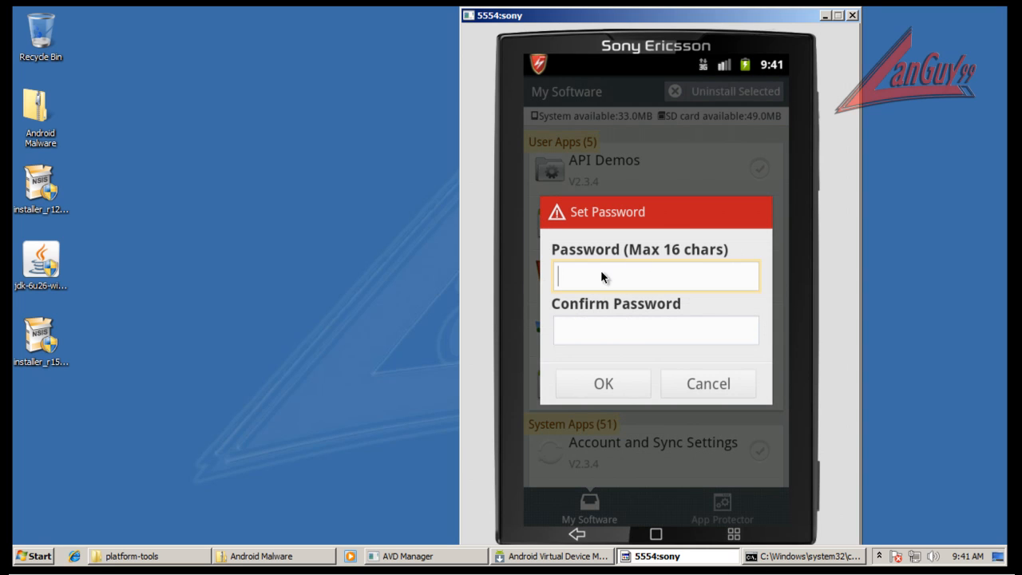
left_click(720, 273)
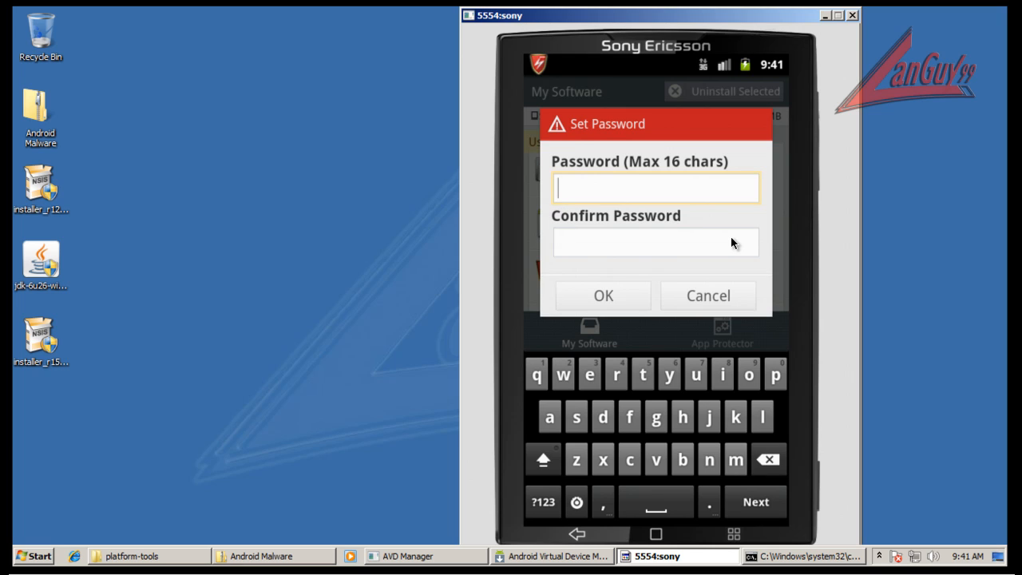
left_click(686, 187)
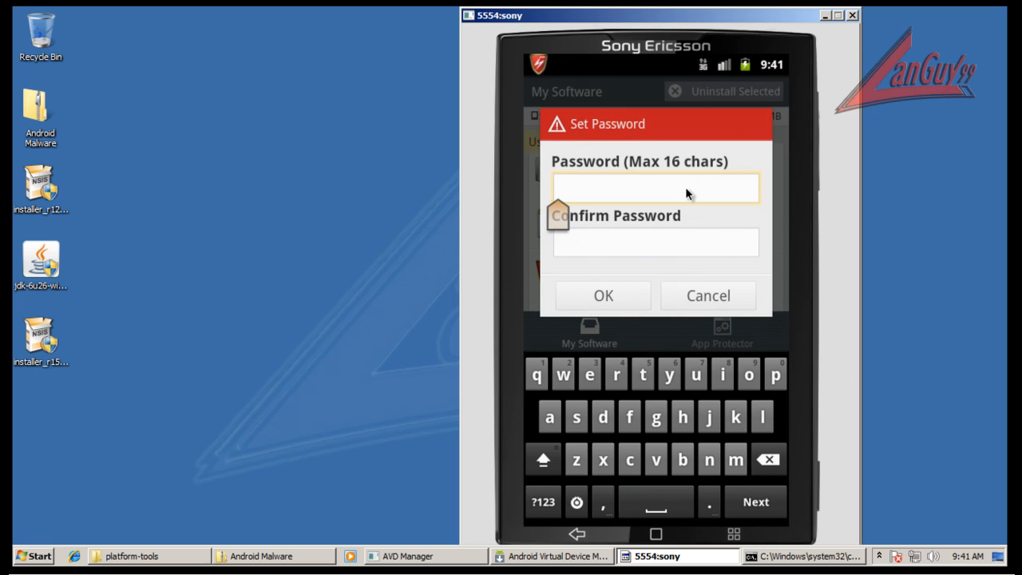
type("ab")
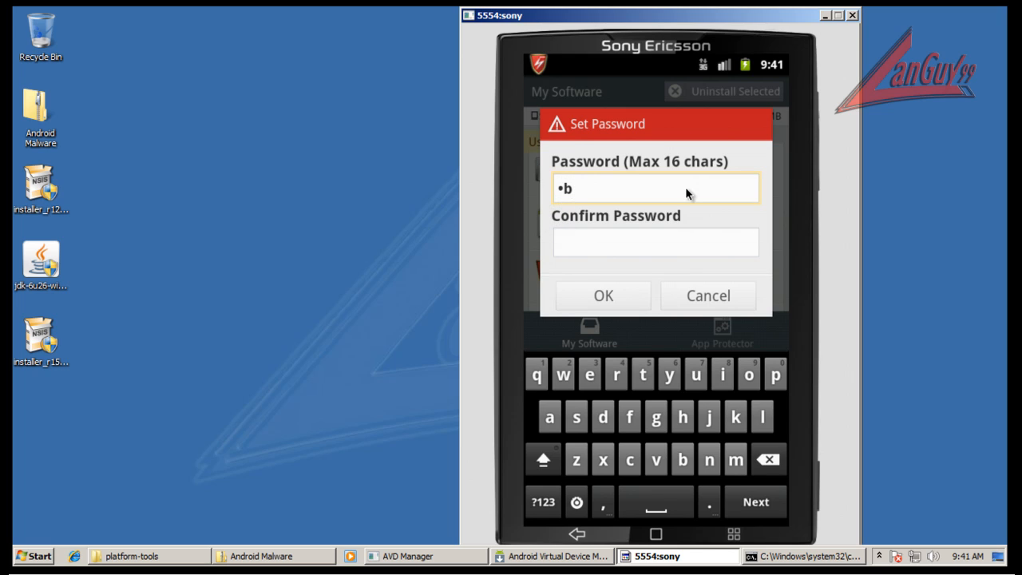
type("cd")
type("e")
left_click(677, 241)
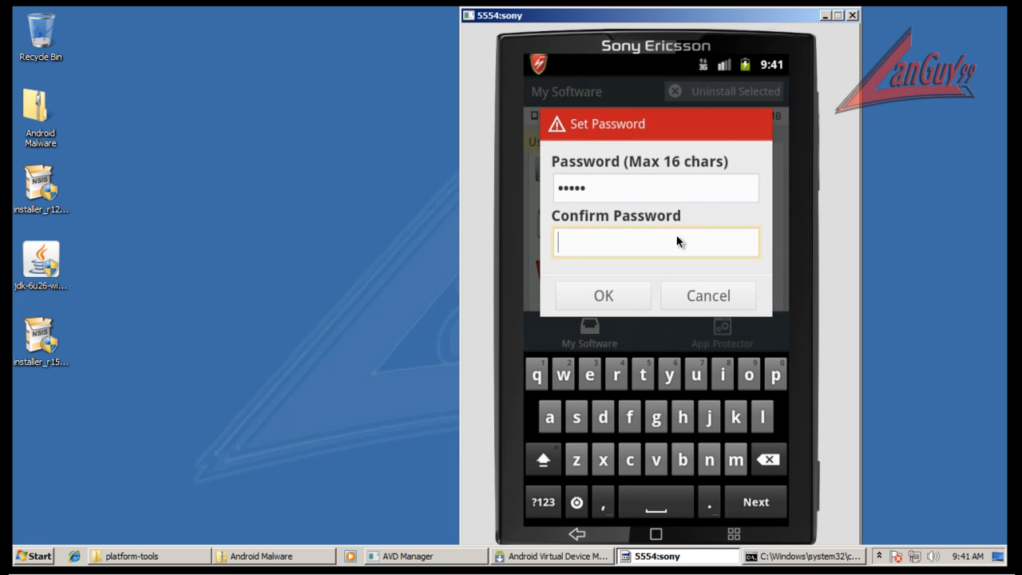
type("abcd")
type("e")
left_click(608, 296)
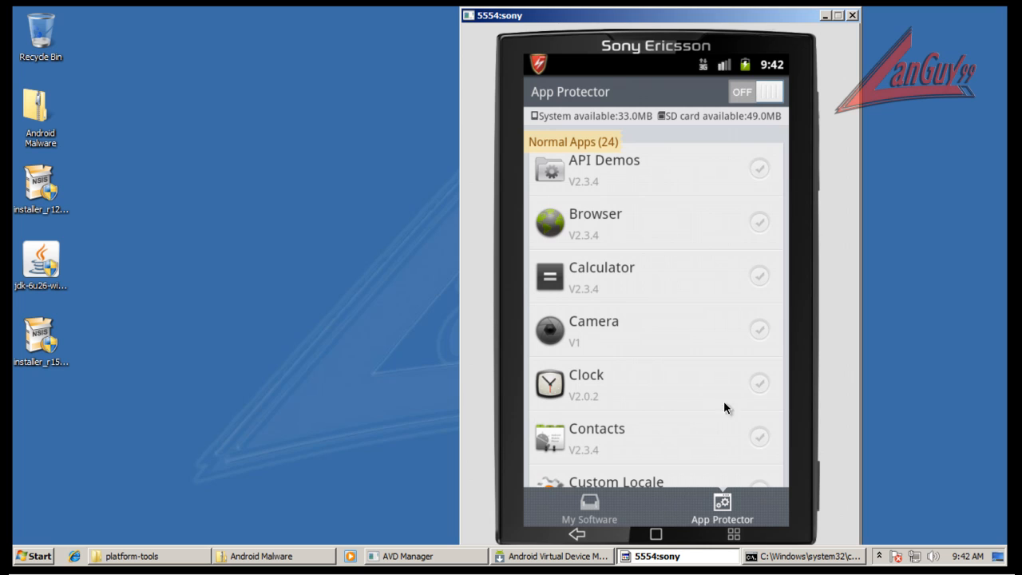
Turn App Protector on while trying protection on API Demos, leaving that app unprotected.
left_click(759, 168)
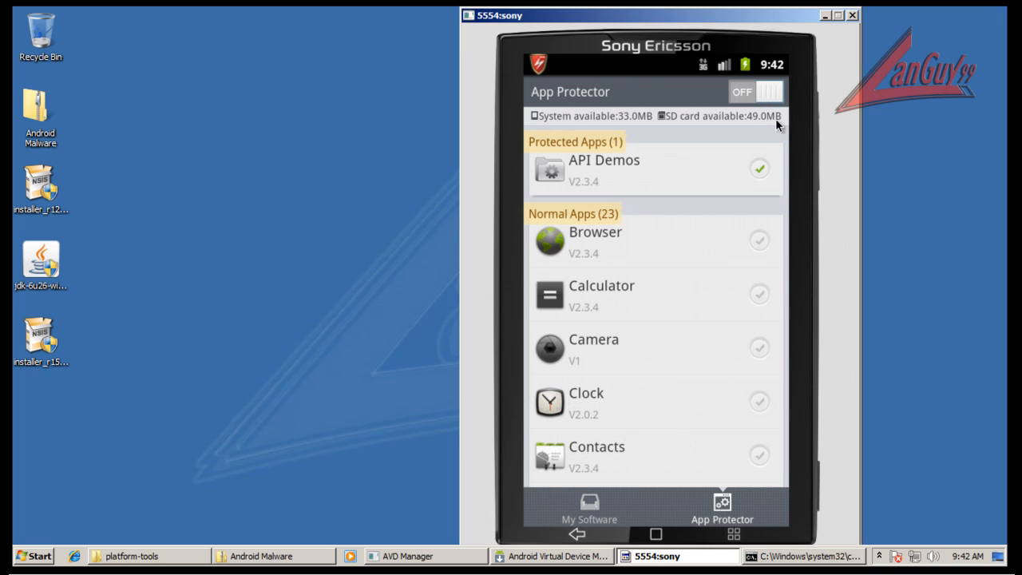
left_click(779, 94)
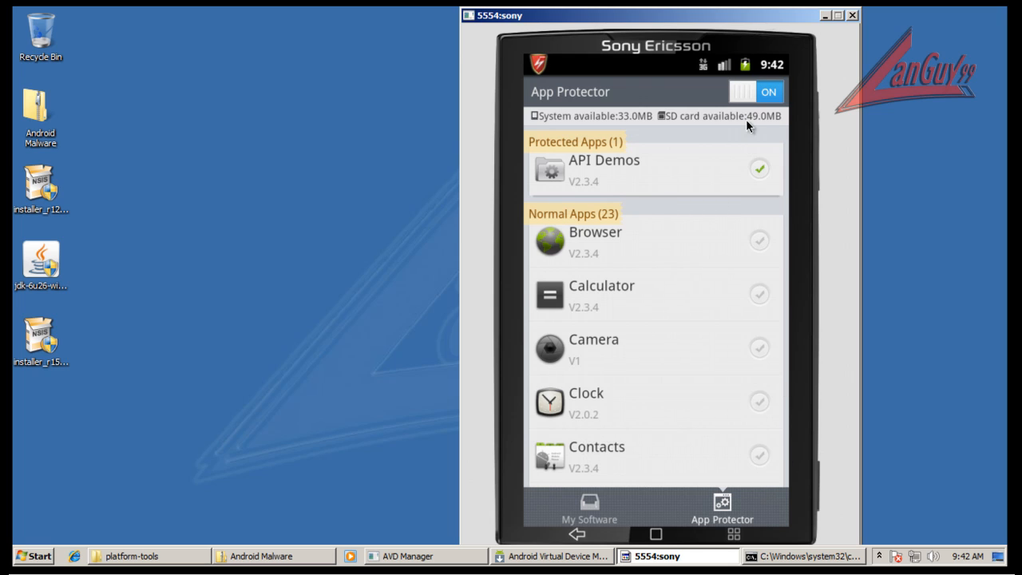
left_click(763, 167)
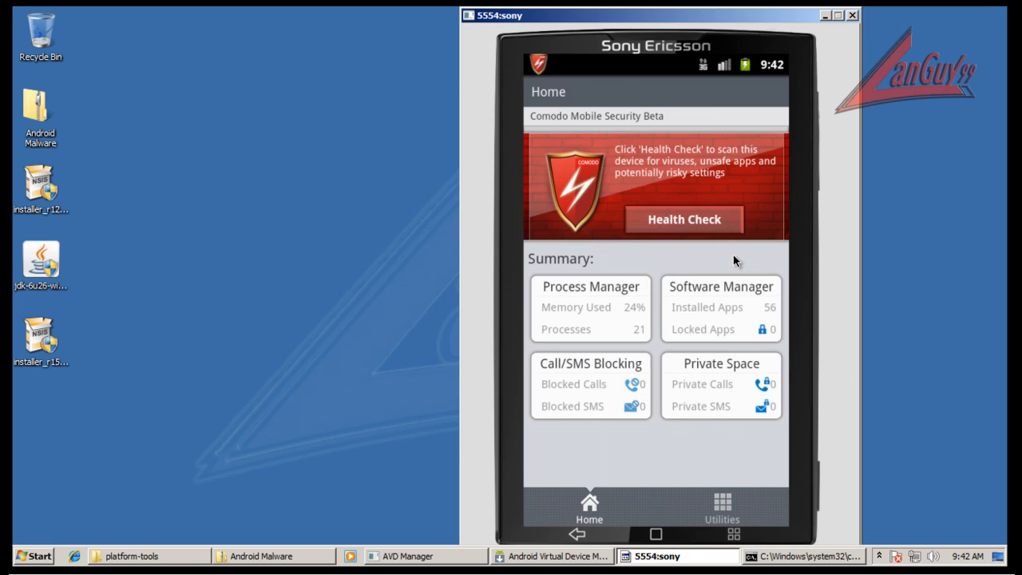
Review the blocked messages, blocked calls, black list, white list and keywords in Call/SMS Blocking, and return to the home page.
left_click(591, 391)
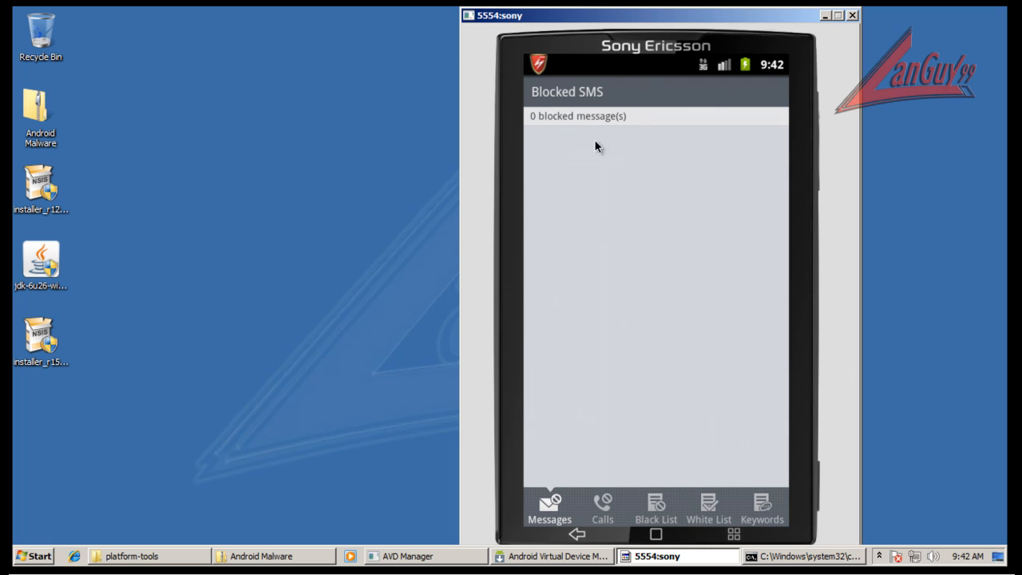
left_click(605, 512)
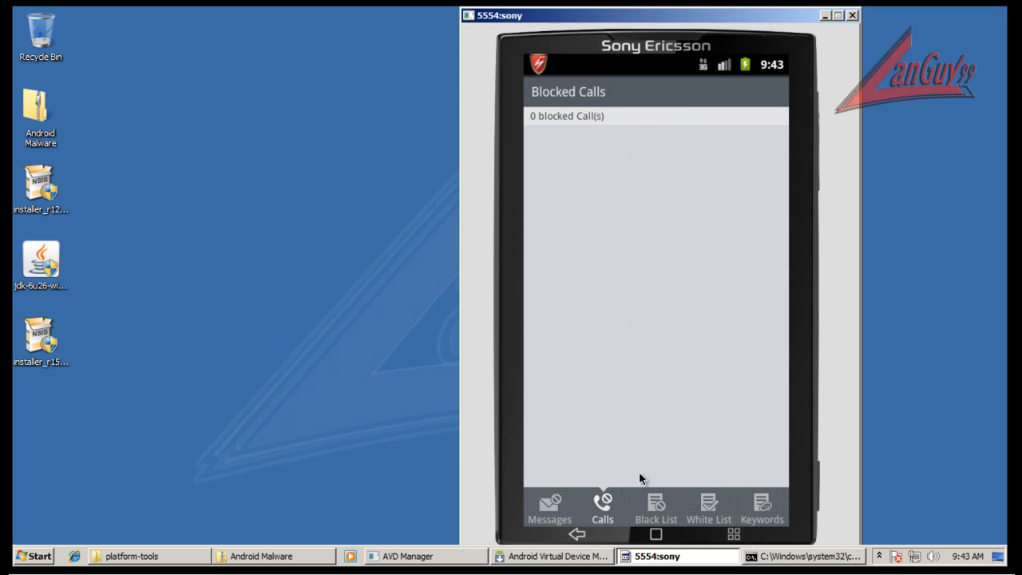
left_click(659, 501)
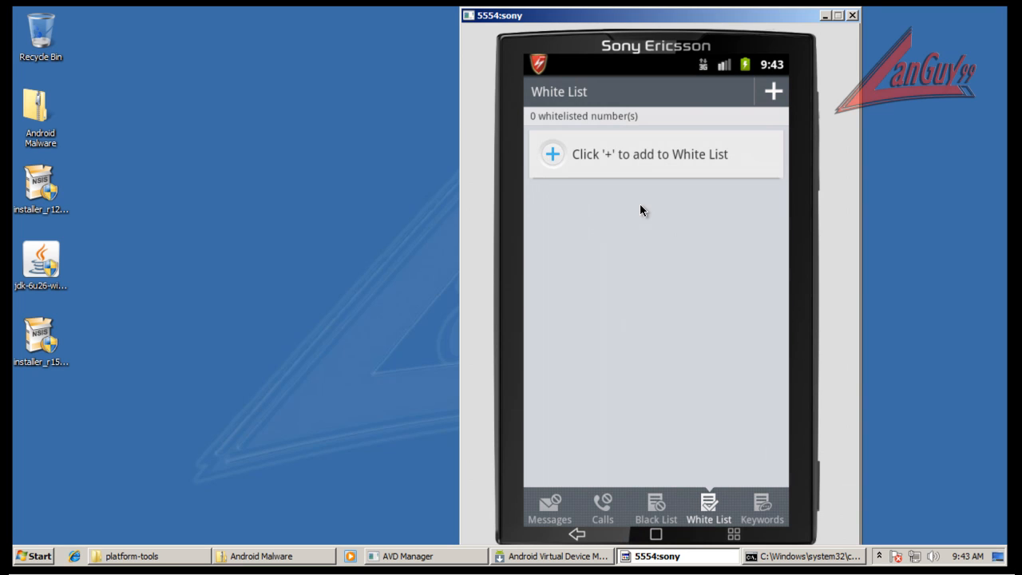
left_click(762, 509)
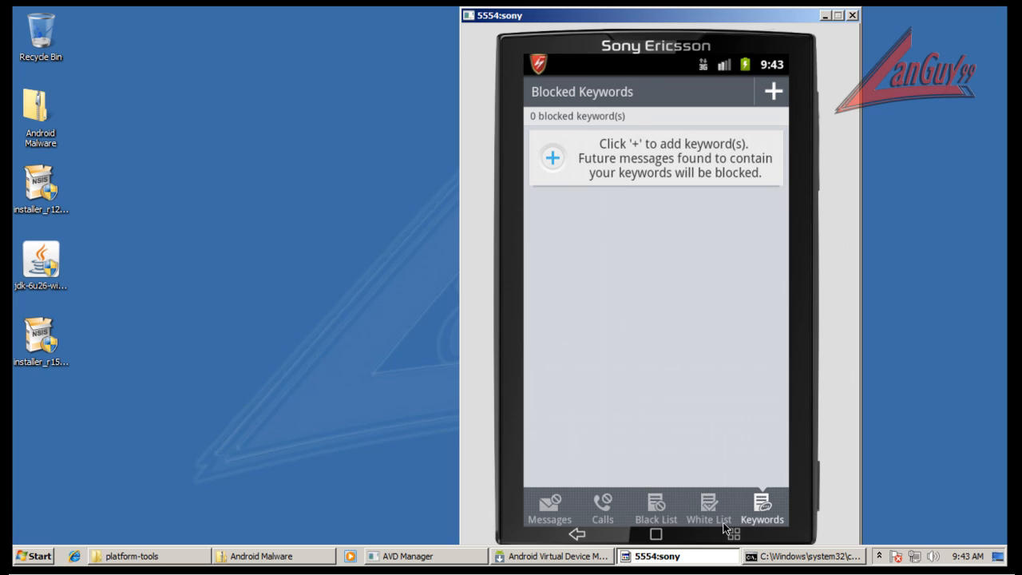
left_click(585, 542)
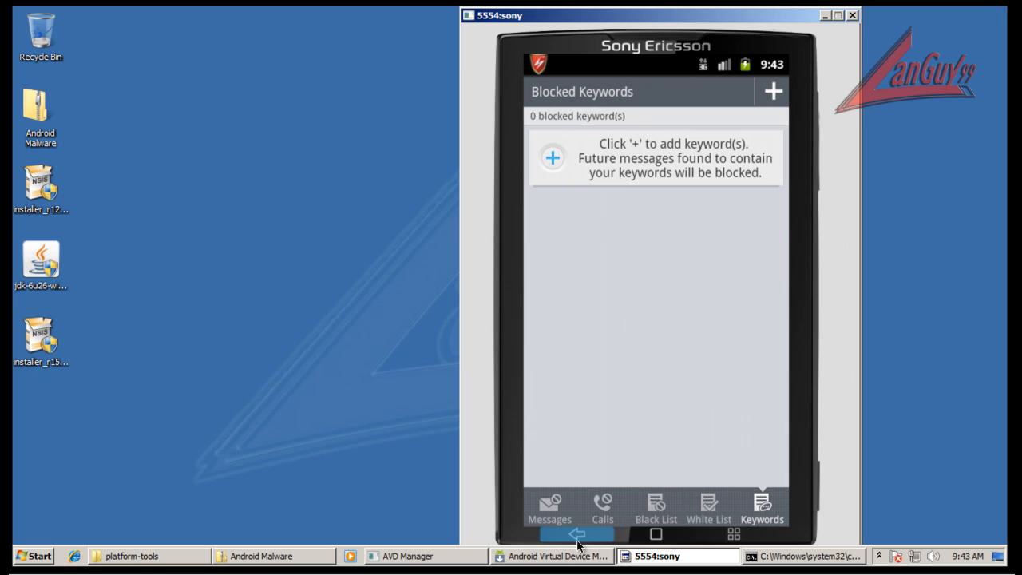
left_click(577, 535)
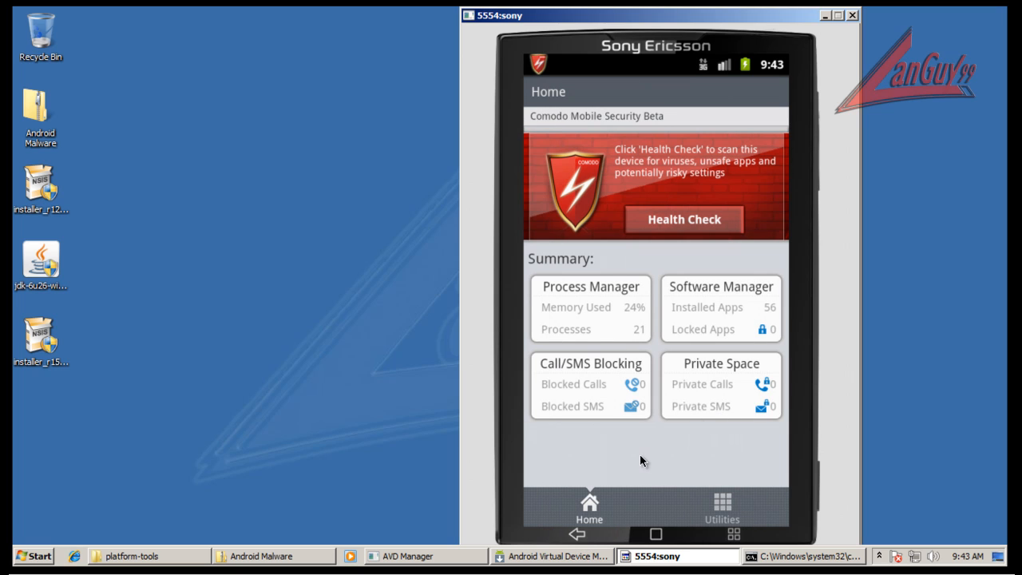
Open Private Space and set its password by entering and confirming it.
left_click(703, 393)
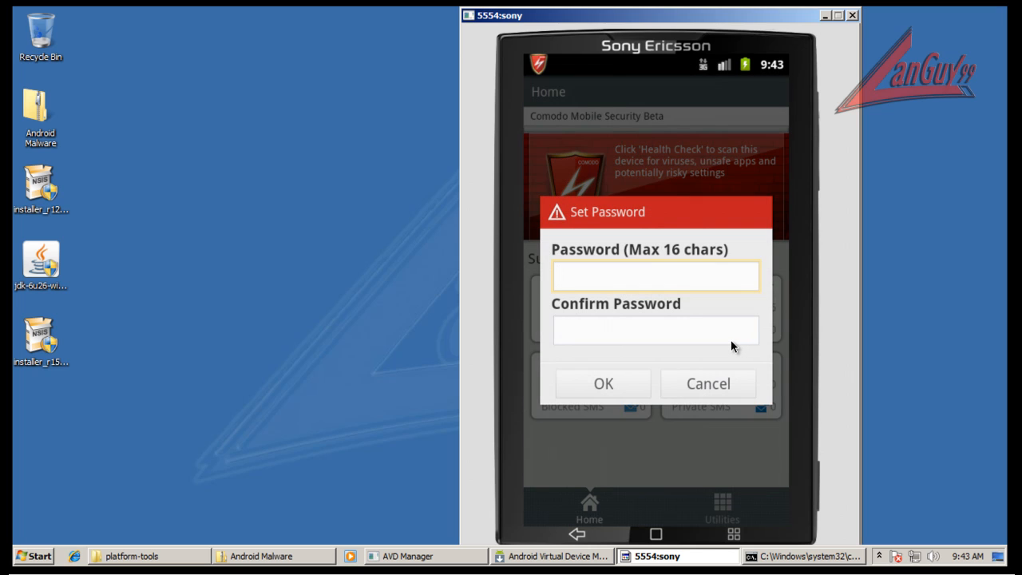
type("abcde")
left_click(706, 337)
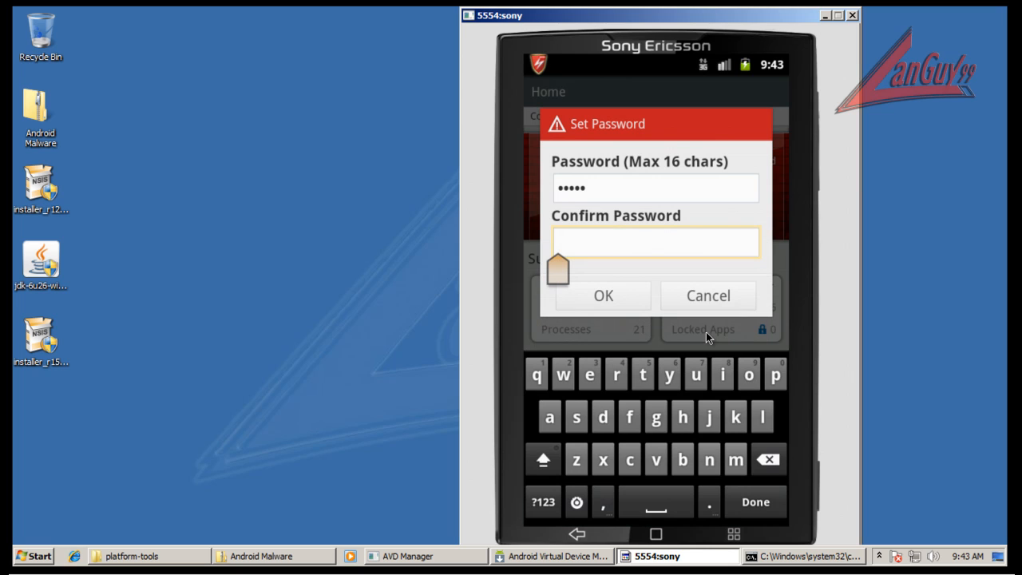
type("abcde")
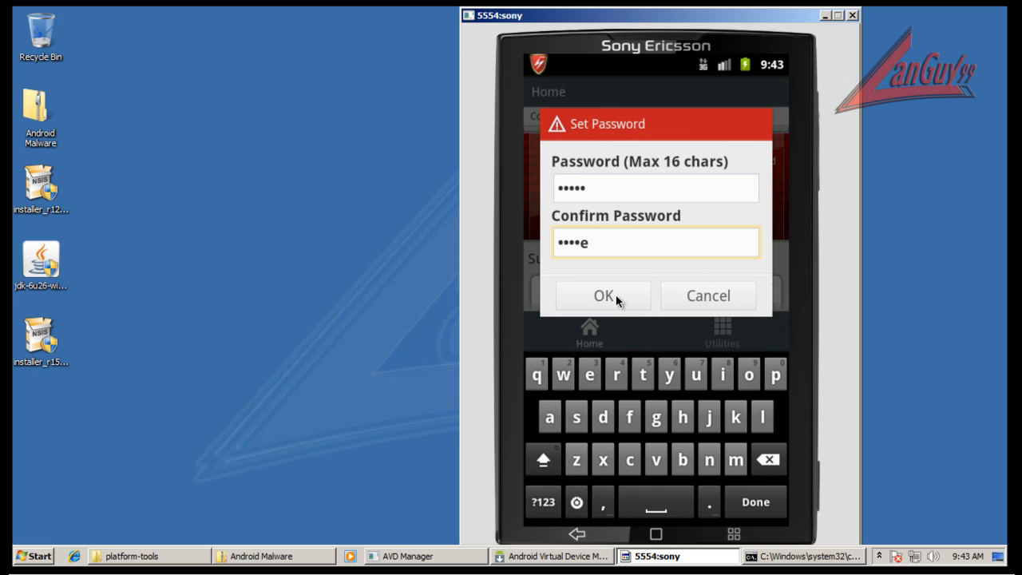
left_click(616, 294)
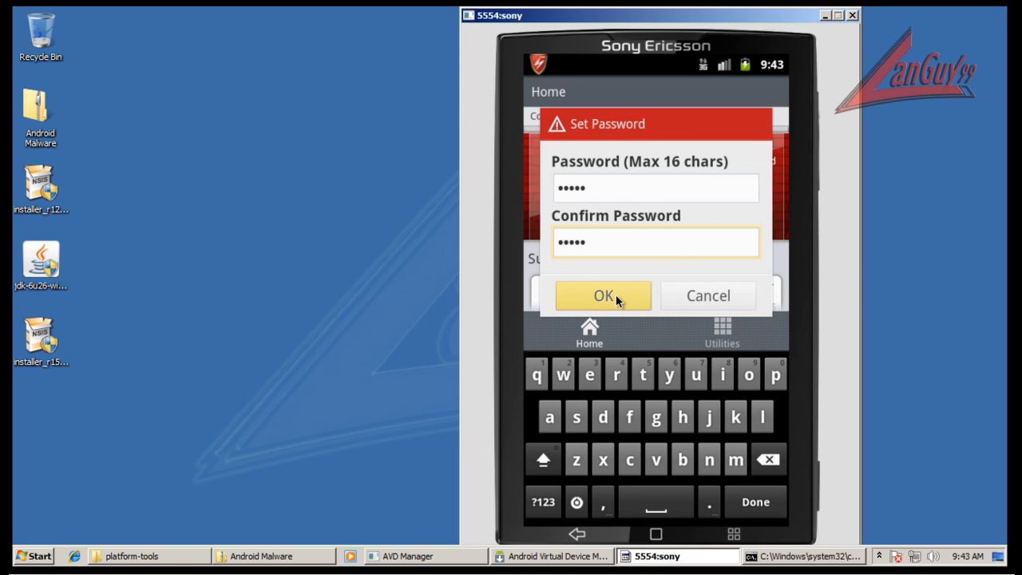
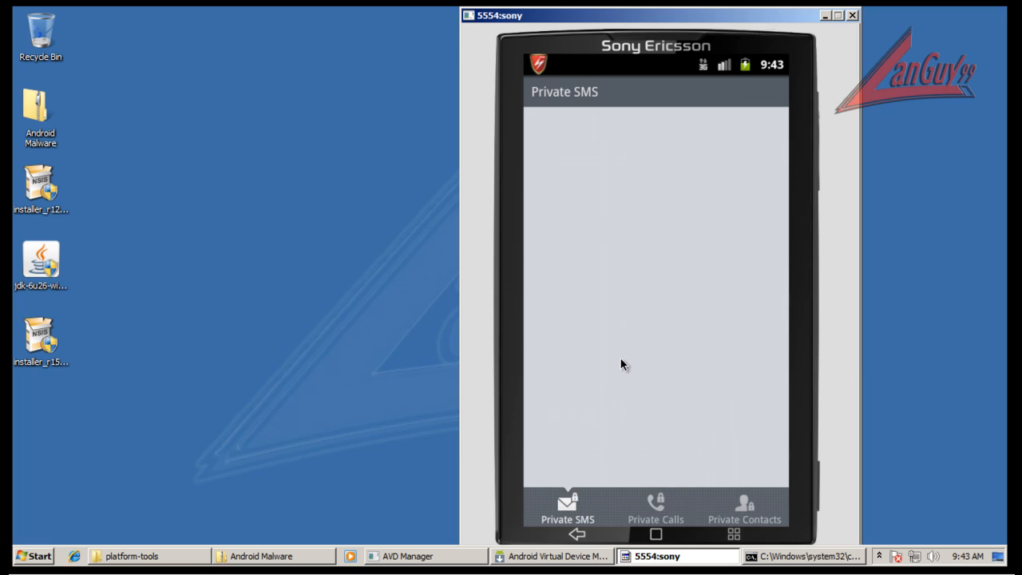
Review the Private Calls and Private Contacts pages in Private Space and return to the home page.
left_click(657, 506)
left_click(734, 511)
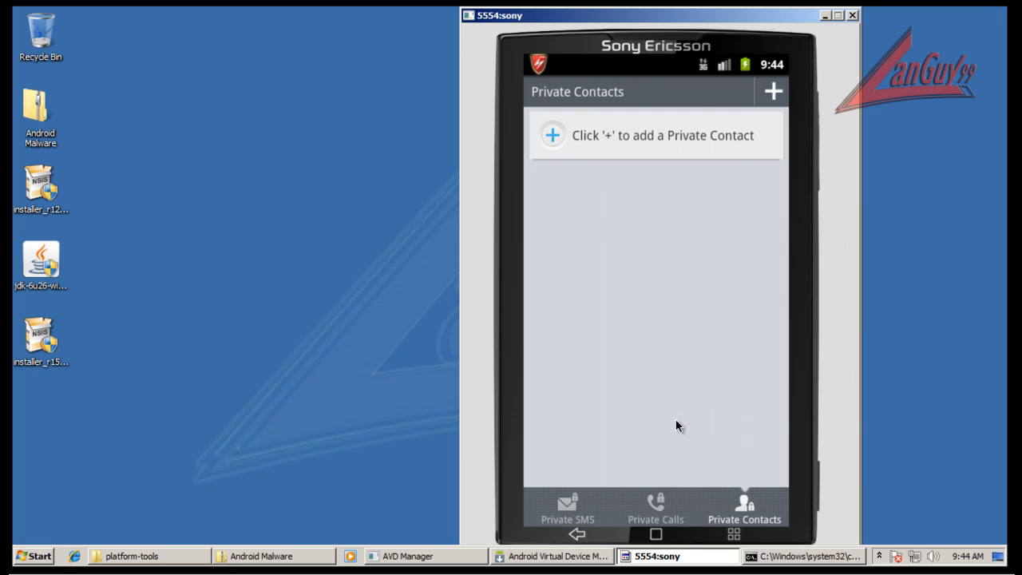
key("Escape")
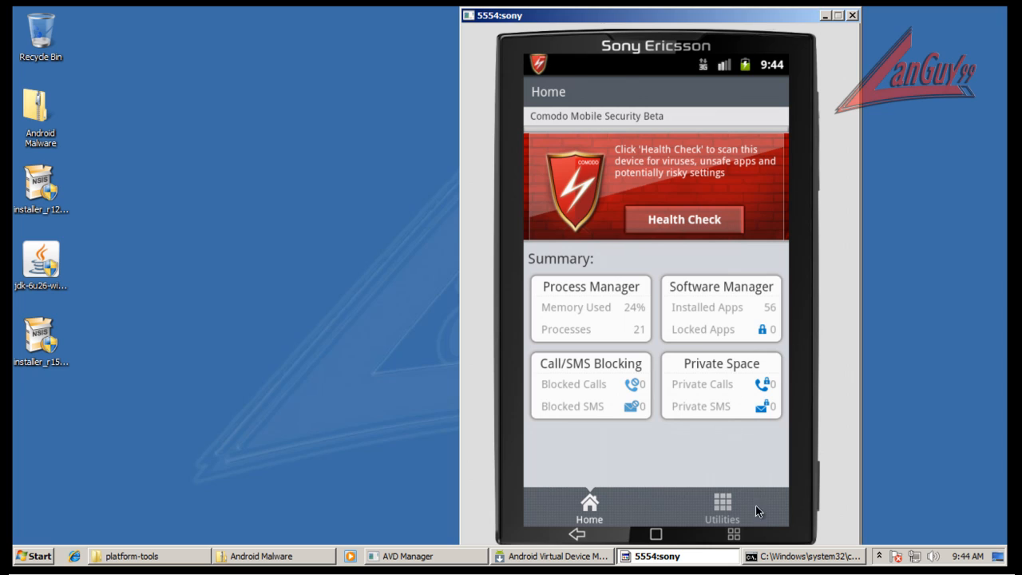
Try twice to check for updates in the Antivirus utility's Virus Scanner, and return to Utilities.
left_click(725, 503)
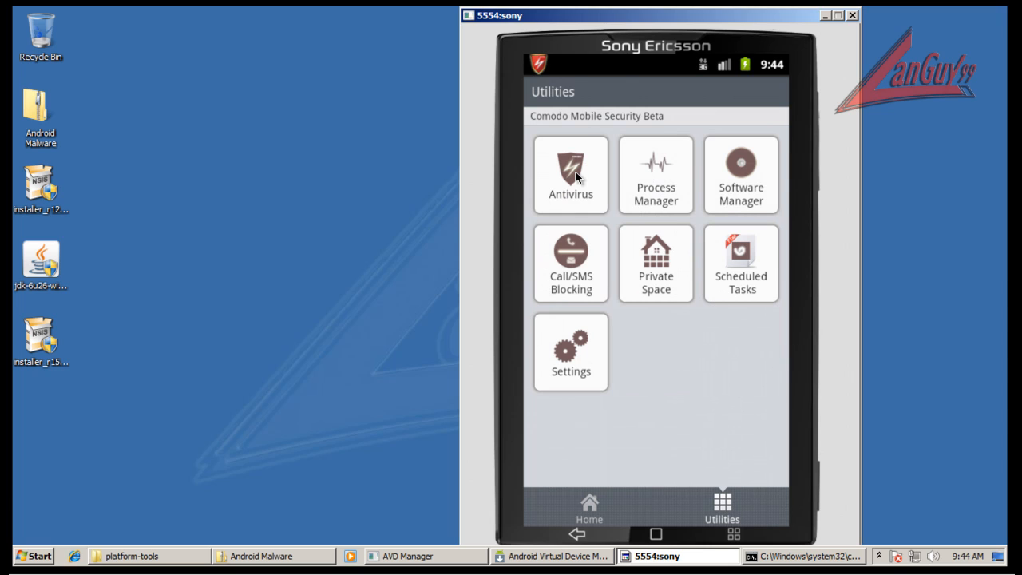
left_click(607, 227)
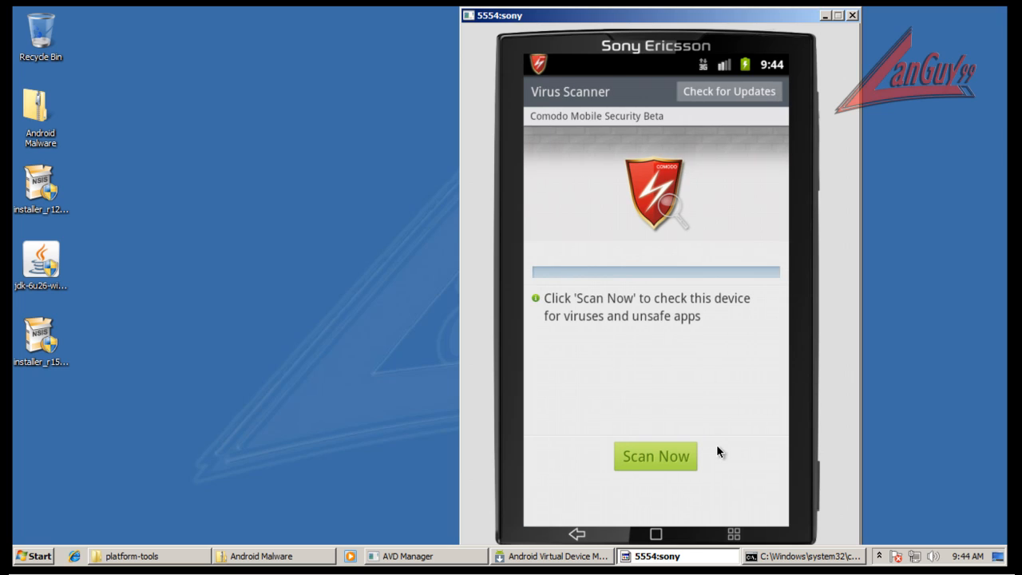
left_click(762, 88)
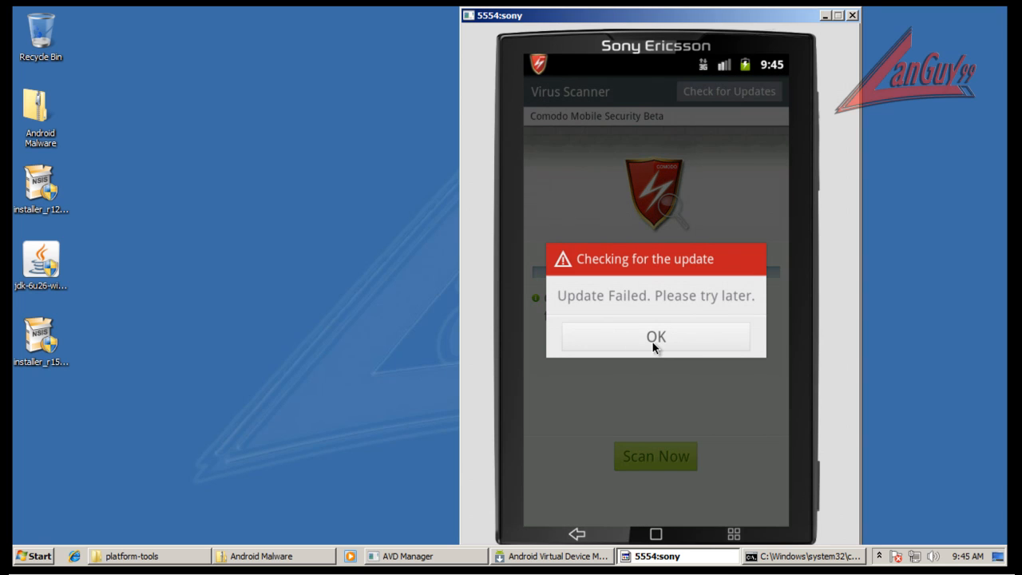
left_click(653, 347)
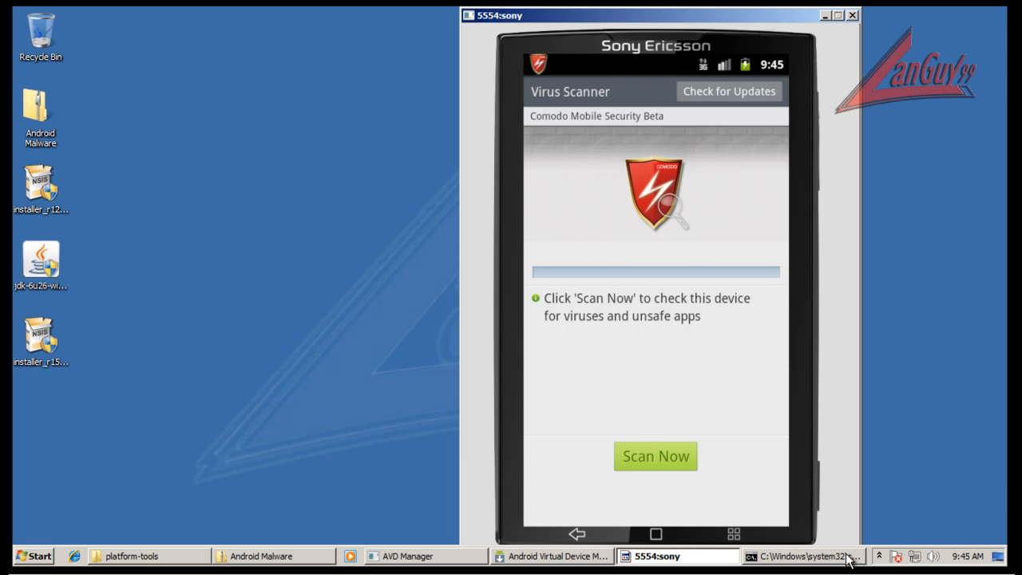
mouse_move(848, 562)
left_click(754, 93)
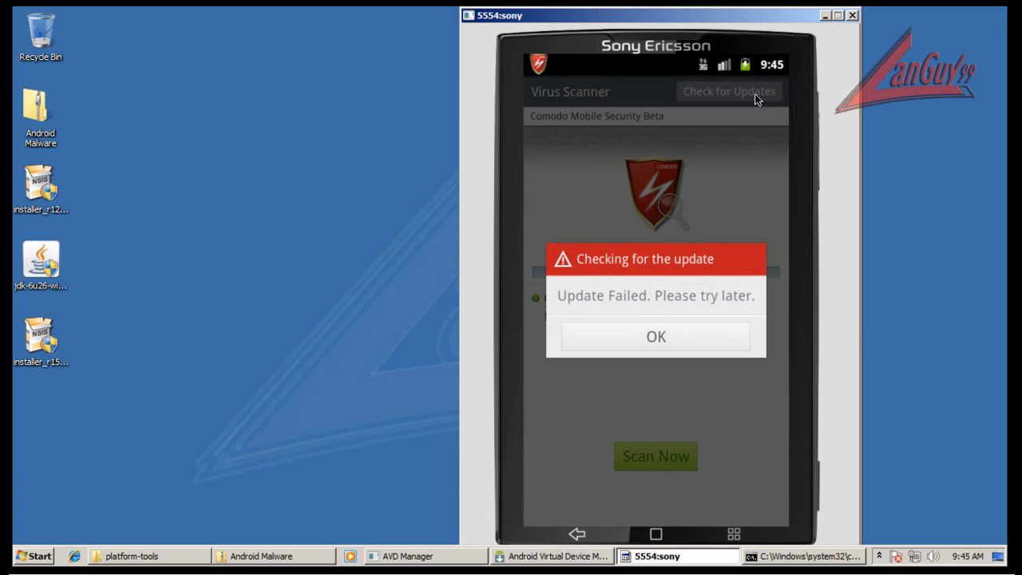
left_click(684, 336)
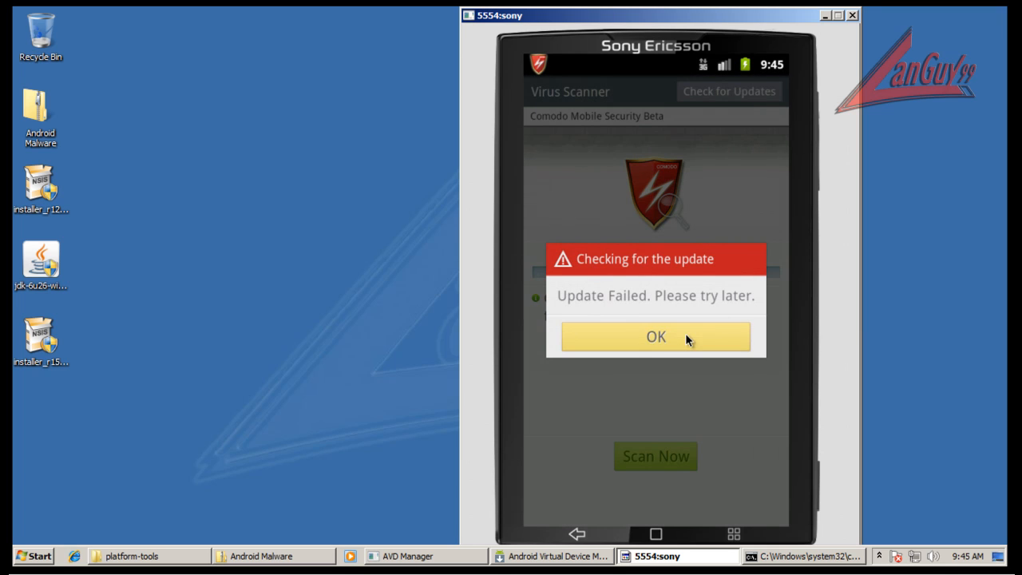
left_click(584, 541)
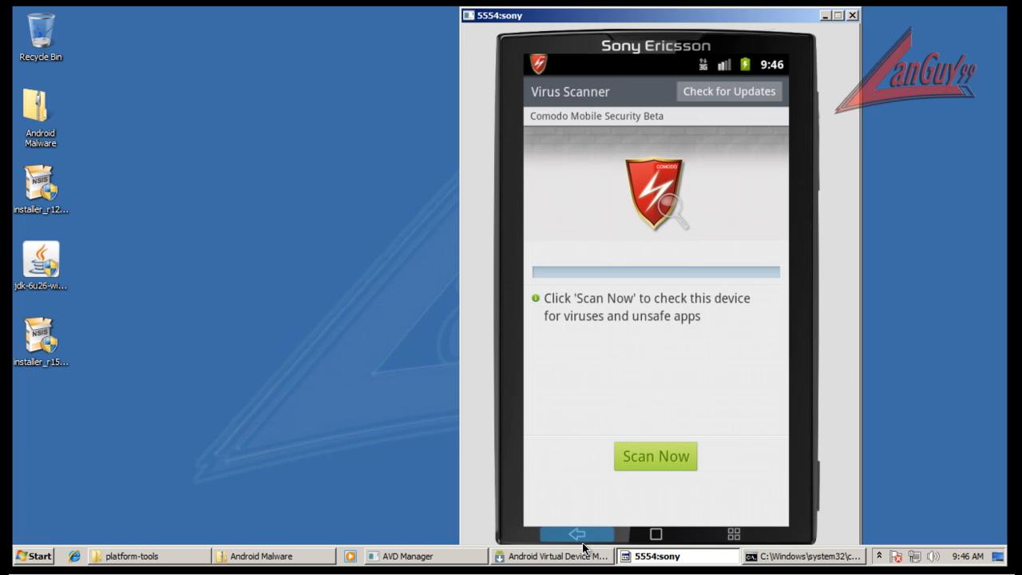
left_click(593, 534)
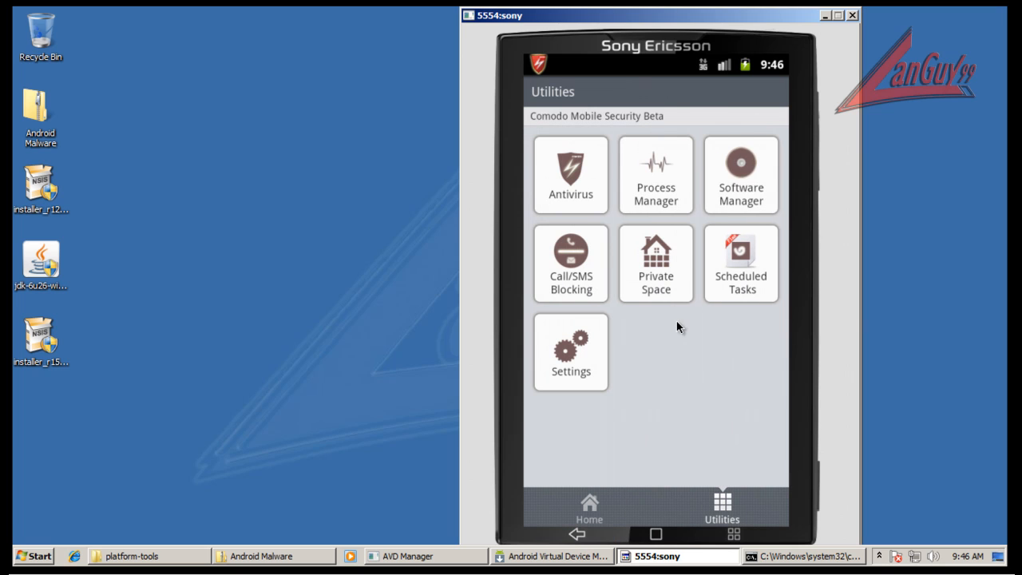
Add a daily task named "scan" in Scheduled Tasks.
left_click(659, 165)
left_click(745, 270)
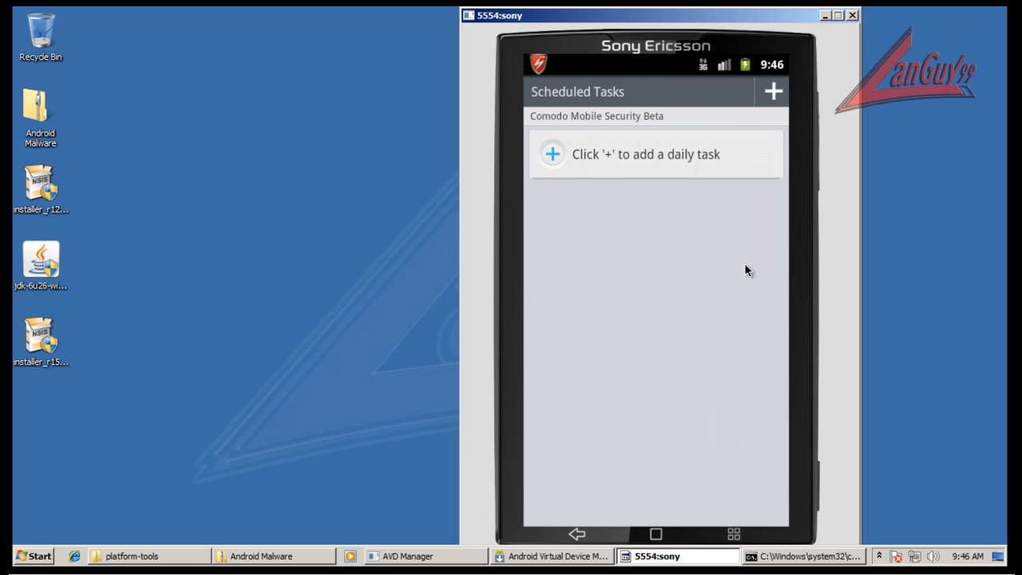
left_click(551, 153)
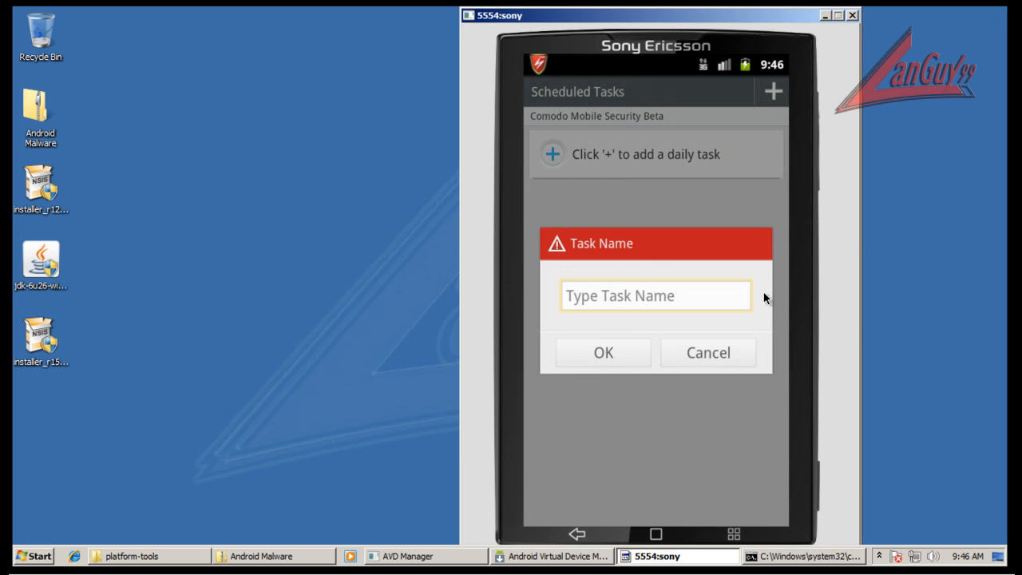
type("s")
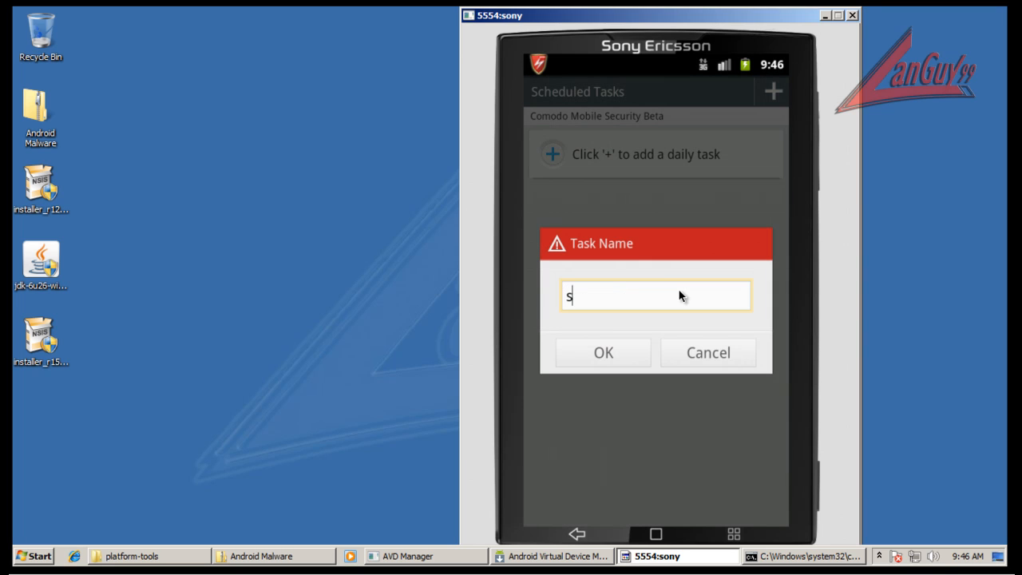
type("can")
left_click(618, 340)
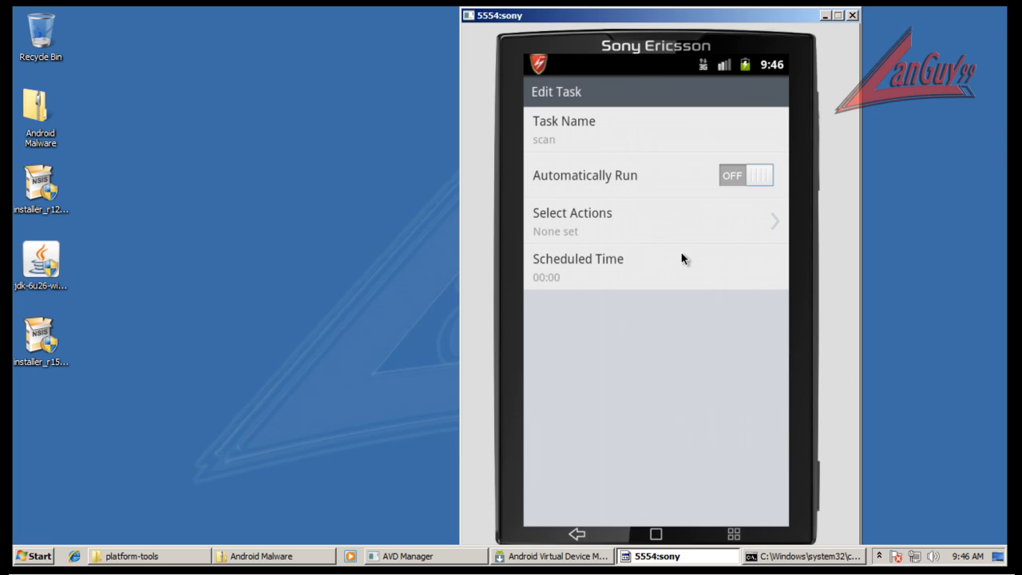
Turn on Automatically Run for the scan task and set its action to Anti-virus Scan.
left_click(759, 181)
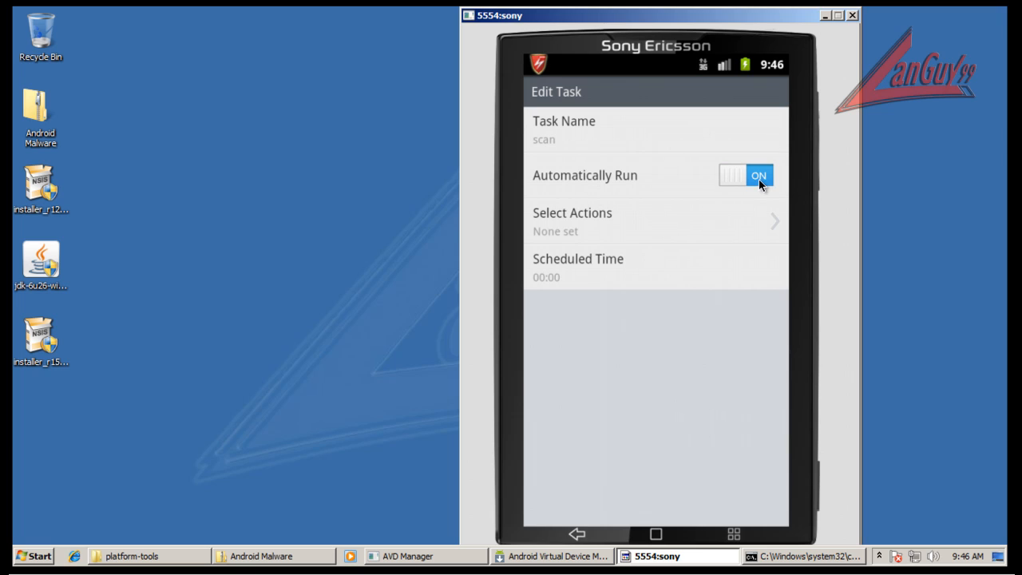
left_click(772, 222)
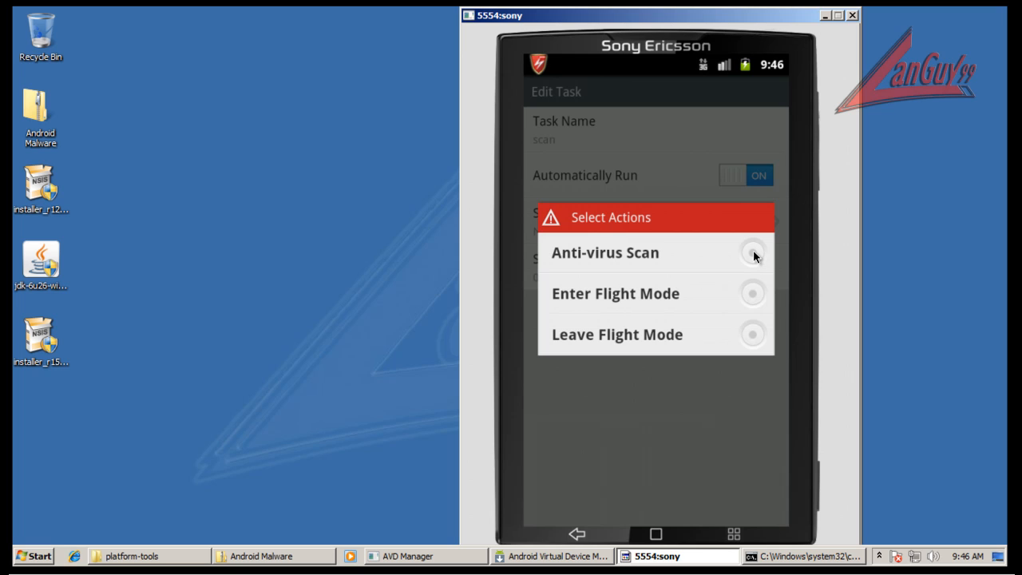
left_click(783, 271)
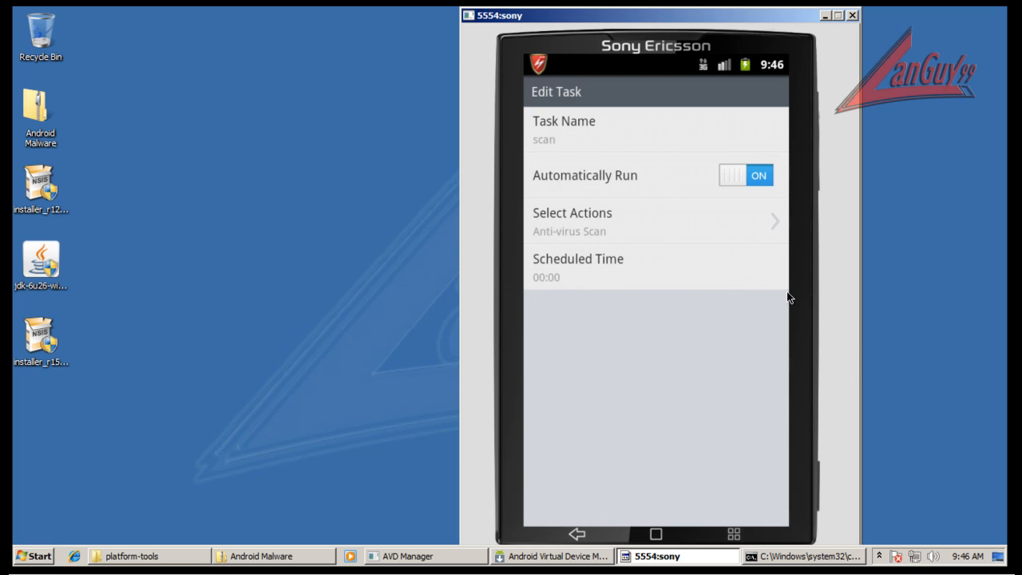
Set the scan task's scheduled time to 08:00.
left_click(585, 263)
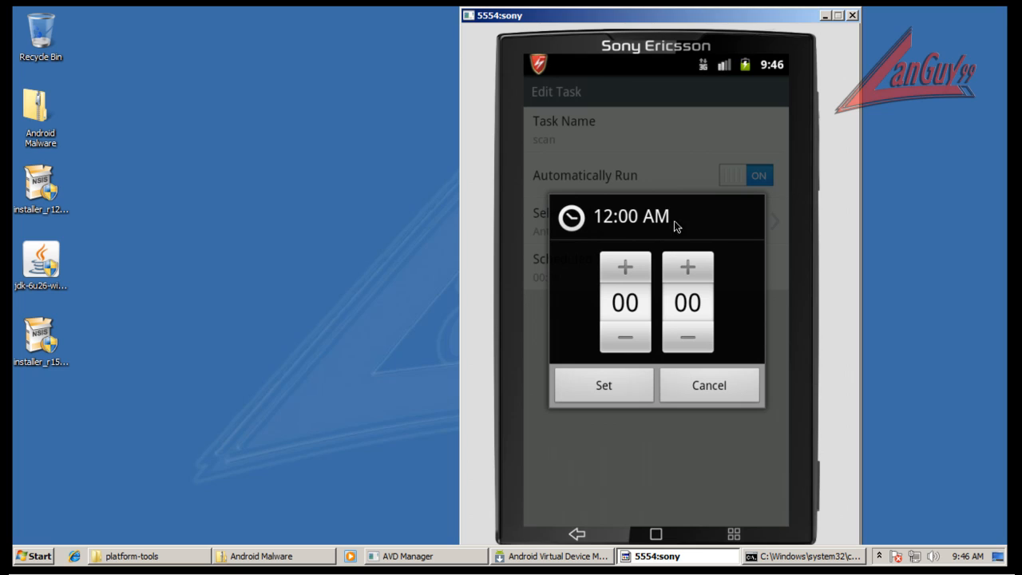
left_click(622, 267)
left_click(624, 264)
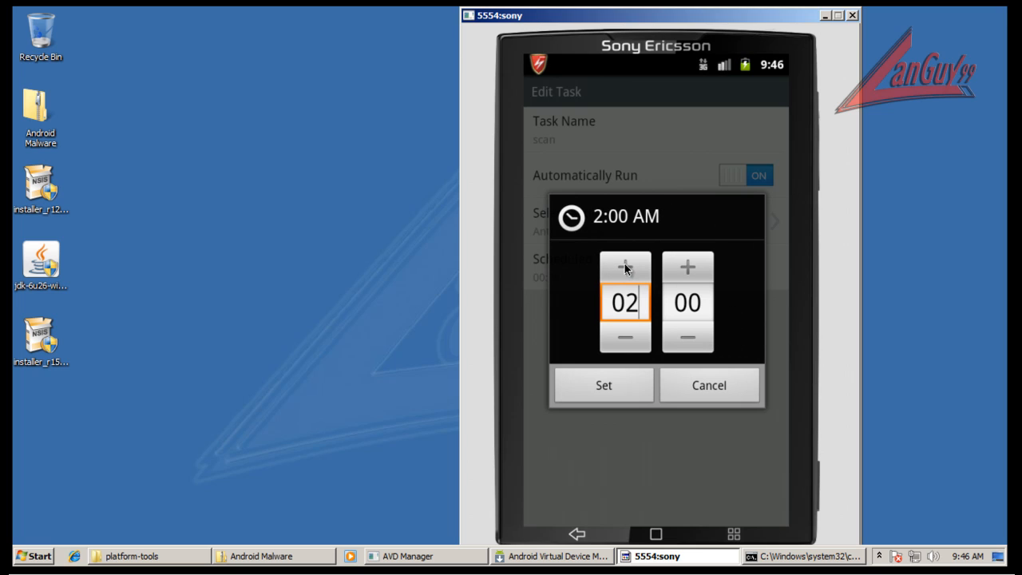
left_click(624, 264)
left_click(624, 264)
left_click(624, 265)
left_click(625, 264)
left_click(624, 265)
left_click(624, 264)
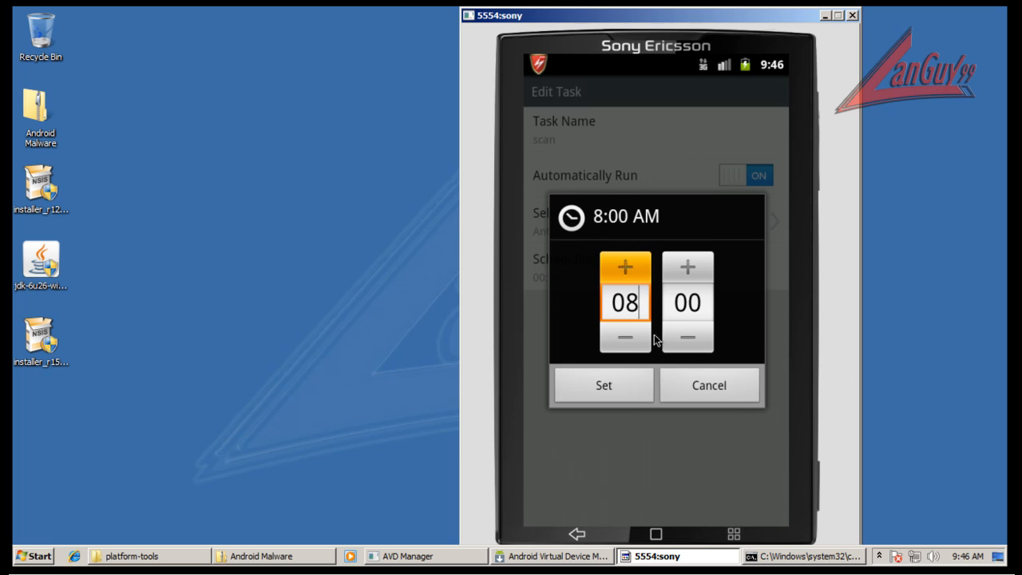
left_click(617, 379)
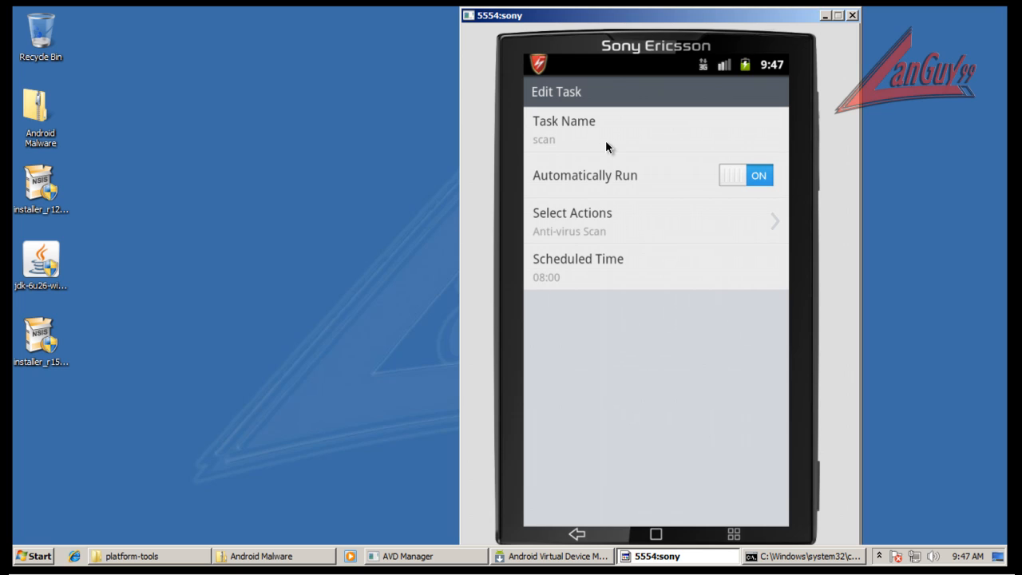
Leave the scheduled task and review the security service, blocking notification and database version settings, returning to Utilities.
left_click(610, 531)
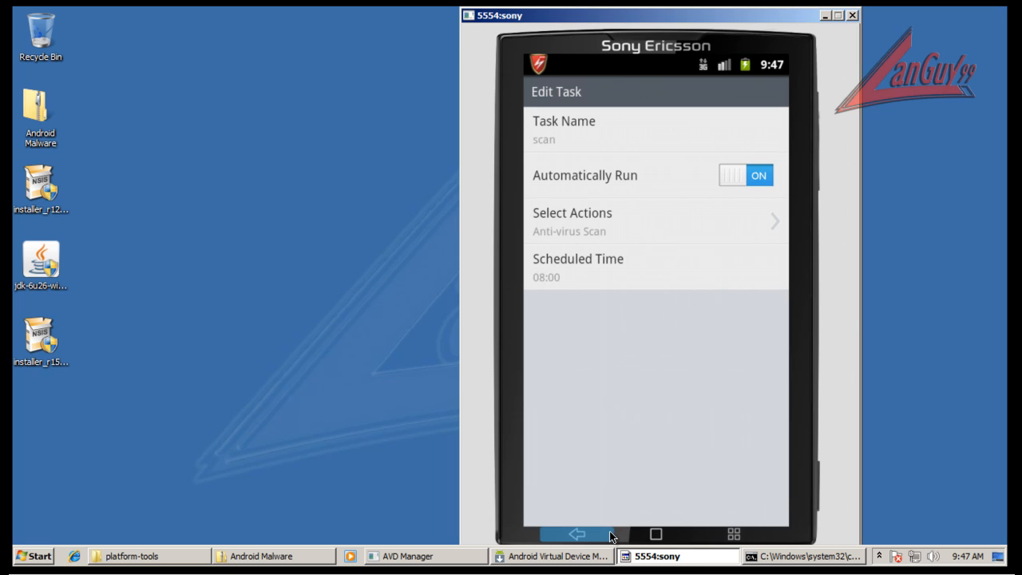
left_click(609, 530)
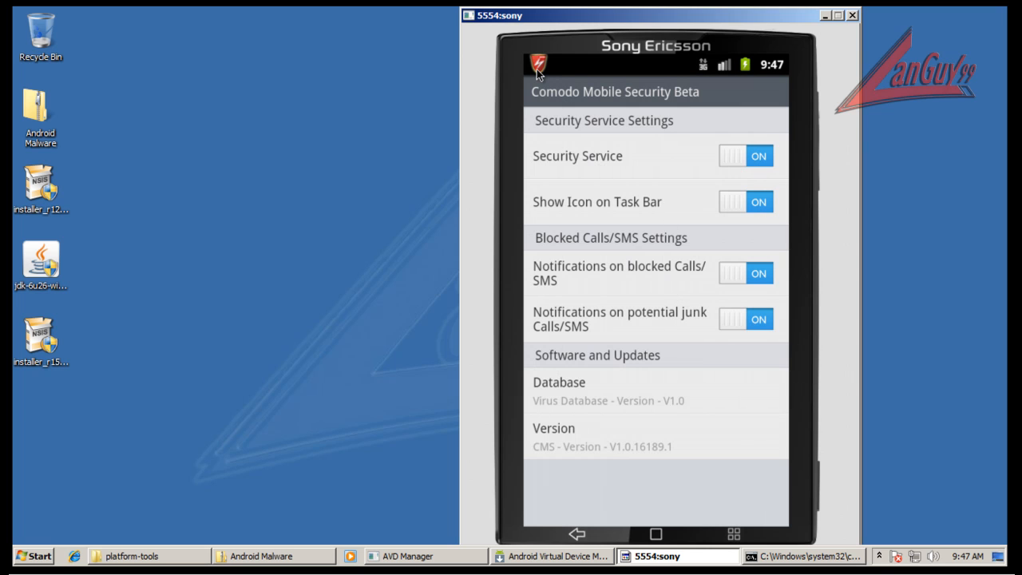
left_click(666, 389)
left_click(596, 528)
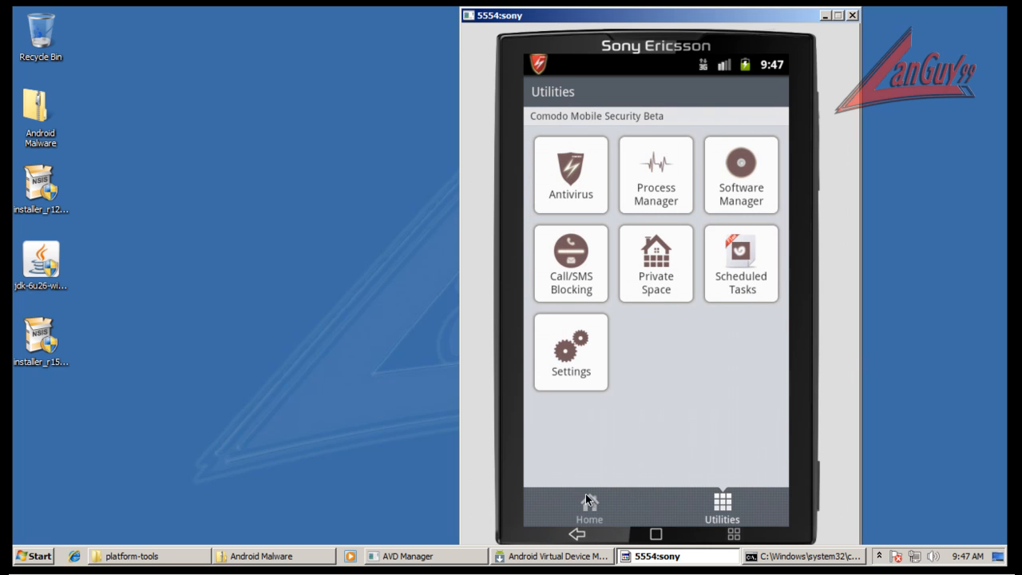
Run a Health Check from the security app's home page, and exit to the device's home screen.
left_click(587, 505)
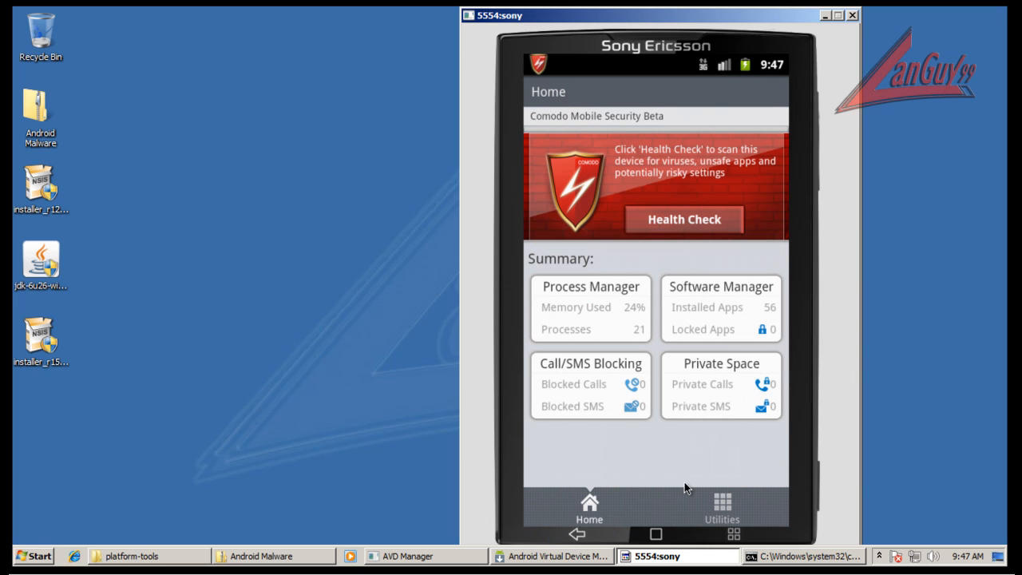
left_click(707, 218)
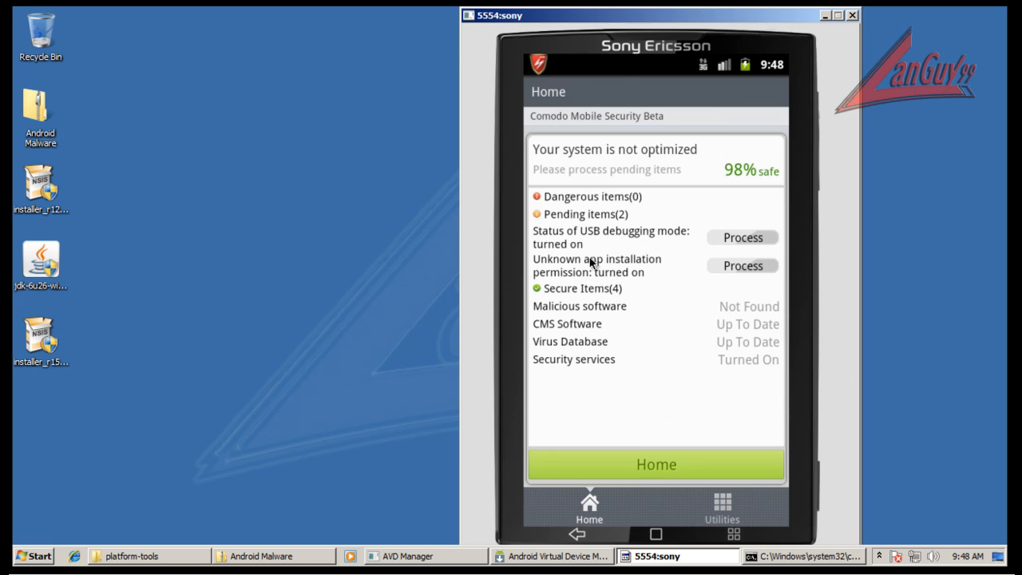
left_click(657, 531)
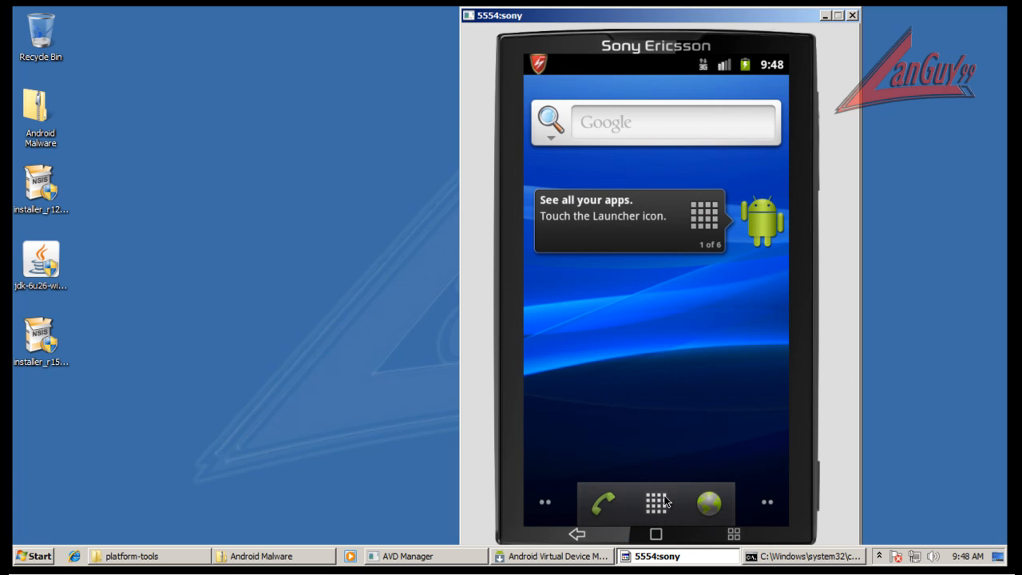
Review the Applications section of the Android settings, including Unknown sources, and return to the app list.
left_click(656, 503)
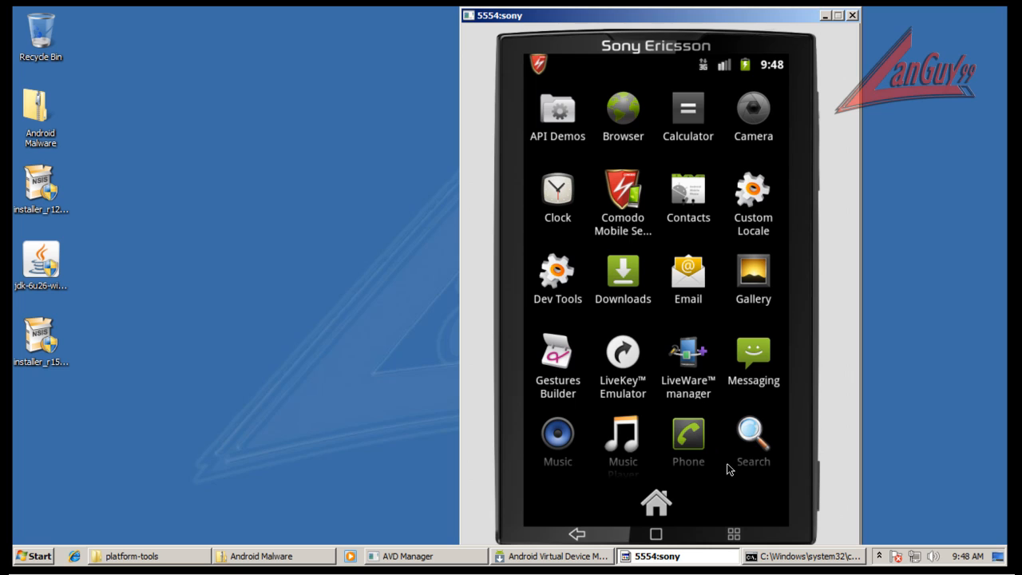
left_click_drag(727, 464, 739, 148)
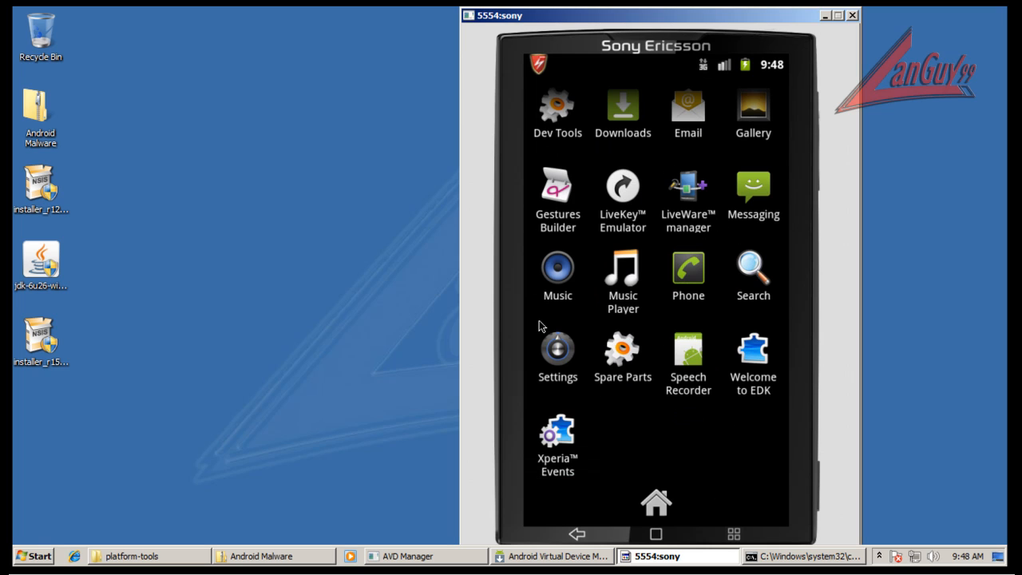
left_click(555, 342)
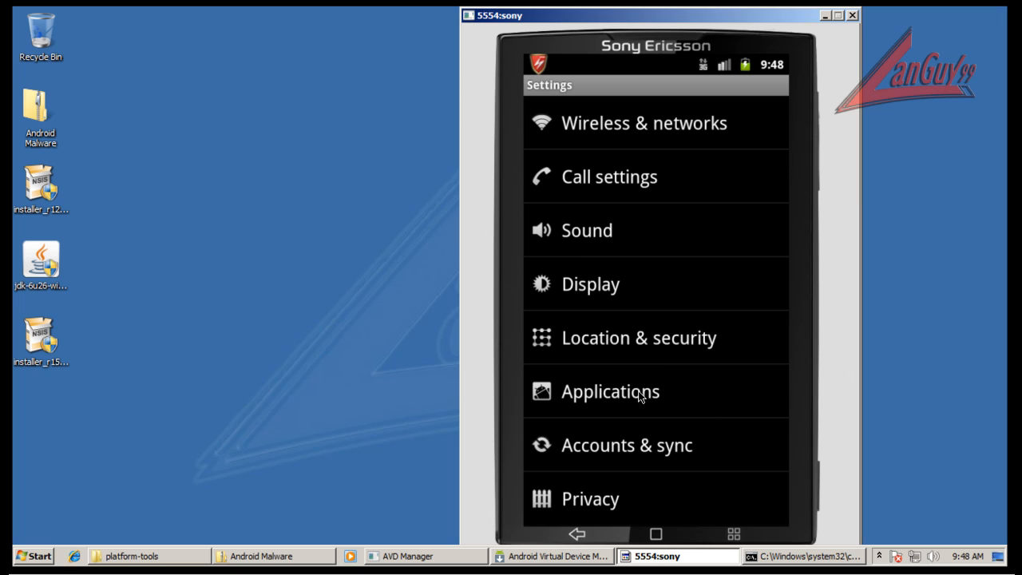
left_click(649, 392)
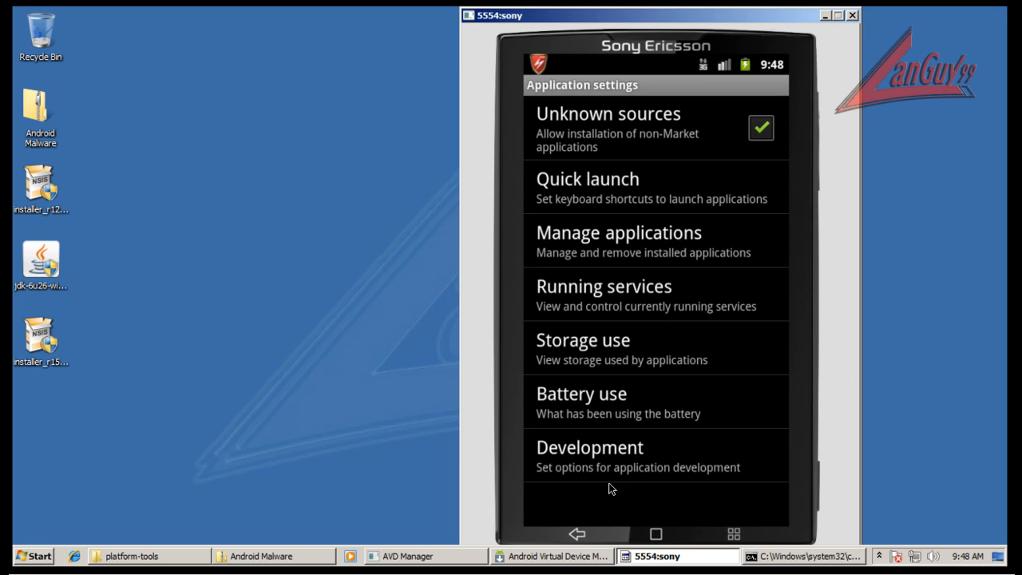
left_click(585, 535)
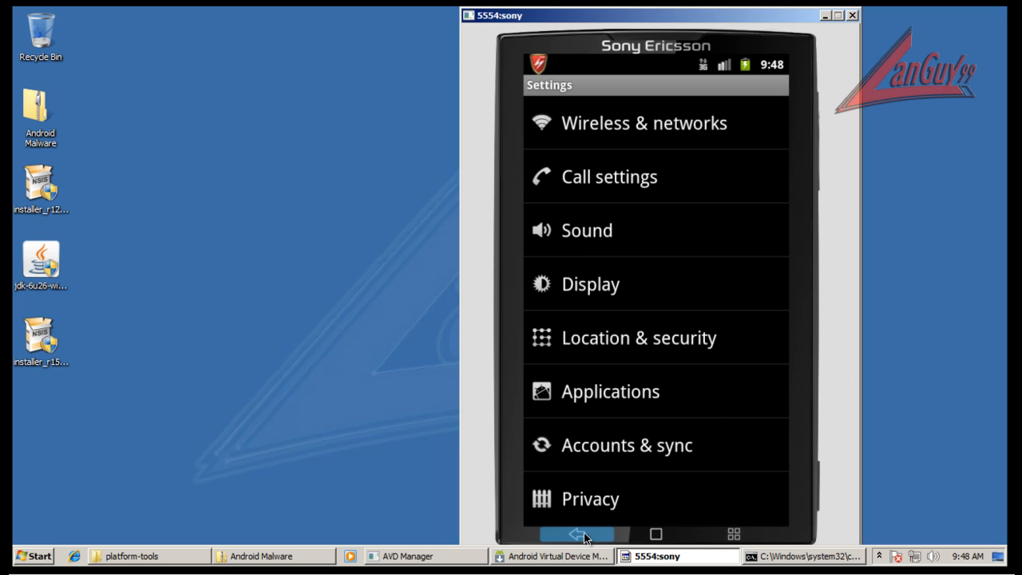
left_click(585, 537)
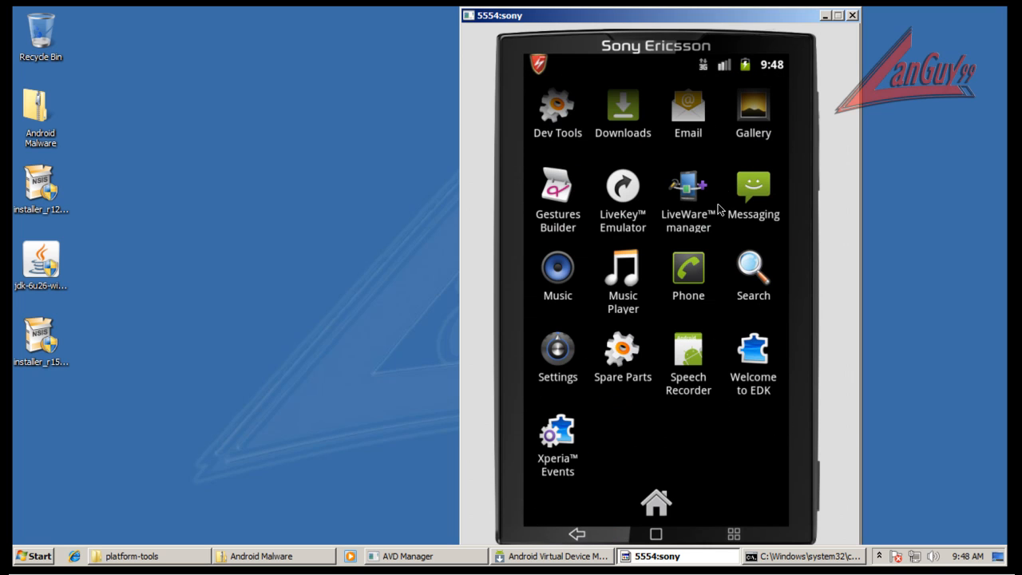
Look through the full list of installed apps and return to the device's home screen.
left_click(720, 530)
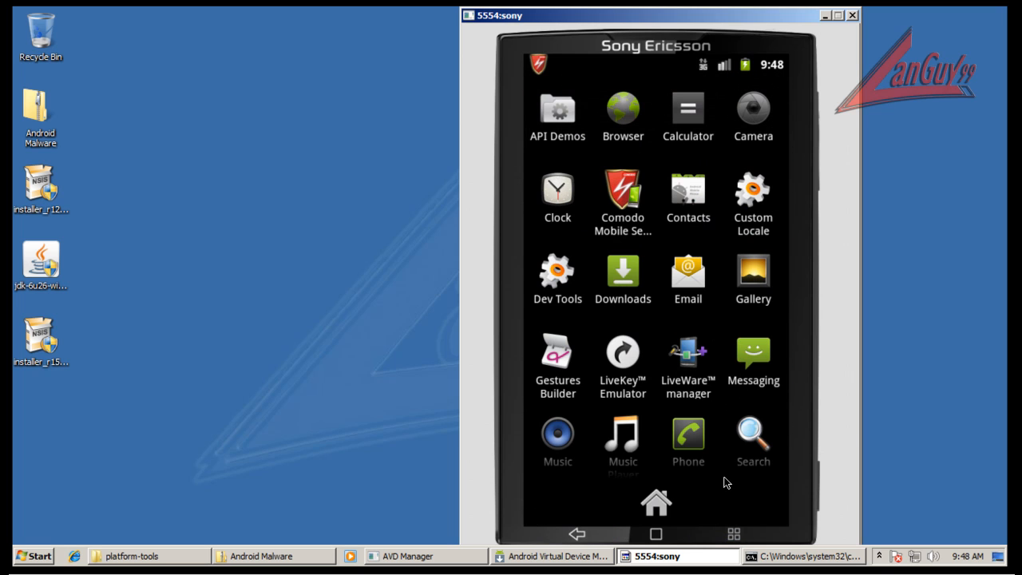
scroll(721, 318, "down", 2)
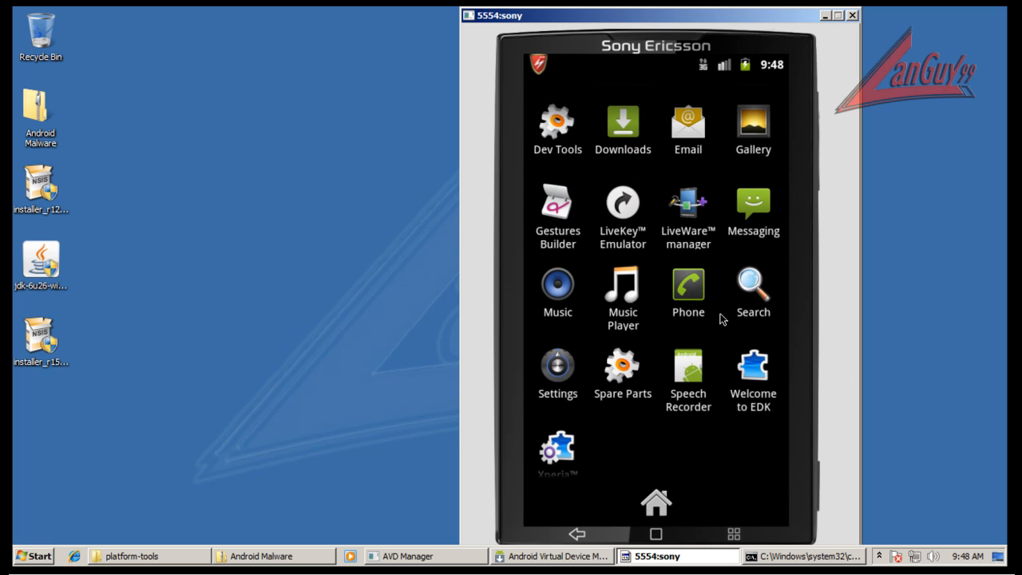
scroll(714, 499, "up", 2)
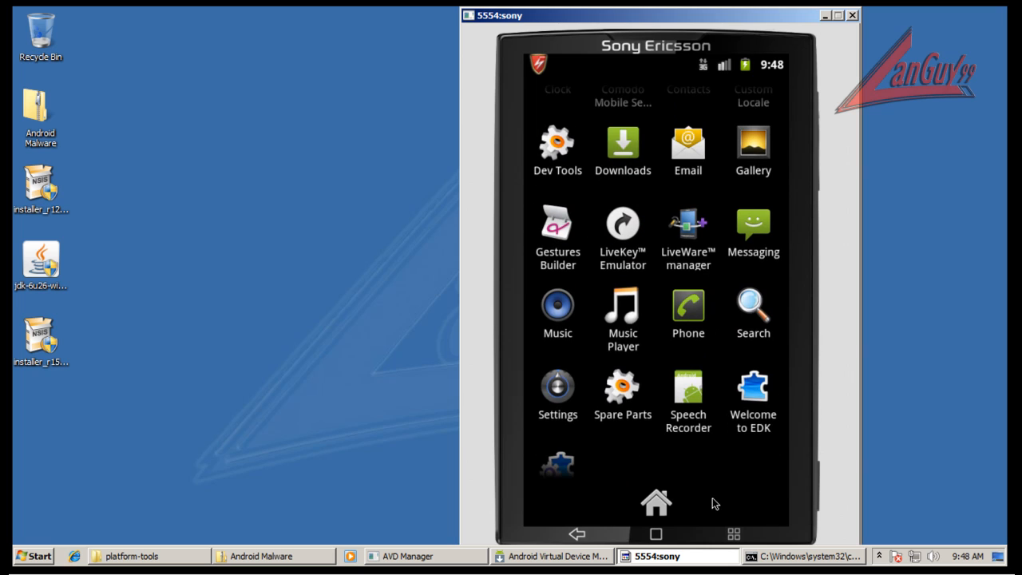
left_click(660, 535)
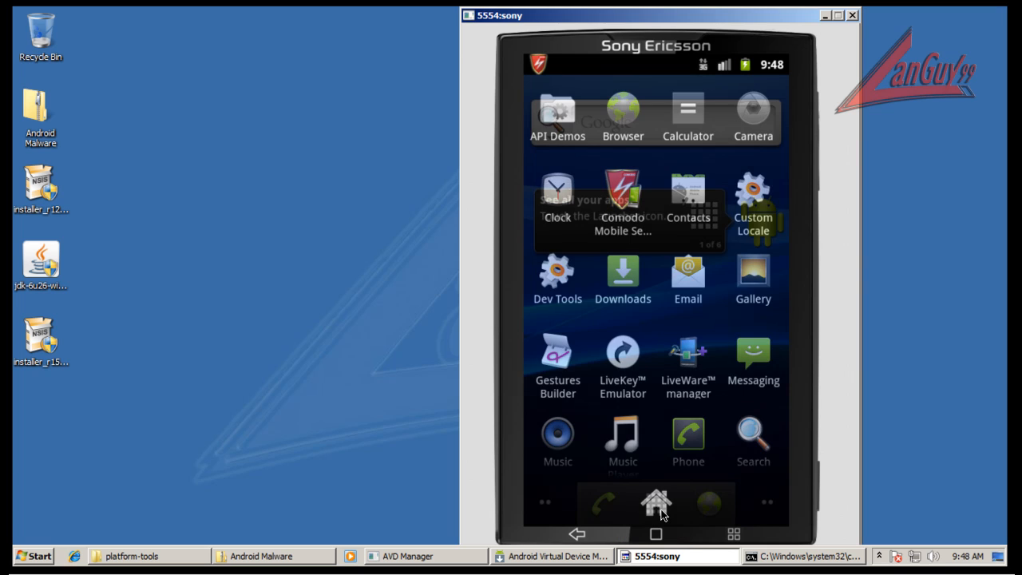
Arrange the emulator and the platform-tools folder windows side by side, and browse the folder down to its last files.
left_click_drag(705, 19, 846, 27)
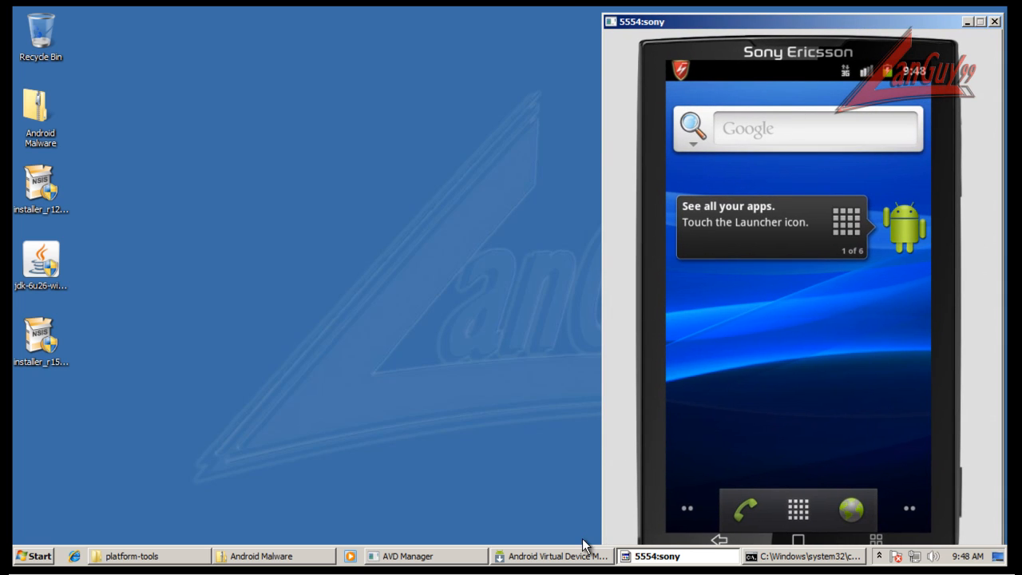
left_click(166, 557)
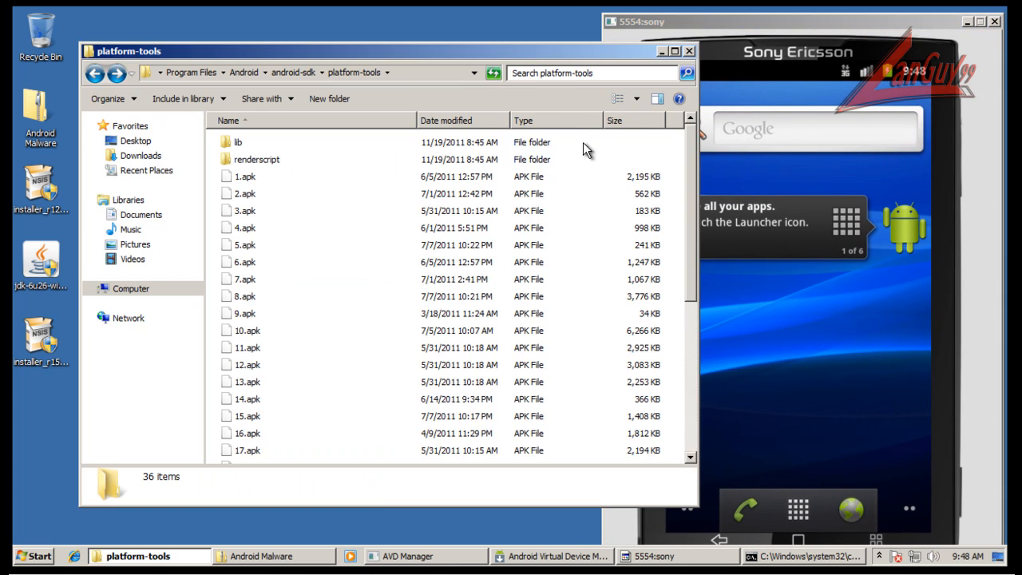
left_click_drag(577, 52, 535, 60)
left_click_drag(656, 172, 582, 180)
scroll(575, 310, "down", 4)
left_click_drag(577, 317, 575, 375)
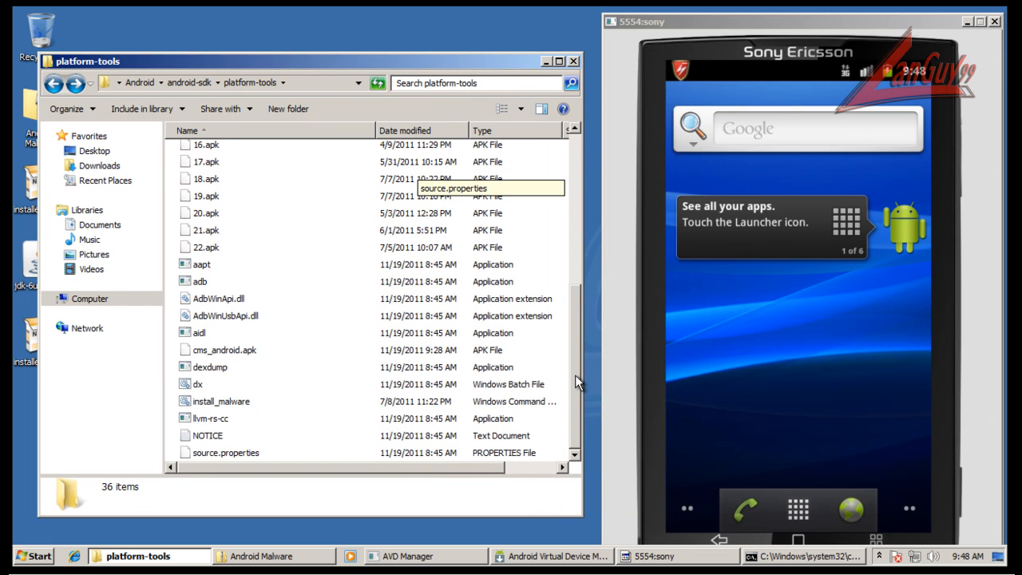
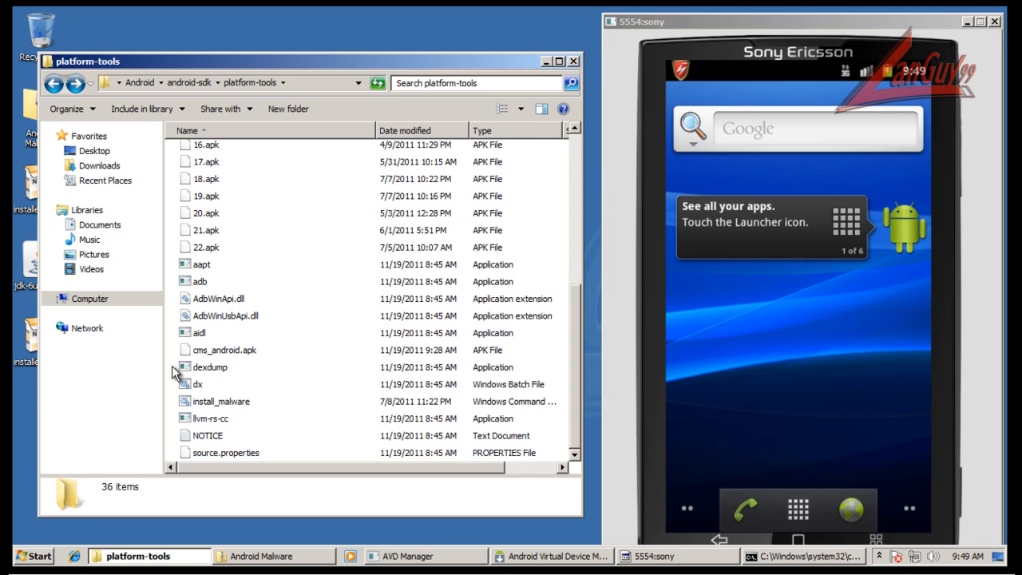
Open the install_malware command script from the platform-tools folder for editing in Notepad to examine its install commands.
scroll(262, 219, "up", 3)
scroll(252, 256, "down", 4)
left_click(230, 402)
right_click(231, 402)
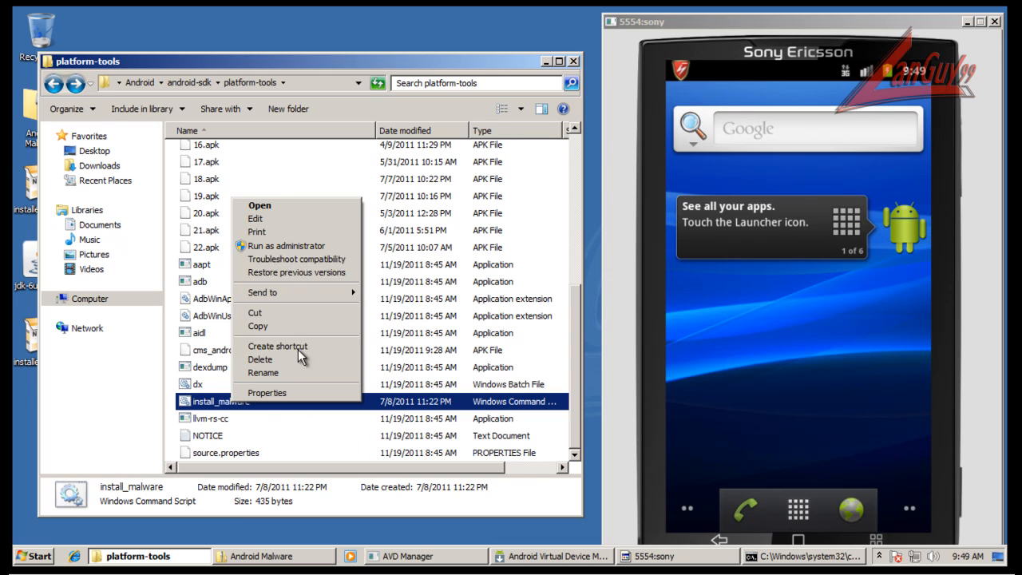
left_click(323, 218)
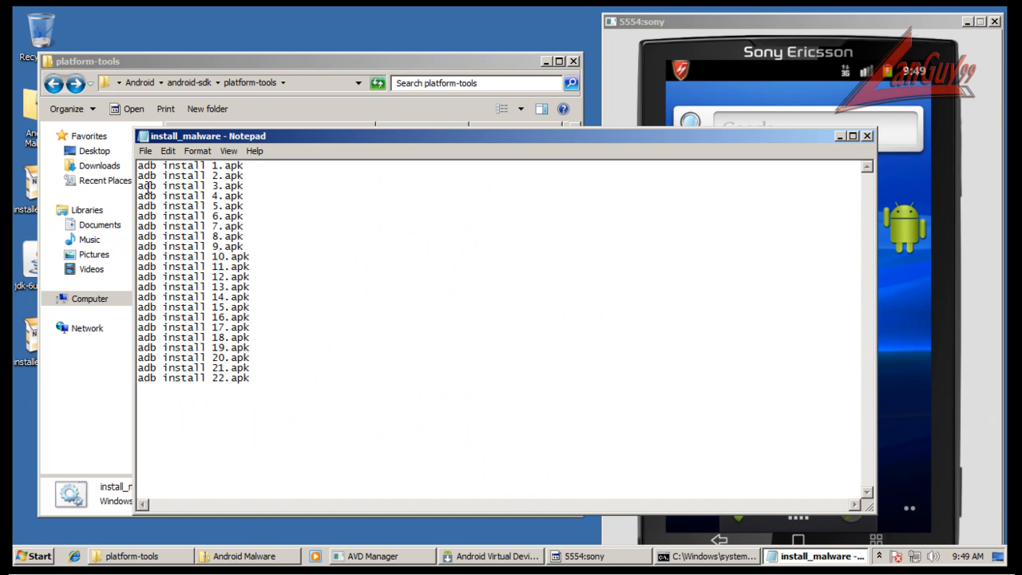
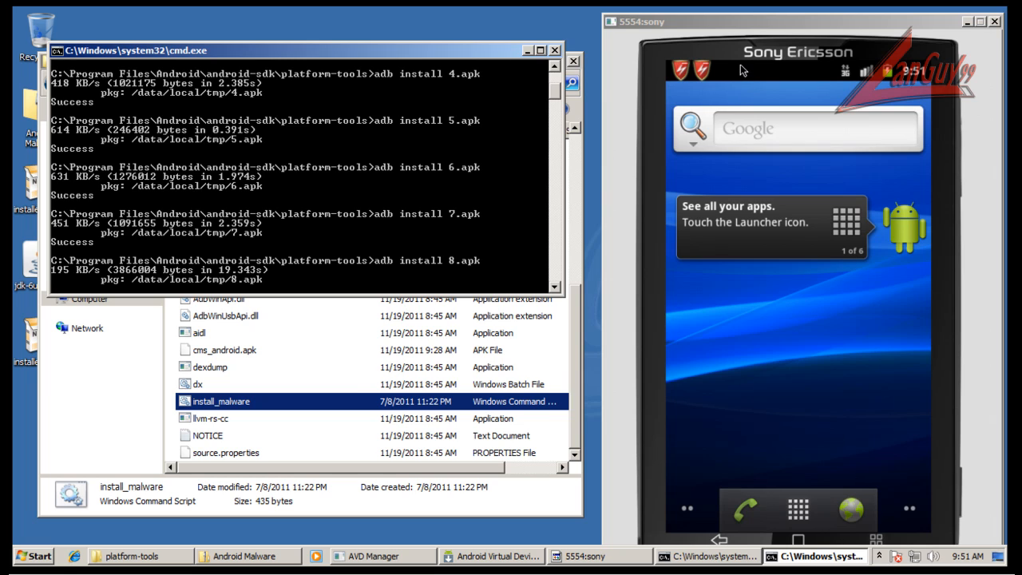
Open the emulated phone's notification list and clear the Comodo Mobile Security Beta app-scan notification.
left_click(740, 69)
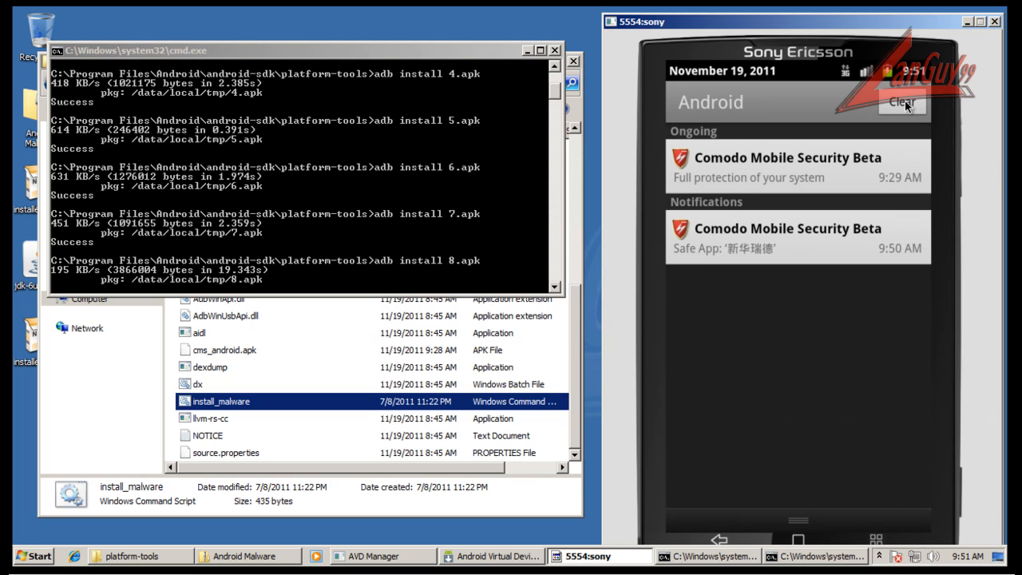
left_click(905, 100)
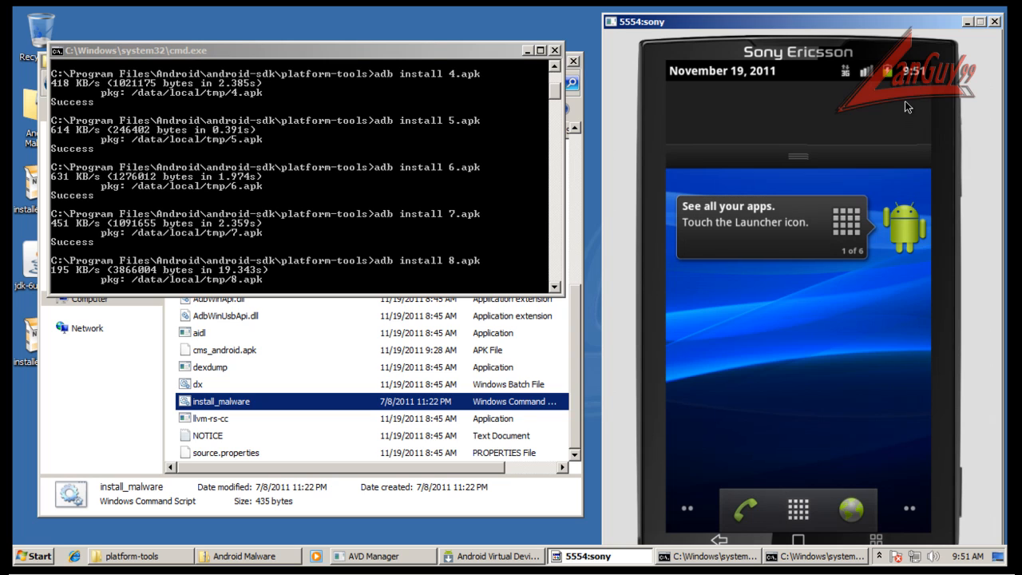
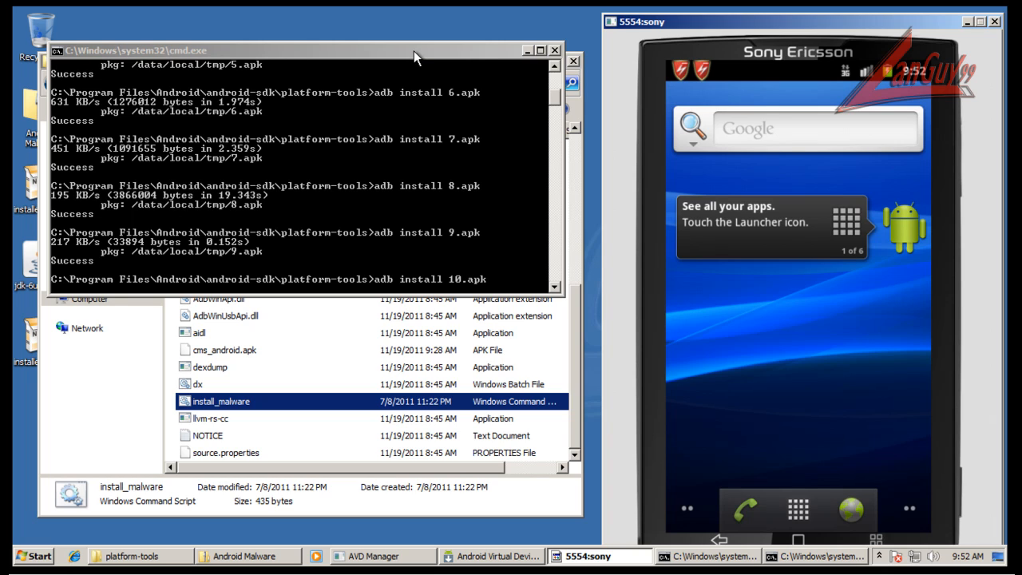
Move the command window running the malware installs so it covers less of the platform-tools file list.
left_click_drag(414, 50, 390, 17)
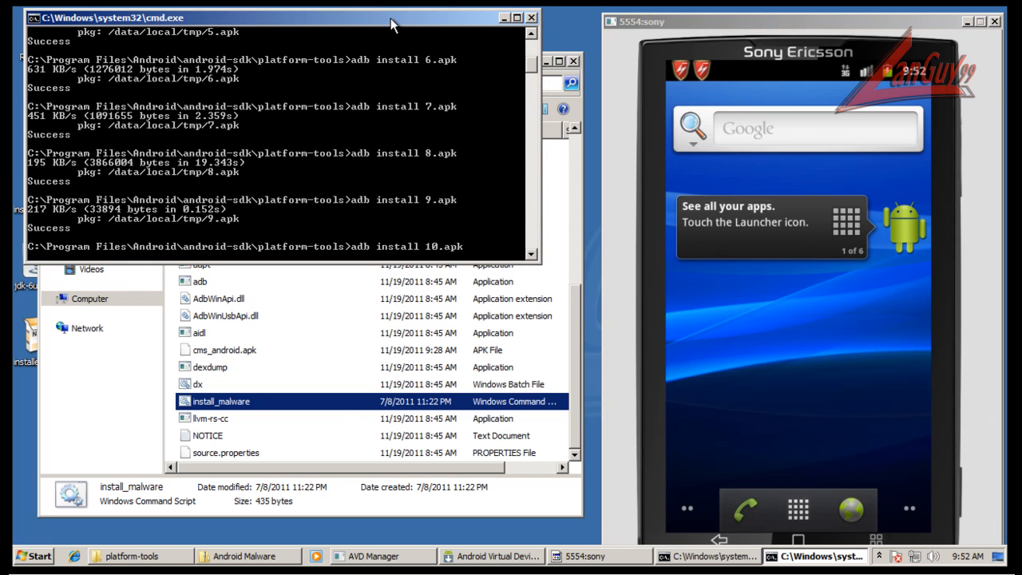
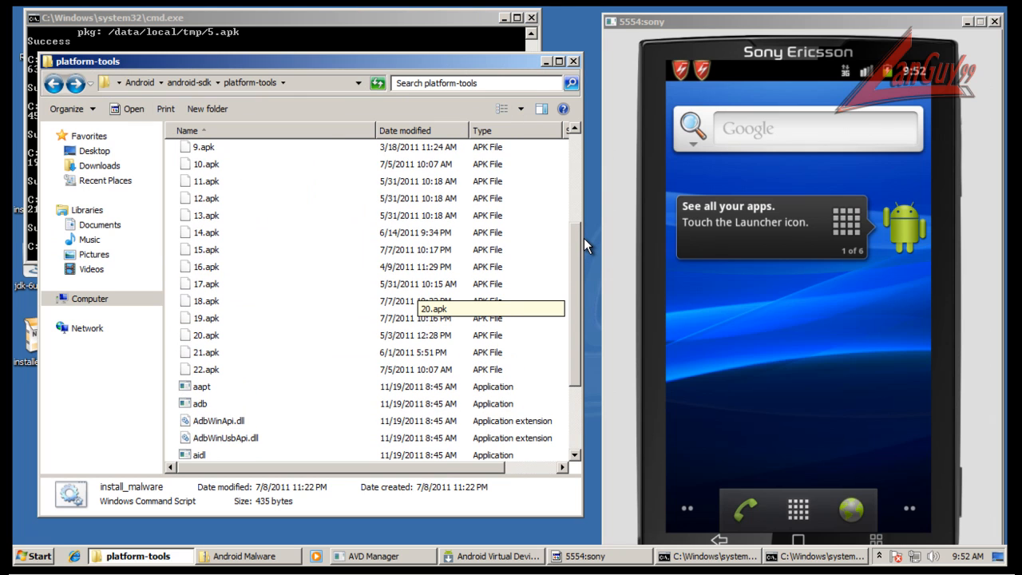
Narrow the Name column in the platform-tools file list to fit the Size column, and check 10.apk's size against the install progress.
left_click(469, 166)
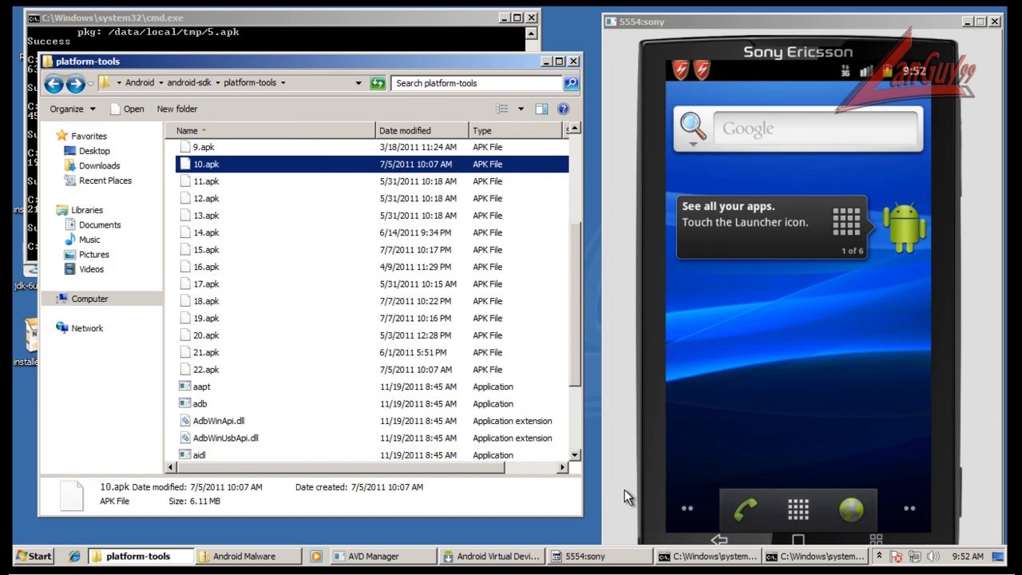
left_click_drag(491, 468, 578, 473)
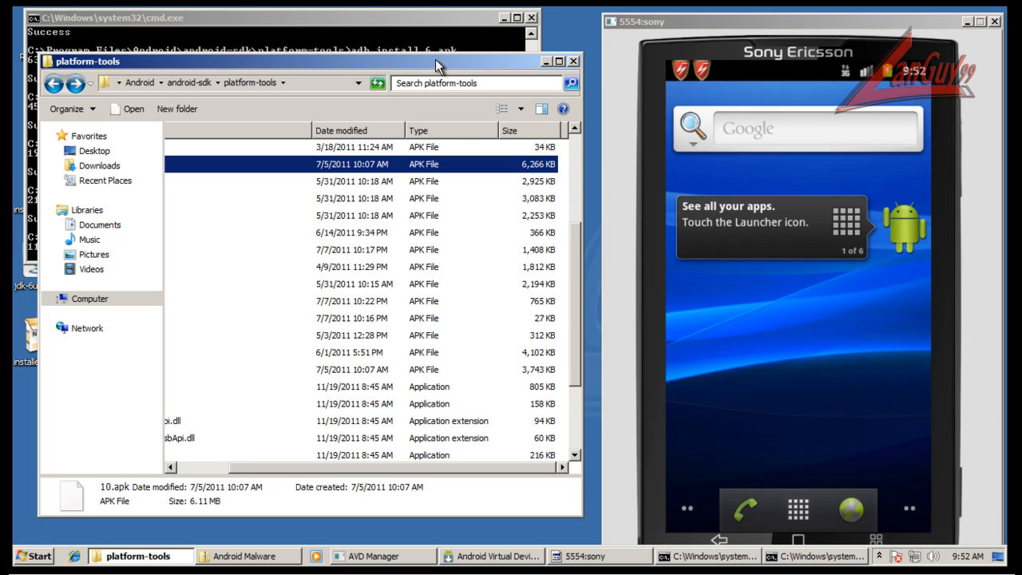
left_click(444, 18)
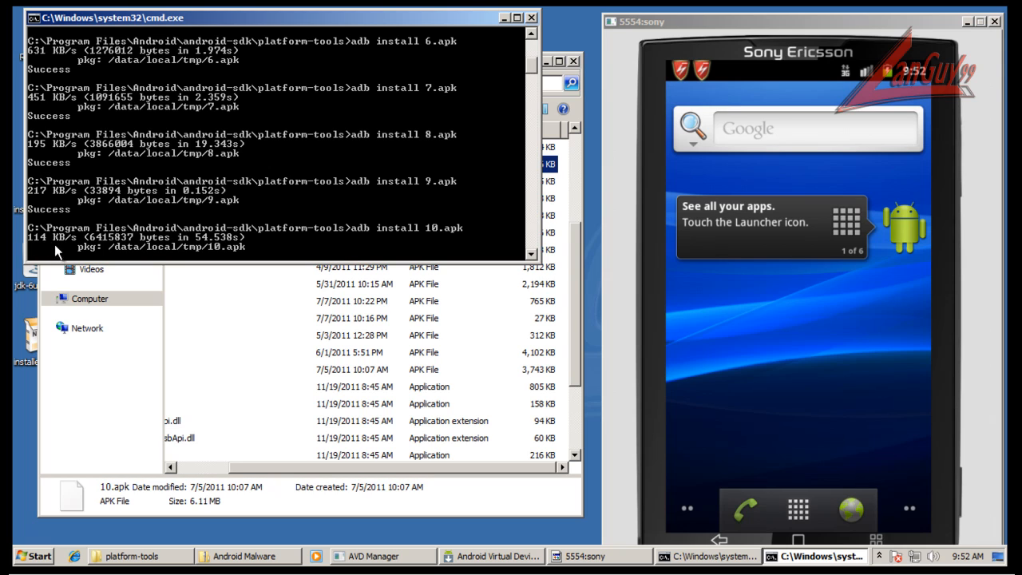
left_click(574, 261)
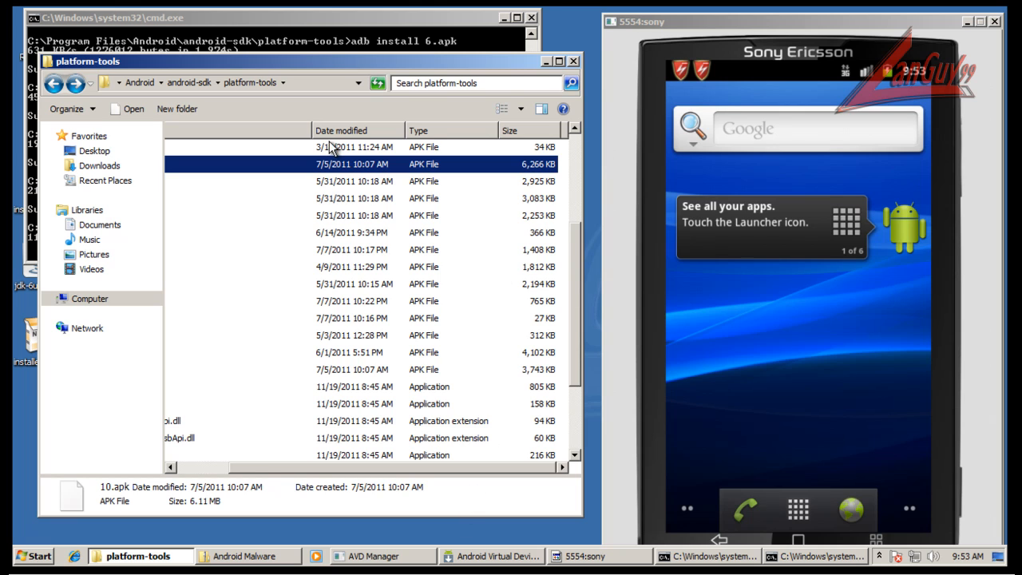
left_click_drag(313, 129, 296, 129)
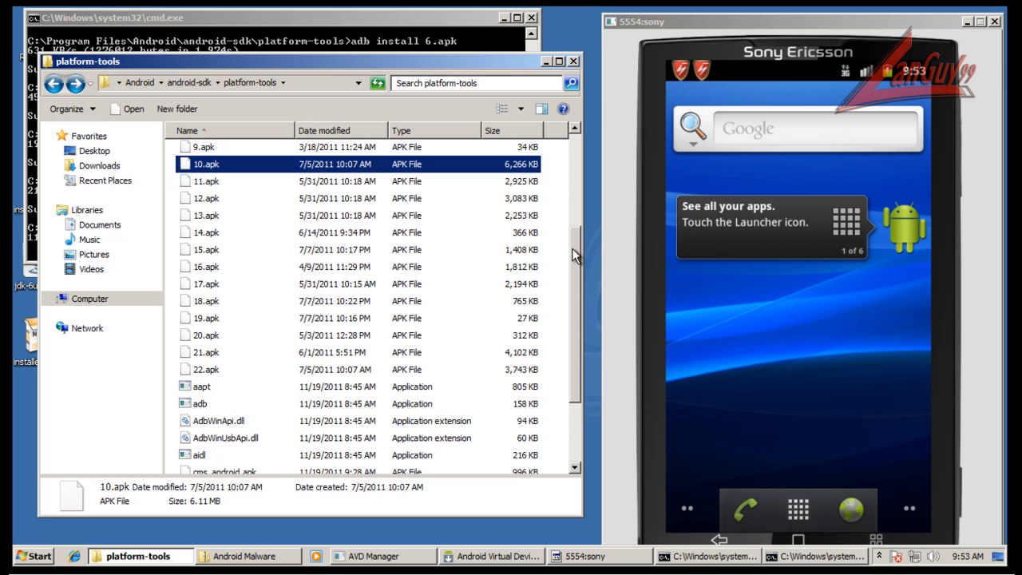
left_click_drag(575, 253, 581, 136)
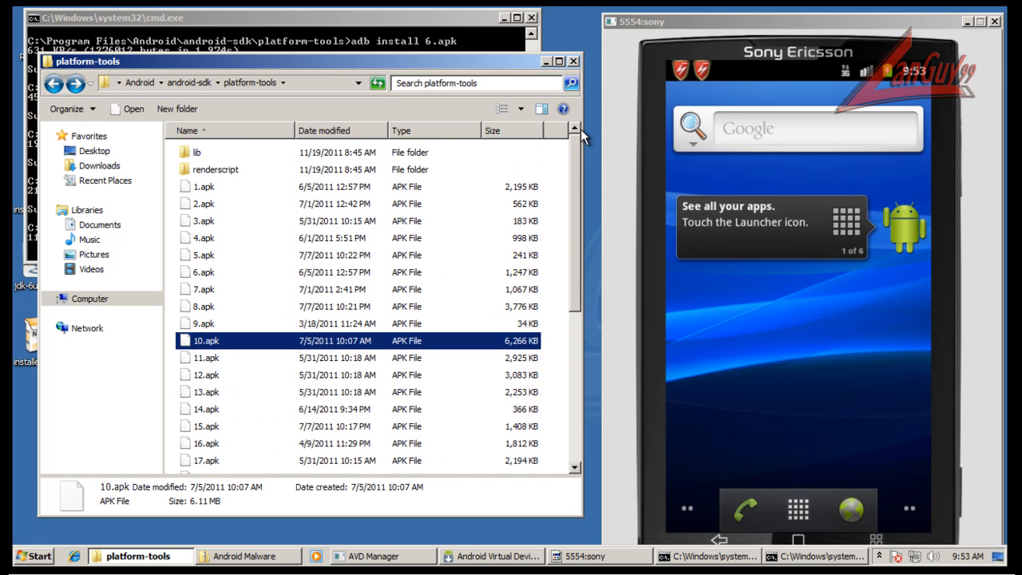
Review and clear the Comodo notifications on the emulated phone, and stop the scripted malware installs by closing their command window.
left_click(334, 21)
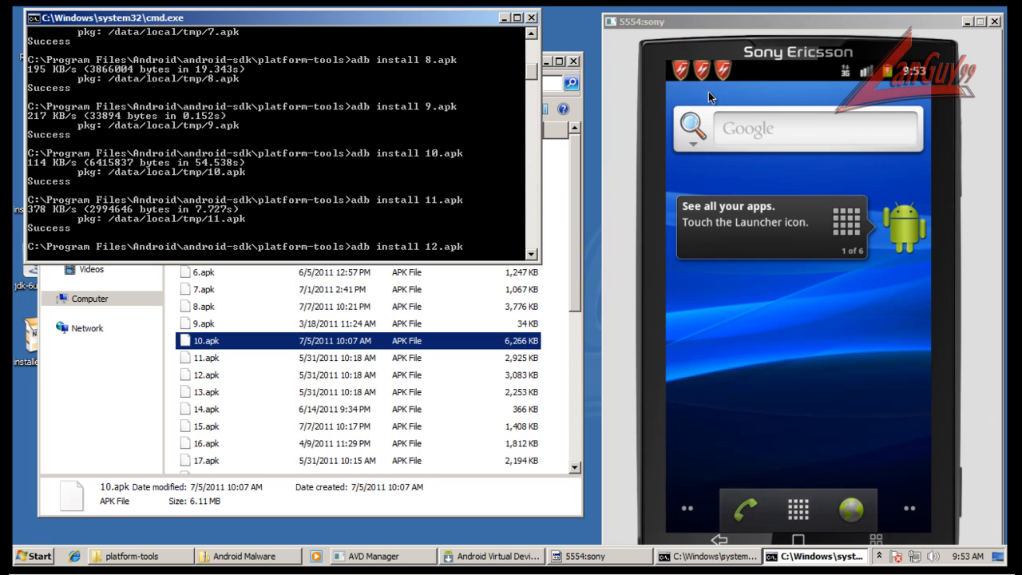
left_click(581, 28)
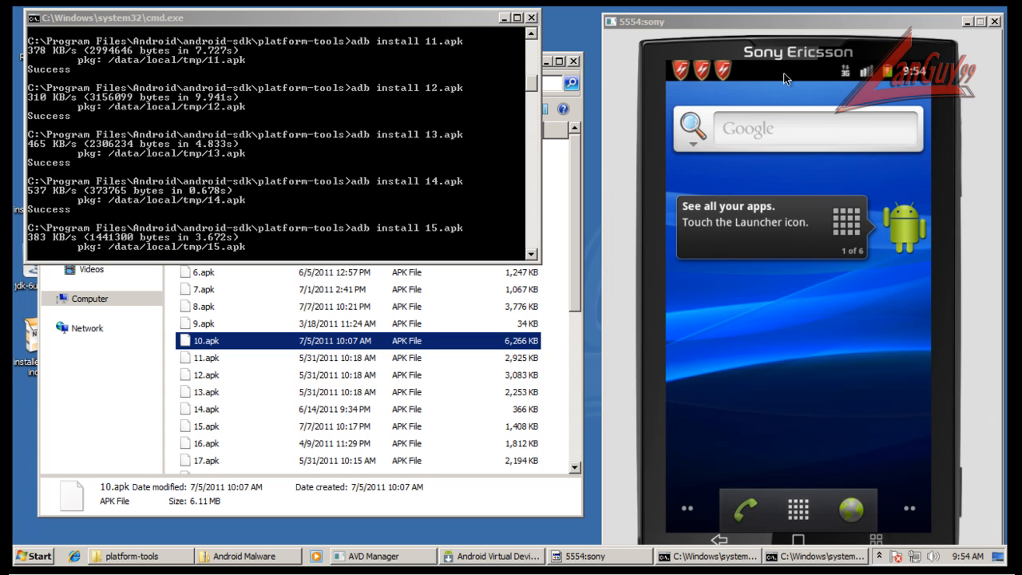
left_click(833, 227)
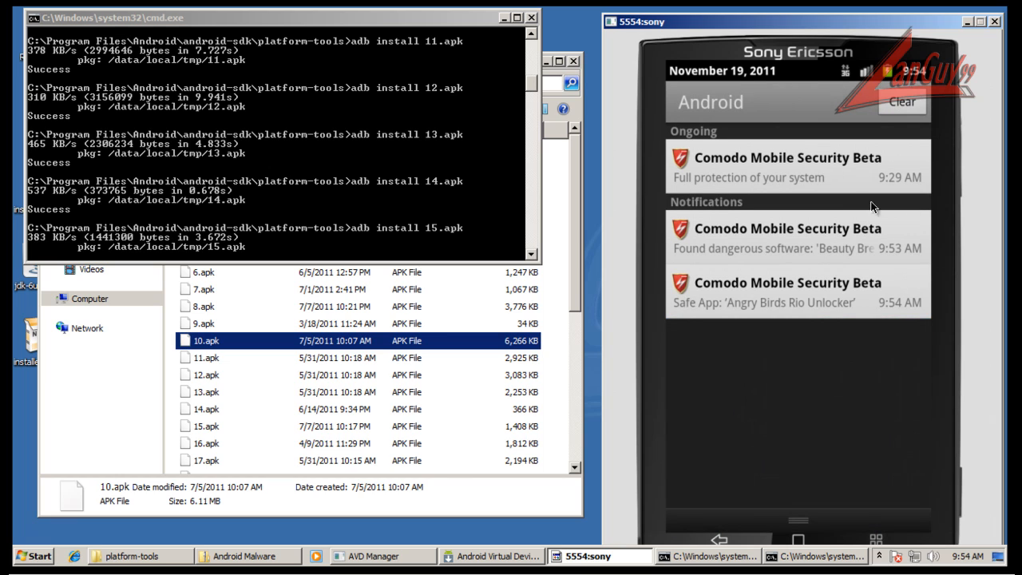
left_click(914, 103)
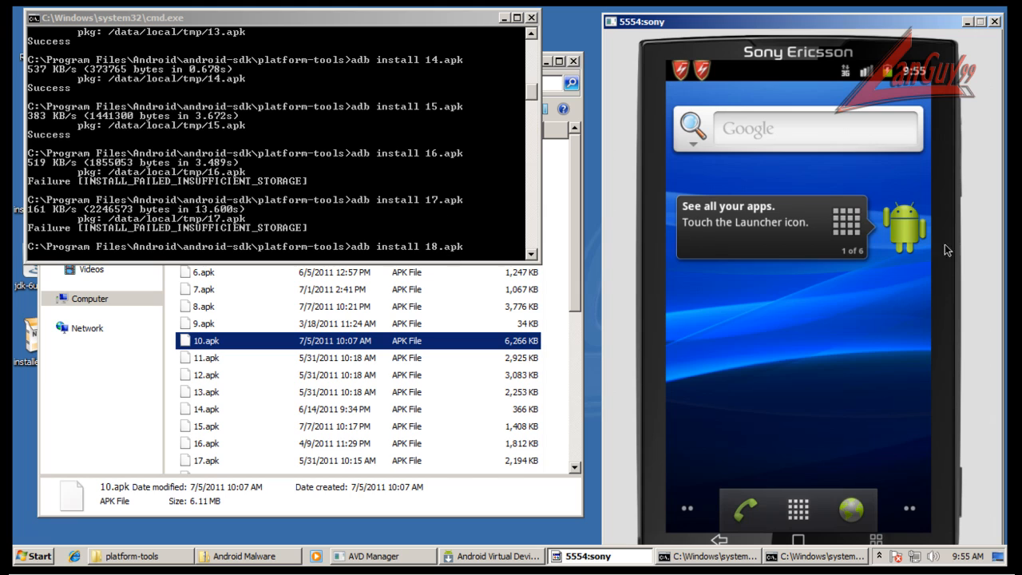
left_click(532, 19)
left_click(531, 18)
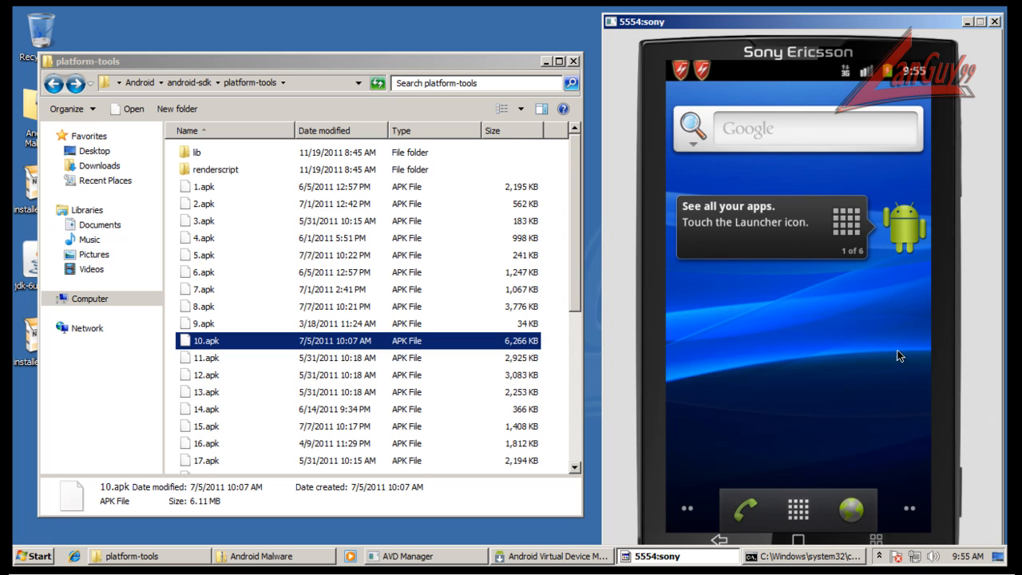
Run a virus scan of the emulated phone with the Antivirus utility of Comodo Mobile Security.
left_click(814, 503)
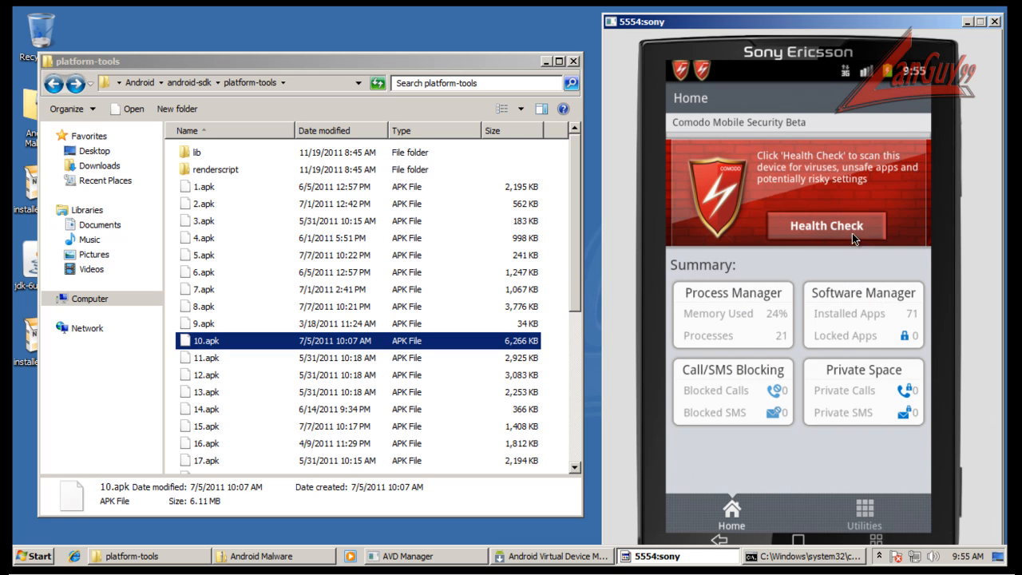
left_click(856, 514)
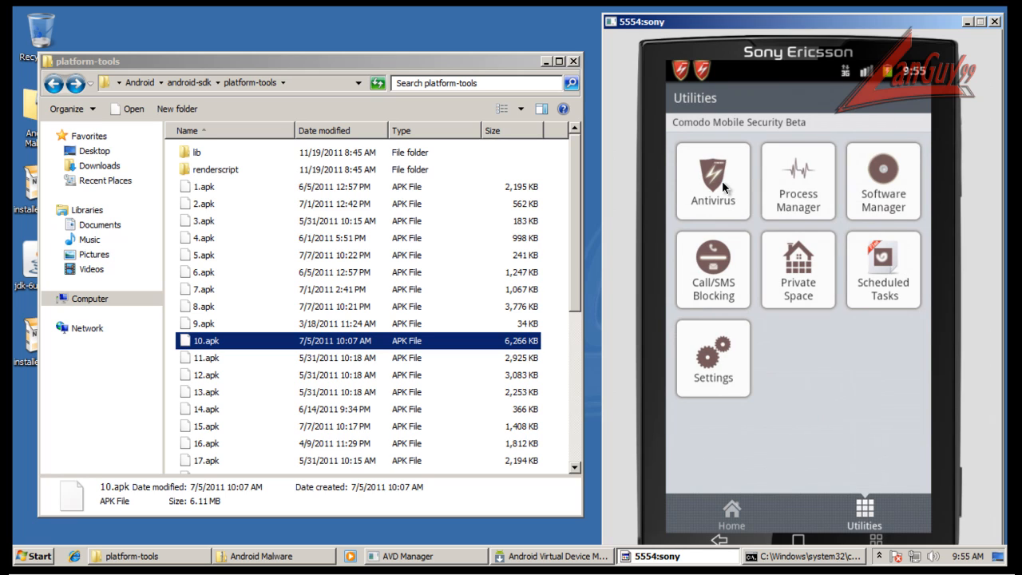
left_click(724, 187)
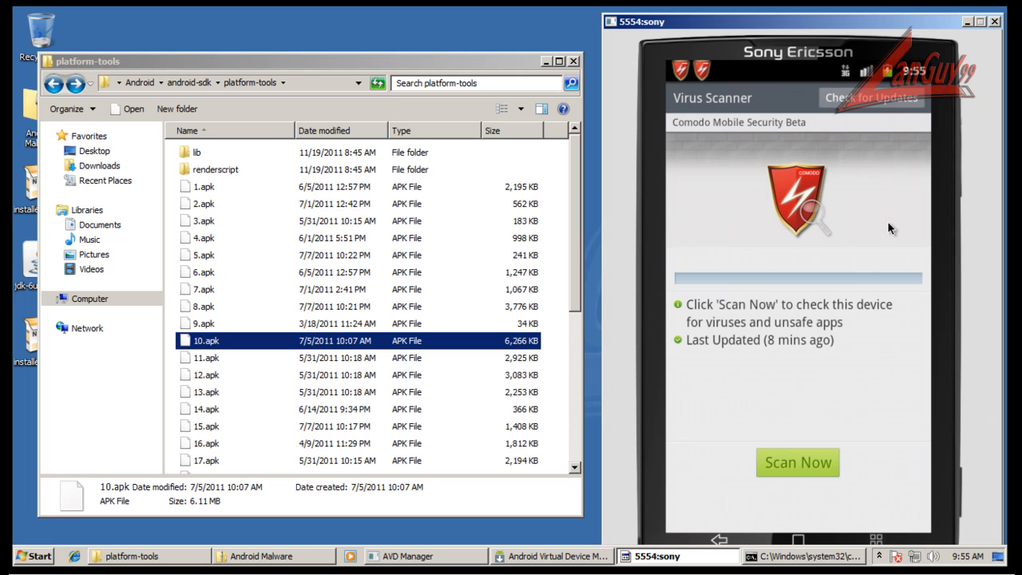
left_click(810, 462)
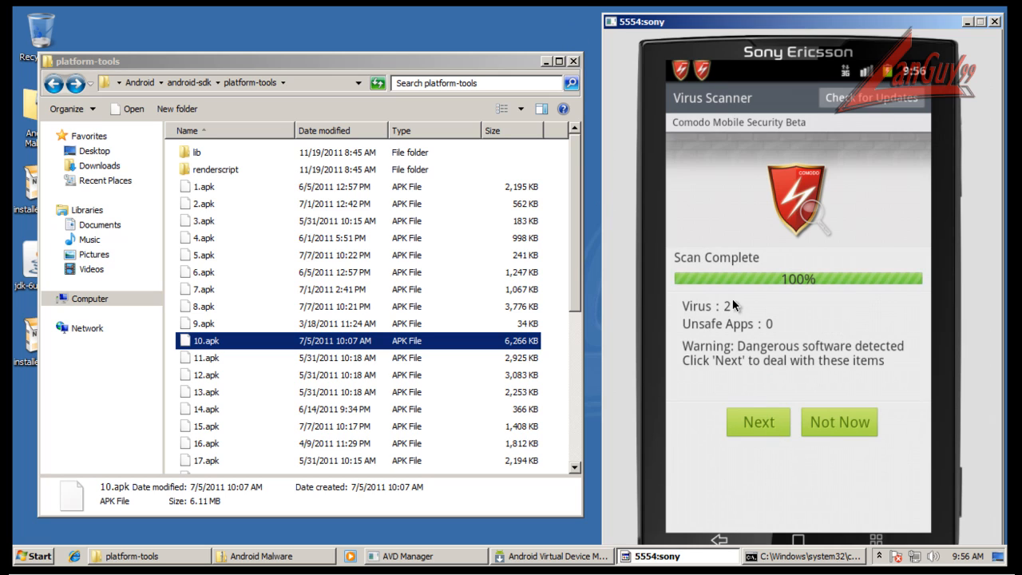
Uninstall the two detected malicious apps, 手机QQ and Beauty Breasts, from the scan results.
left_click(759, 425)
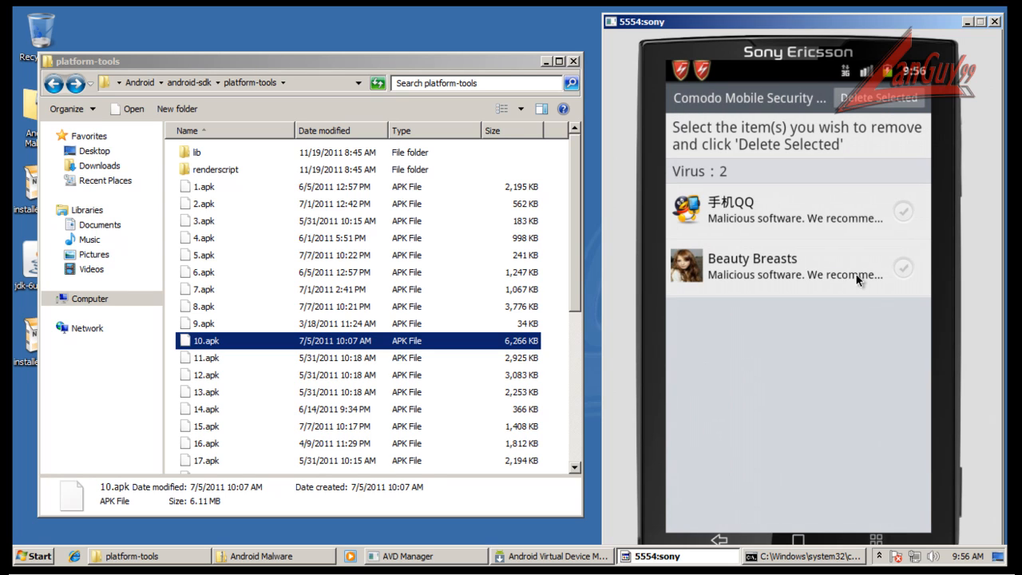
left_click(903, 213)
left_click(904, 268)
left_click(876, 99)
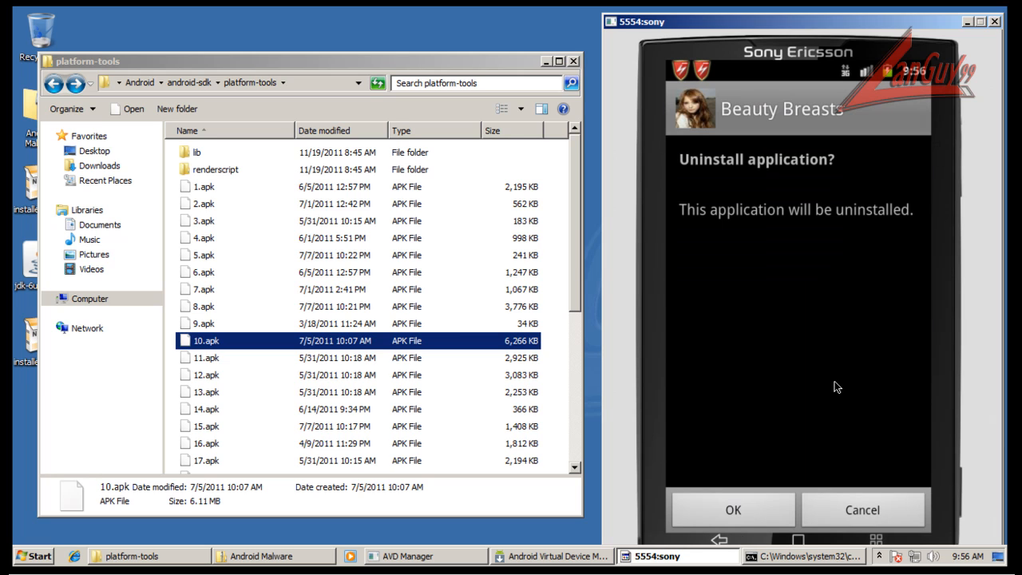
left_click(770, 514)
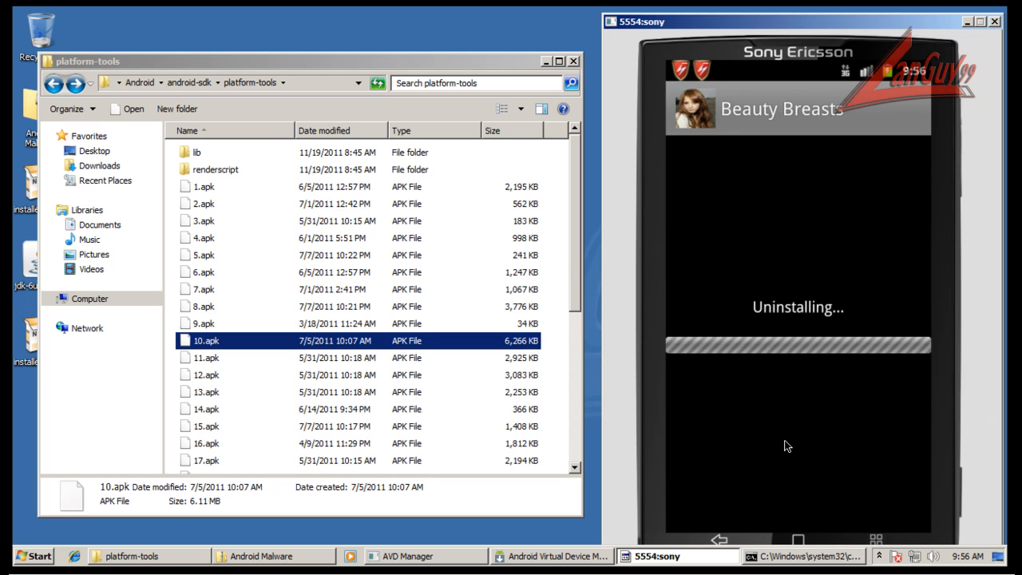
left_click(793, 515)
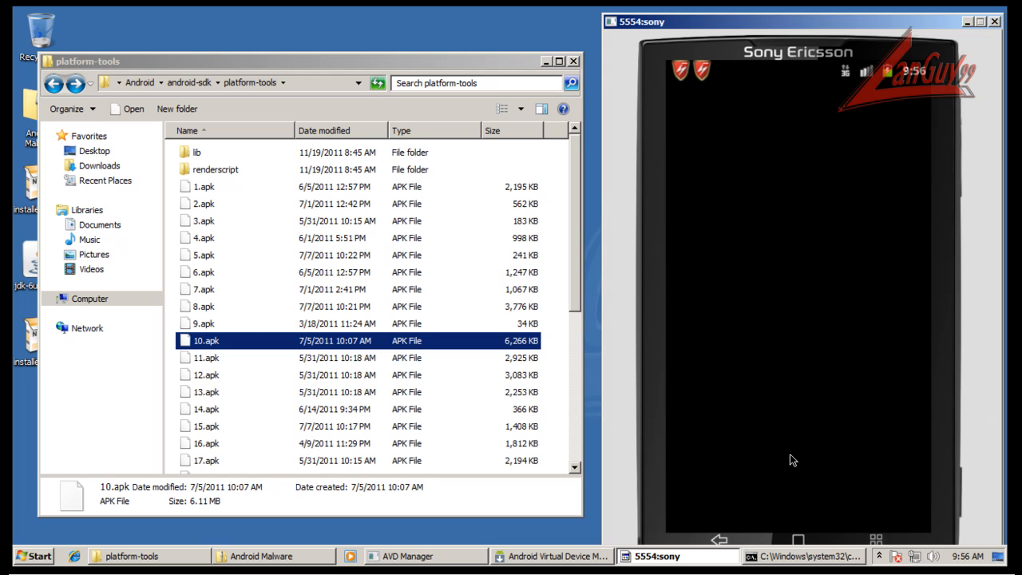
left_click(744, 516)
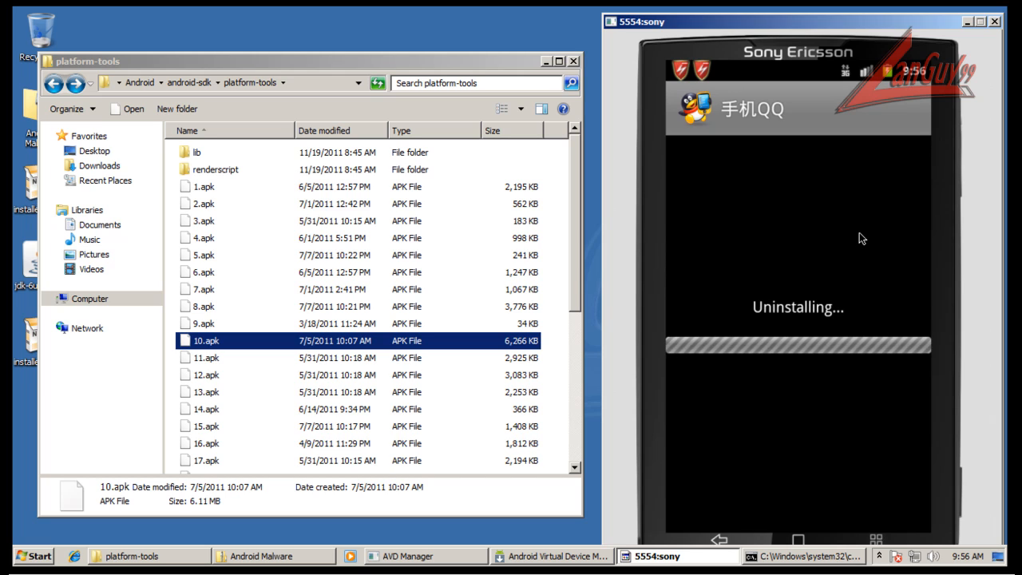
left_click(796, 511)
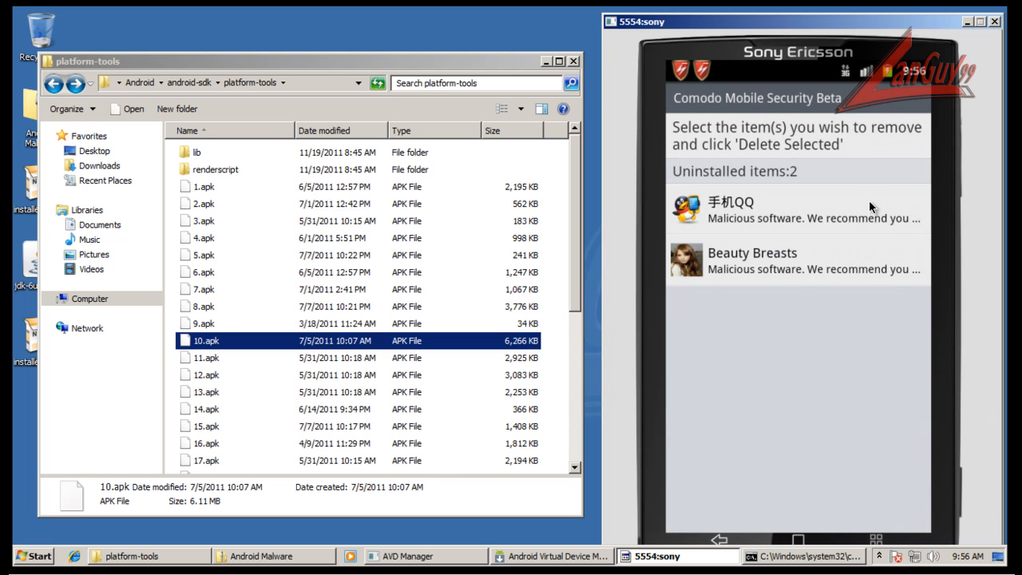
Leave the virus scanner for the phone's app list and clear all remaining notifications.
left_click(728, 537)
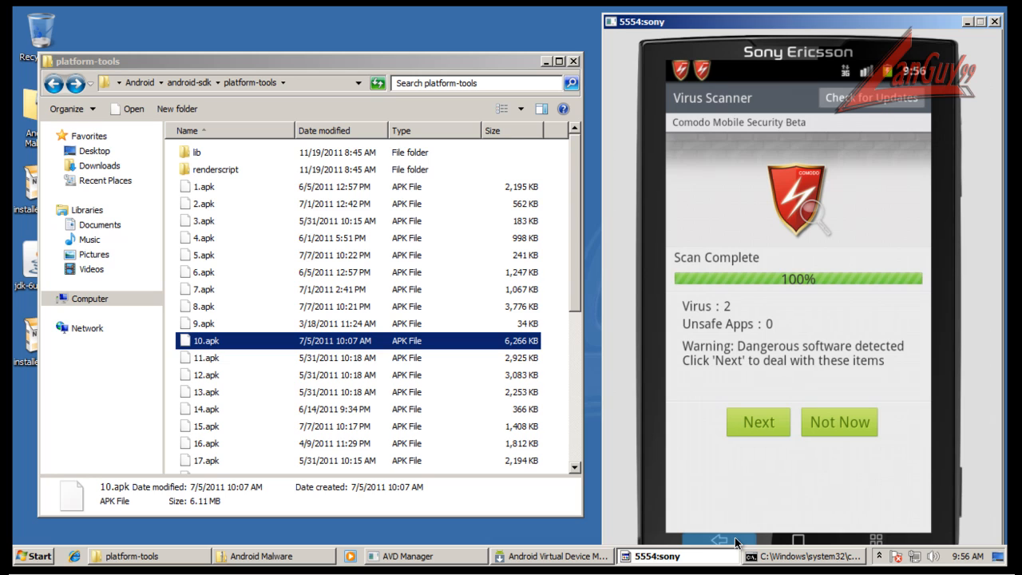
left_click(735, 543)
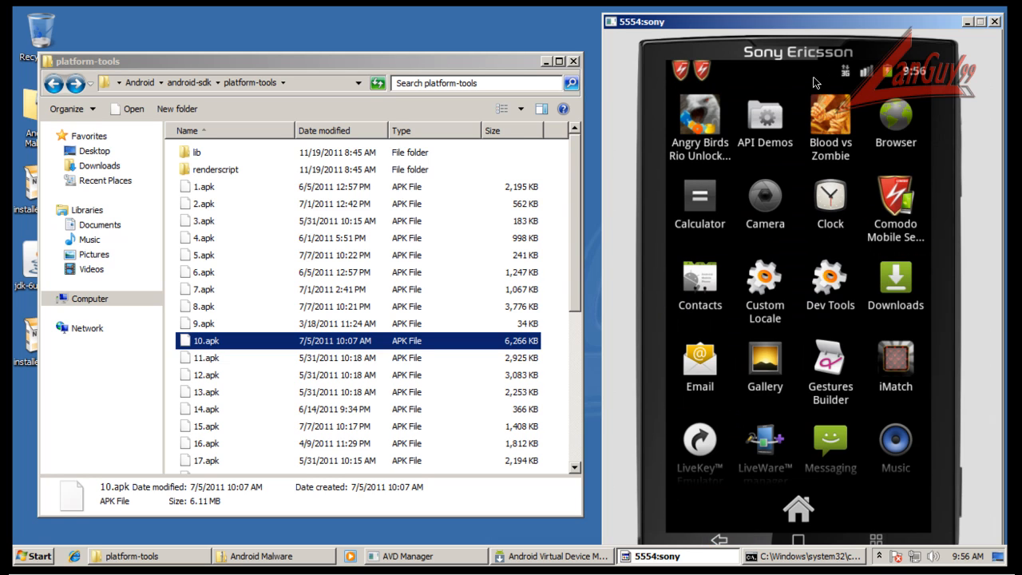
left_click_drag(858, 72, 858, 253)
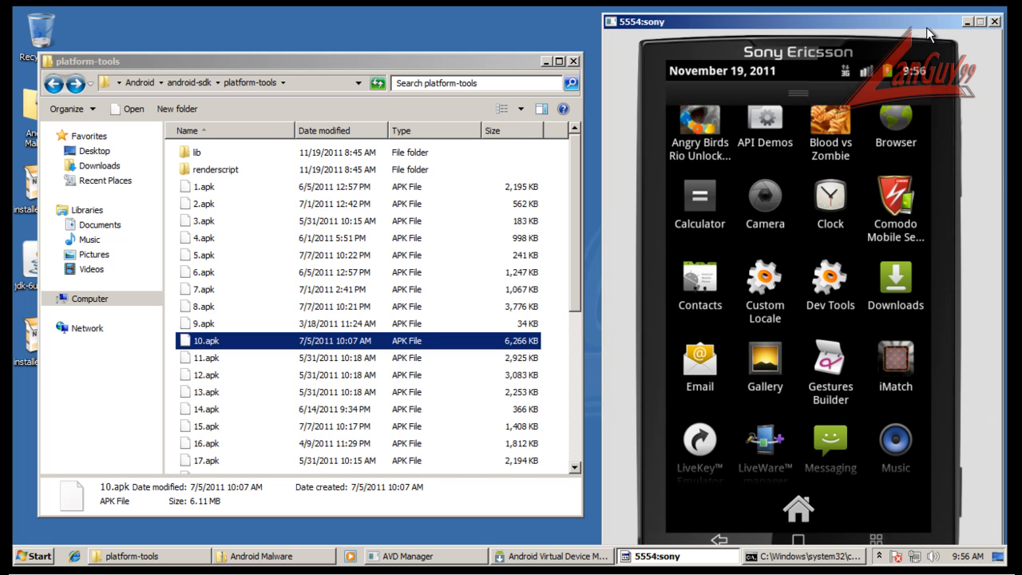
left_click(899, 103)
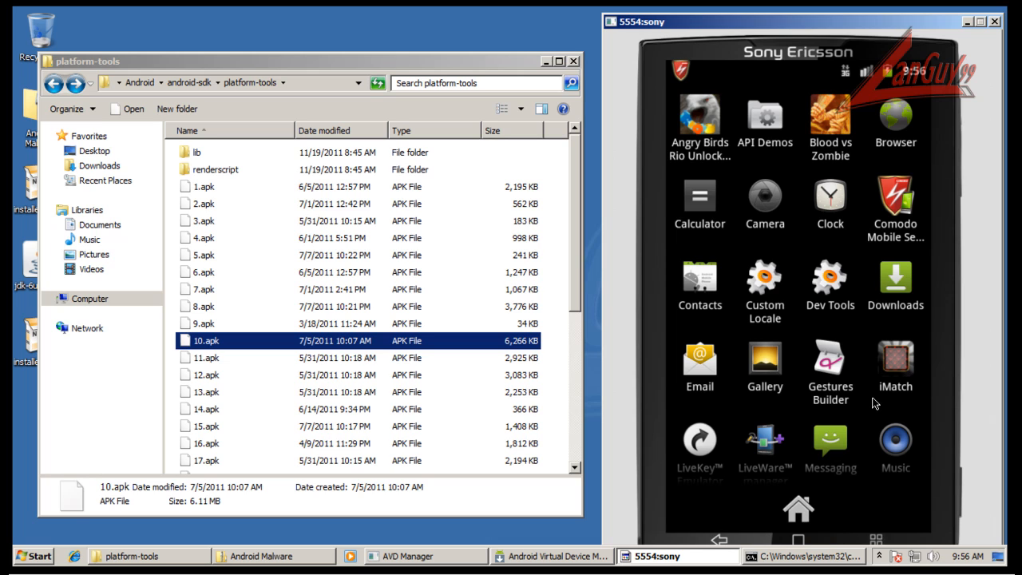
Look through the phone's installed apps for remaining malware and open the phone's Settings.
left_click_drag(870, 425, 881, 104)
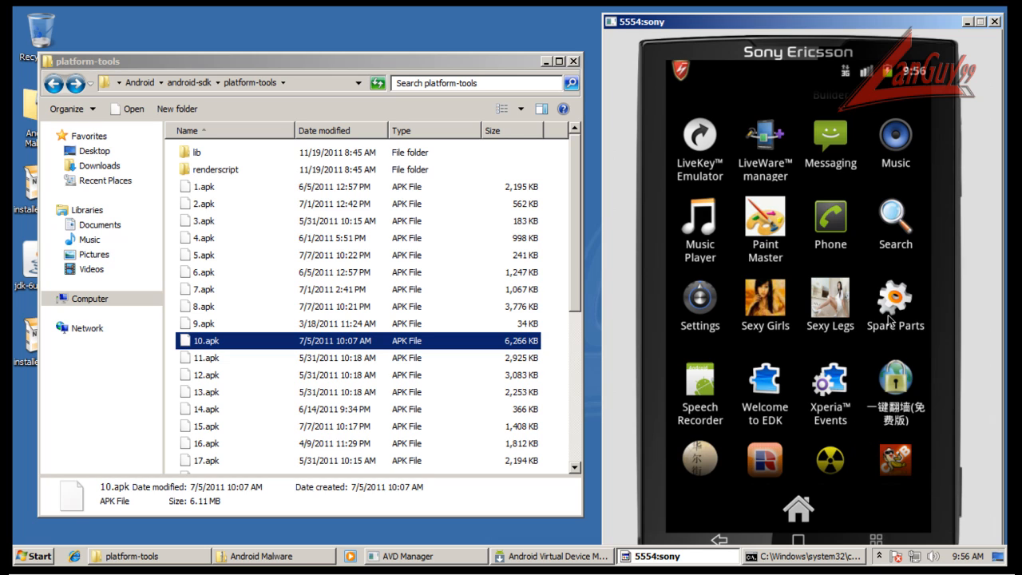
left_click_drag(889, 319, 872, 171)
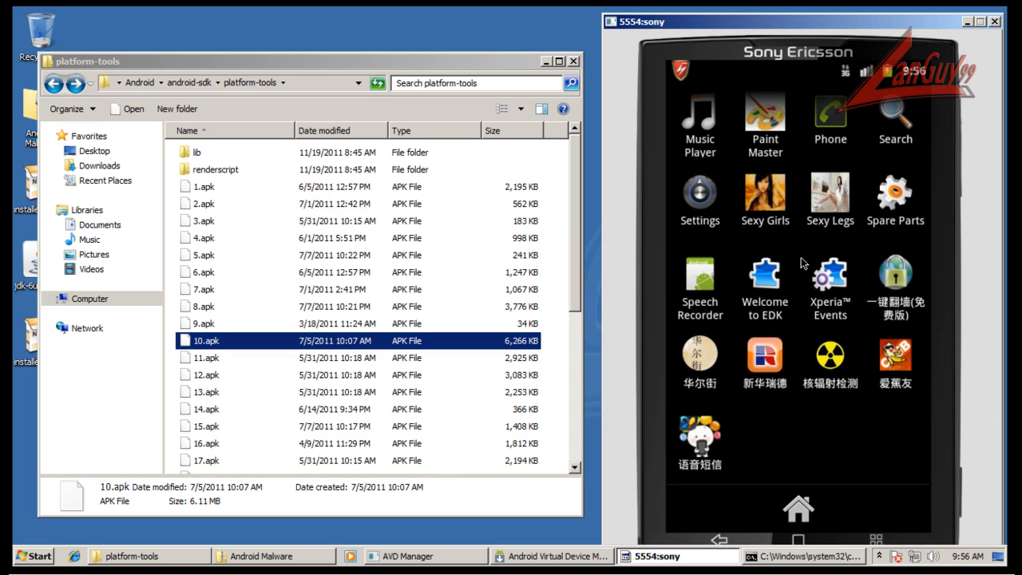
left_click(685, 194)
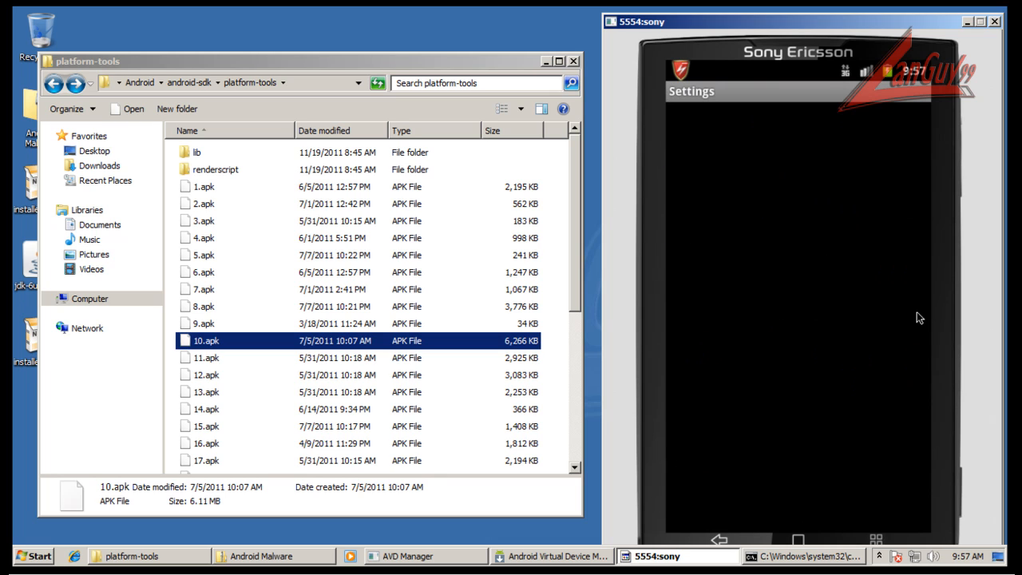
Lock the emulated phone with its power control and close the sony emulator.
left_click(695, 40)
left_click(652, 35)
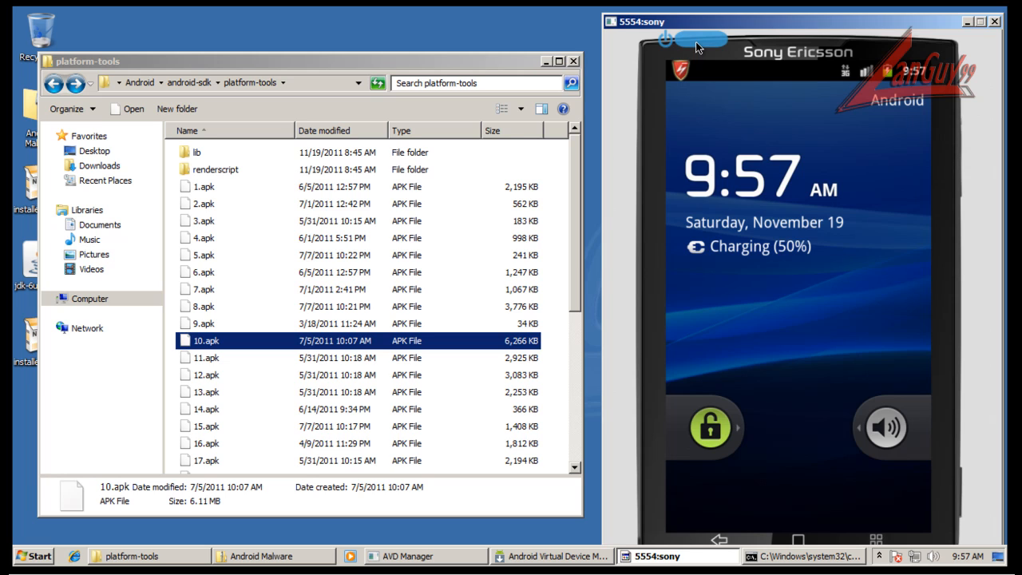
left_click(995, 24)
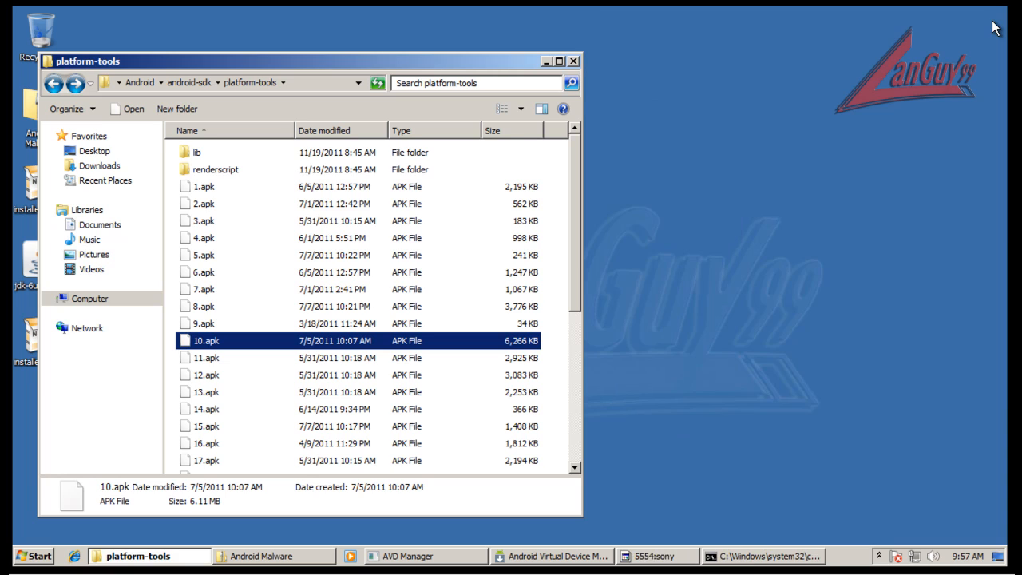
Open the sony virtual device for editing in the Android Virtual Device Manager and set its SD card size to 200 MiB.
left_click(412, 556)
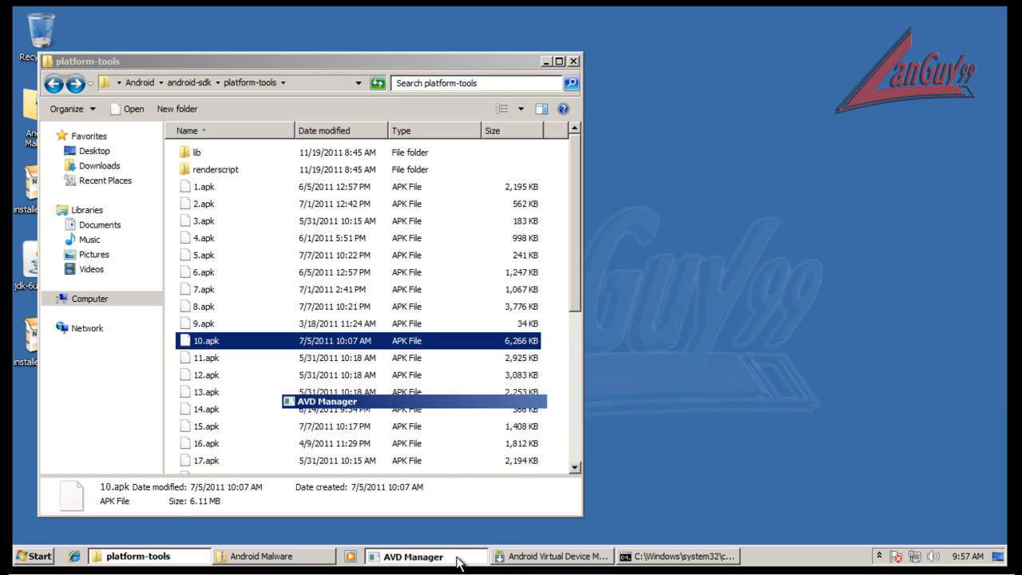
left_click(441, 556)
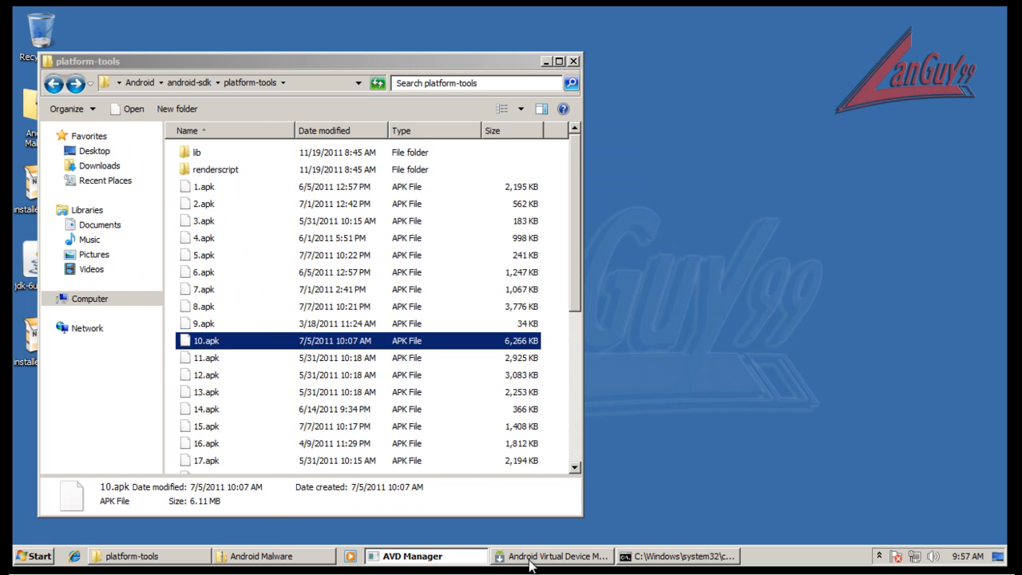
left_click(660, 559)
left_click(659, 559)
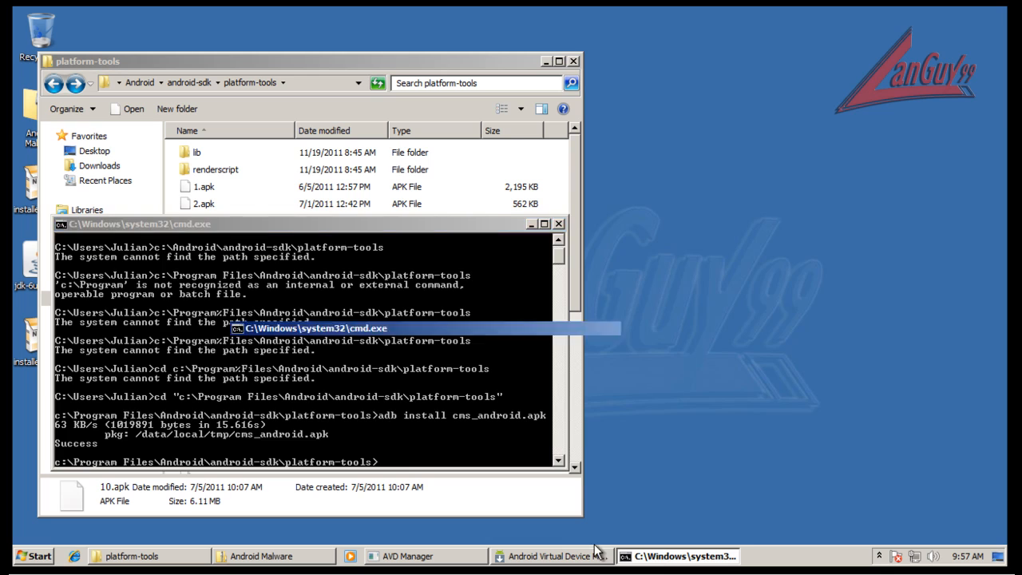
left_click(551, 556)
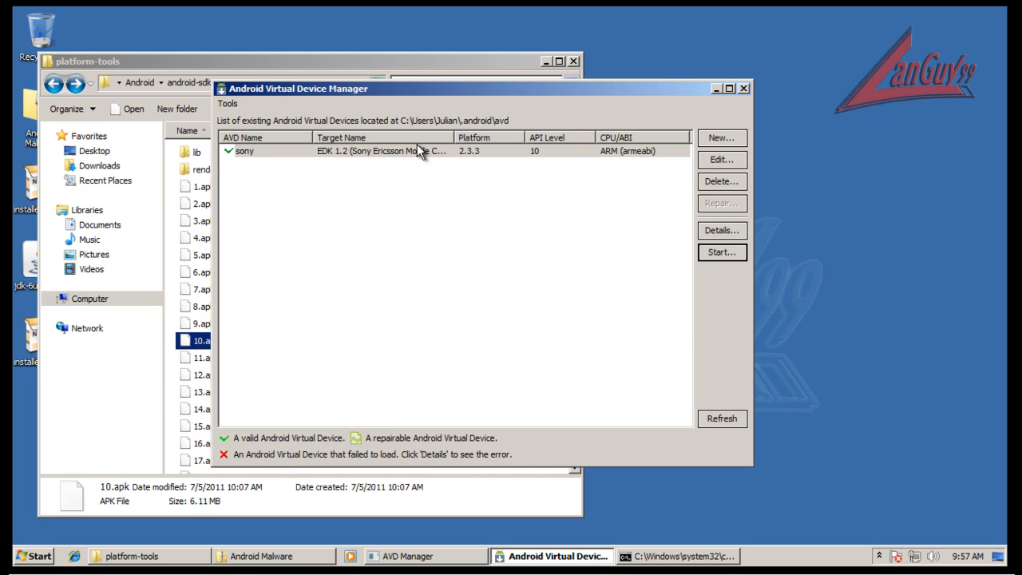
left_click(418, 152)
left_click(736, 160)
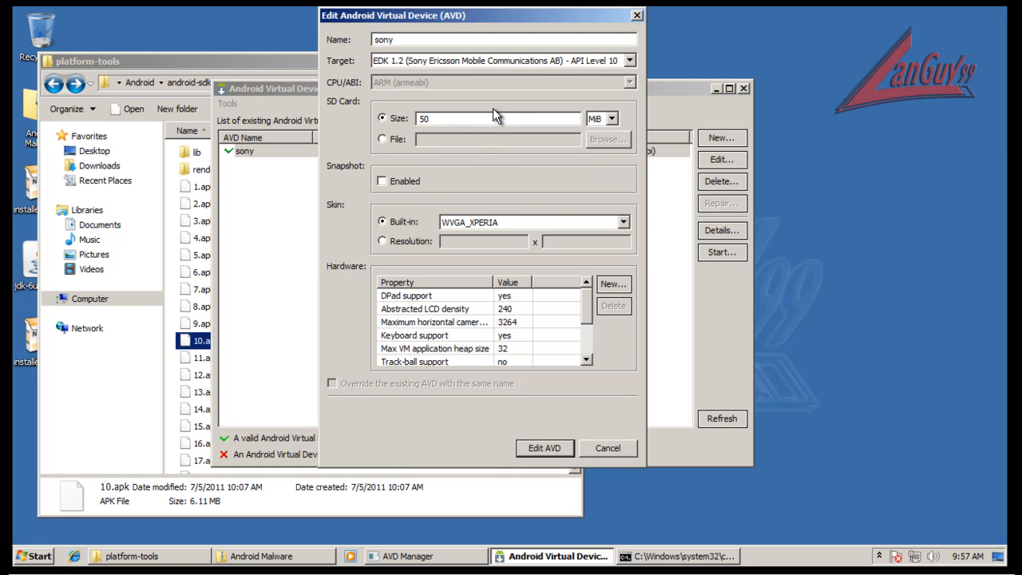
left_click(389, 117)
type("200")
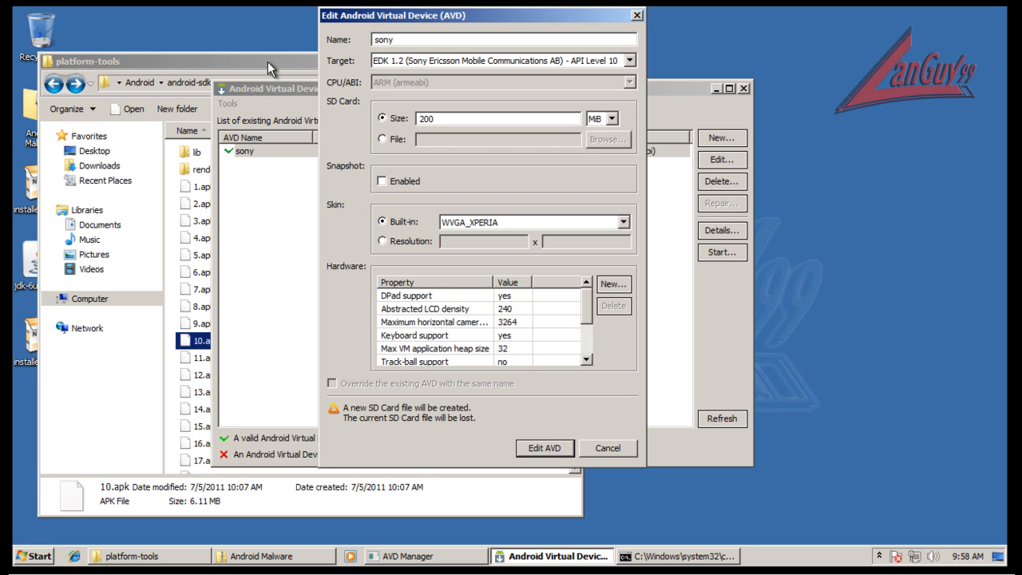
Find the install_malware command script in the platform-tools folder and open it for editing in Notepad.
left_click(207, 59)
scroll(213, 431, "down", 3)
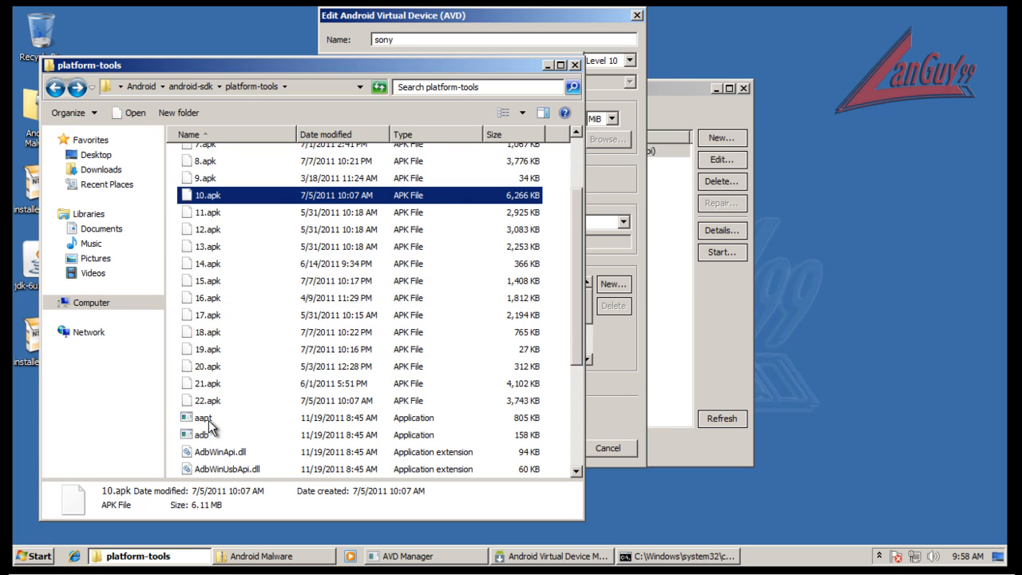
scroll(212, 427, "down", 3)
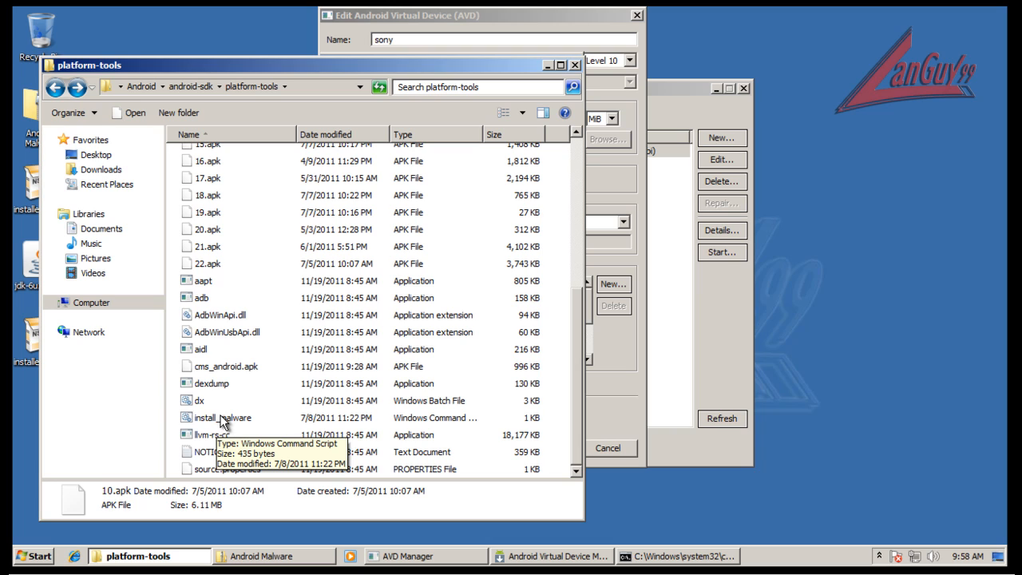
left_click(218, 420)
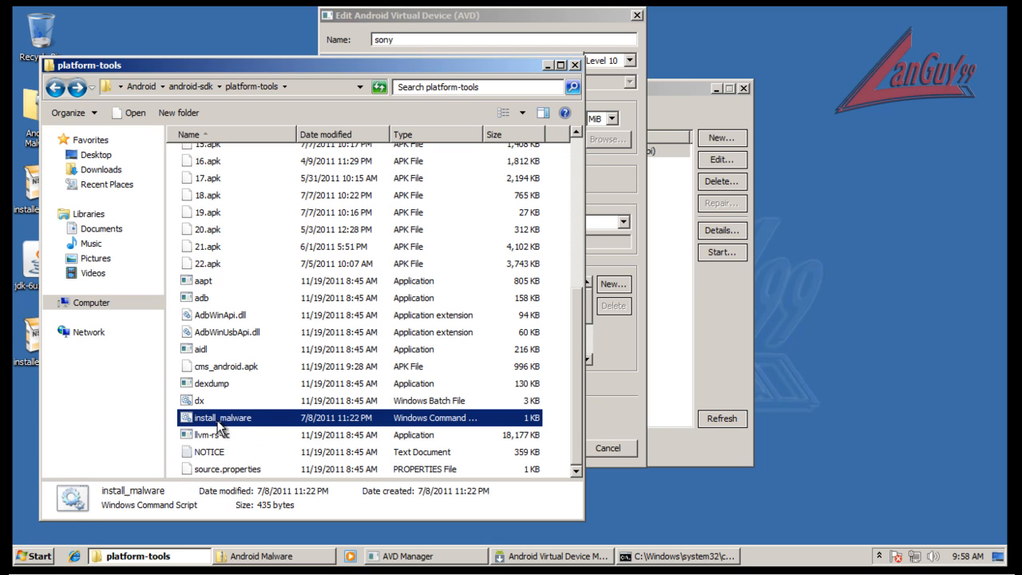
right_click(219, 418)
left_click(244, 234)
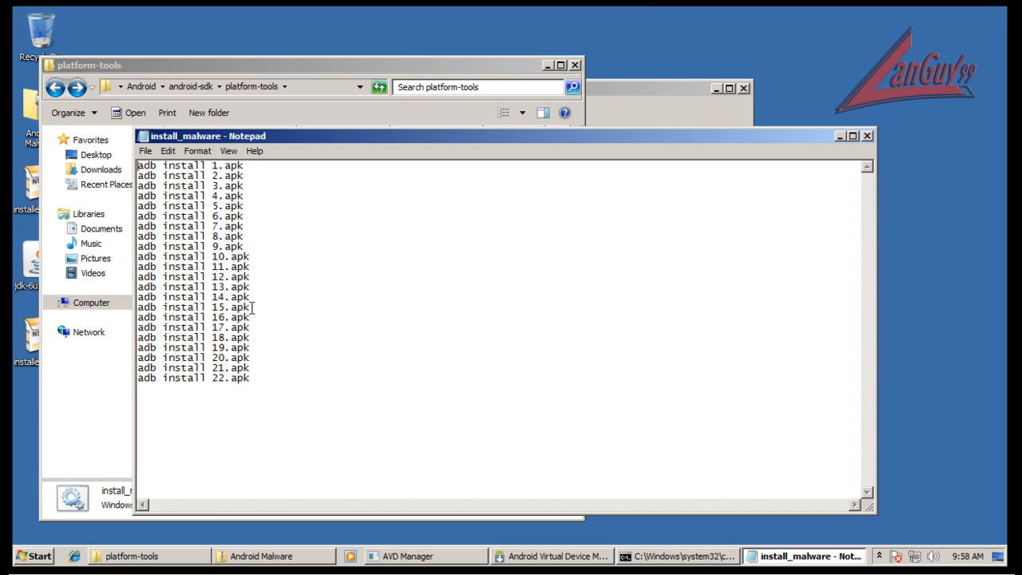
Delete the install lines for 1.apk through 15.apk from the script, then close it with the changes saved.
left_click_drag(252, 307, 106, 63)
key("Delete")
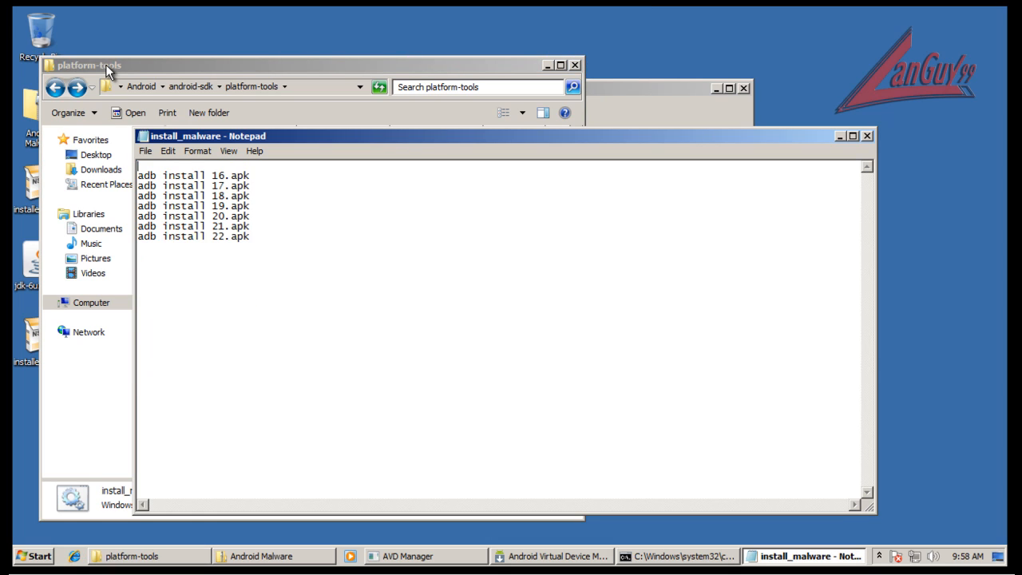
key("Delete")
left_click(867, 137)
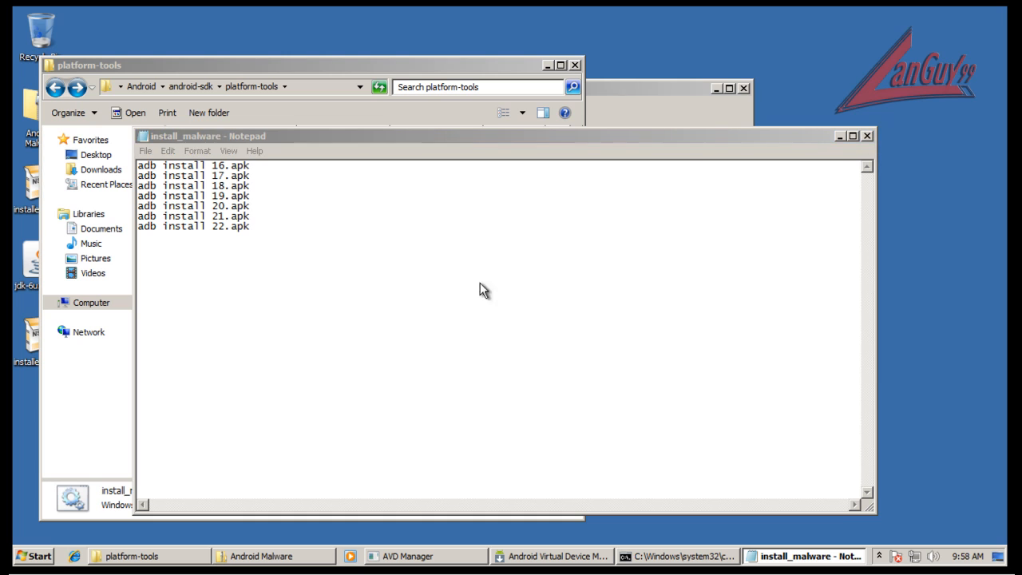
left_click(482, 295)
Launch the sony virtual device from the Android Virtual Device Manager with the default launch options.
left_click(699, 86)
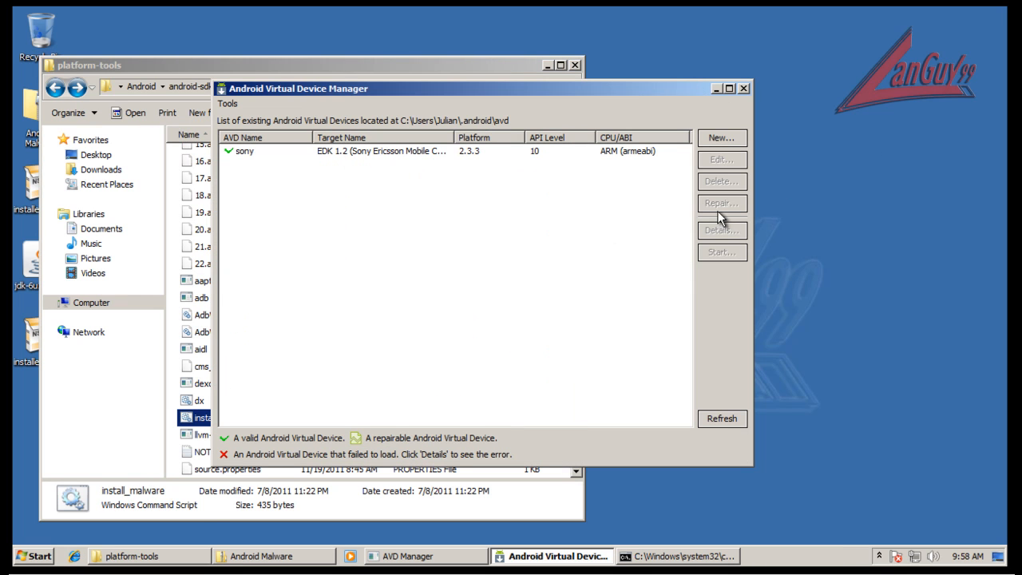
left_click(242, 156)
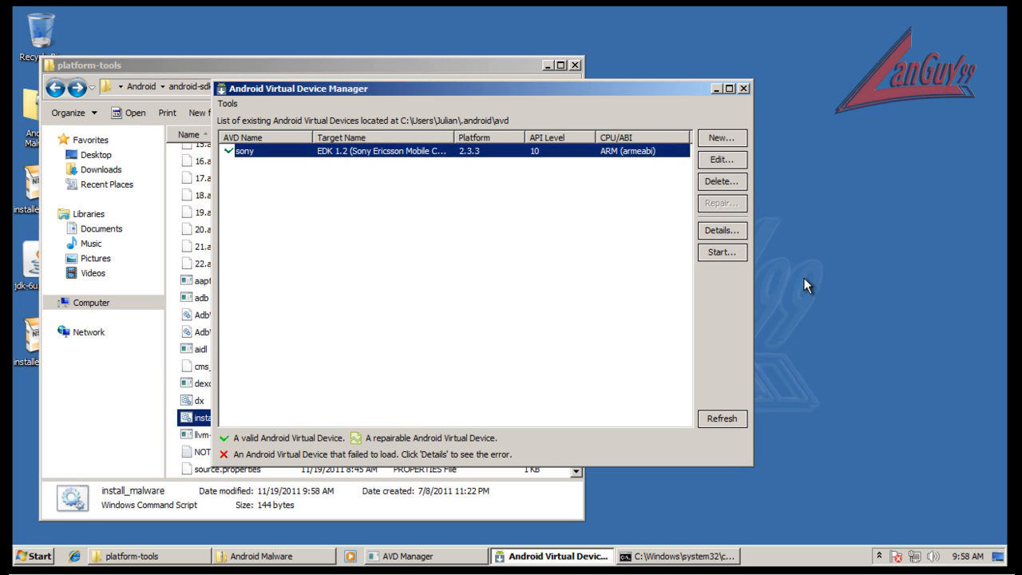
left_click(721, 252)
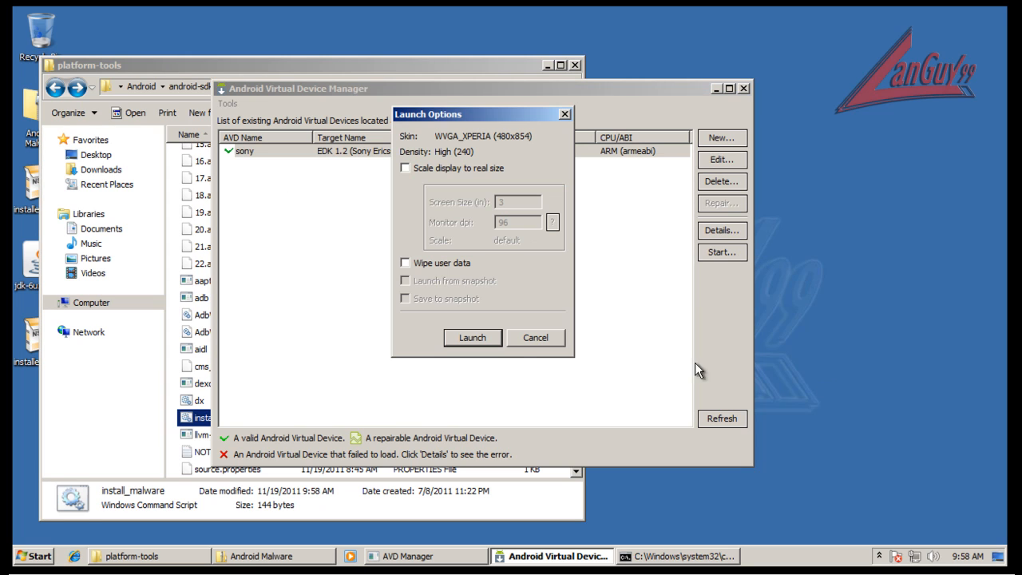
left_click(496, 340)
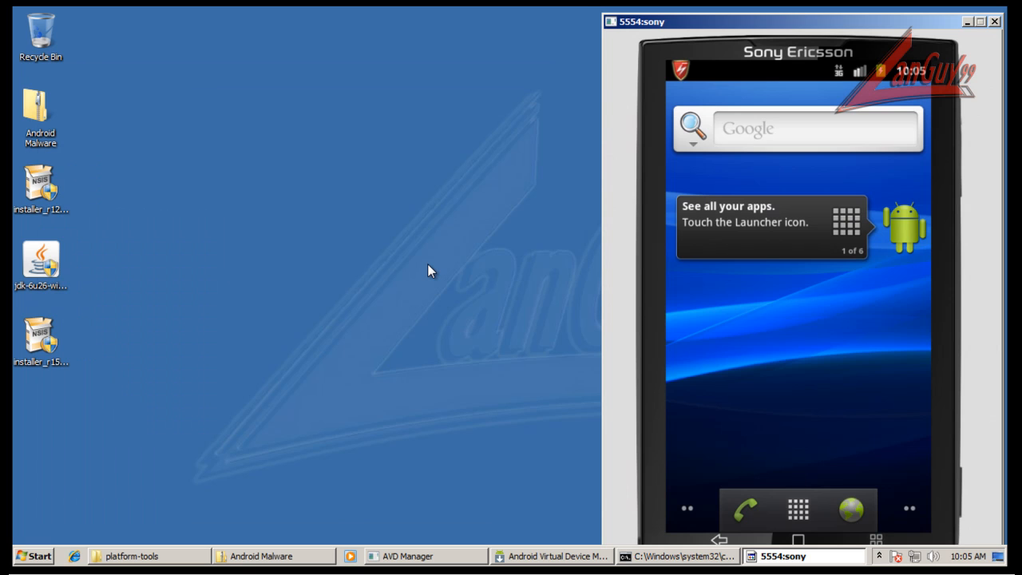
Look through the restarted phone's app list for remaining malware and return to the home screen.
left_click(800, 511)
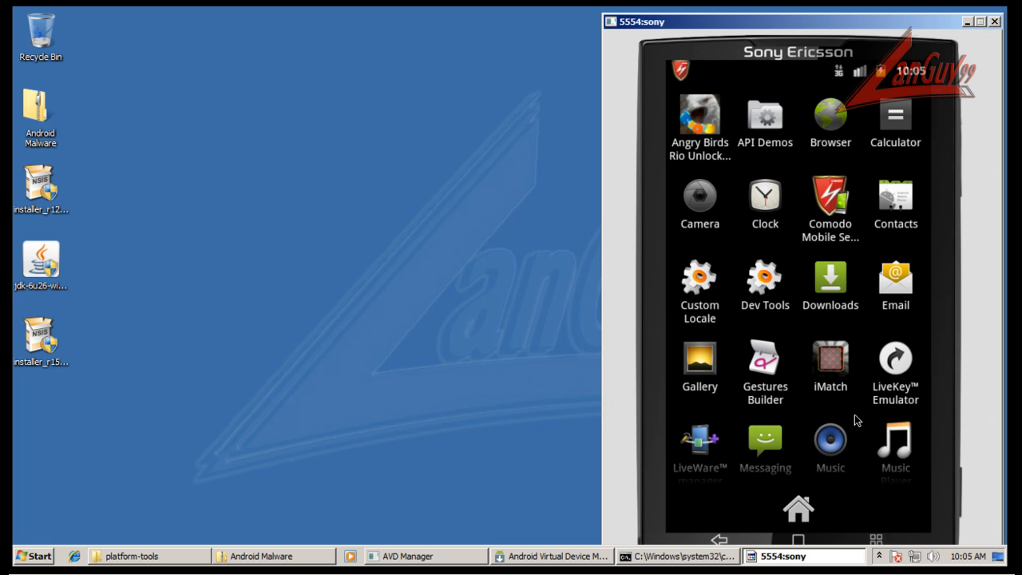
left_click_drag(863, 252, 867, 140)
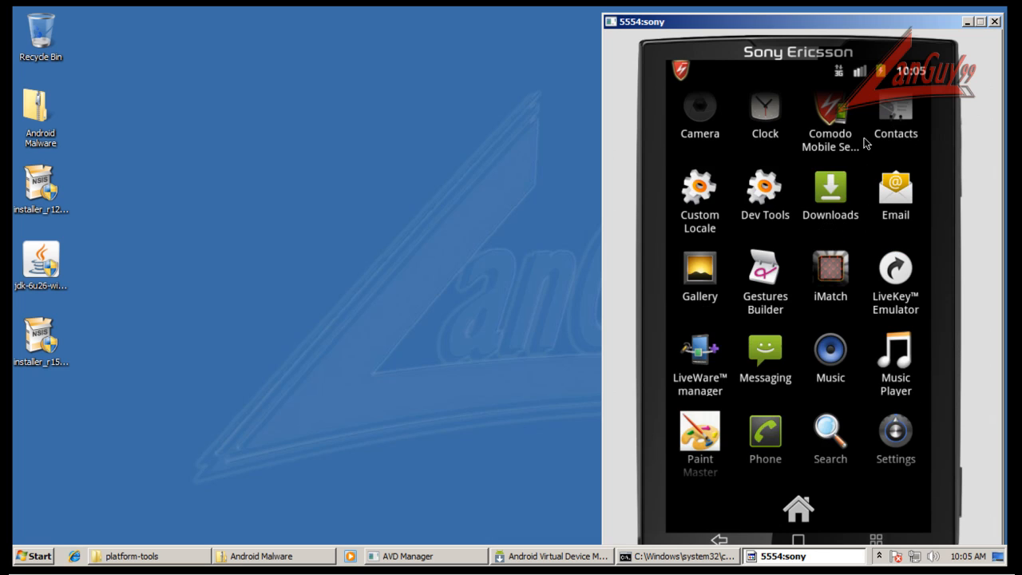
left_click(798, 510)
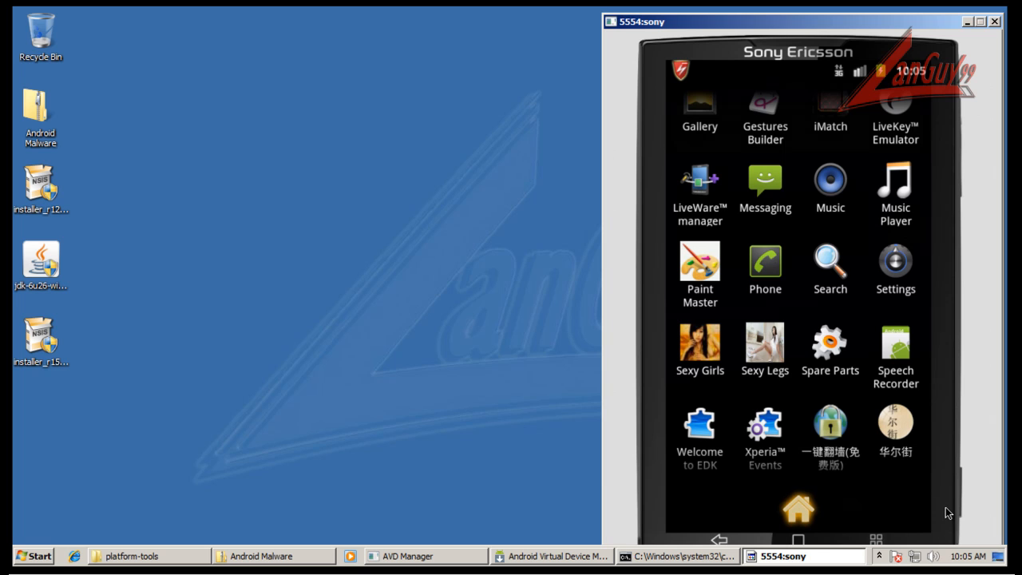
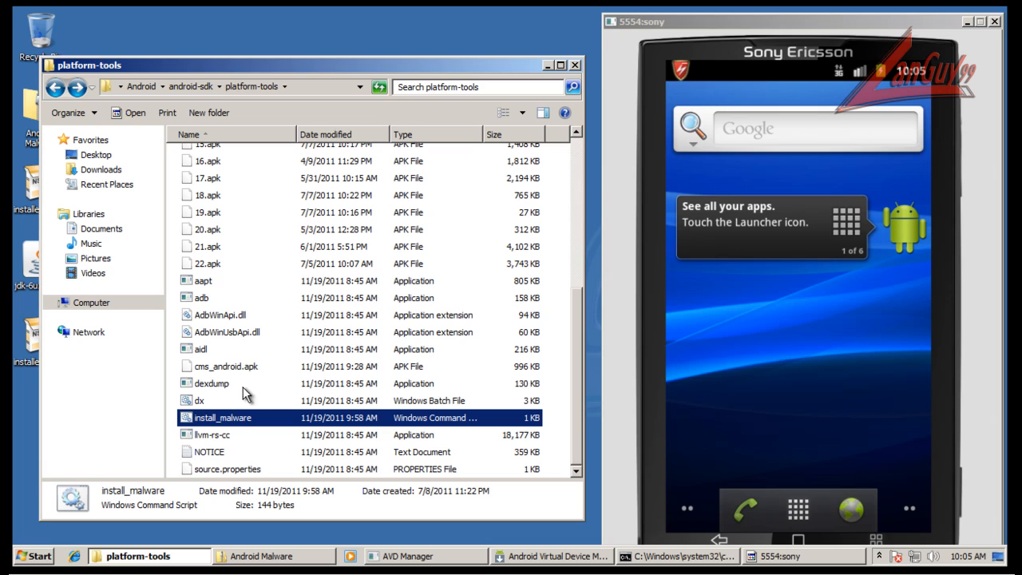
Run the install_malware command script from the platform-tools folder to install the remaining malware samples on the virtual phone.
double_click(229, 416)
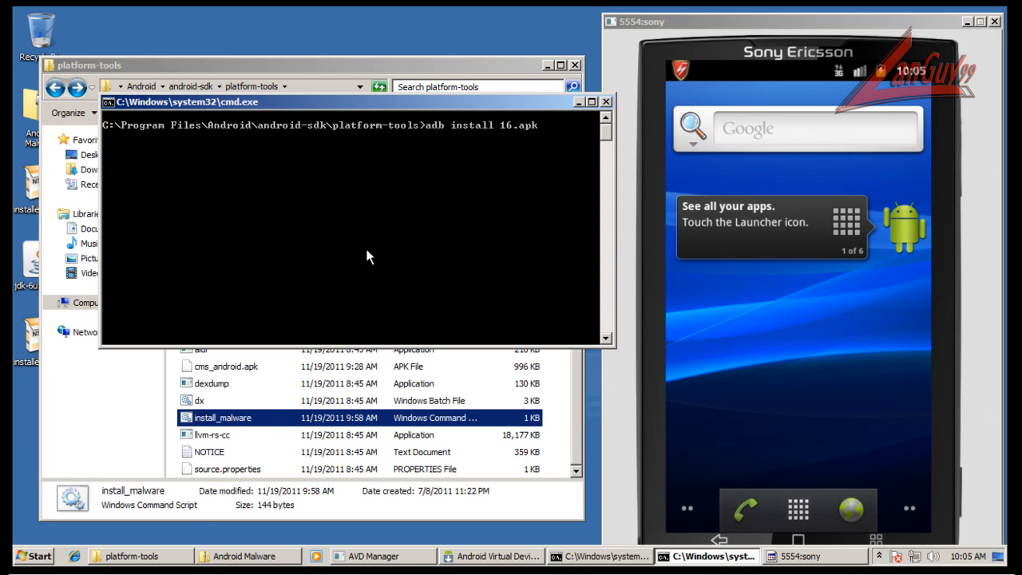
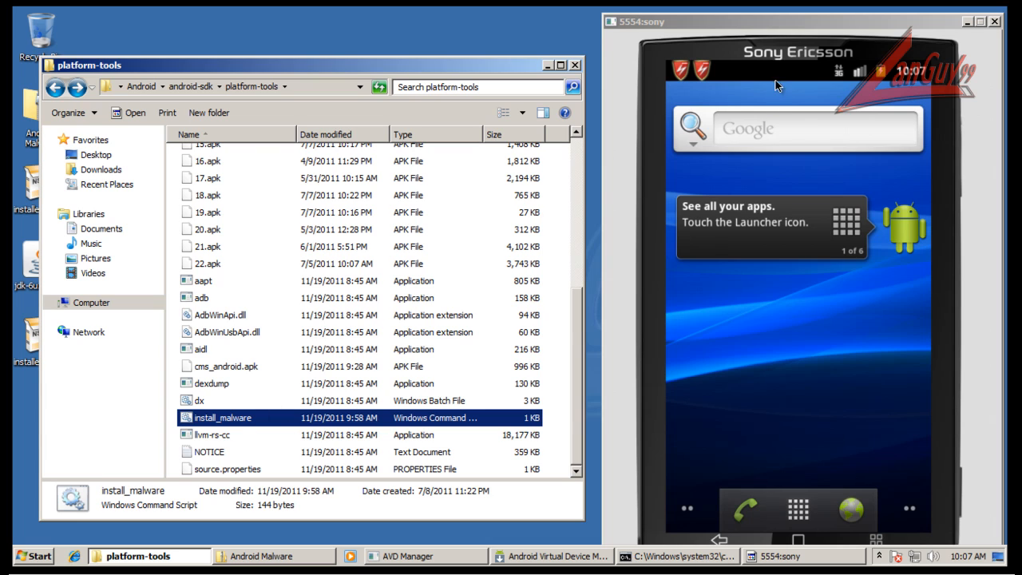
Open Comodo Mobile Security on the virtual phone and start a new antivirus scan.
left_click(798, 508)
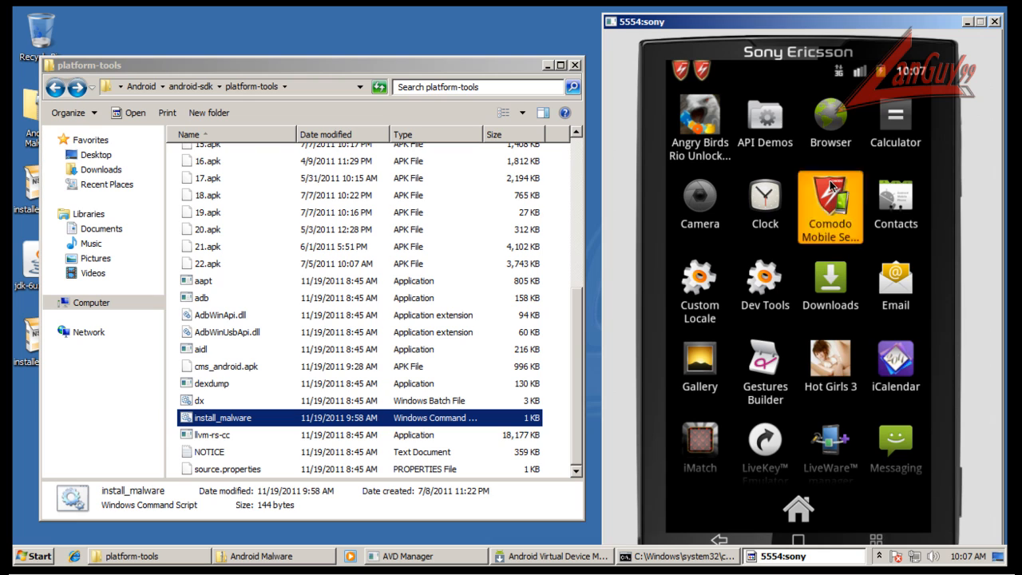
left_click(831, 199)
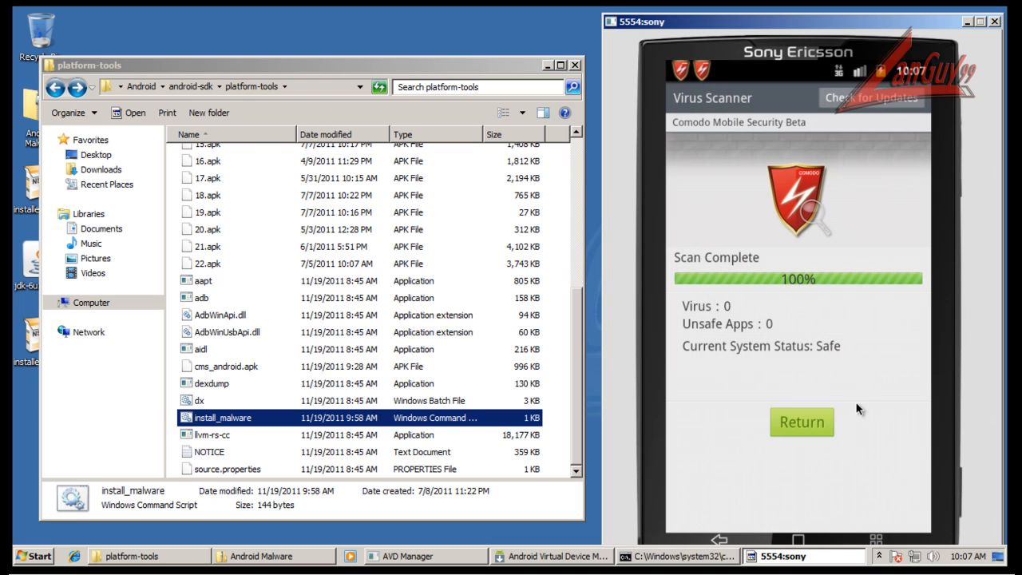
left_click(802, 421)
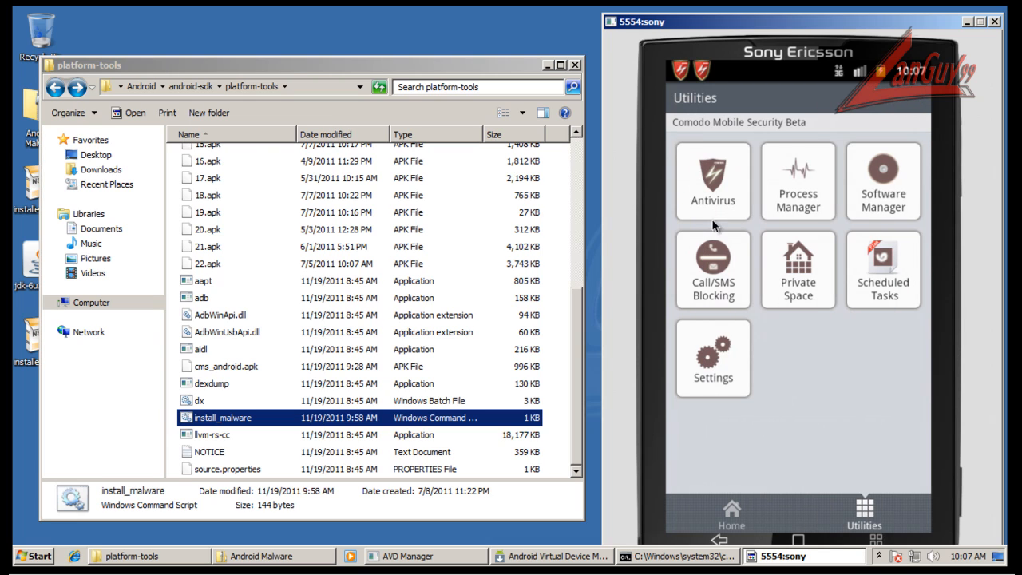
left_click(697, 174)
left_click(796, 464)
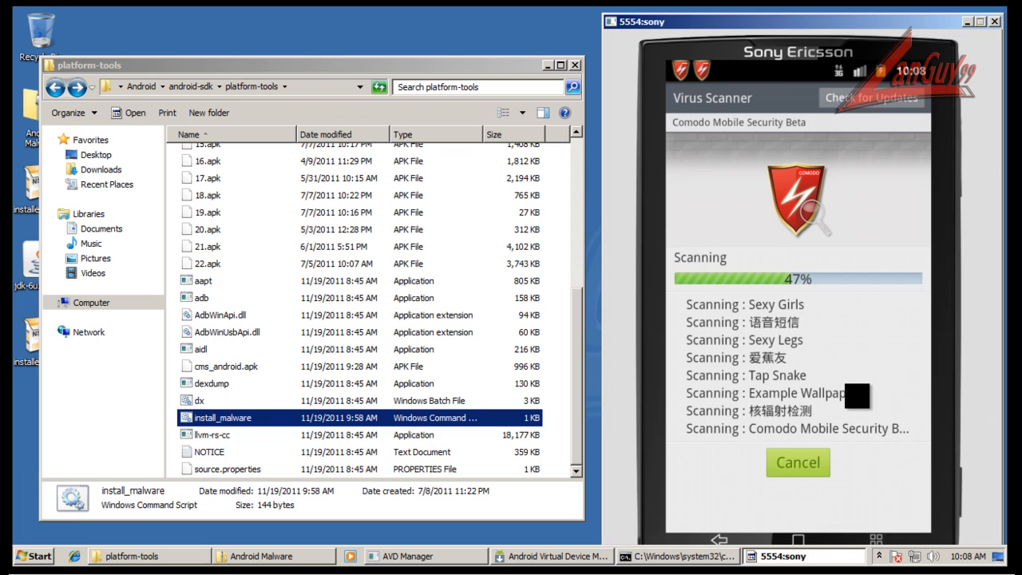
Switch to Internet Explorer, search Google for "comodo valkyrie" and follow the Comodo Valkyrie result.
left_click(75, 557)
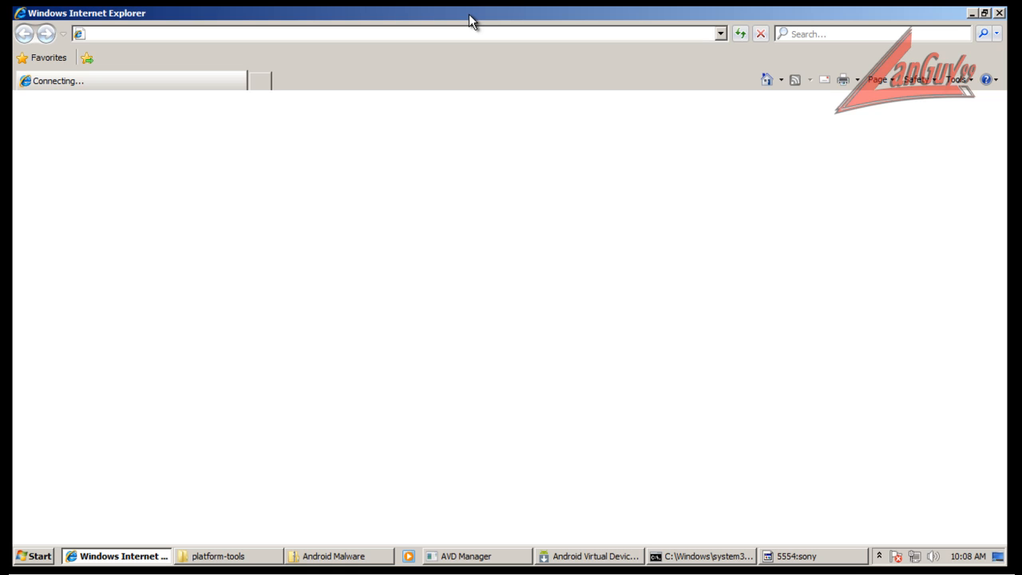
left_click(985, 14)
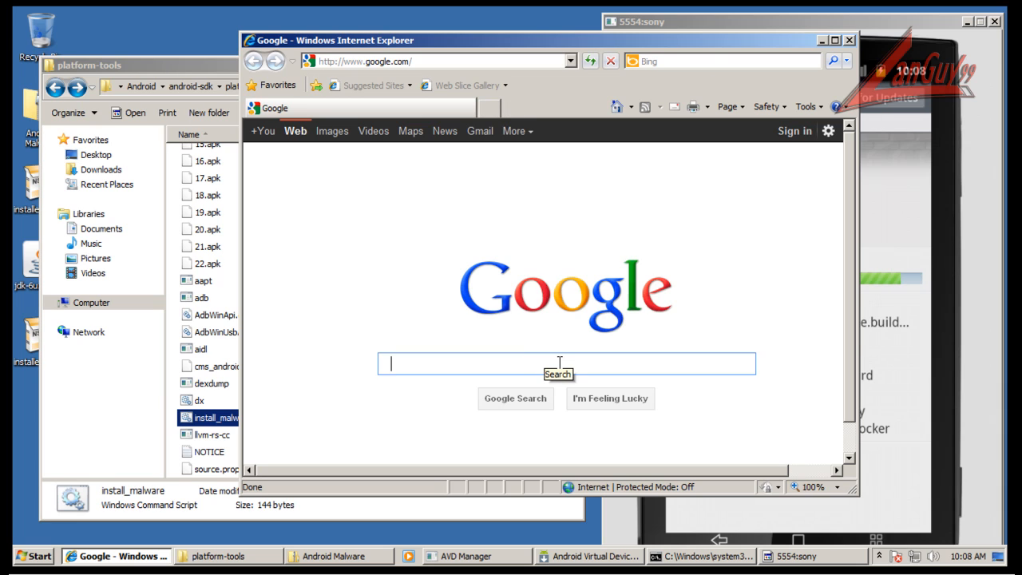
type("comodo ")
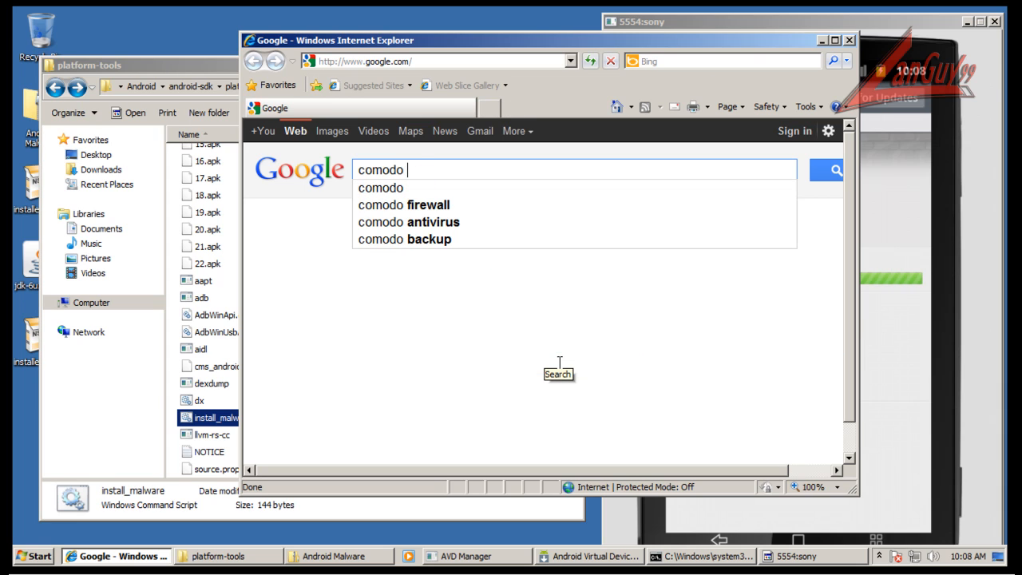
type("va")
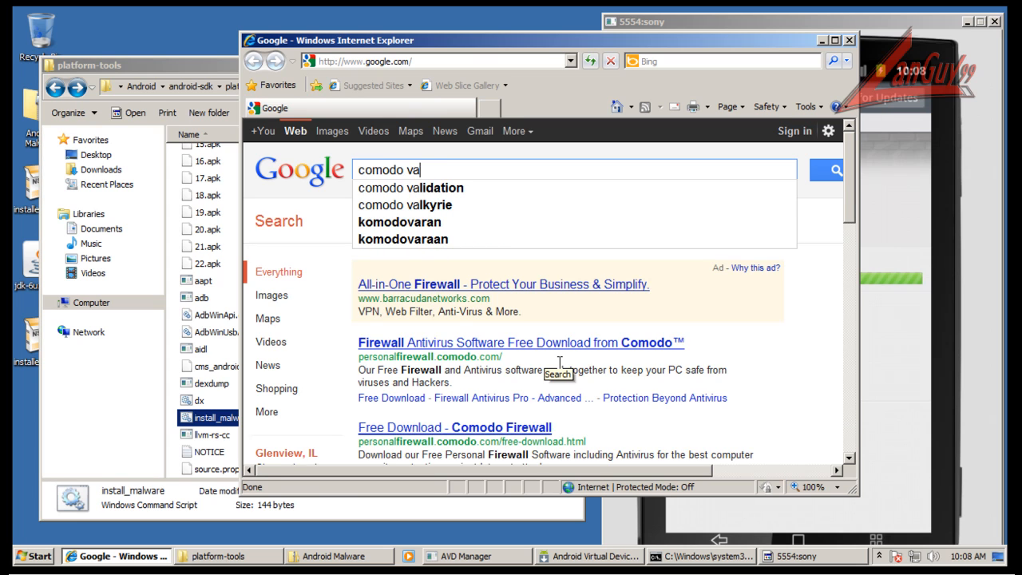
key("Down")
key("Down")
key("Return")
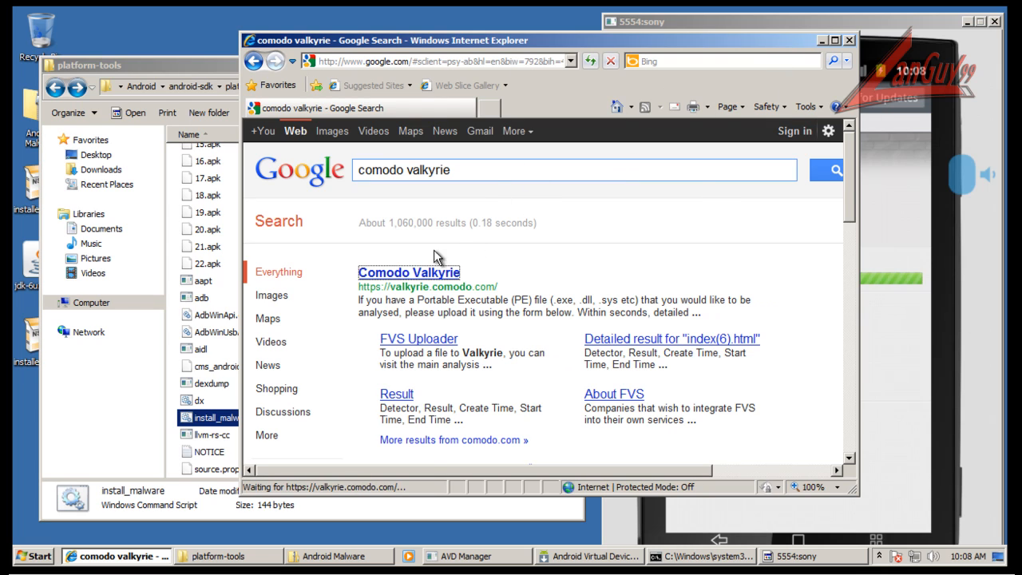
left_click(431, 278)
Switch back to the phone emulator and open the Software Manager in Comodo Mobile Security.
left_click(894, 30)
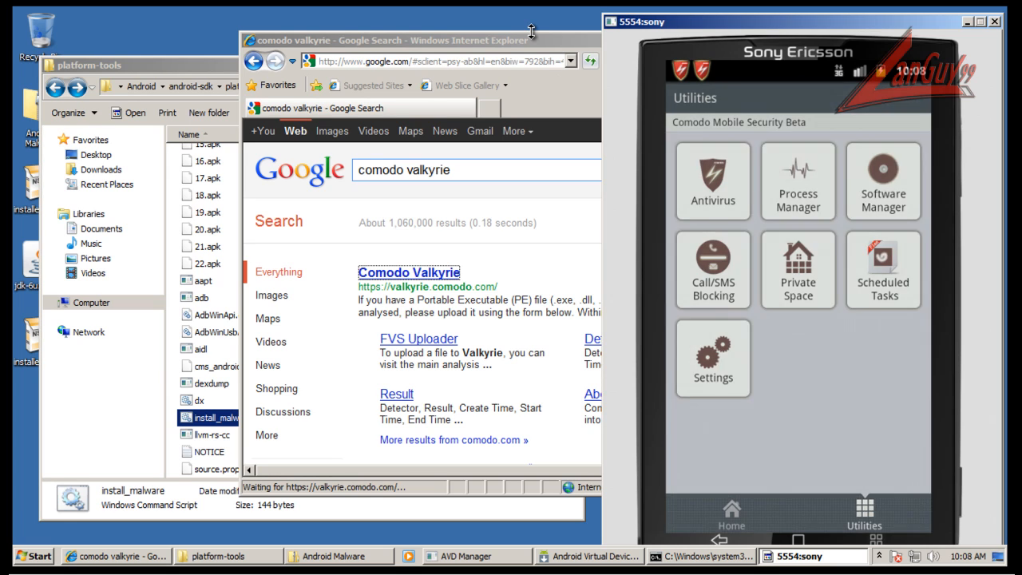
left_click(836, 228)
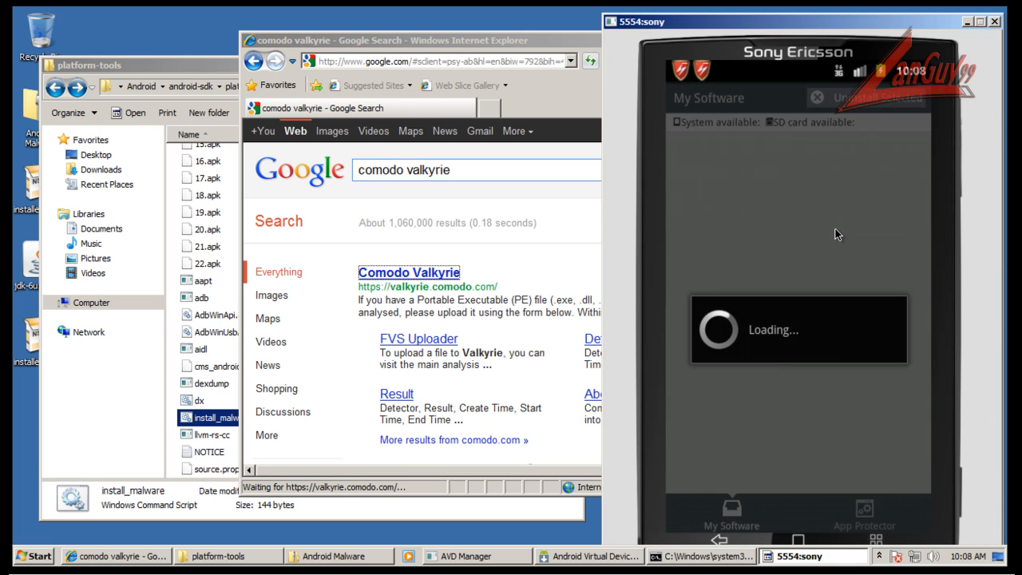
left_click_drag(495, 33, 498, 8)
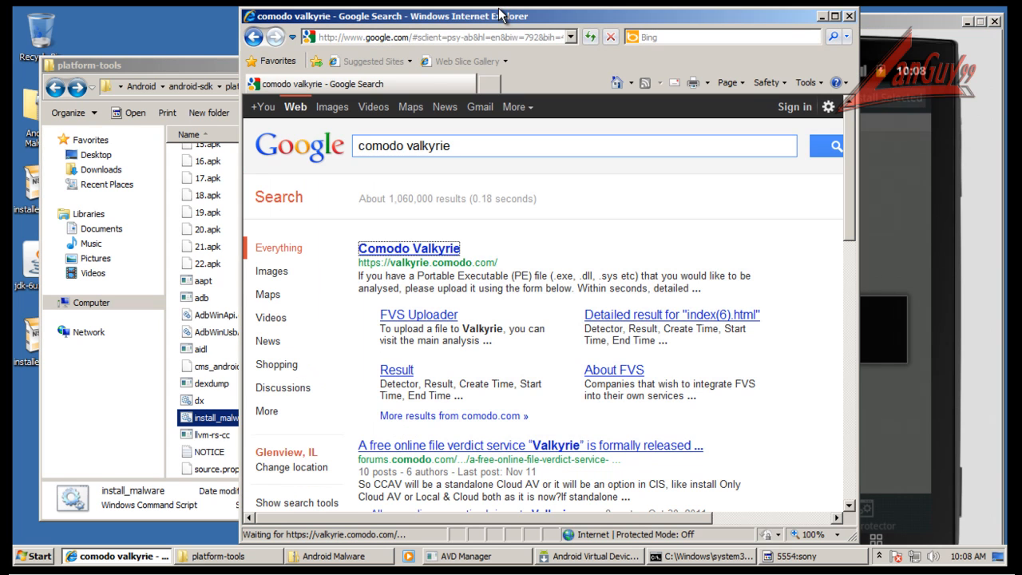
left_click(439, 252)
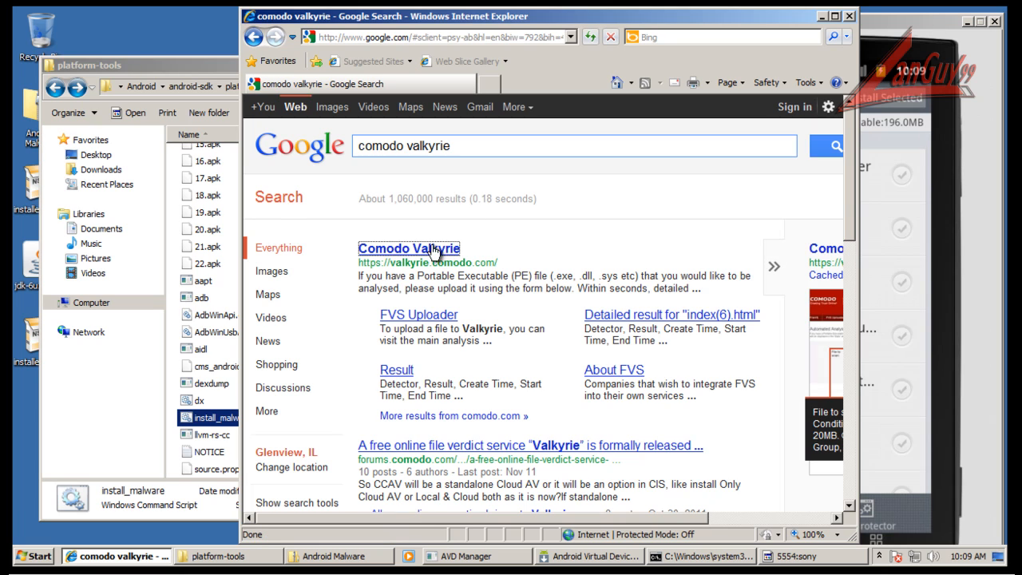
left_click_drag(497, 259, 363, 273)
key("ctrl+c")
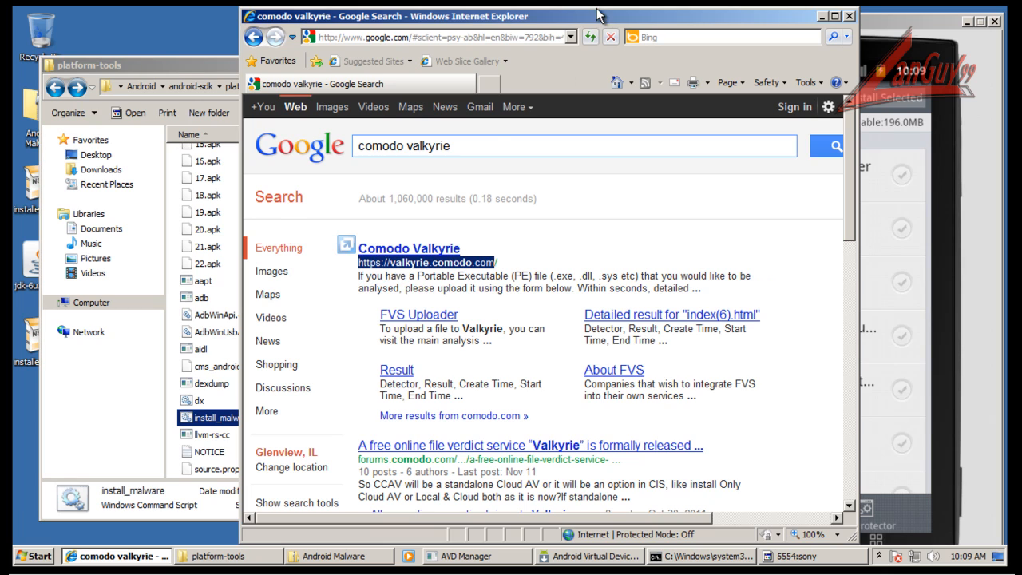
left_click(493, 36)
key("ctrl+v")
key("Return")
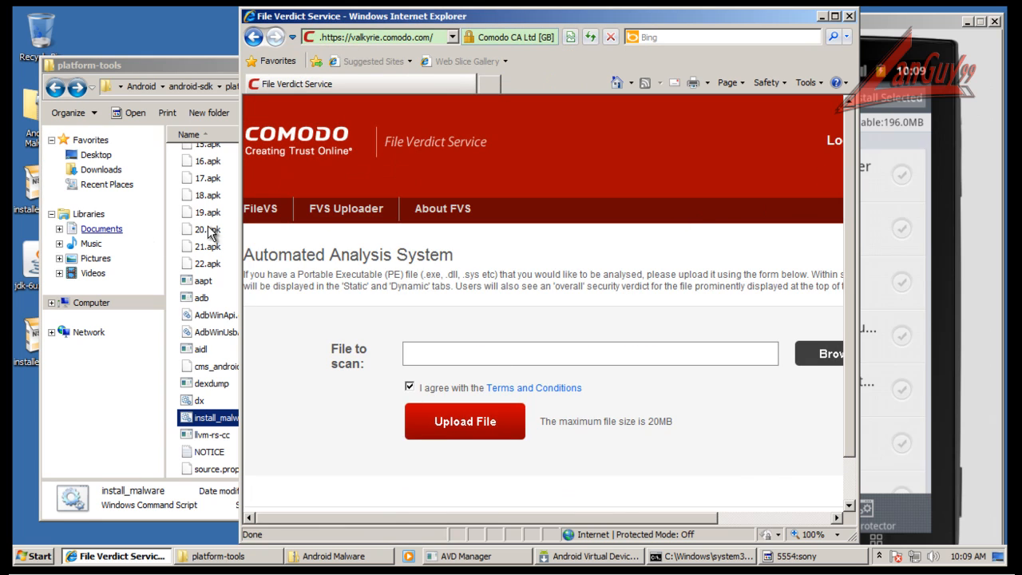
On the virtual phone, mark Angry Birds Rio Unlocker, com.android.battery and Hot Girls 3 for removal and confirm uninstalling Hot Girls 3.
left_click(938, 31)
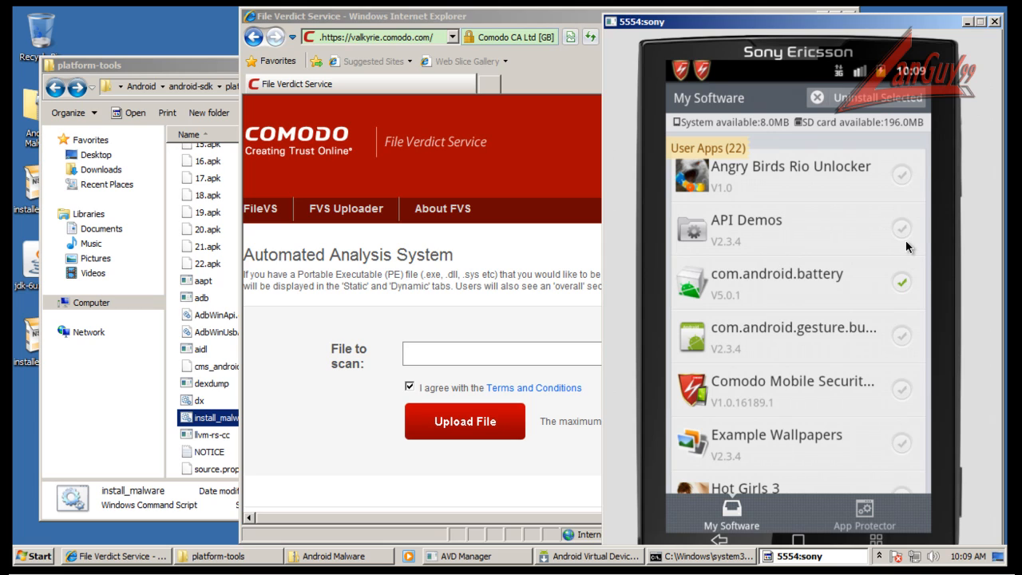
left_click(902, 172)
left_click_drag(873, 355, 857, 163)
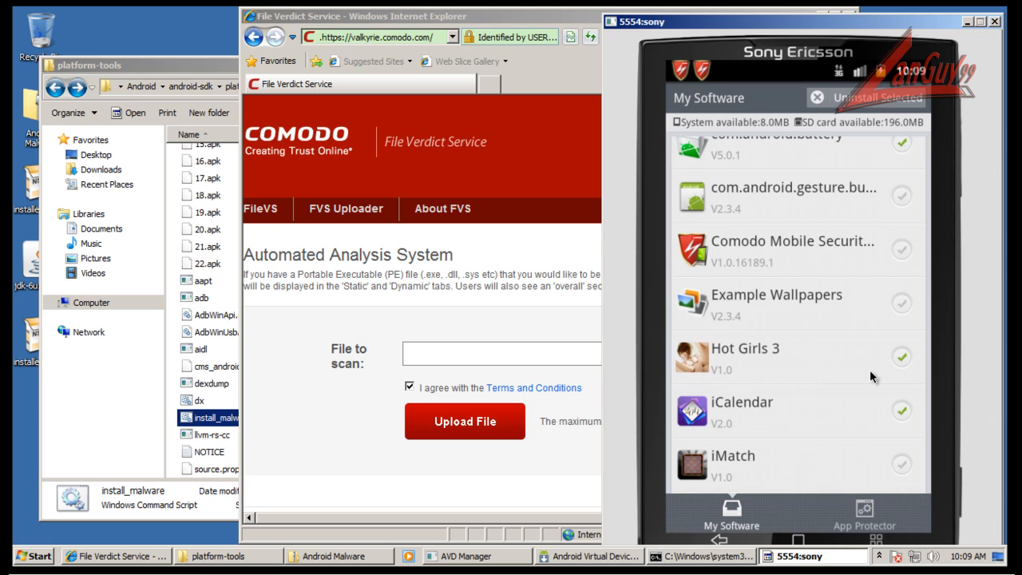
left_click_drag(881, 281, 881, 352)
left_click(883, 100)
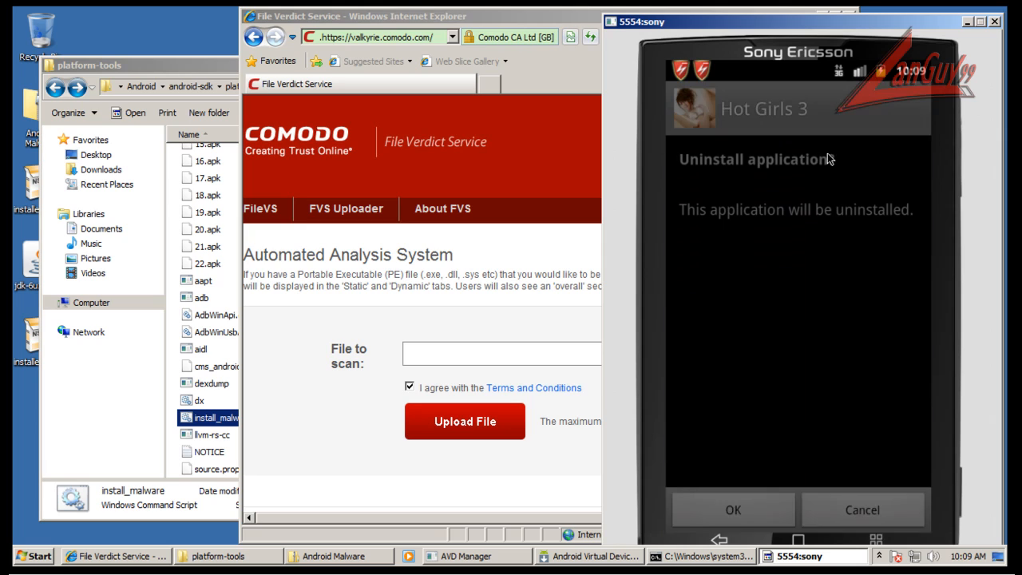
left_click(775, 511)
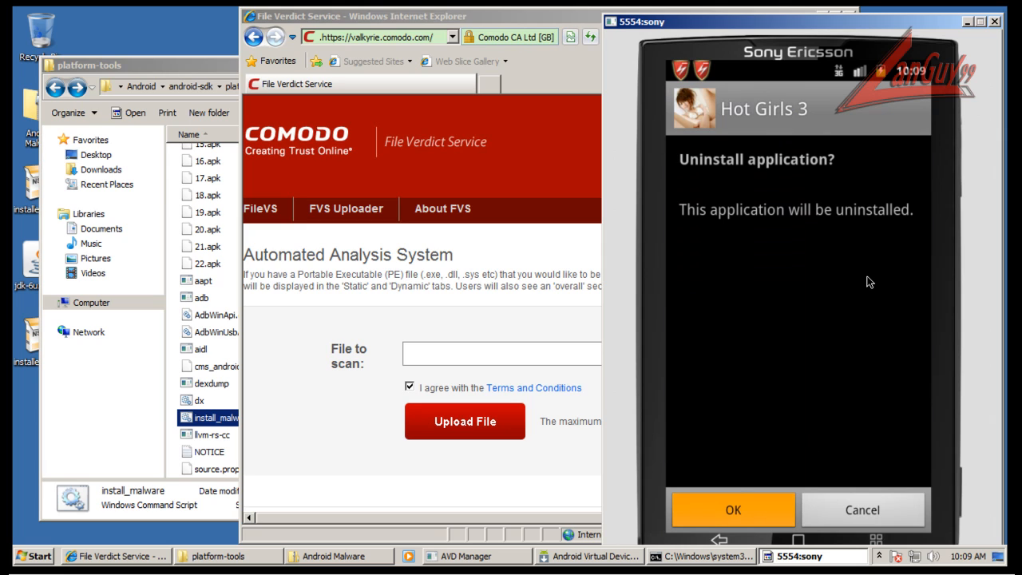
Browse for the file to scan on the File Verdict Service page, using the platform-tools path from the Explorer window.
left_click(565, 17)
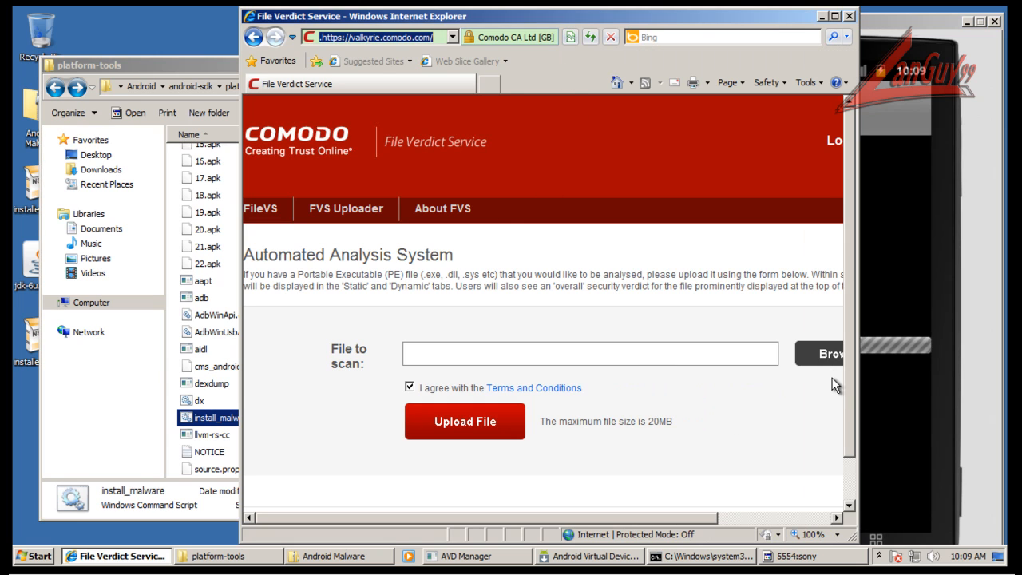
left_click(823, 354)
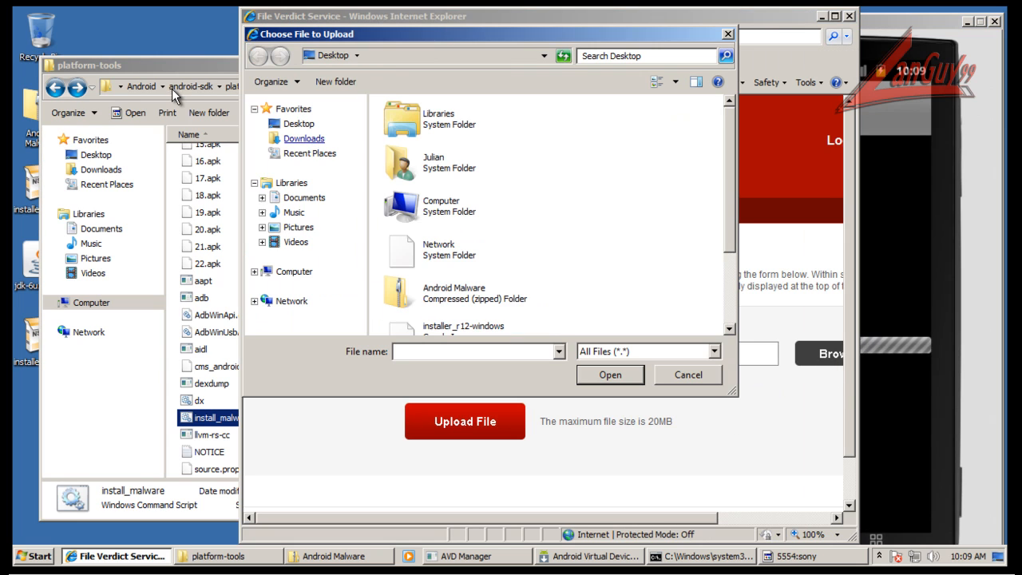
left_click_drag(108, 88, 168, 103)
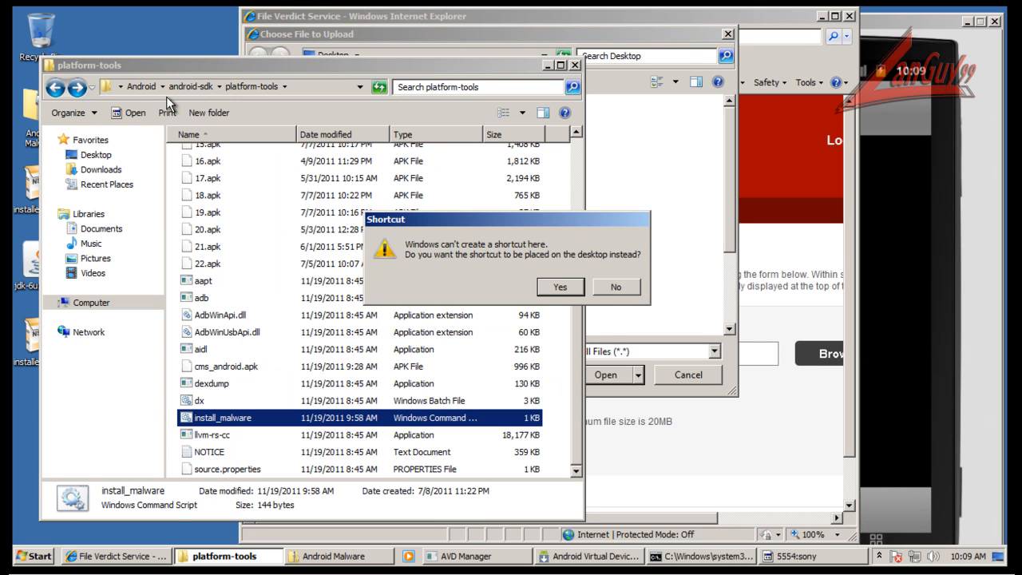
left_click(615, 289)
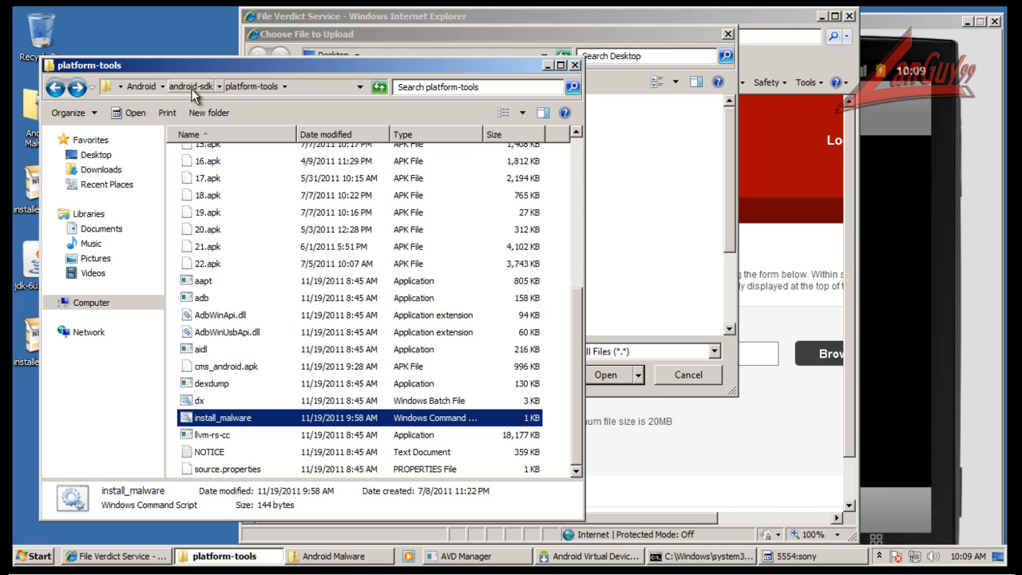
left_click(323, 89)
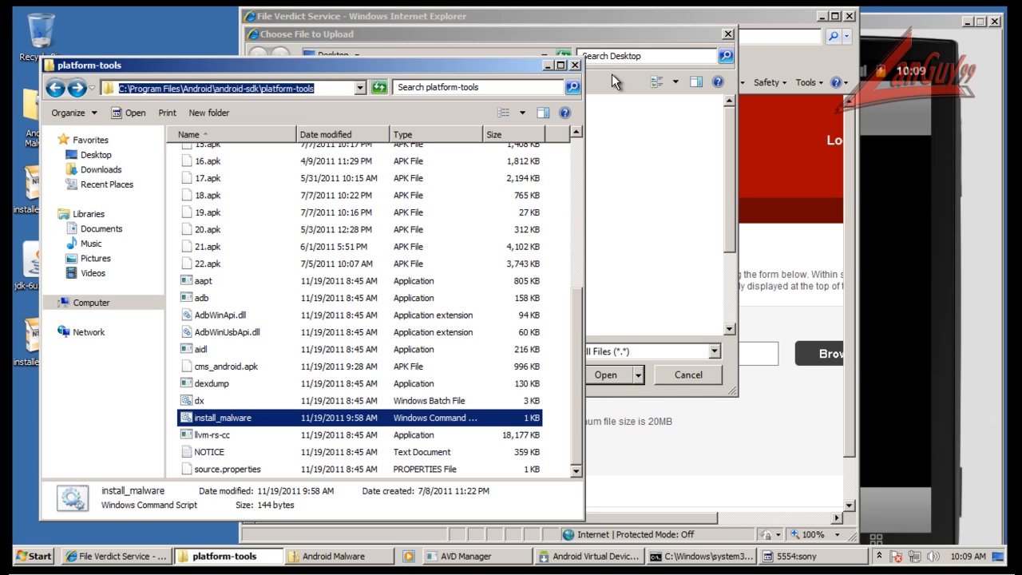
left_click(680, 32)
left_click(487, 58)
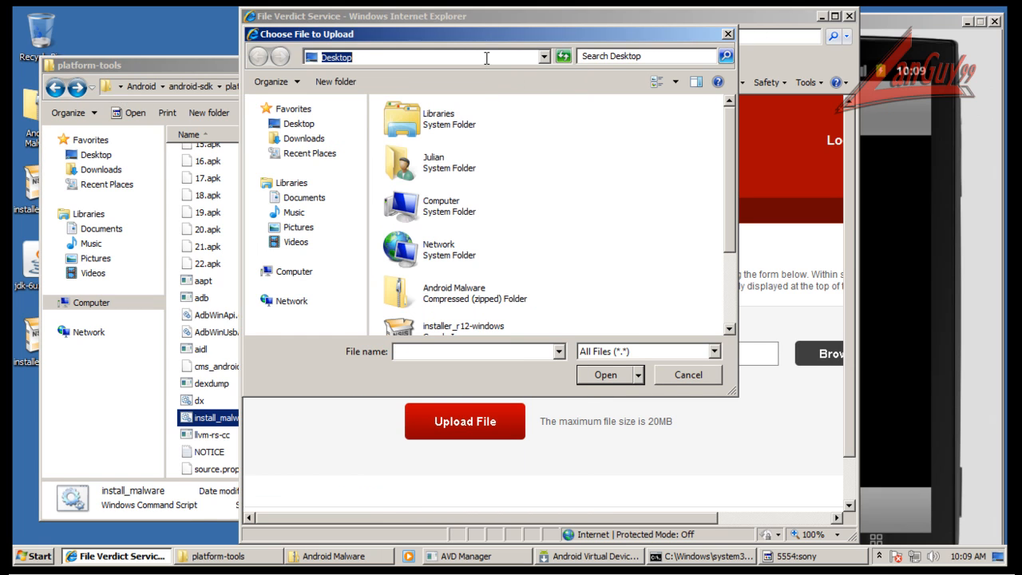
key("ctrl+v")
key("Return")
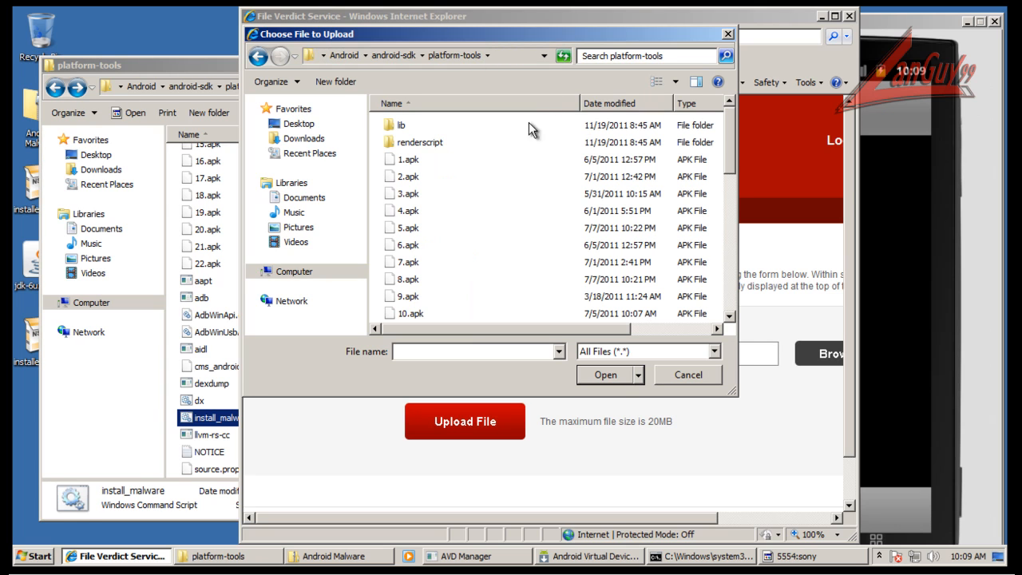
Choose 1.apk, upload it for analysis and widen the browser window to show more of the page.
left_click(403, 160)
left_click(604, 374)
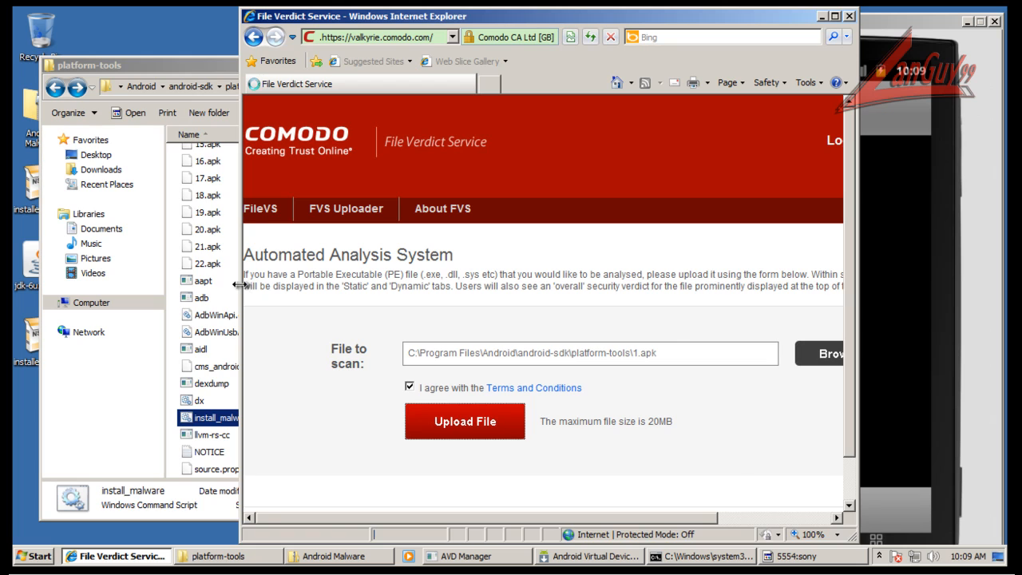
left_click_drag(241, 253, 122, 253)
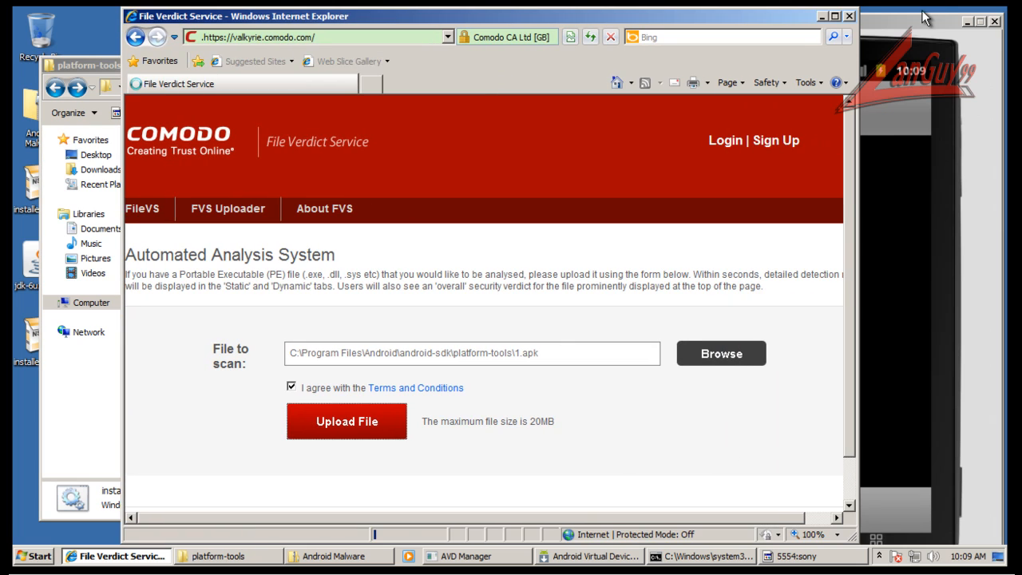
left_click_drag(847, 139, 847, 235)
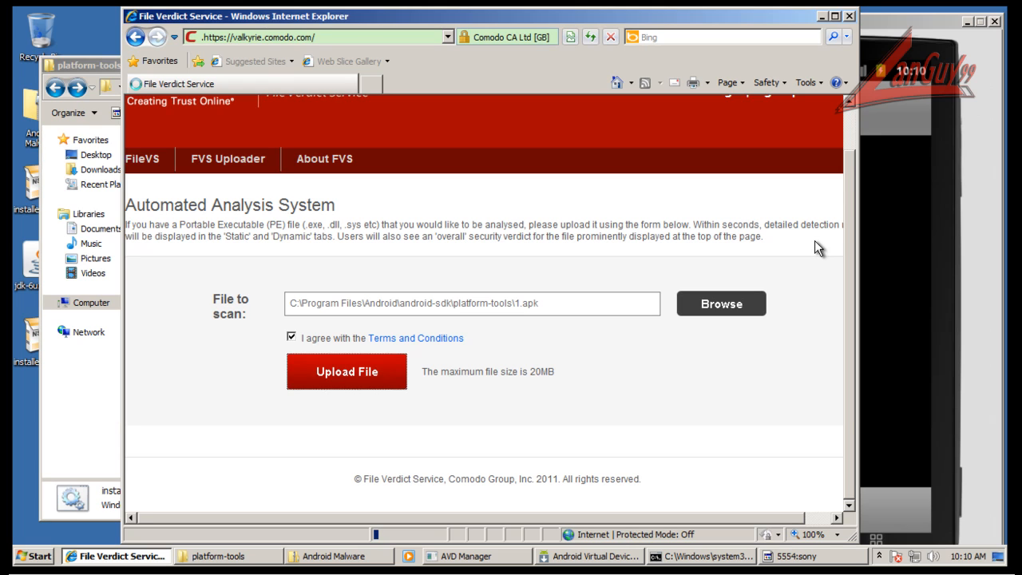
On the virtual phone, close the Hot Girls 3 removal and confirm uninstalling Angry Birds Rio Unlocker and com.android.battery.
left_click(914, 22)
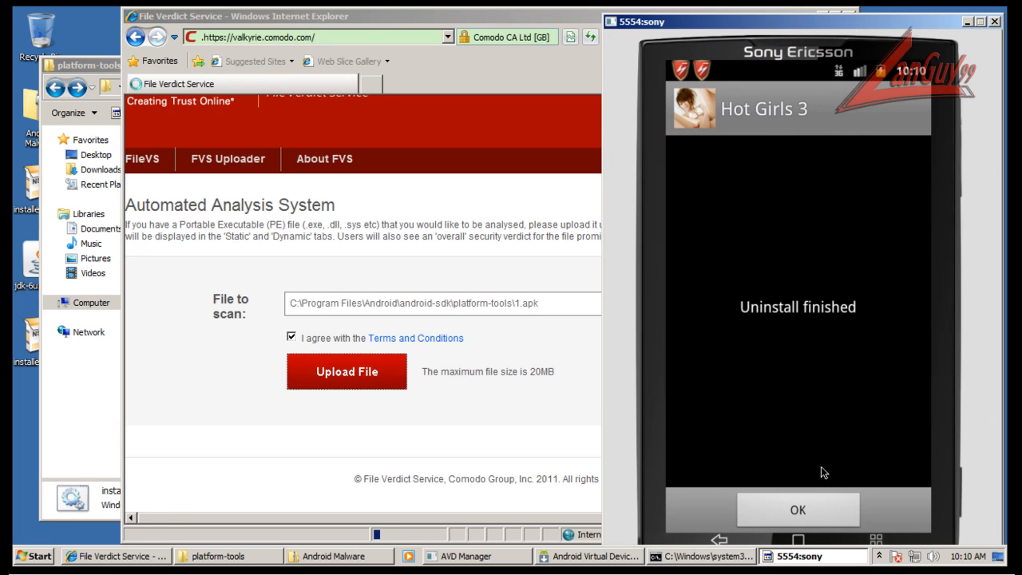
left_click(817, 506)
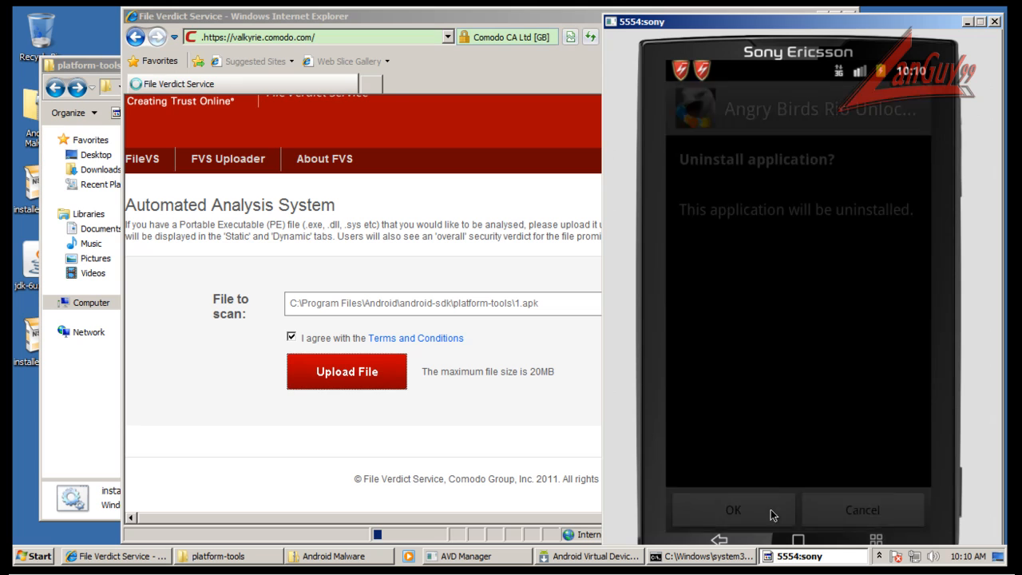
left_click(764, 511)
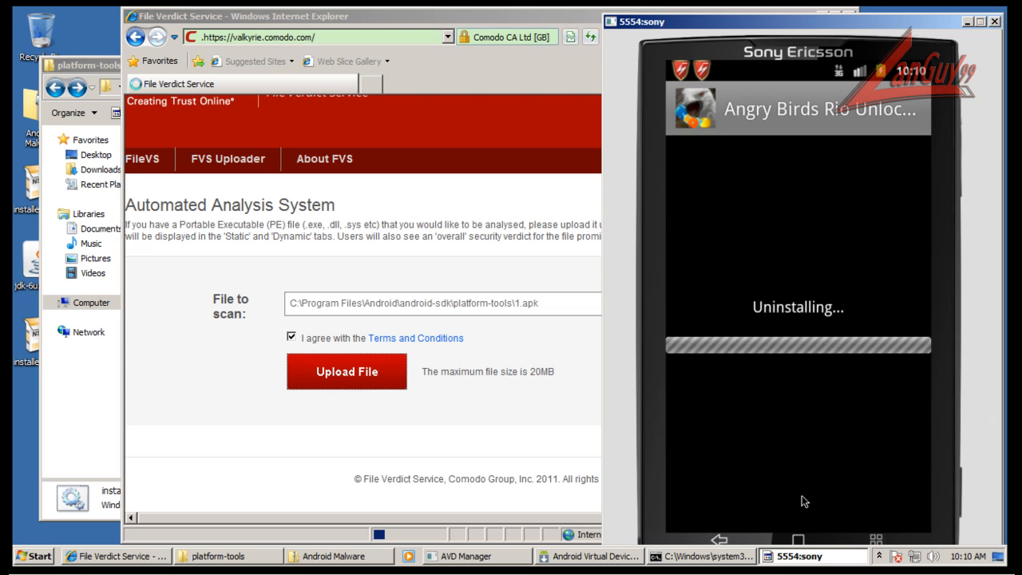
left_click(804, 505)
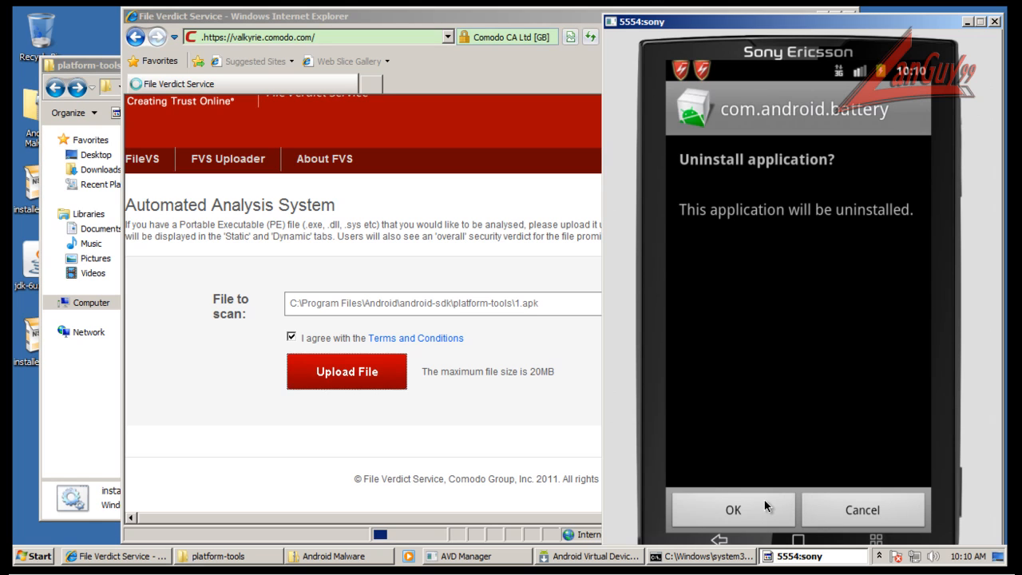
left_click(765, 505)
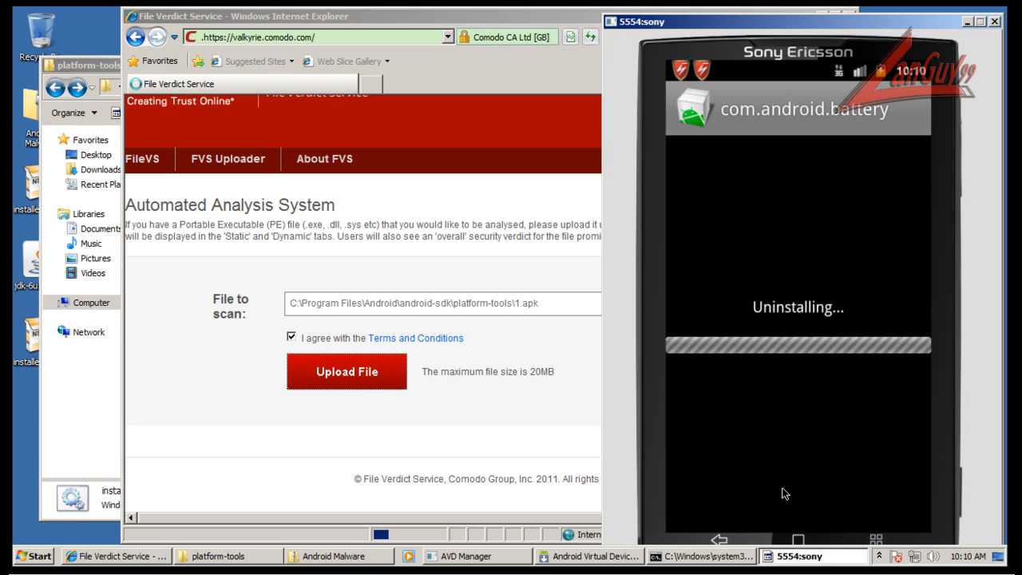
left_click(415, 32)
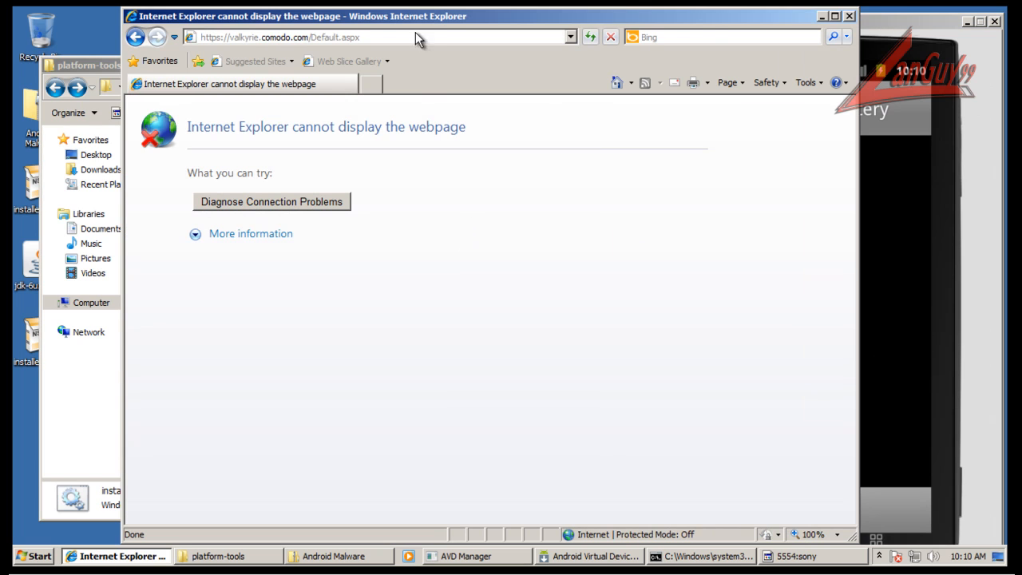
left_click(415, 42)
key("Return")
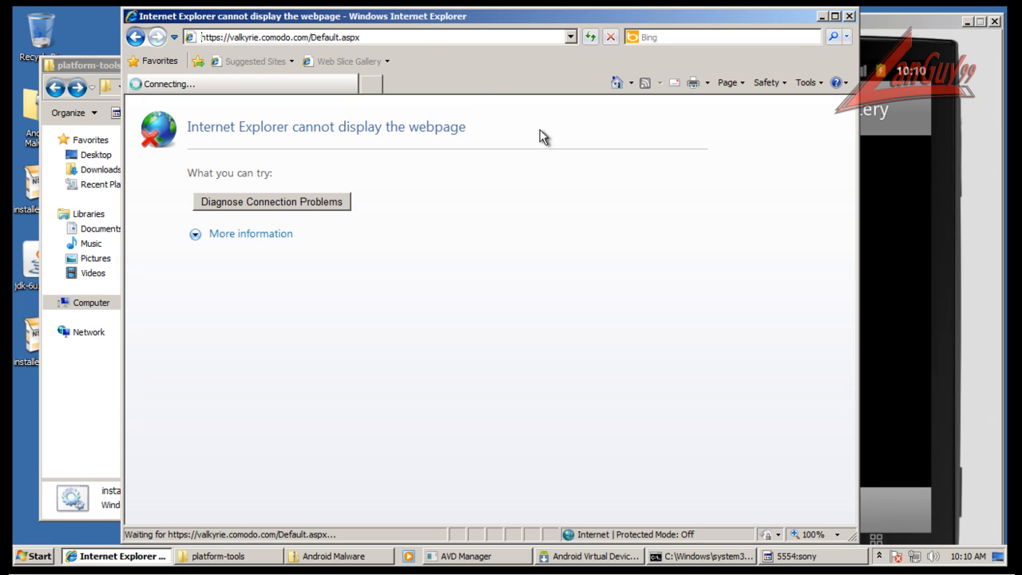
Switch to the phone emulator, close the finished com.android.battery removal and go to the phone's home screen.
left_click(942, 24)
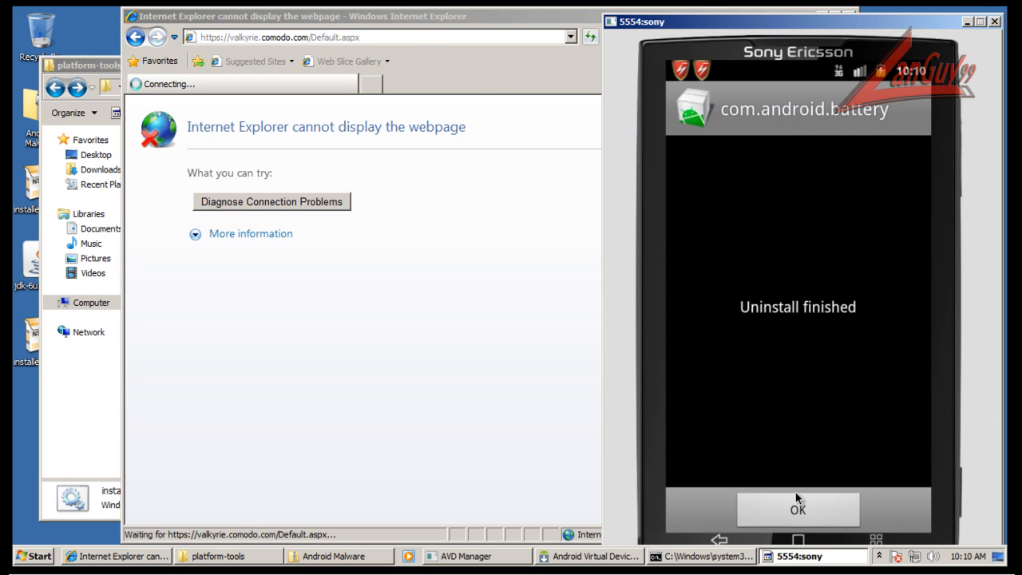
left_click(798, 498)
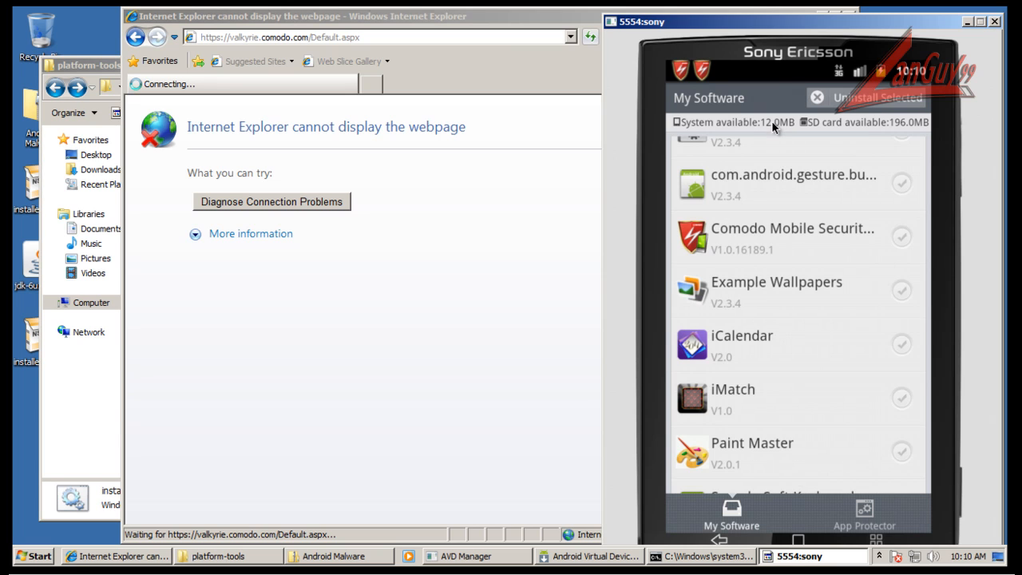
left_click(799, 539)
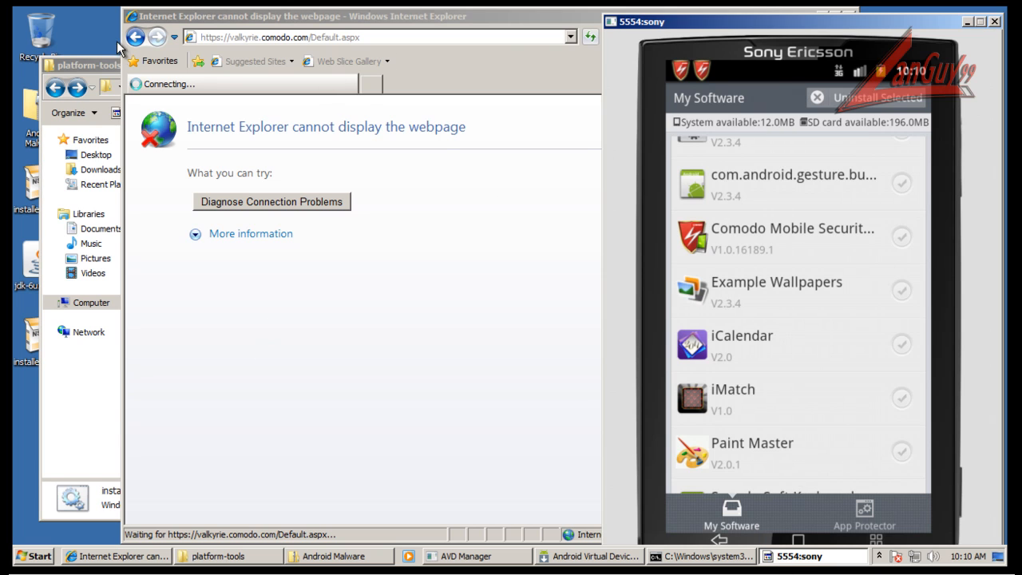
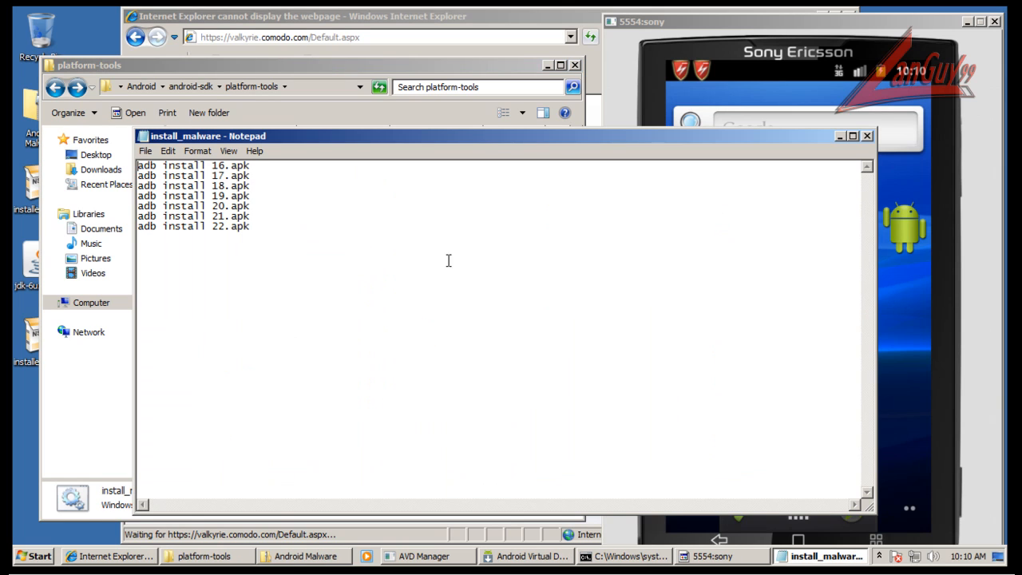
Delete the adb install lines for 16.apk through 20.apk from the install_malware script and close the file.
left_click(261, 203, "shift")
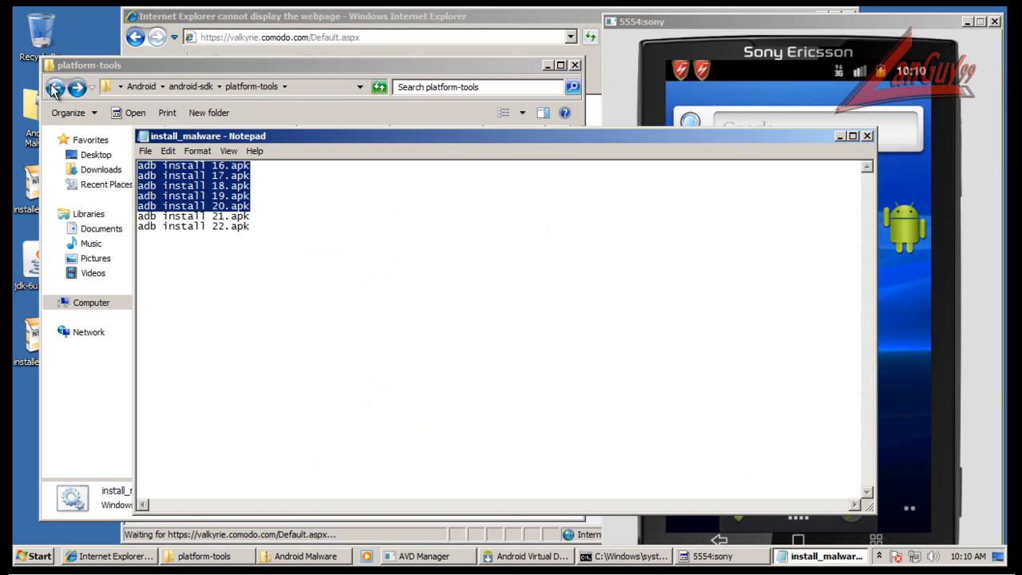
key("Delete")
left_click(867, 136)
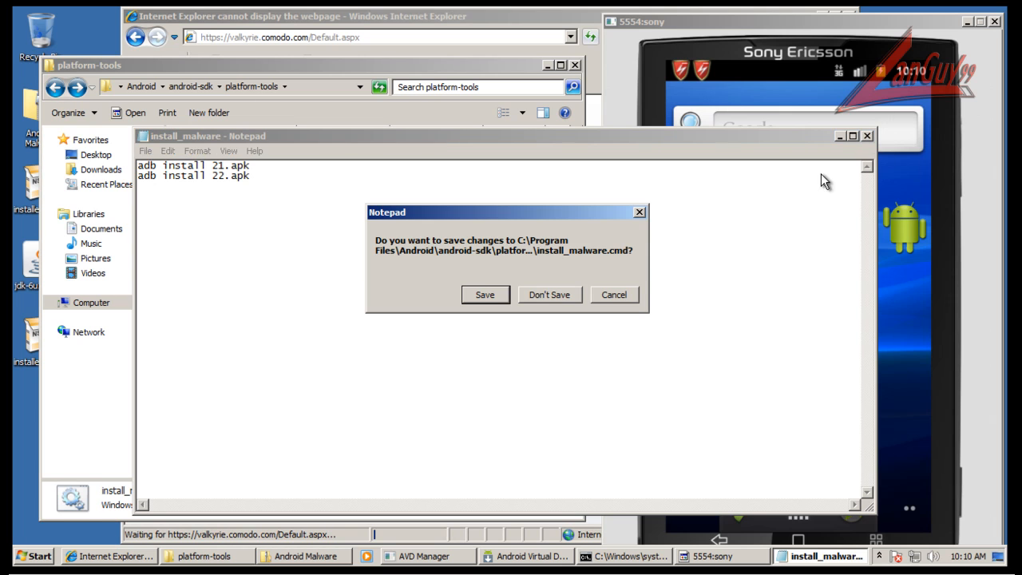
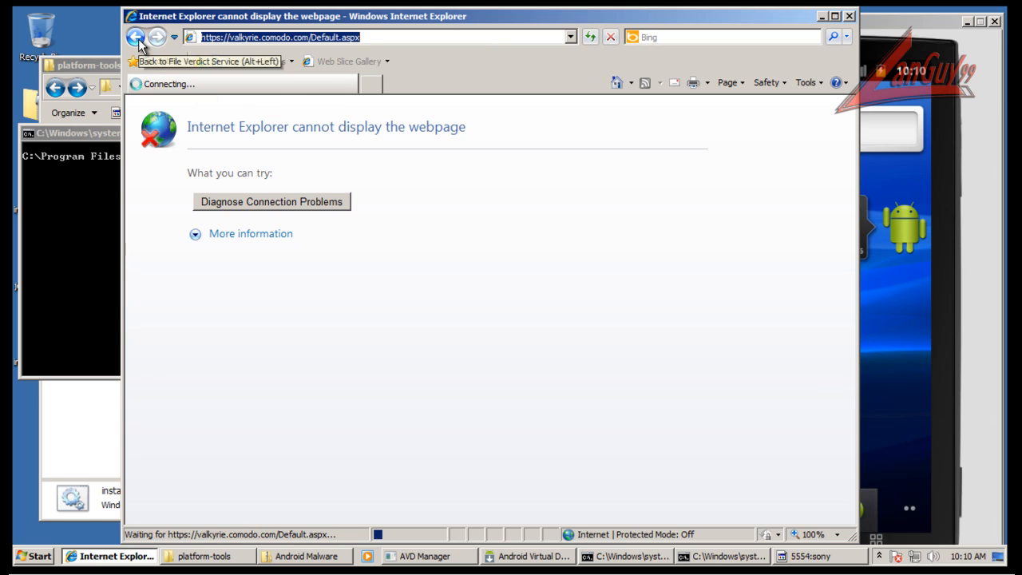
Open Task Manager, show processes from all users and sort them by CPU to examine the system load.
left_click(892, 28)
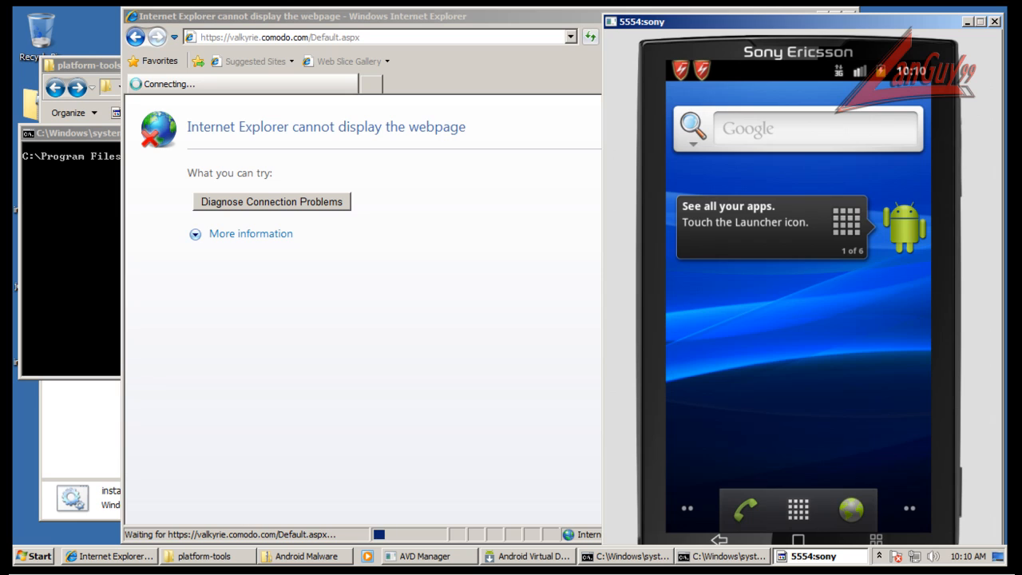
right_click(871, 556)
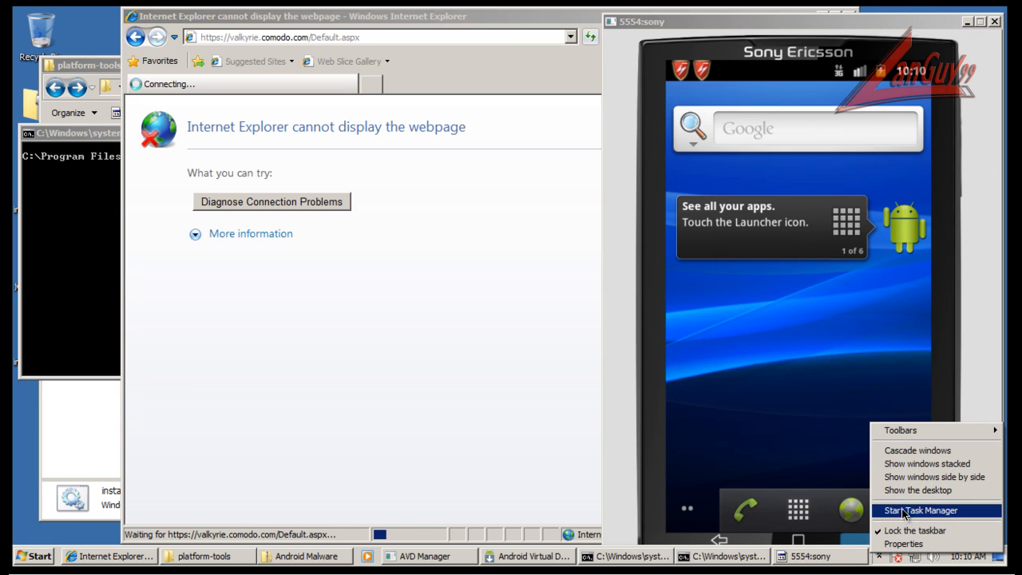
left_click(917, 509)
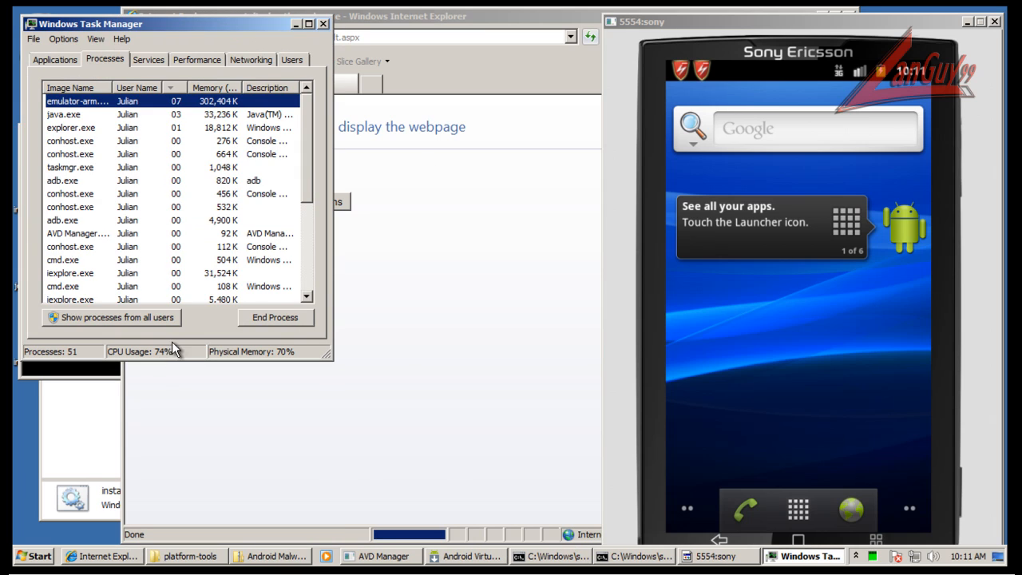
left_click(171, 322)
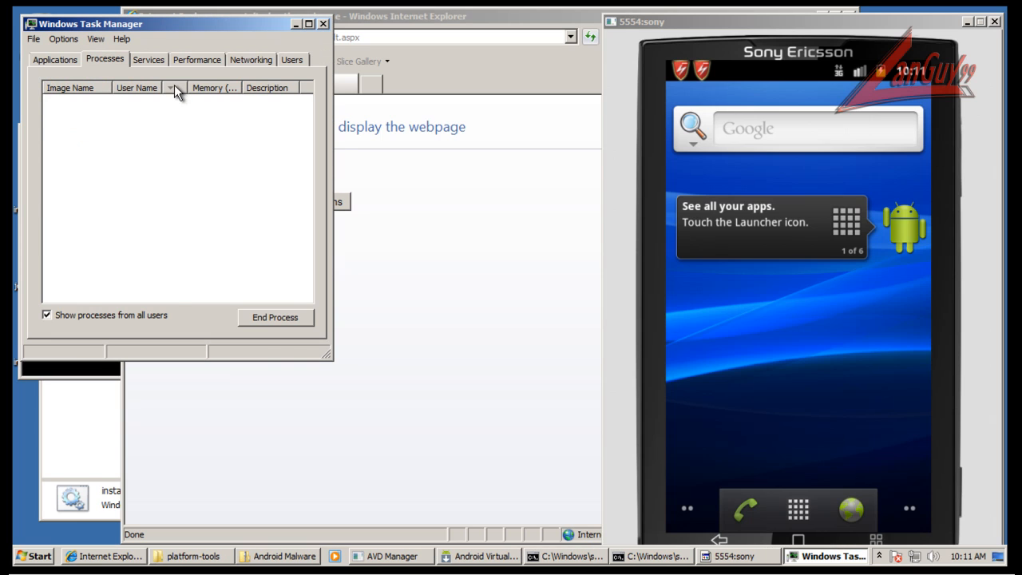
left_click(177, 89)
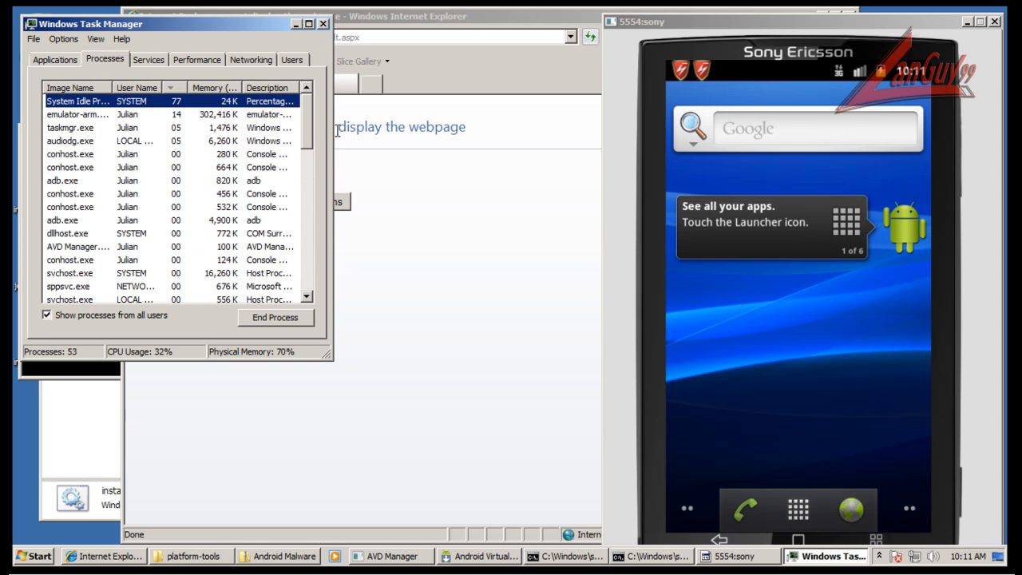
left_click_drag(334, 128, 496, 145)
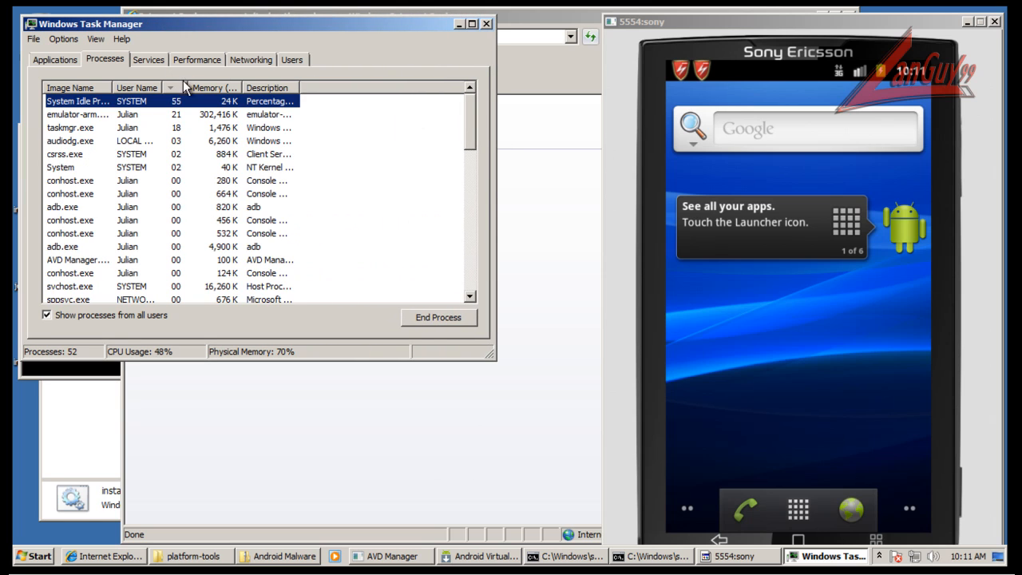
Check the progress of the 21.apk installation in the command window and close Task Manager.
left_click(116, 367)
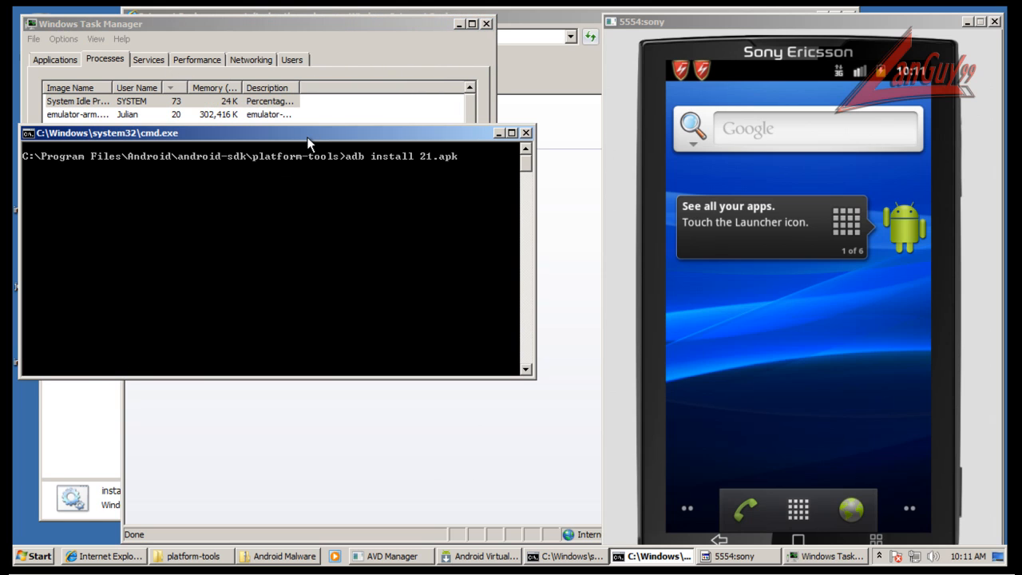
left_click_drag(308, 142, 296, 266)
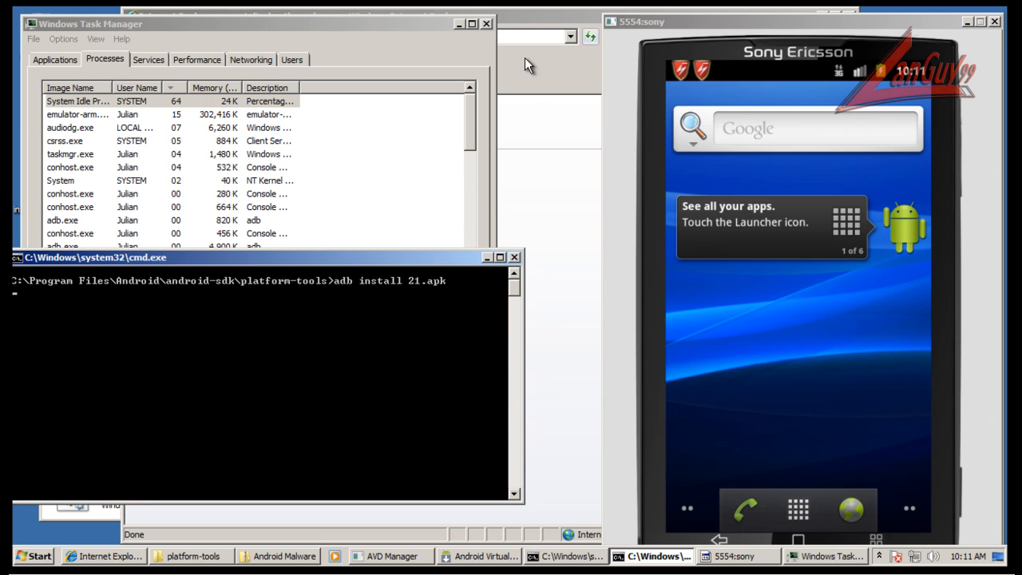
left_click(489, 24)
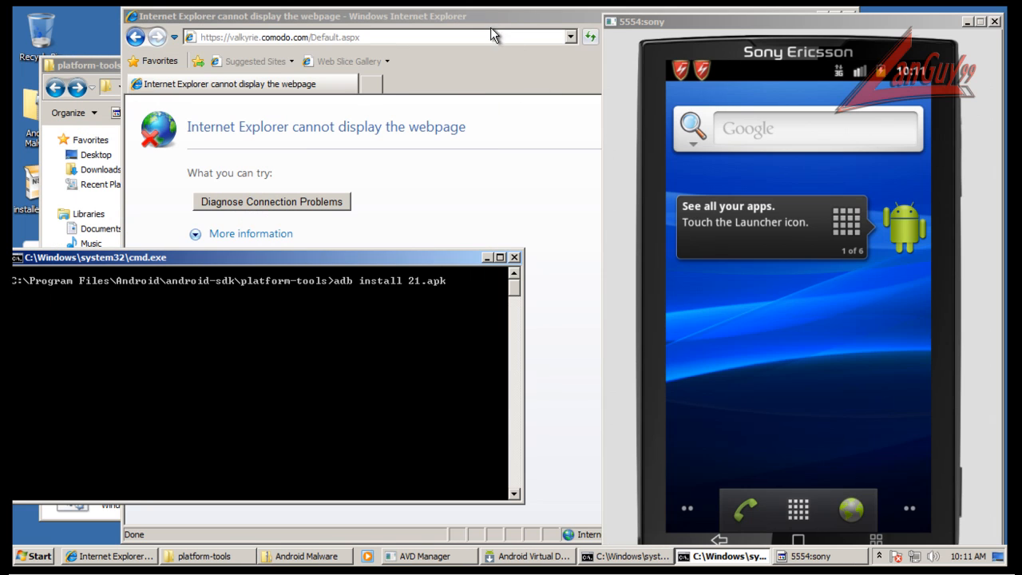
Return to the Comodo Valkyrie upload page and try to upload 1.apk for analysis again.
left_click(441, 14)
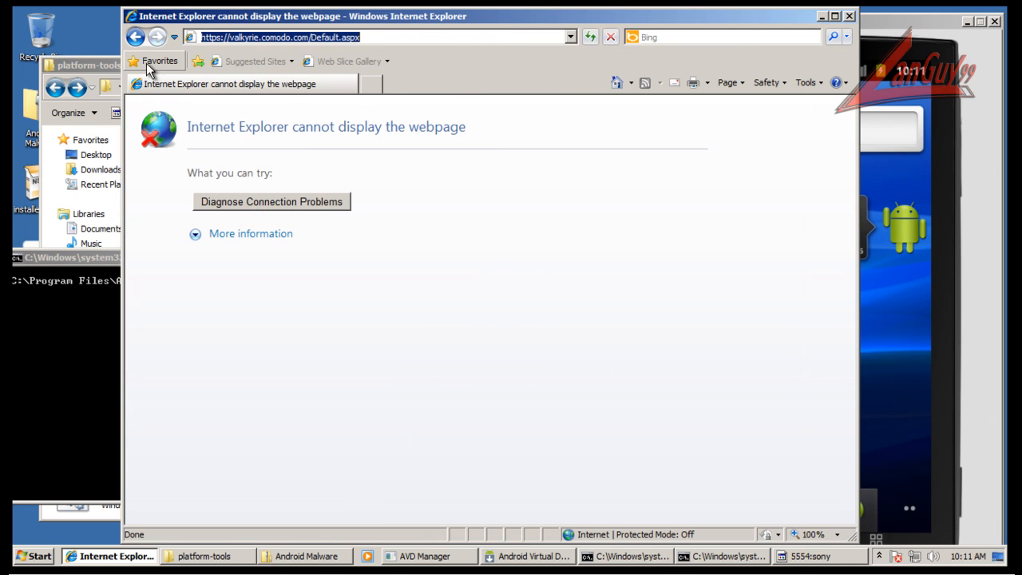
left_click(135, 36)
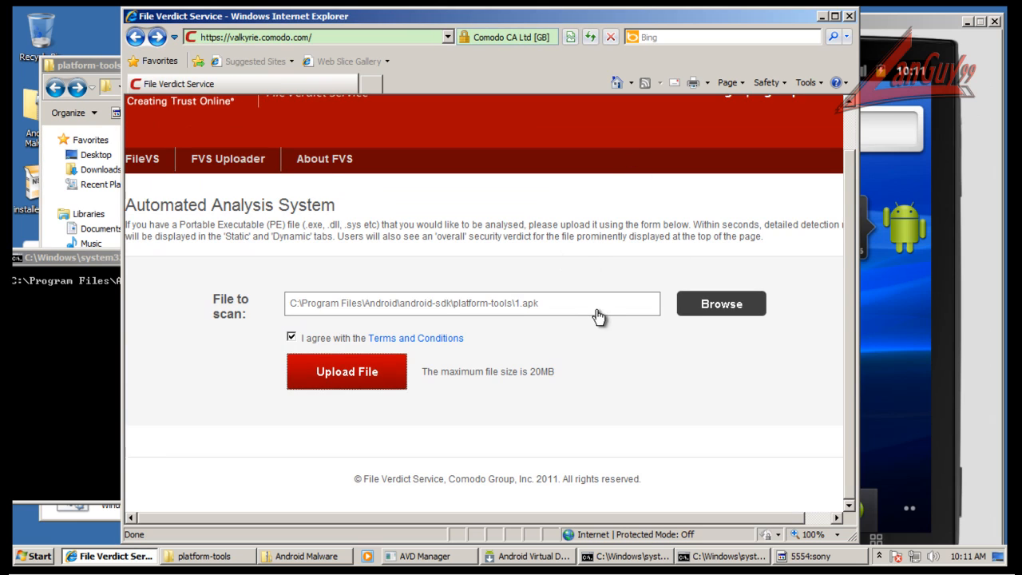
left_click(349, 379)
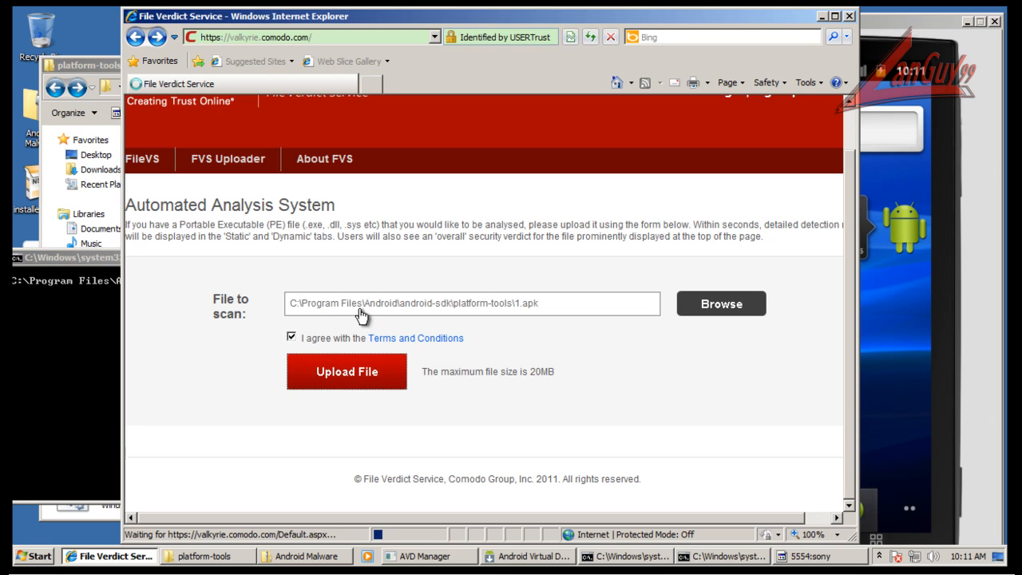
left_click(920, 29)
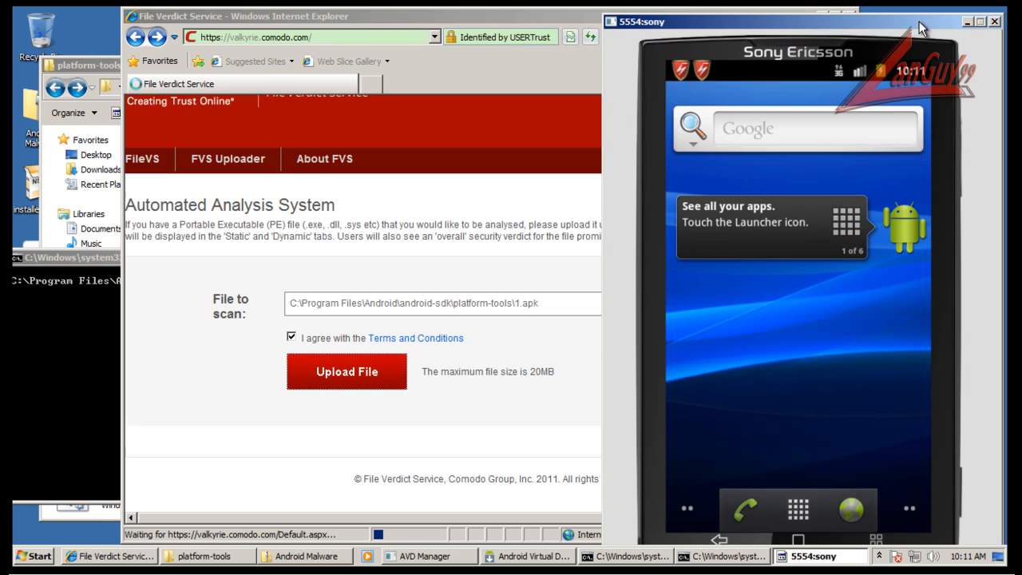
Bring the command window with the 21.apk installation back into view and close the web browser.
mouse_move(100, 261)
left_mouse_down()
mouse_move(119, 258)
mouse_move(114, 276)
left_mouse_up()
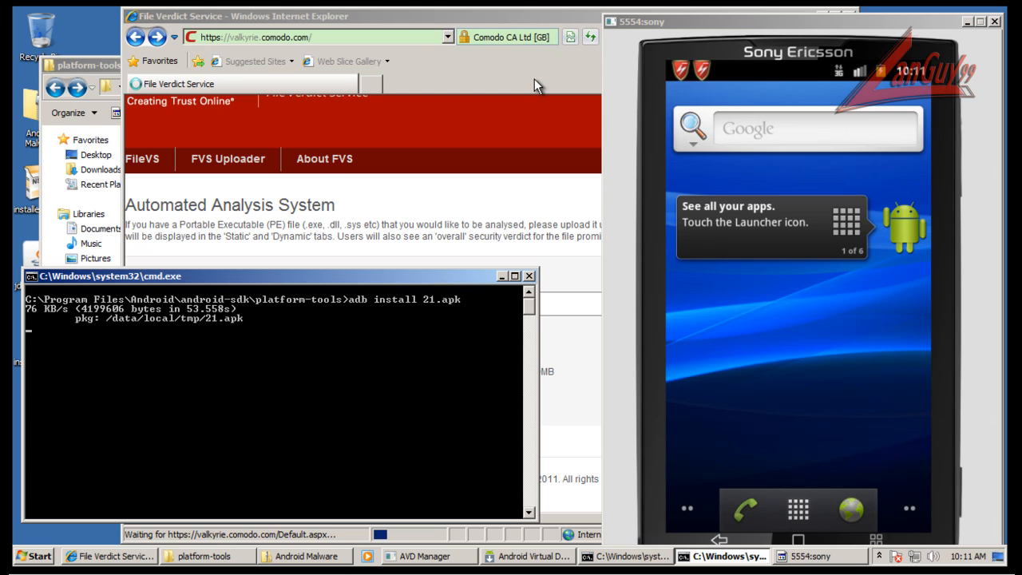
left_click(508, 24)
left_click(849, 17)
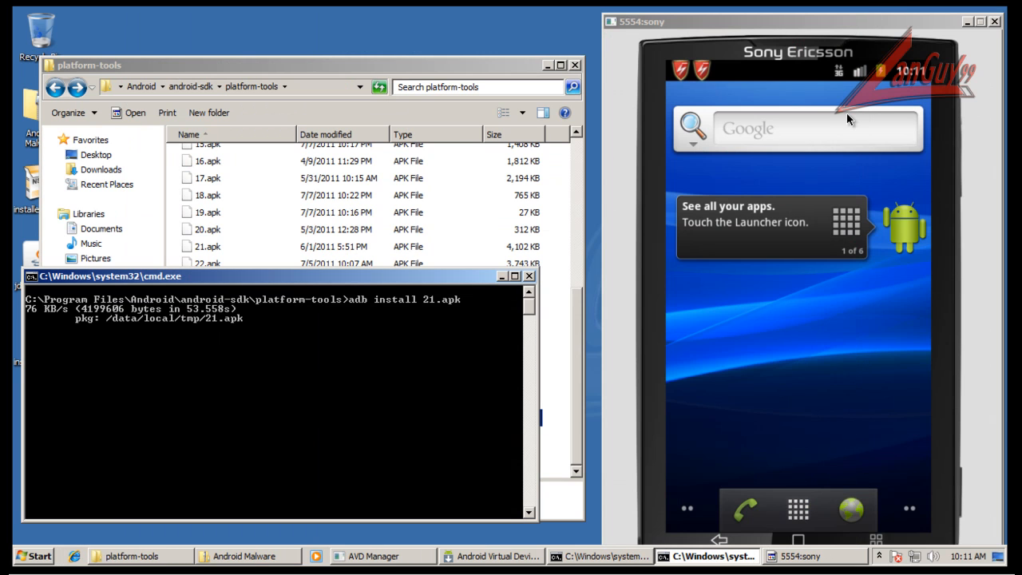
Move the command window over the platform-tools folder and run adb install 22.apk for the emulator.
left_click_drag(371, 275, 416, 179)
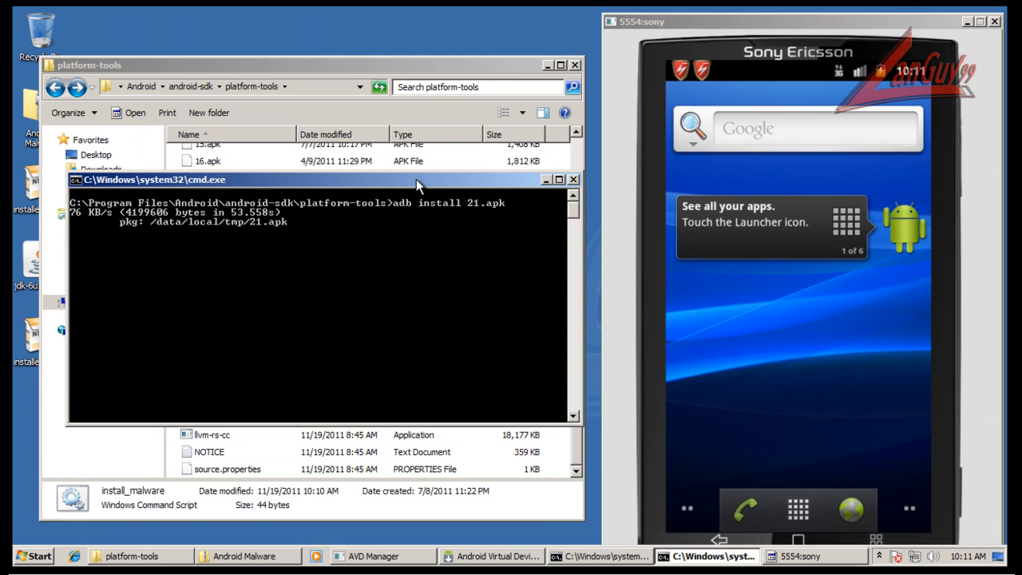
type("adb install 22.apk")
key("Return")
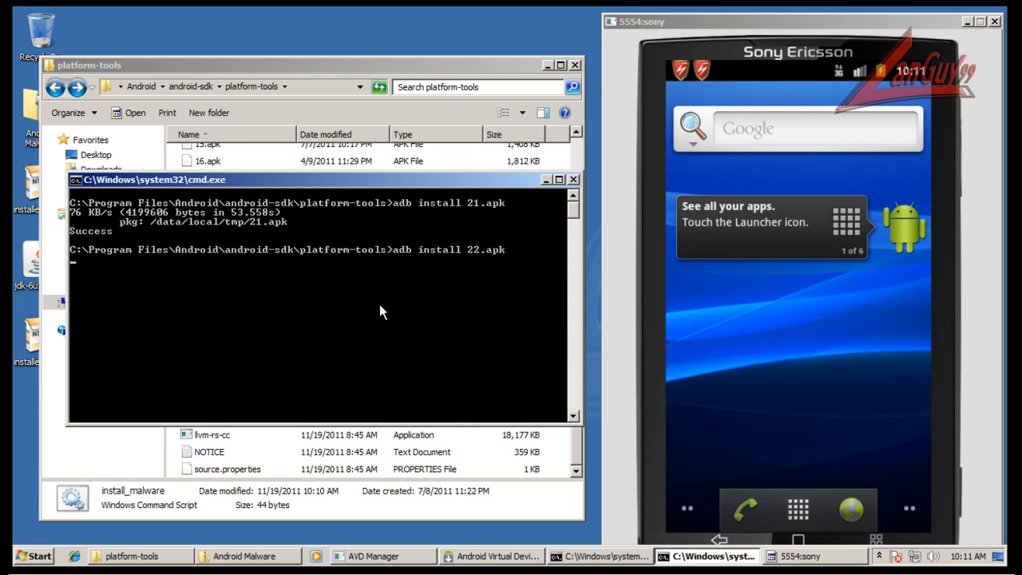
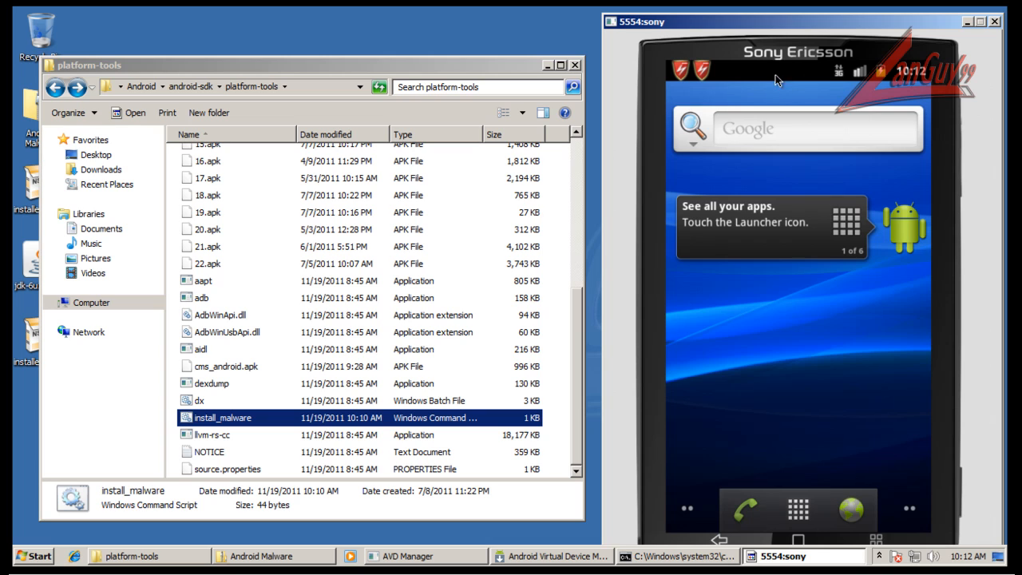
Open Comodo Mobile Security's My Software list in the emulator and uninstall the selected 华尔街 app.
left_click(800, 509)
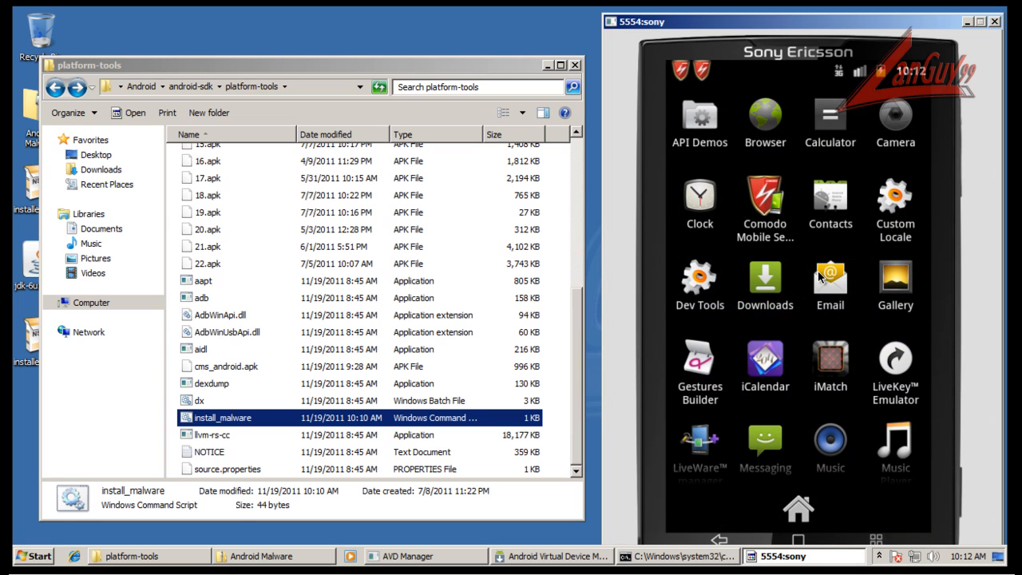
left_click(769, 208)
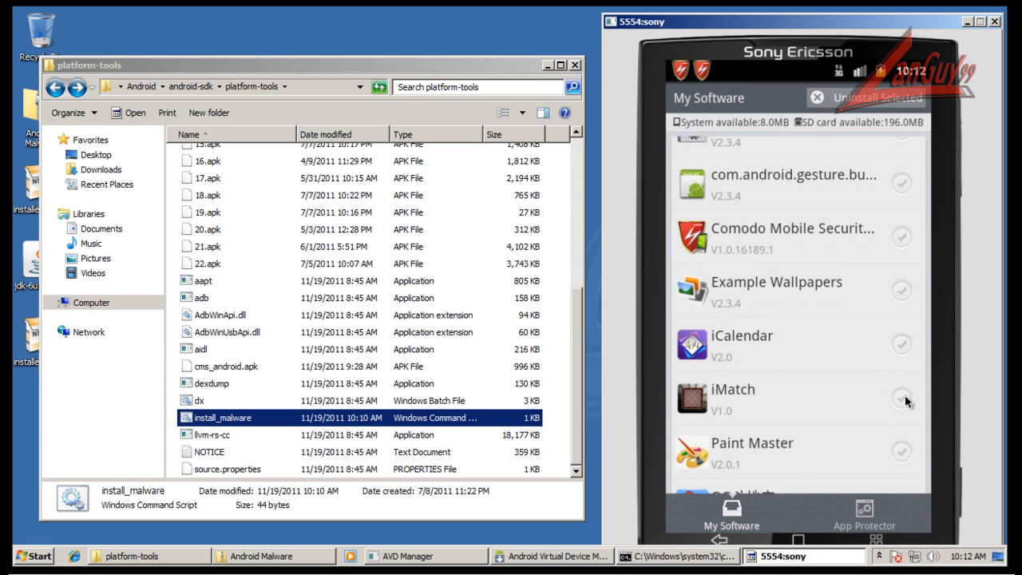
scroll(903, 411, "down", 6)
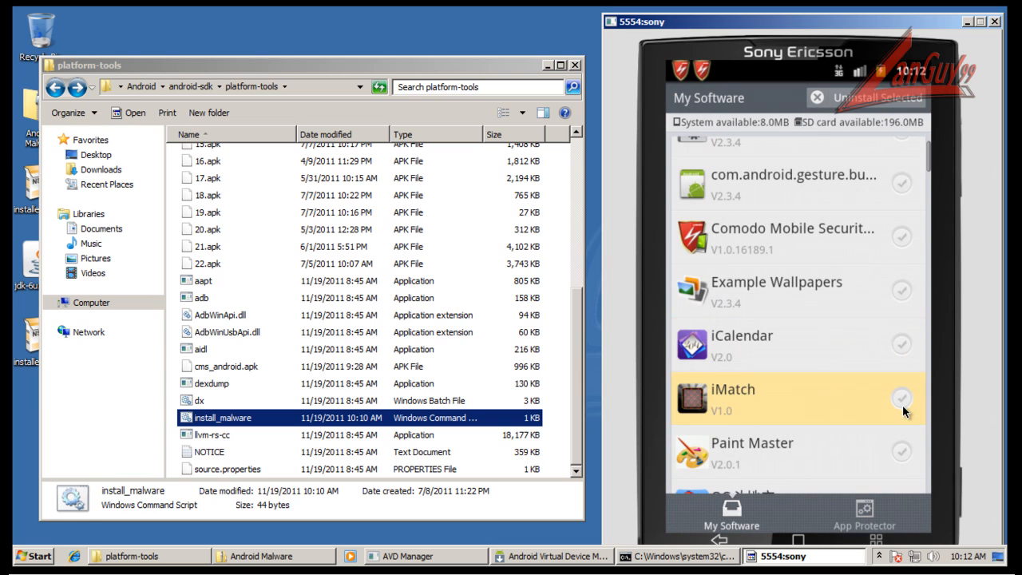
scroll(903, 410, "down", 7)
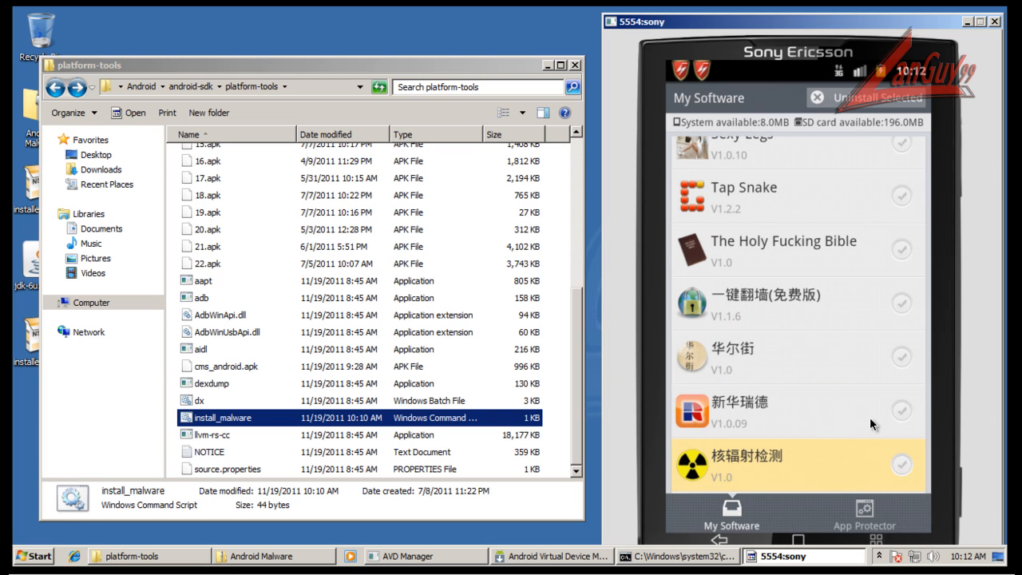
left_click(902, 357)
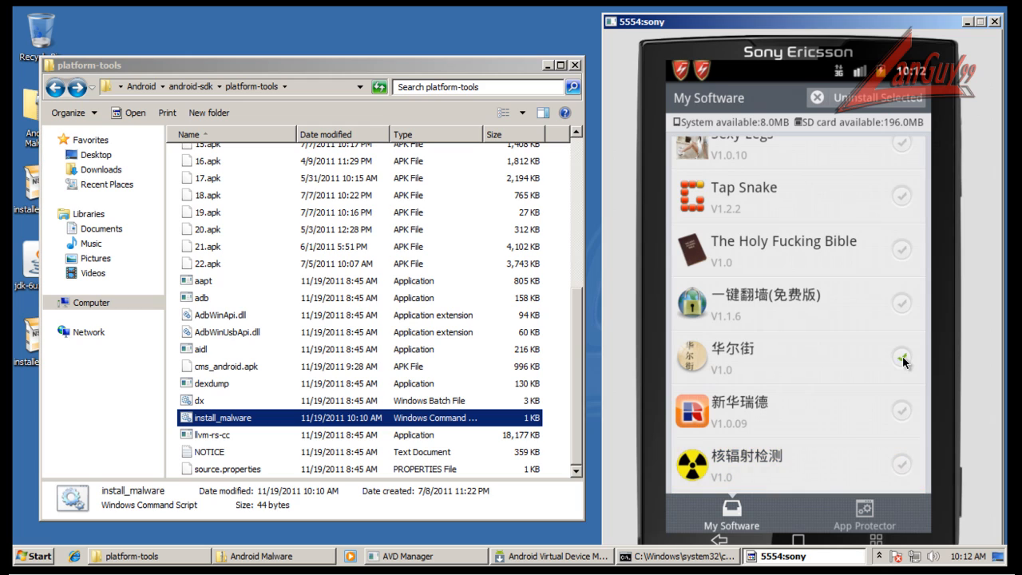
left_click(892, 102)
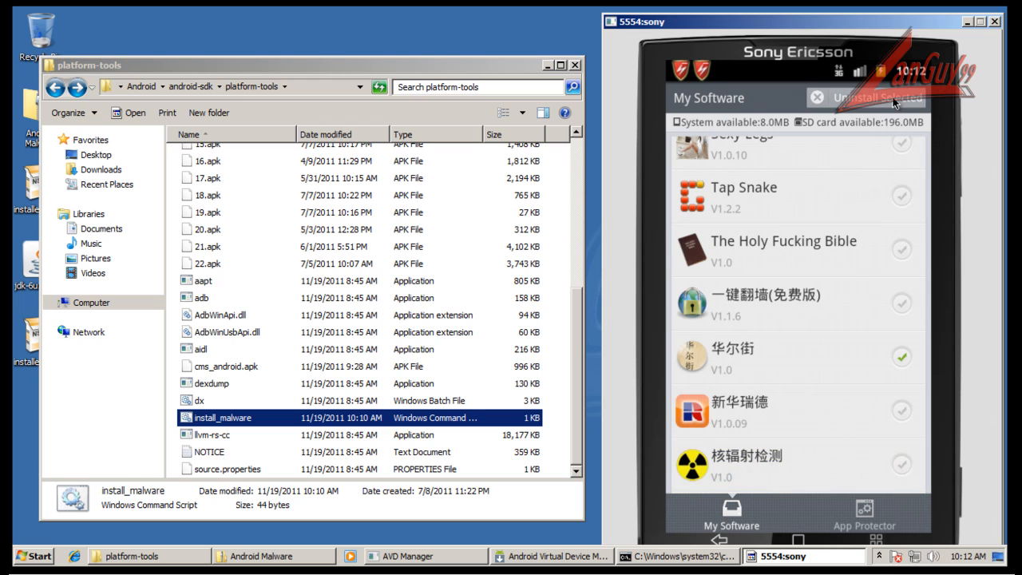
left_click(753, 513)
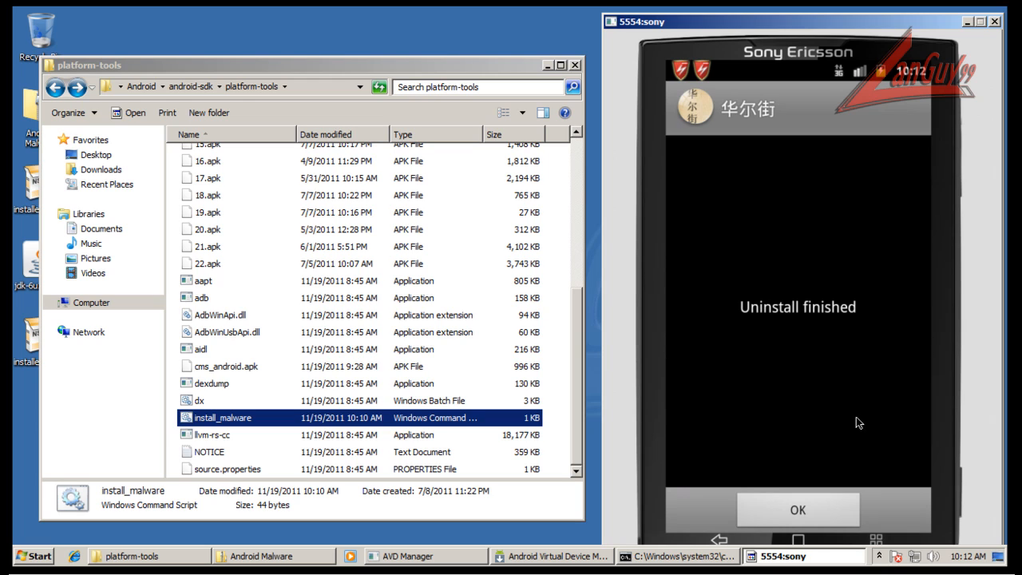
left_click(822, 510)
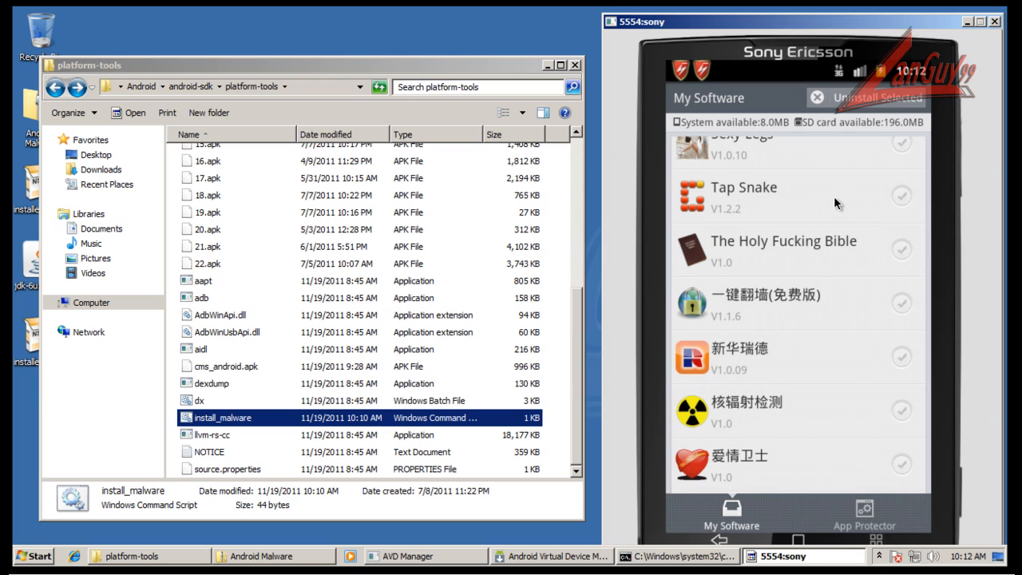
Uninstall The Holy Fucking Bible from the My Software list through its application details.
left_click(909, 251)
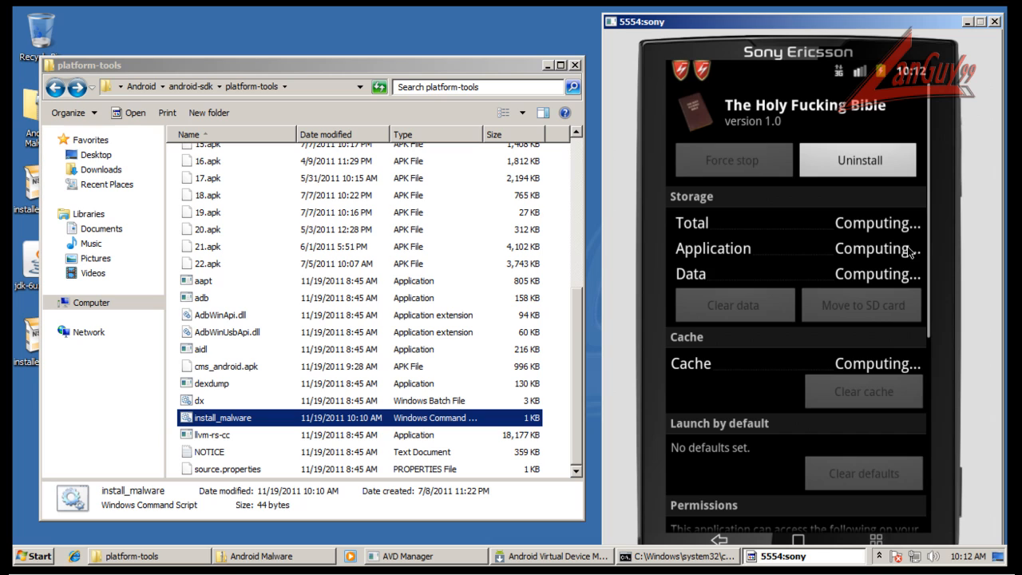
left_click(875, 162)
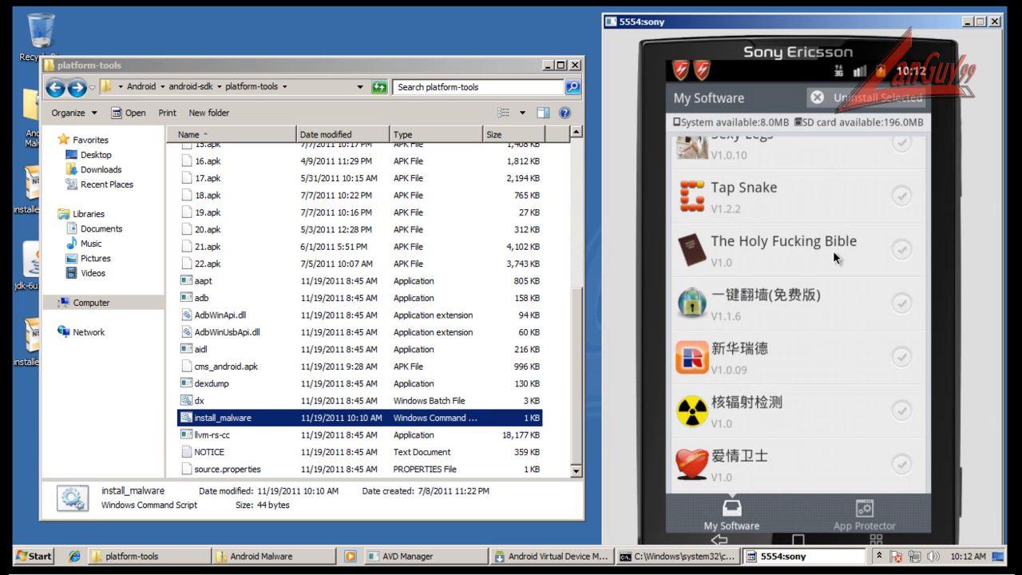
left_click(833, 256)
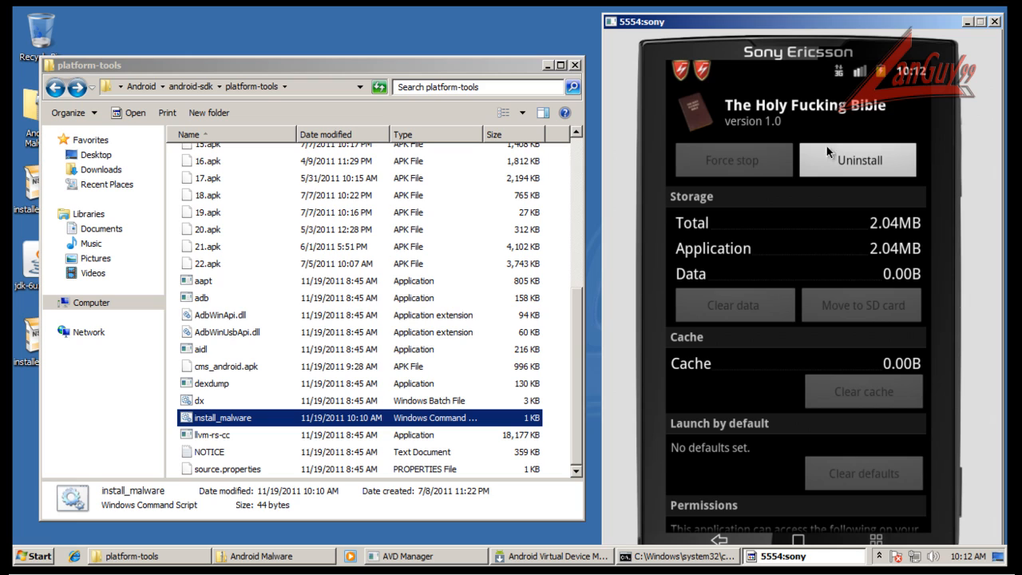
left_click(845, 156)
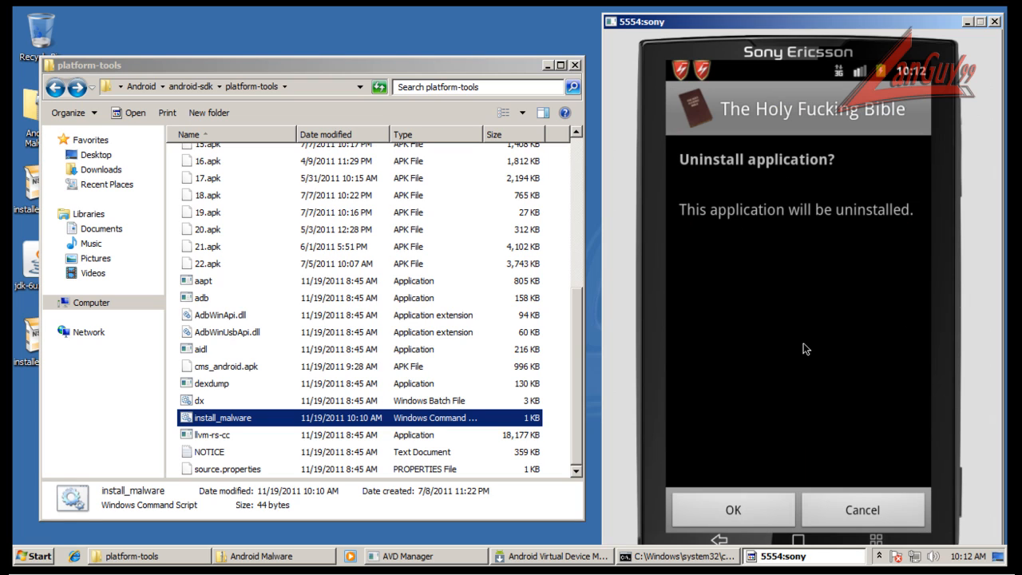
left_click(764, 508)
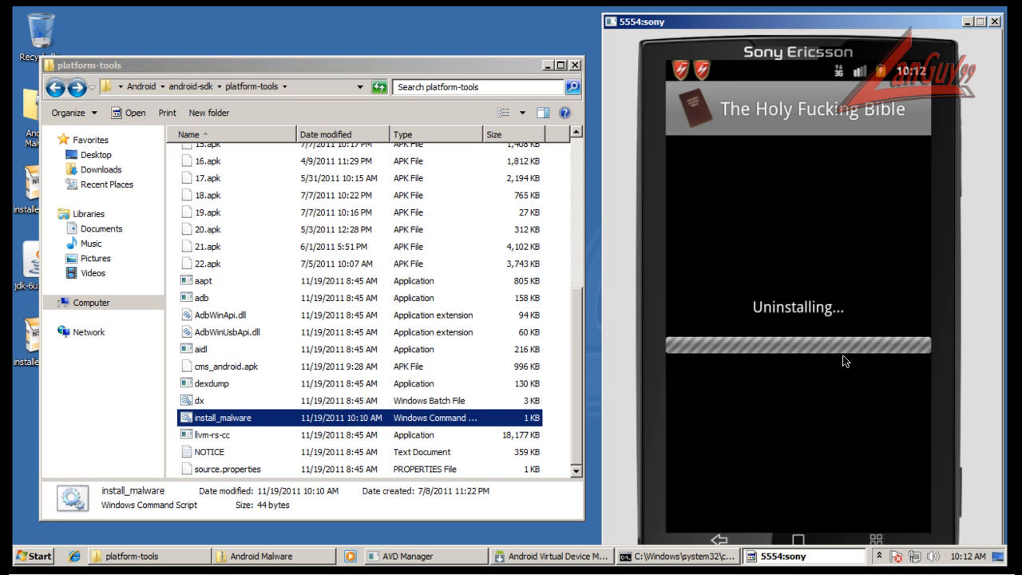
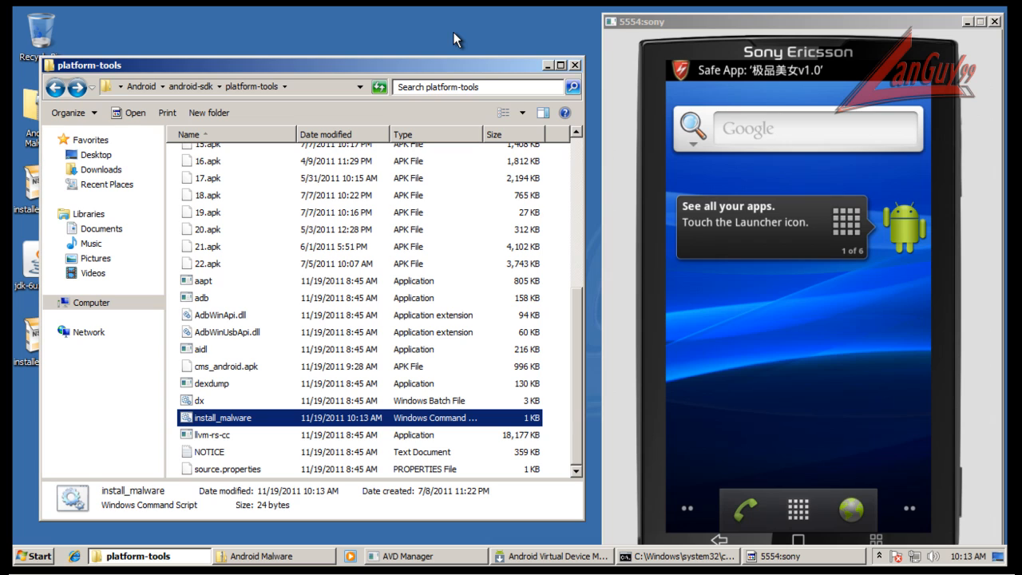
Launch Comodo Mobile Security from the emulator's app launcher and bring up its My Software list.
left_click(796, 511)
left_click(796, 511)
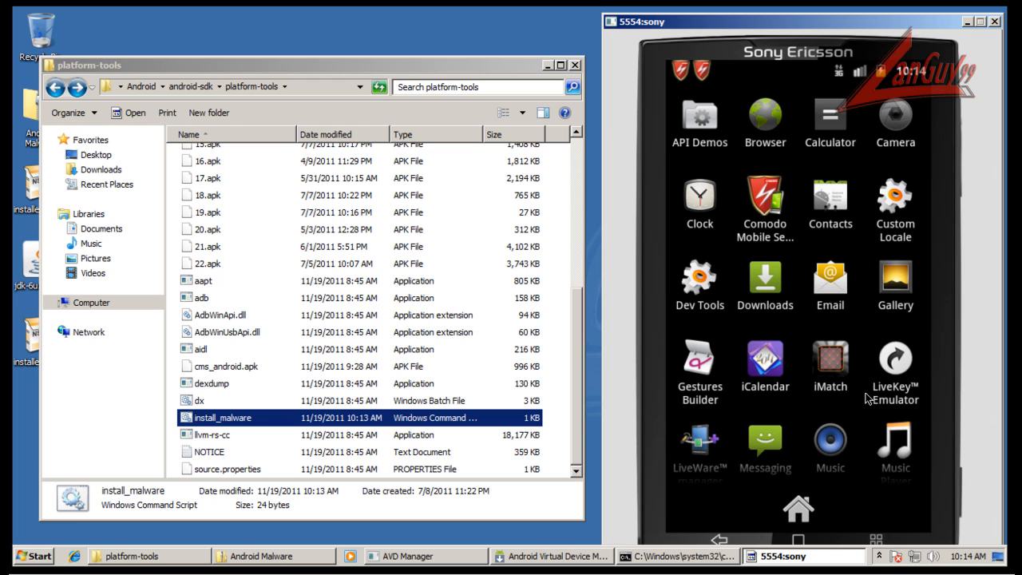
scroll(864, 397, "up", 2)
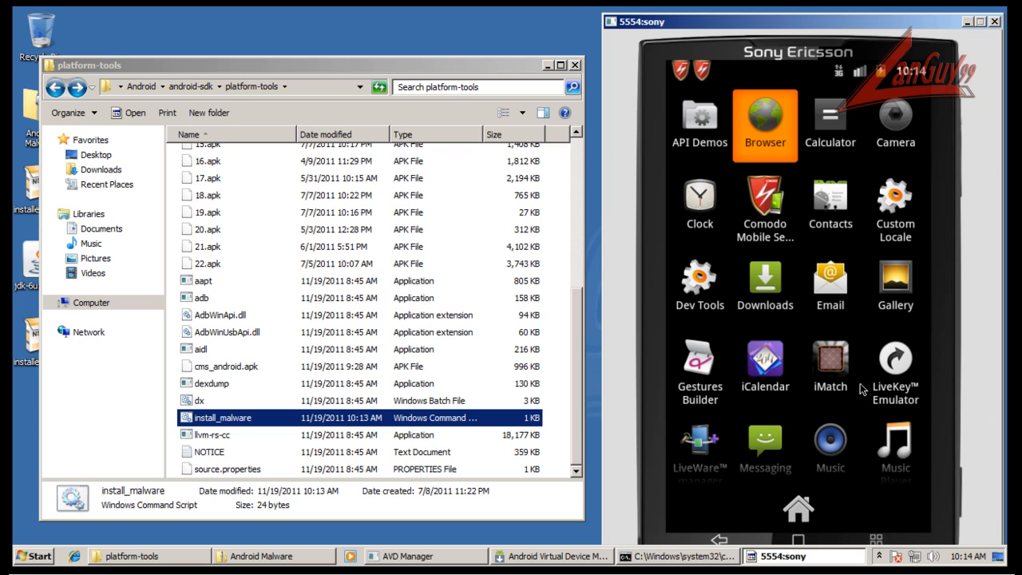
left_click(776, 215)
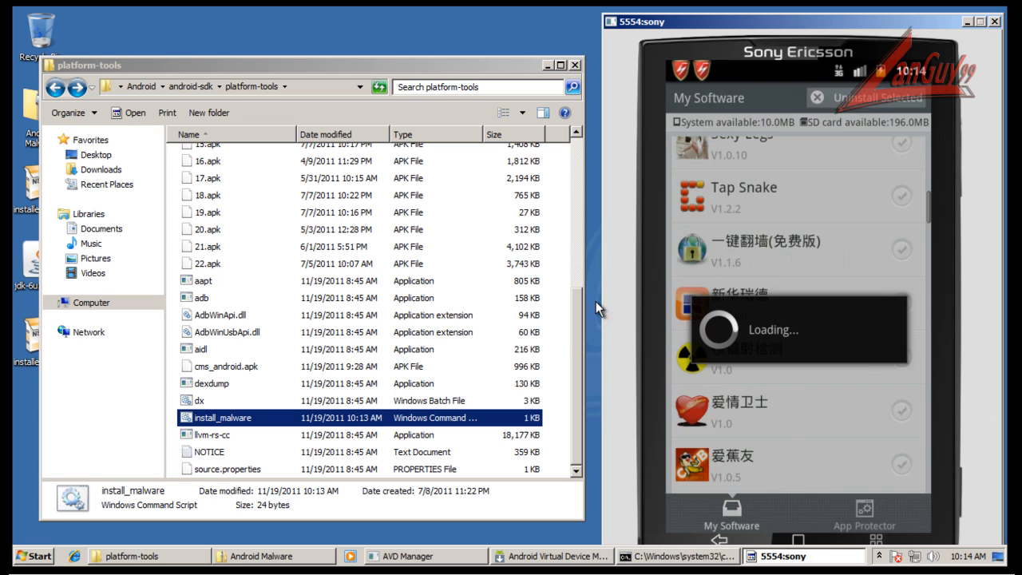
Move the platform-tools window clear of the desktop icons and open App Protector in Comodo Mobile Security.
left_click_drag(209, 58, 258, 34)
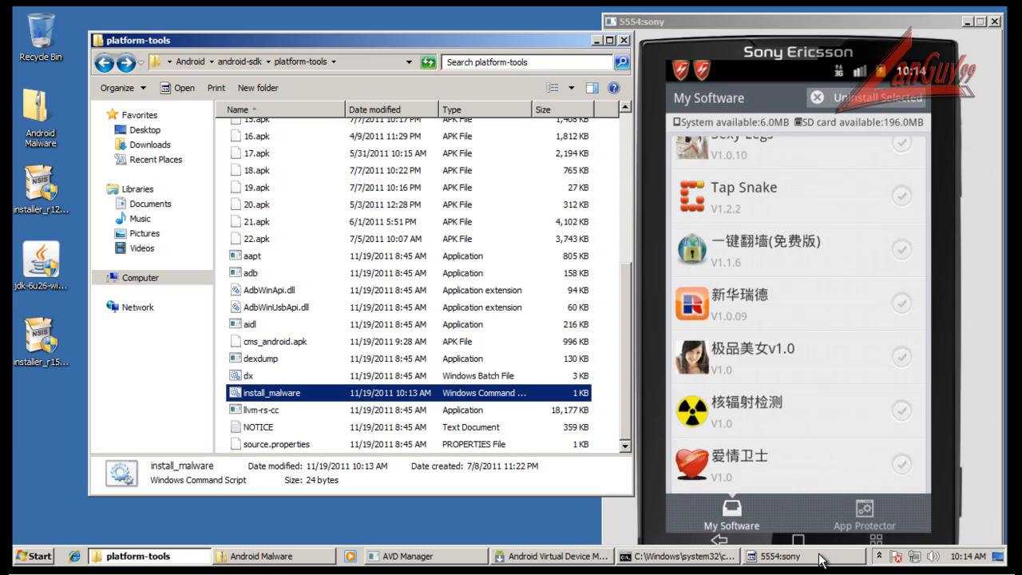
left_click(743, 510)
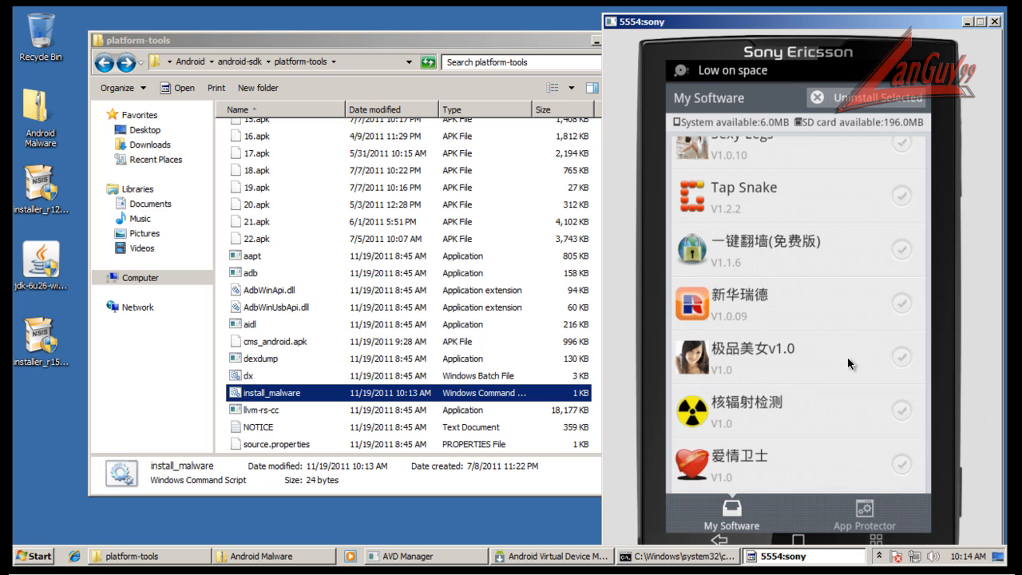
left_click(863, 519)
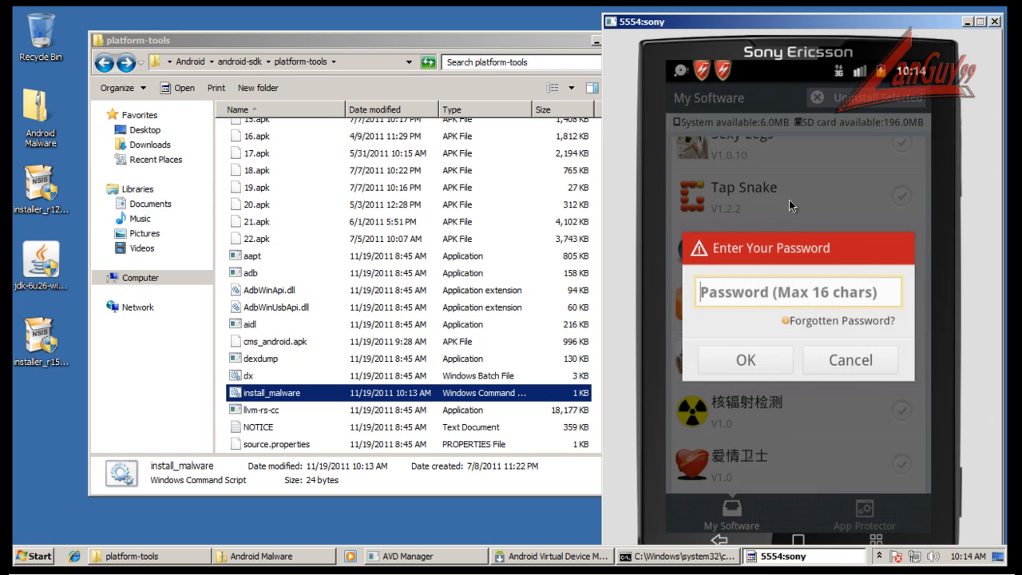
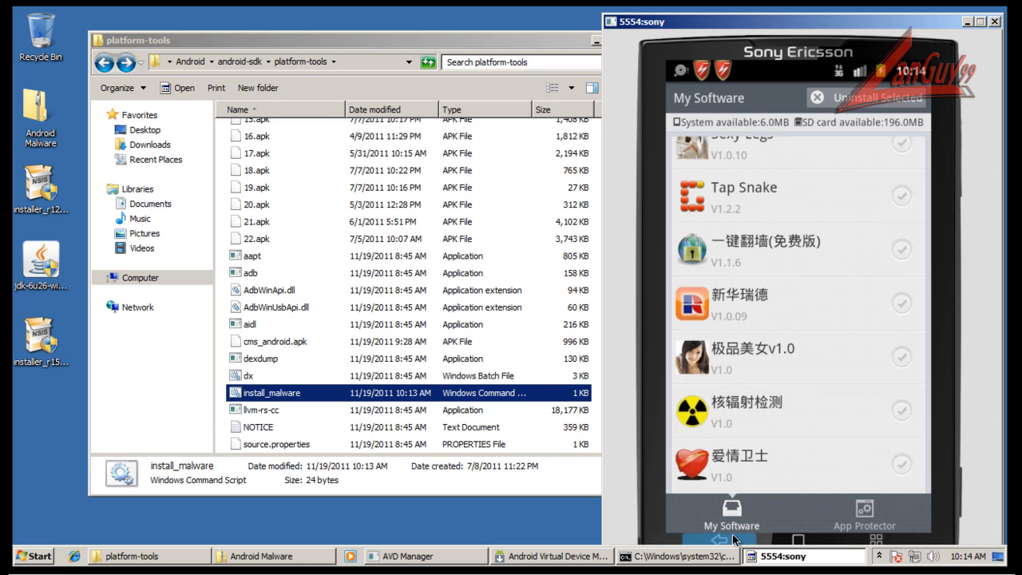
Return to Comodo's utilities and start a new Antivirus scan of the installed apps.
left_click(736, 540)
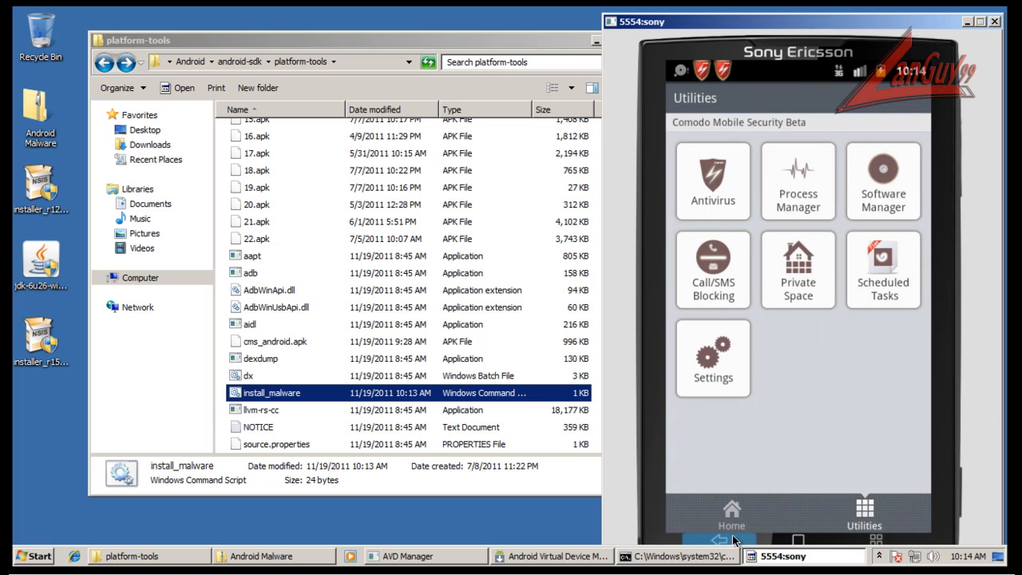
left_click(719, 202)
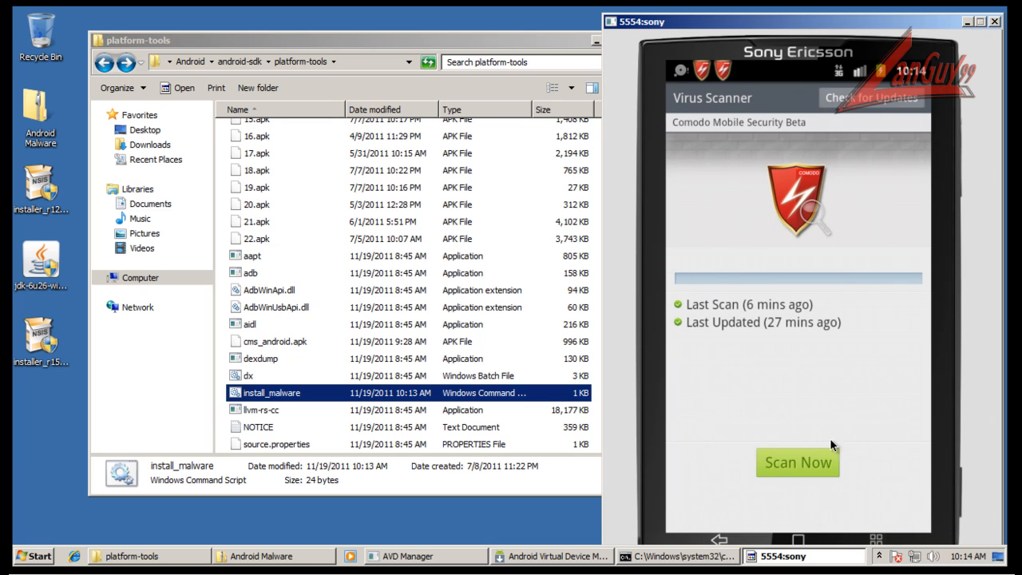
left_click(814, 469)
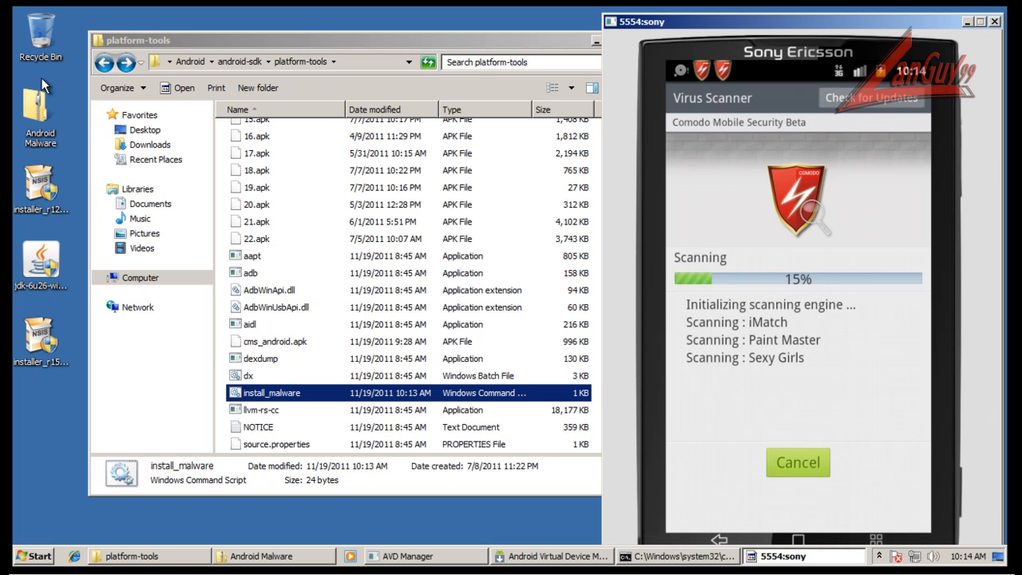
Copy drweb-600-android-light.apk from the Android Malware archive into the platform-tools folder and close the archive window.
double_click(35, 112)
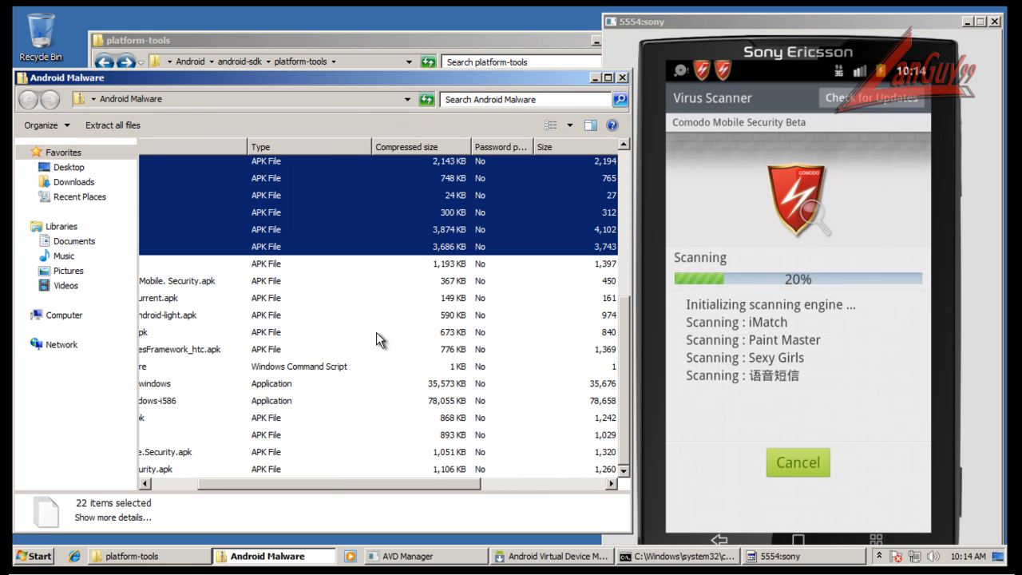
left_click_drag(319, 481, 149, 461)
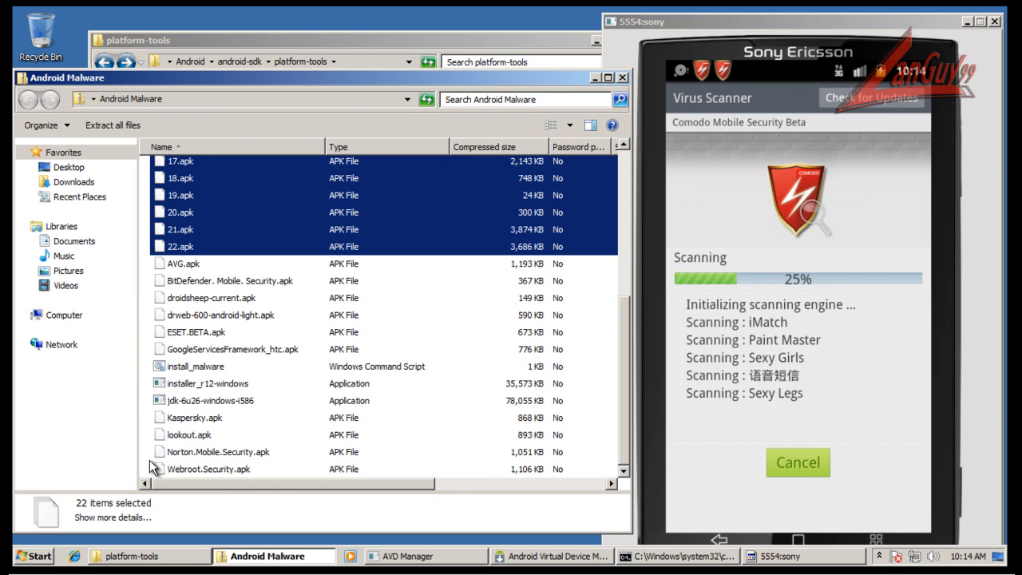
left_click(253, 439)
left_click(221, 316)
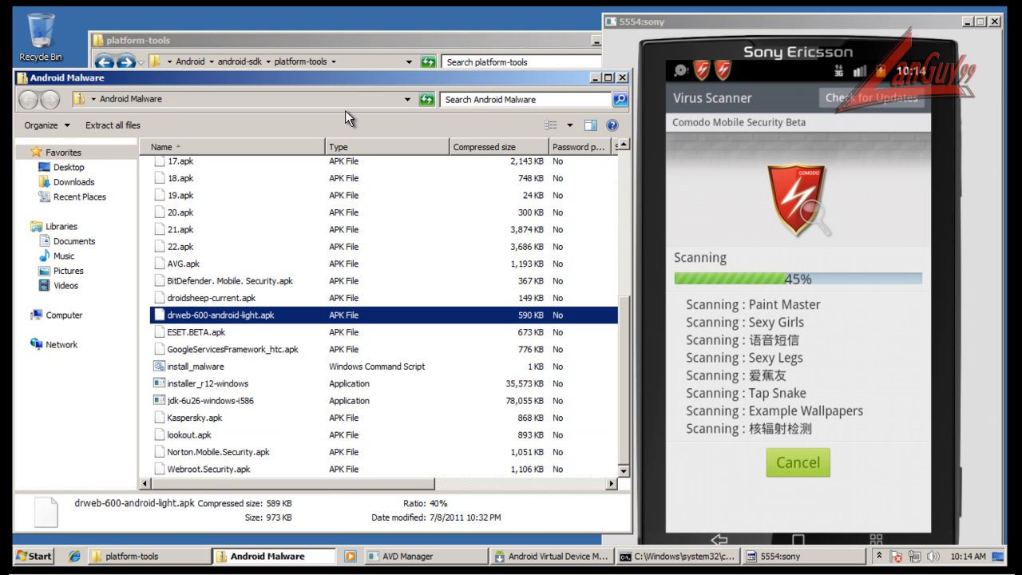
left_click_drag(361, 78, 755, 176)
left_click_drag(595, 391, 225, 365)
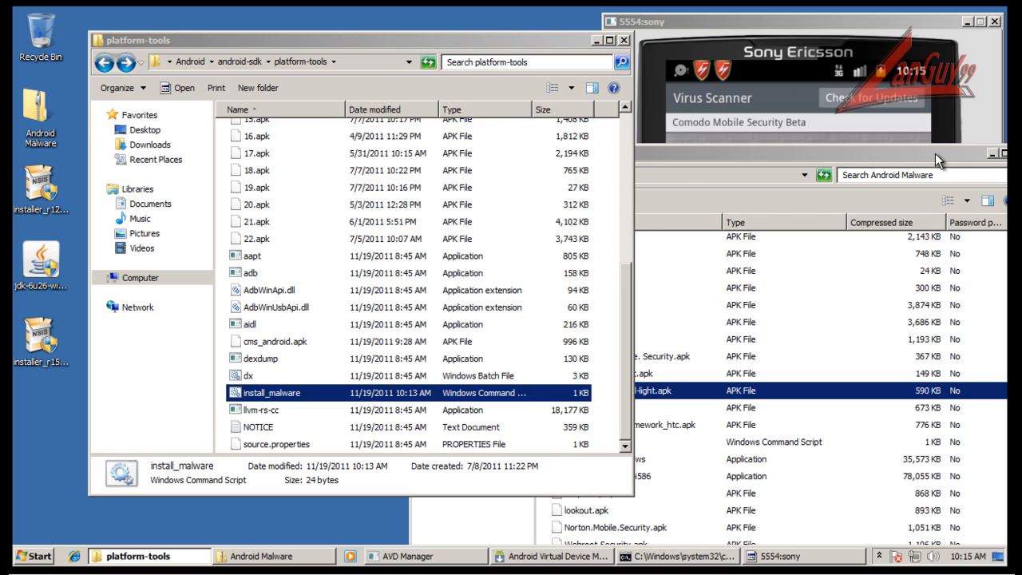
left_click(500, 345)
left_click(942, 158)
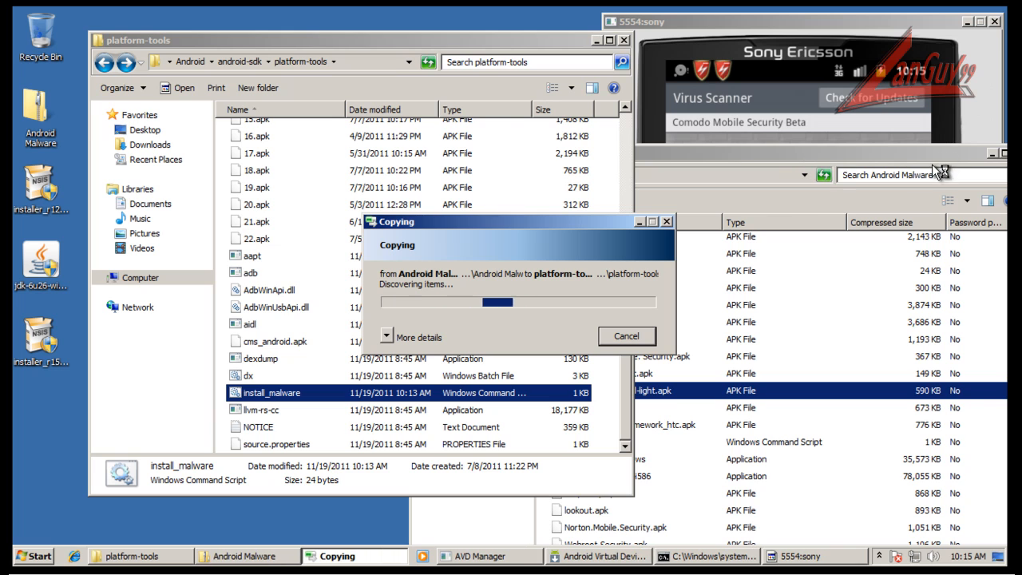
left_click_drag(937, 154, 628, 173)
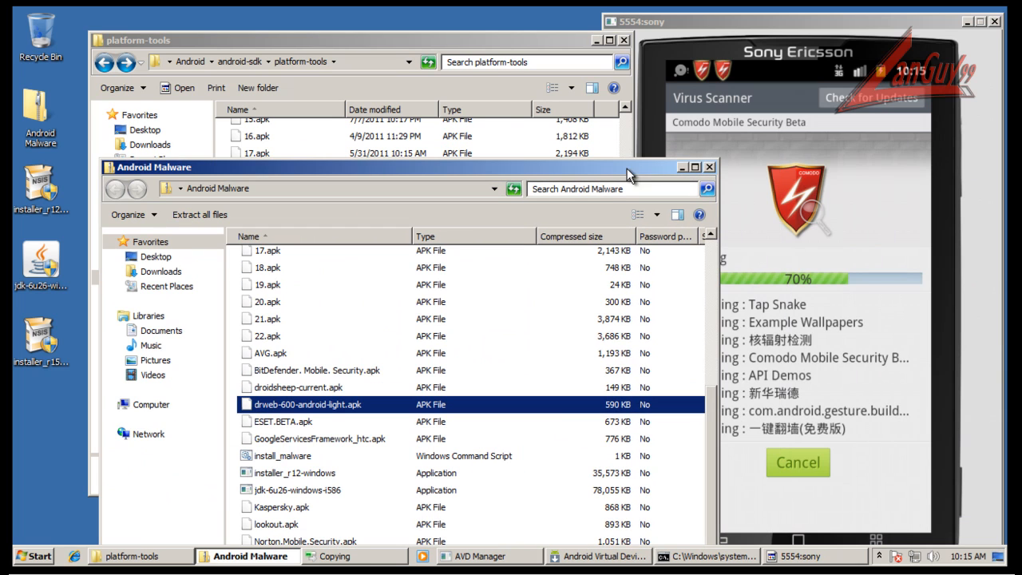
left_click(708, 167)
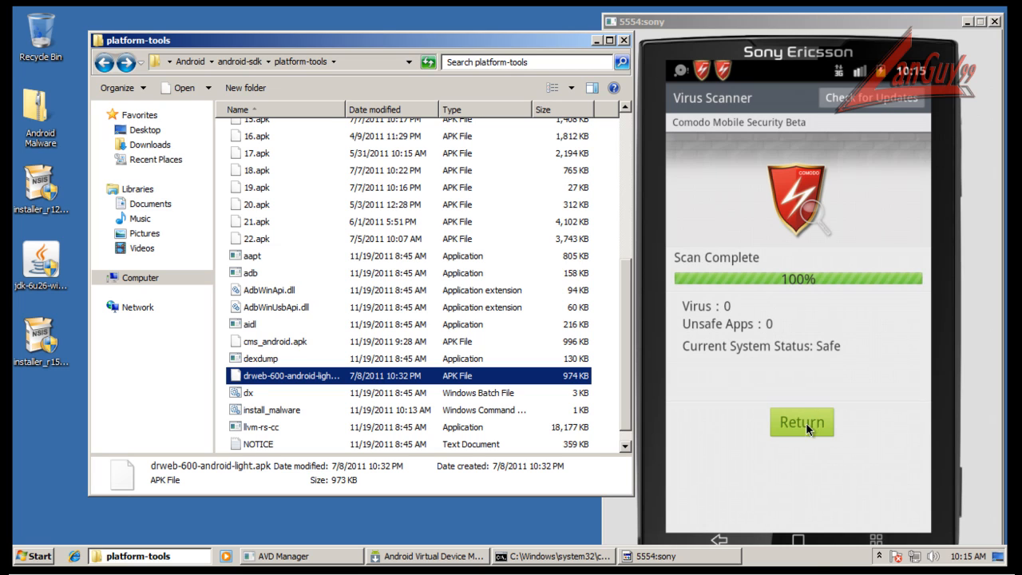
Leave the virus scanner and open the emulator's app launcher.
left_click(789, 542)
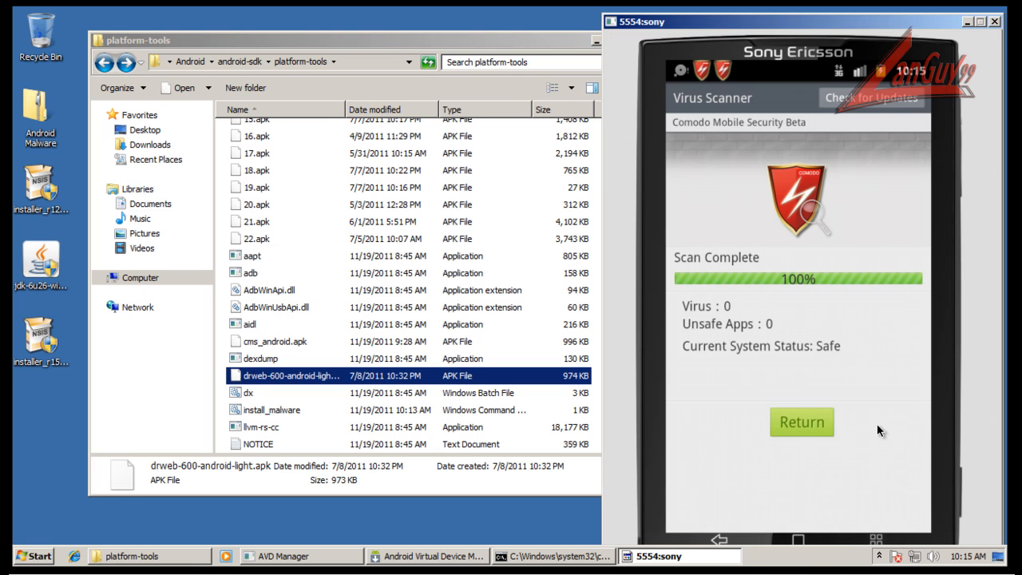
left_click(798, 508)
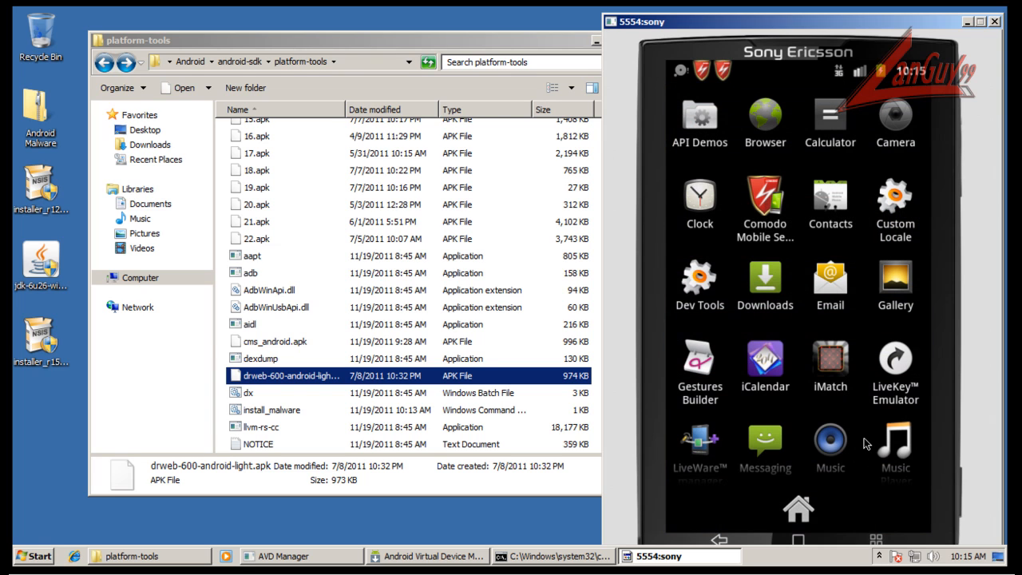
left_click(906, 309)
left_click(726, 540)
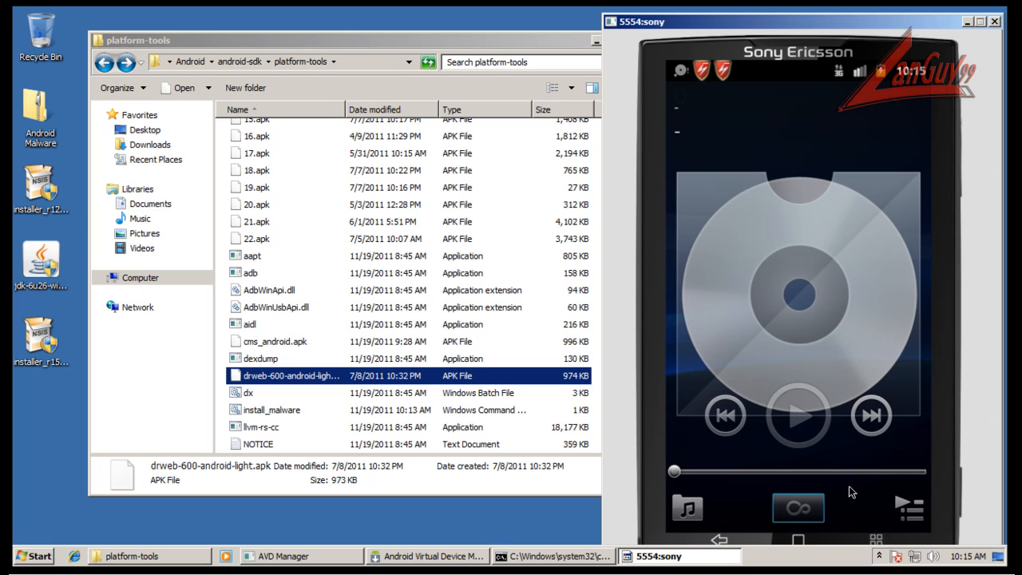
left_click(739, 538)
left_click(801, 509)
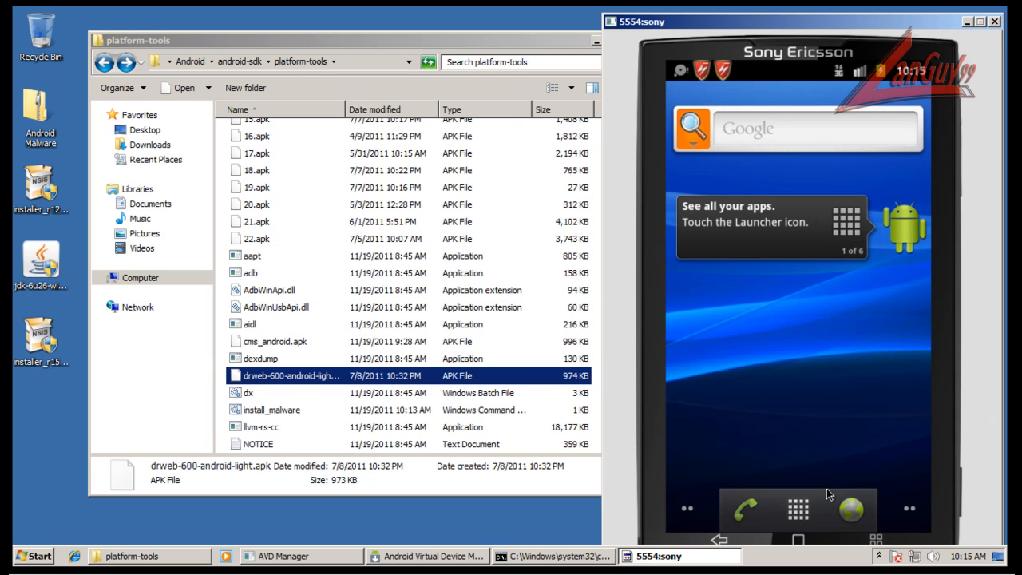
Open the running services list from the emulator's application settings and try to stop Comodo's TaskListenService.
left_click(802, 511)
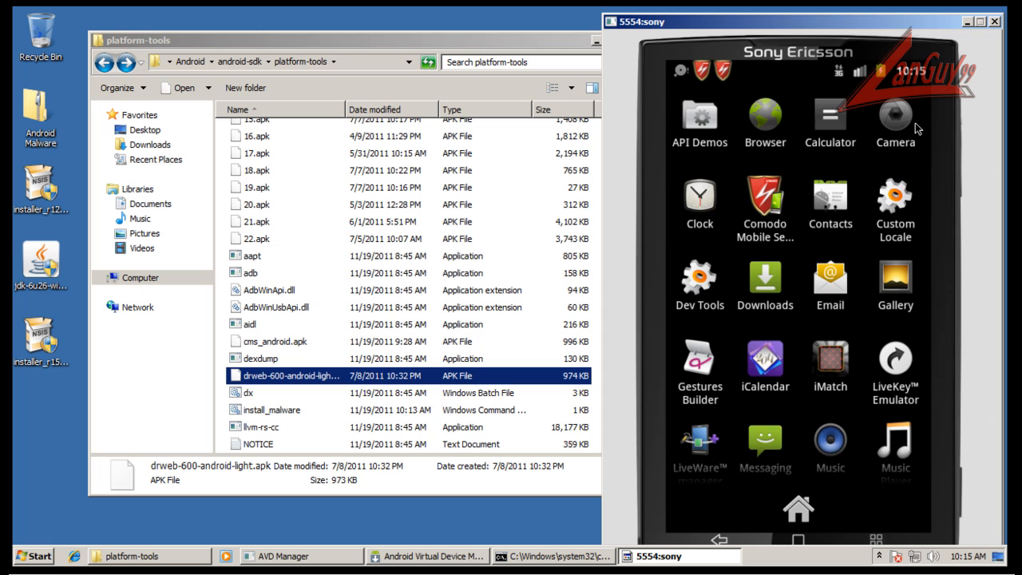
scroll(914, 119, "down", 3)
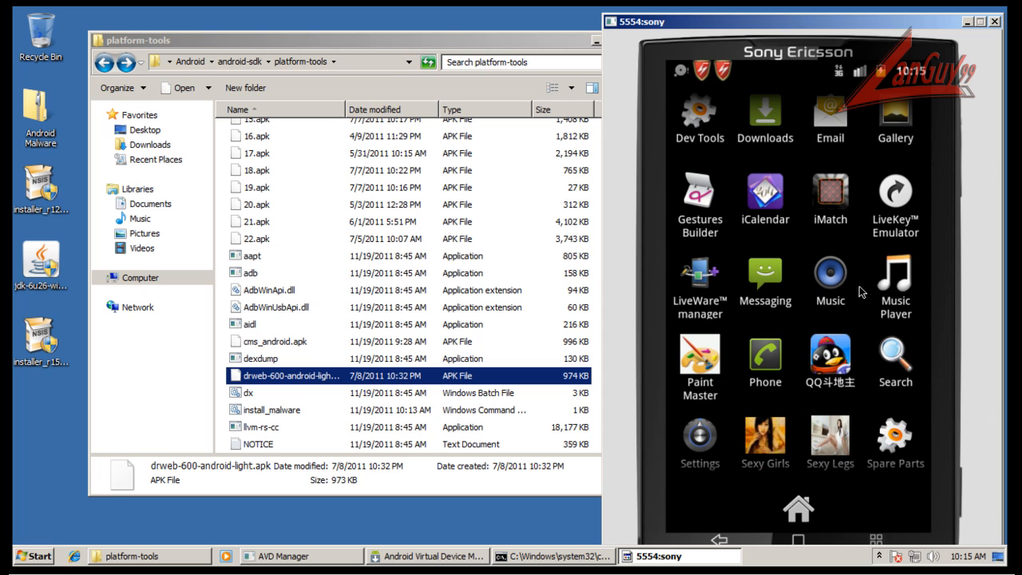
scroll(864, 215, "down", 2)
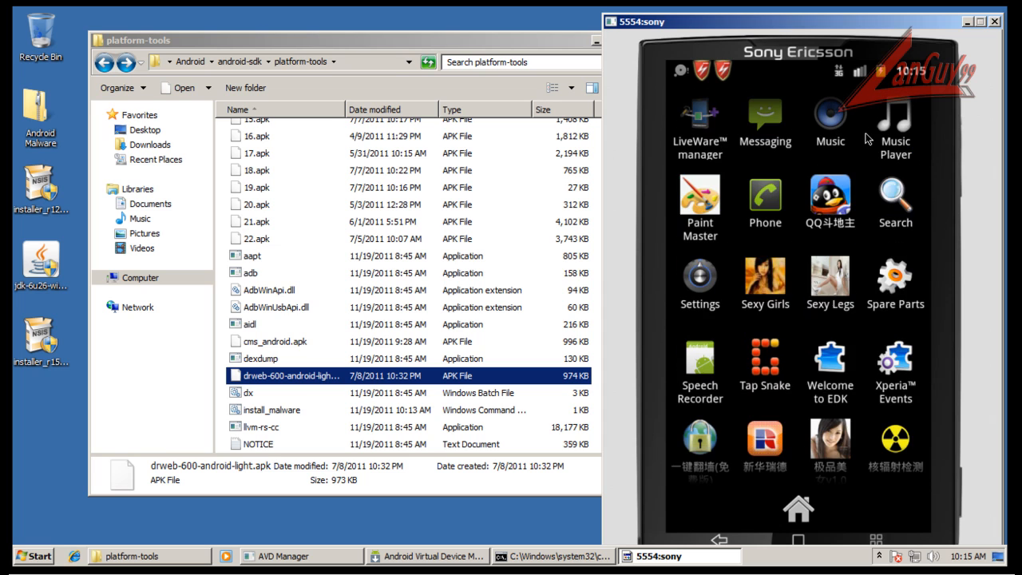
scroll(857, 257, "down", 1)
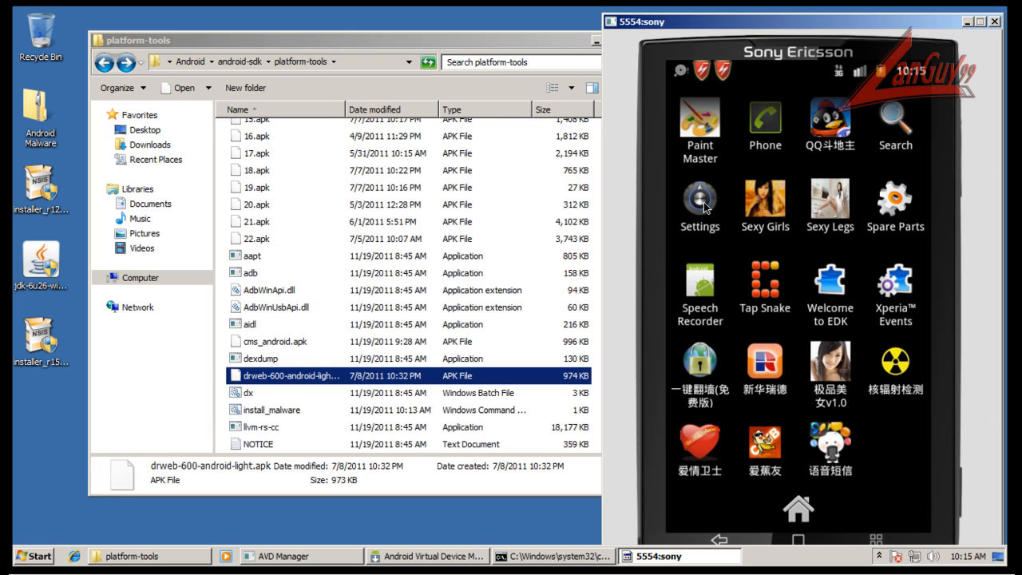
left_click(773, 268)
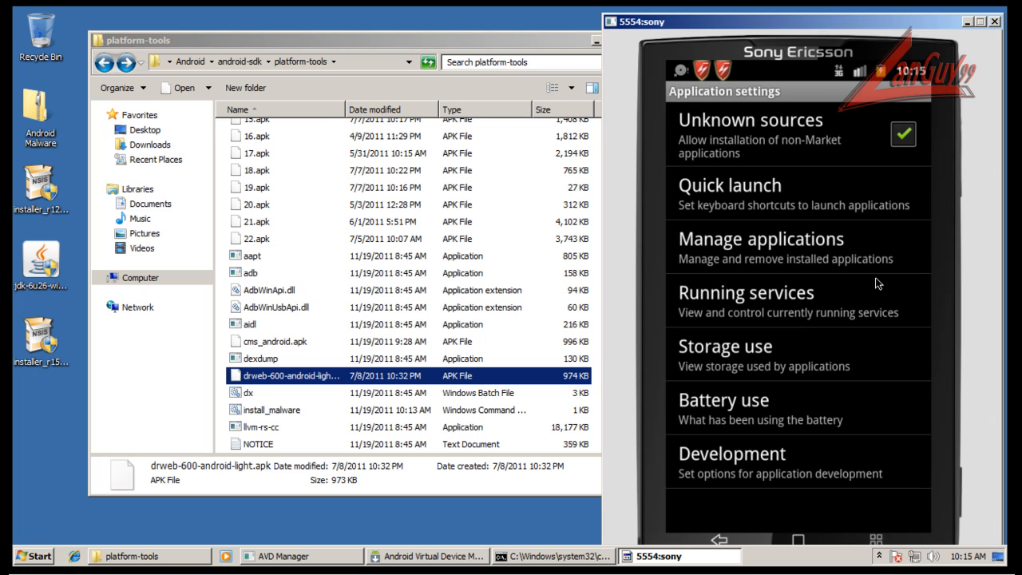
left_click(875, 279)
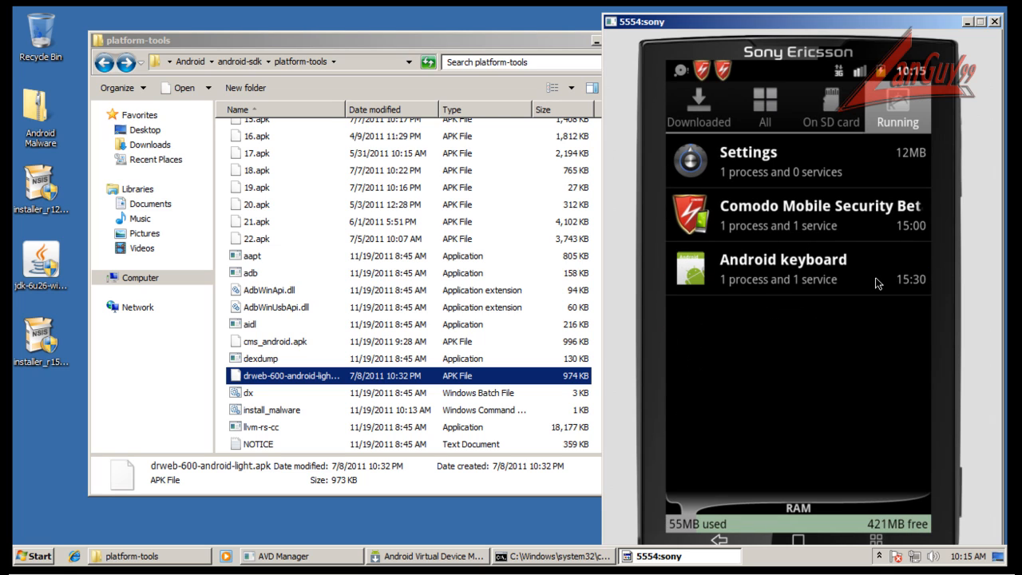
left_click(783, 221)
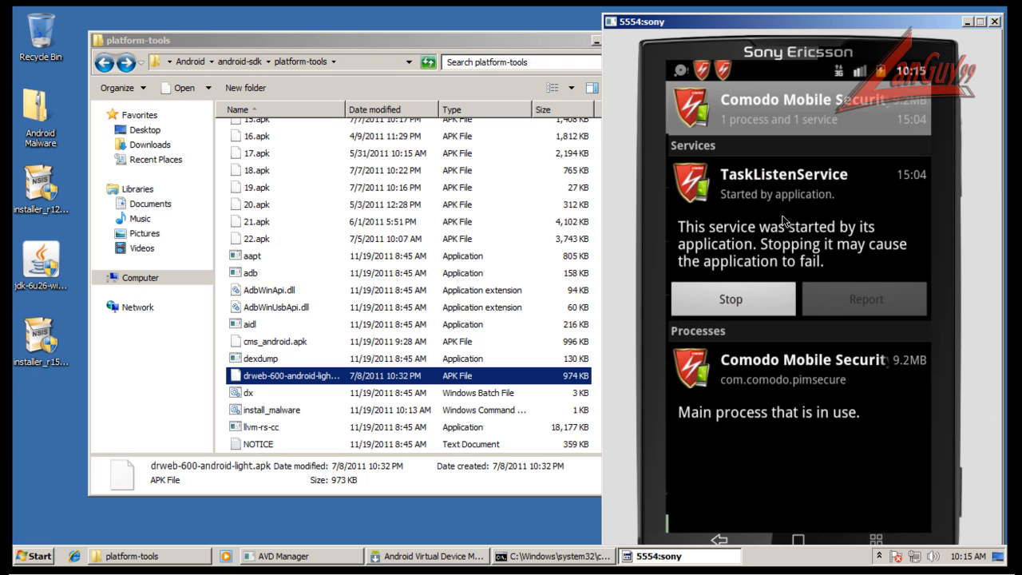
left_click(759, 297)
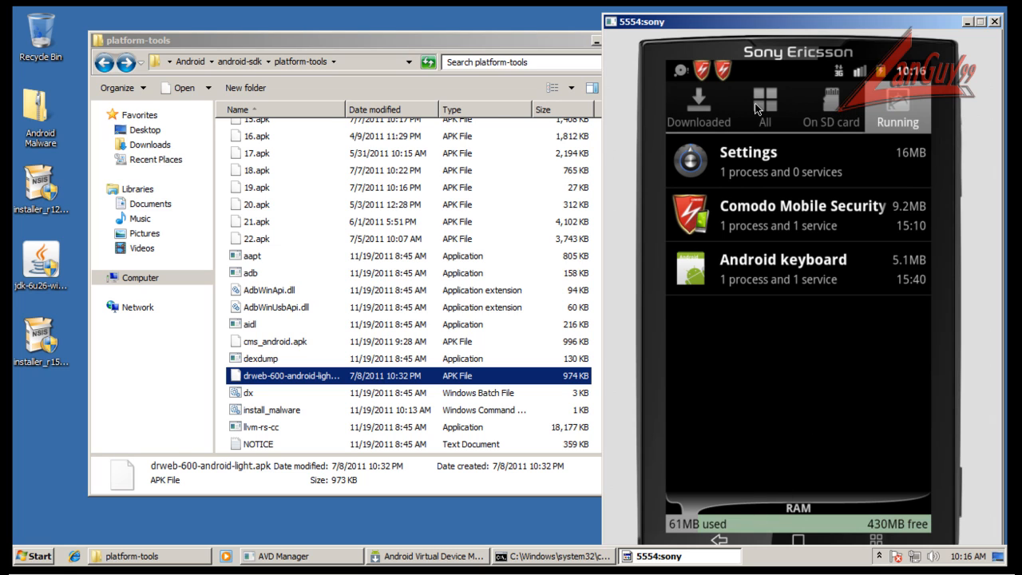
Open the details of Comodo Mobile Security Beta in the list of all applications and clear its data.
left_click(760, 127)
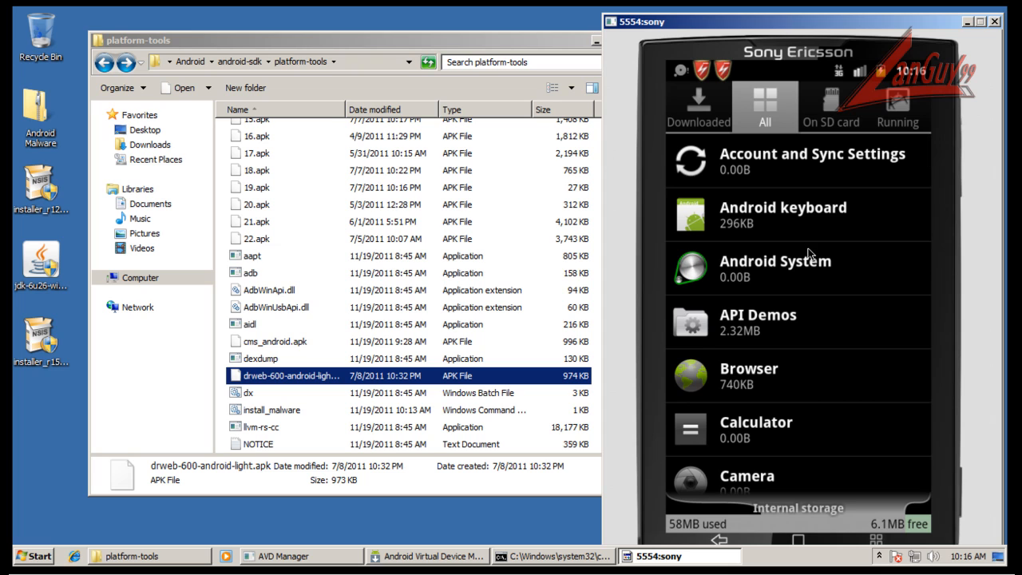
scroll(847, 262, "down", 5)
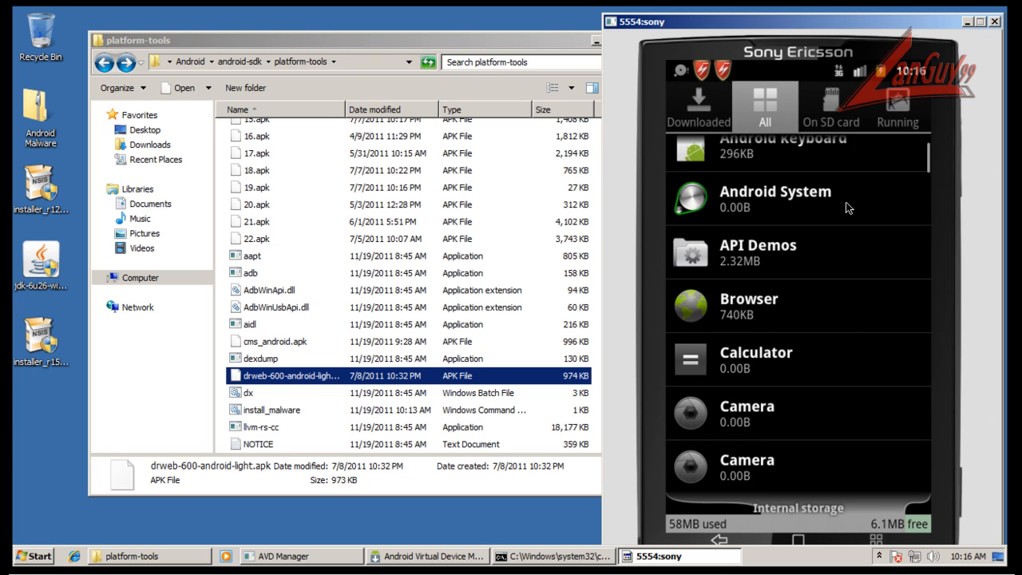
scroll(886, 428, "down", 2)
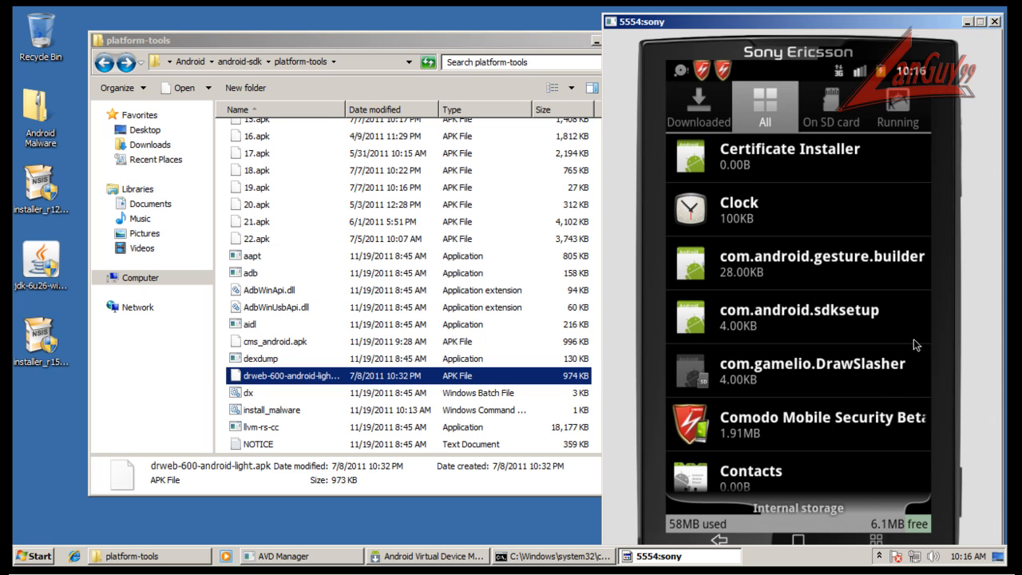
left_click(798, 421)
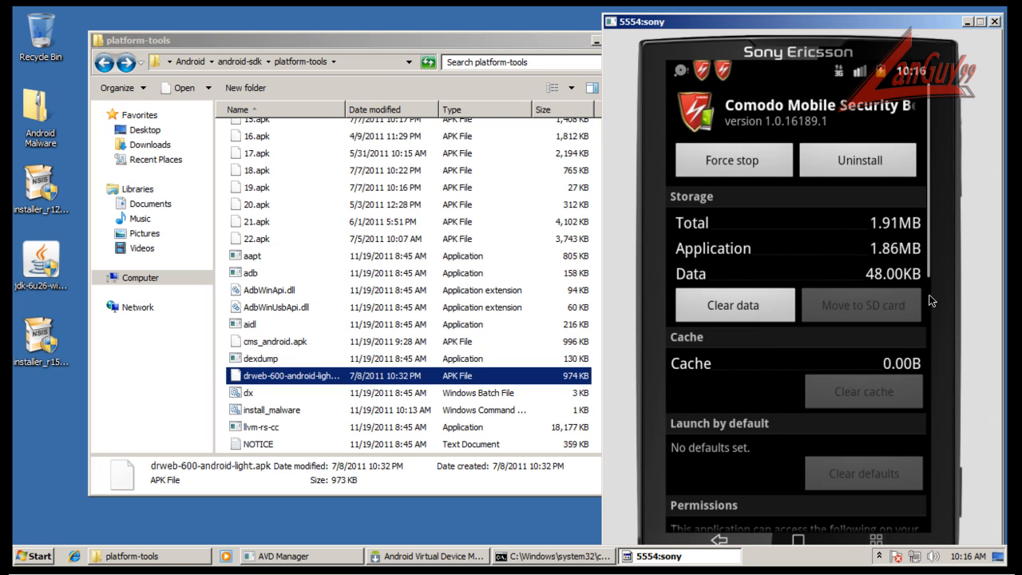
left_click(759, 310)
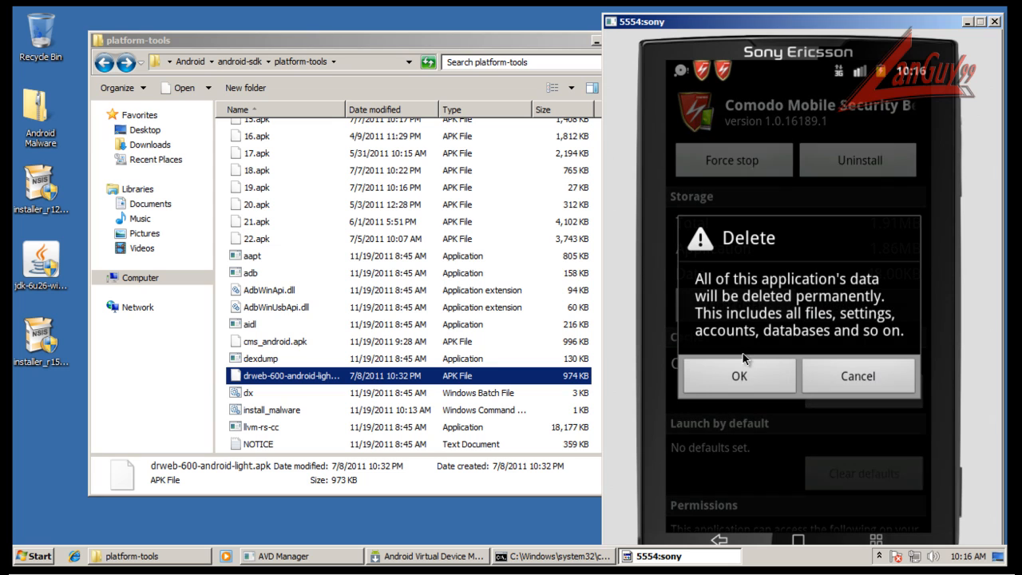
left_click(747, 382)
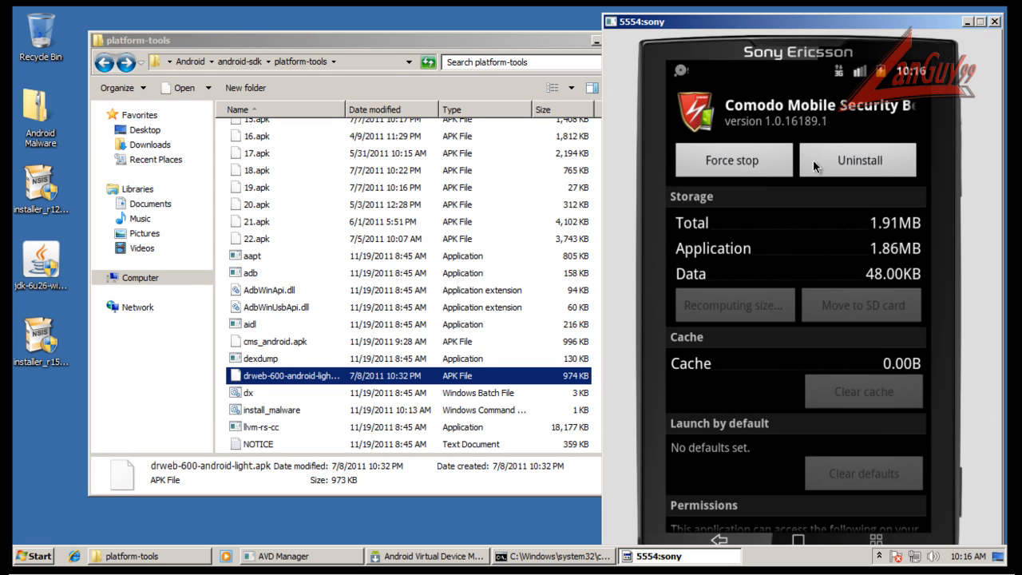
Force stop Comodo Mobile Security Beta and uninstall it from the emulator.
left_click(733, 160)
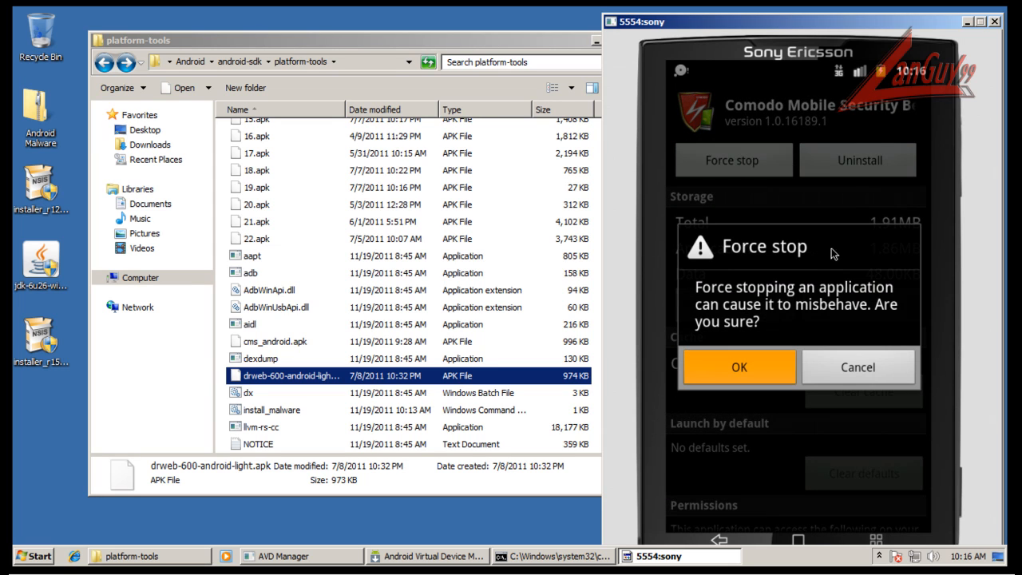
key("Return")
left_click(853, 157)
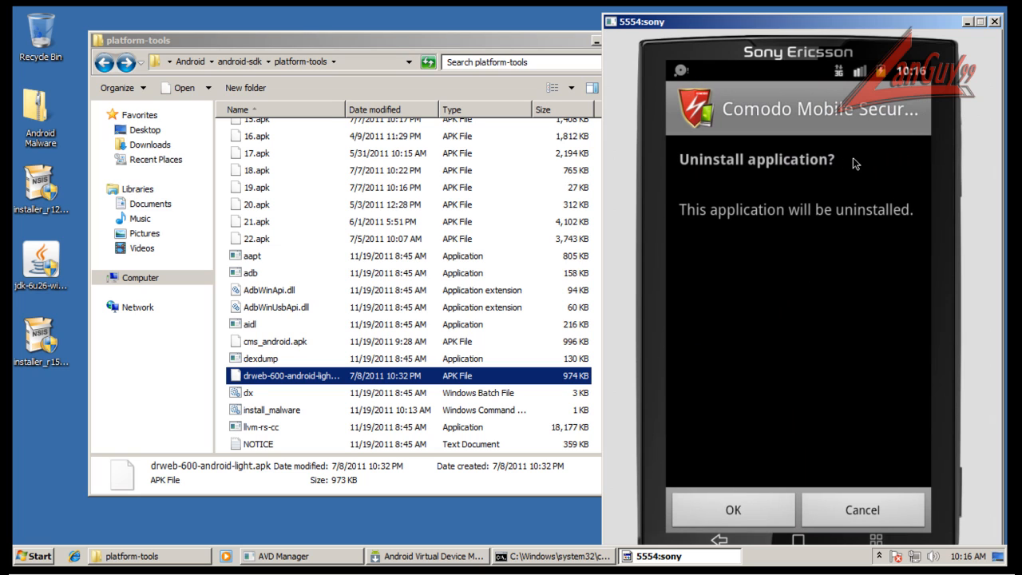
left_click(762, 493)
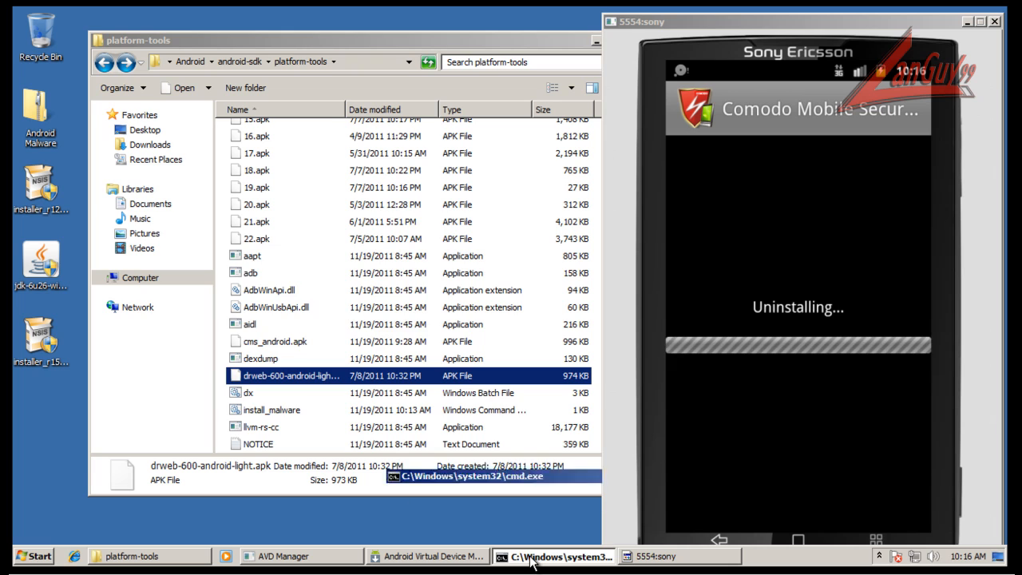
Acknowledge the finished Comodo uninstall and install drweb-600-android-light.apk on the emulator with adb from the command prompt, checking the full file name in platform-tools.
left_click(530, 557)
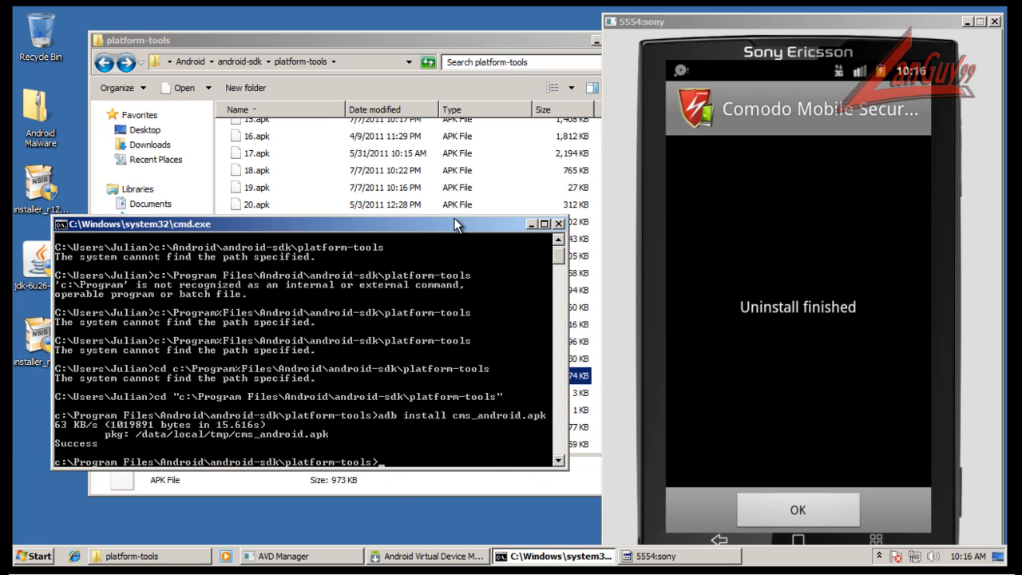
left_click(811, 512)
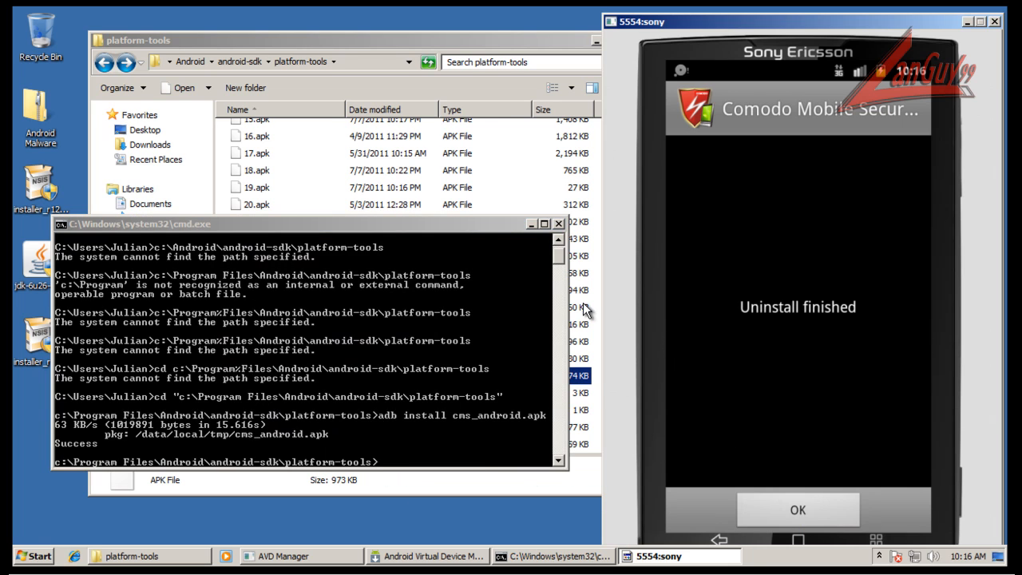
left_click_drag(497, 230, 523, 54)
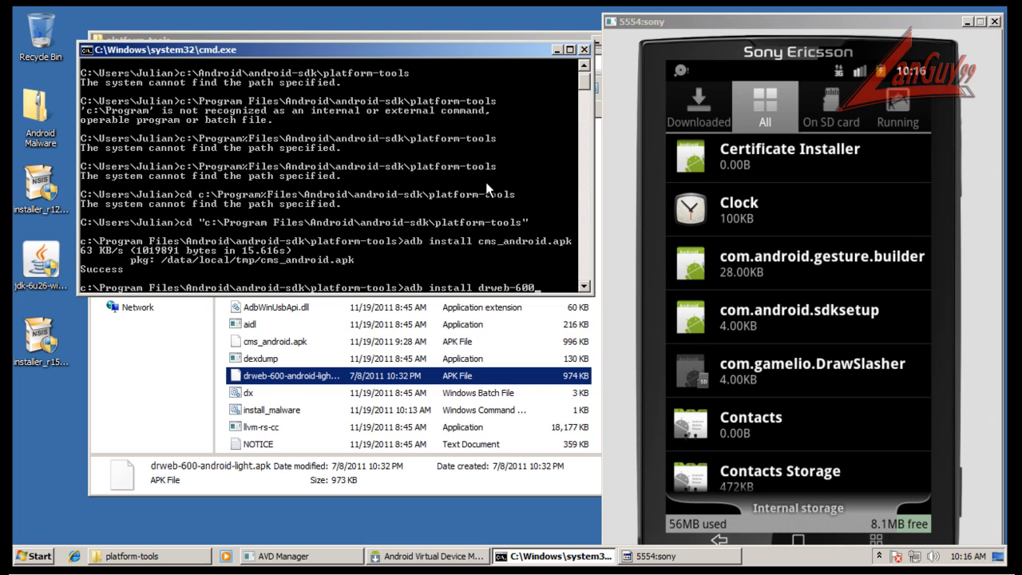
type("roid-light")
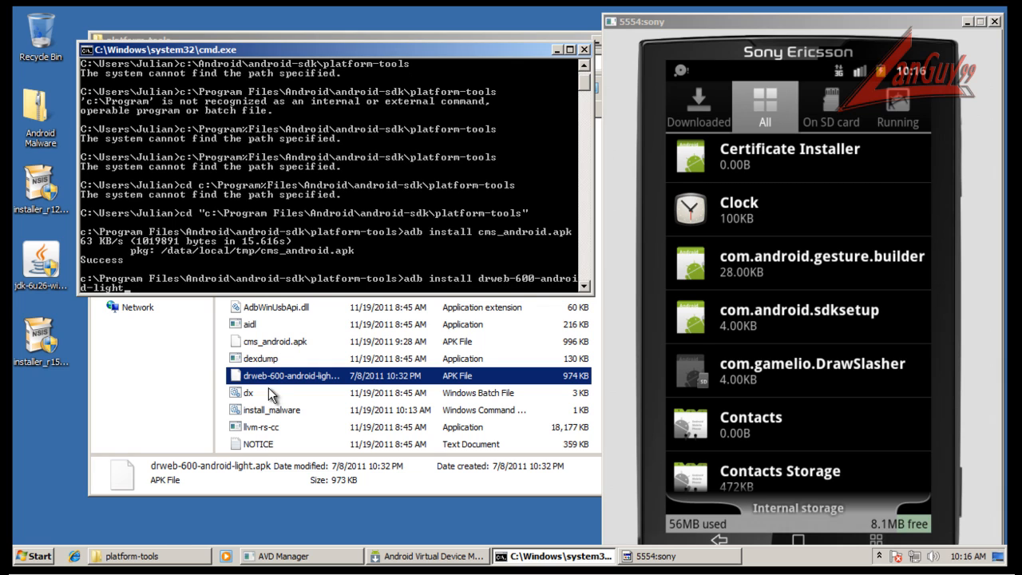
left_click(188, 442)
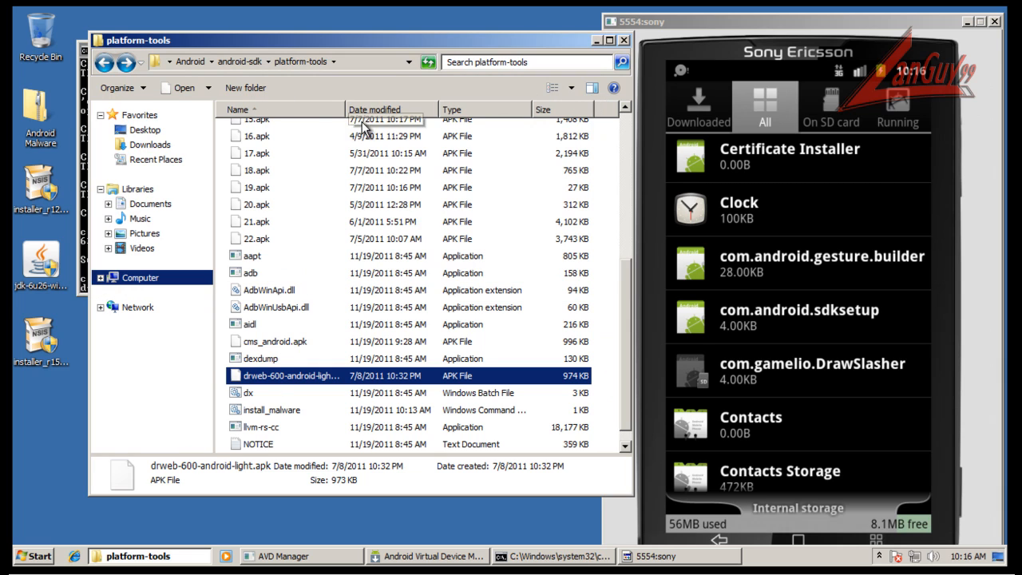
left_click_drag(345, 115, 397, 114)
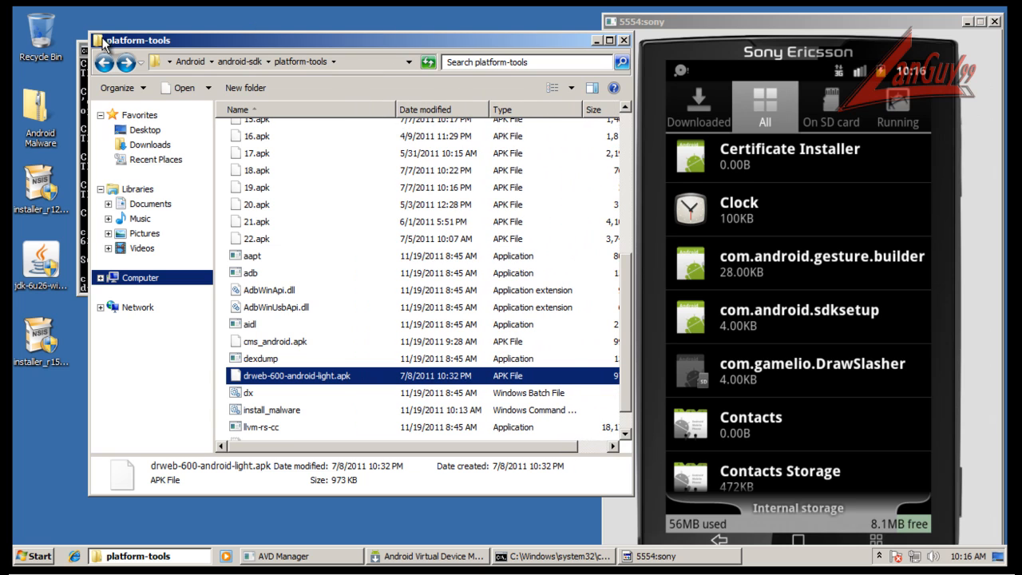
left_click(78, 48)
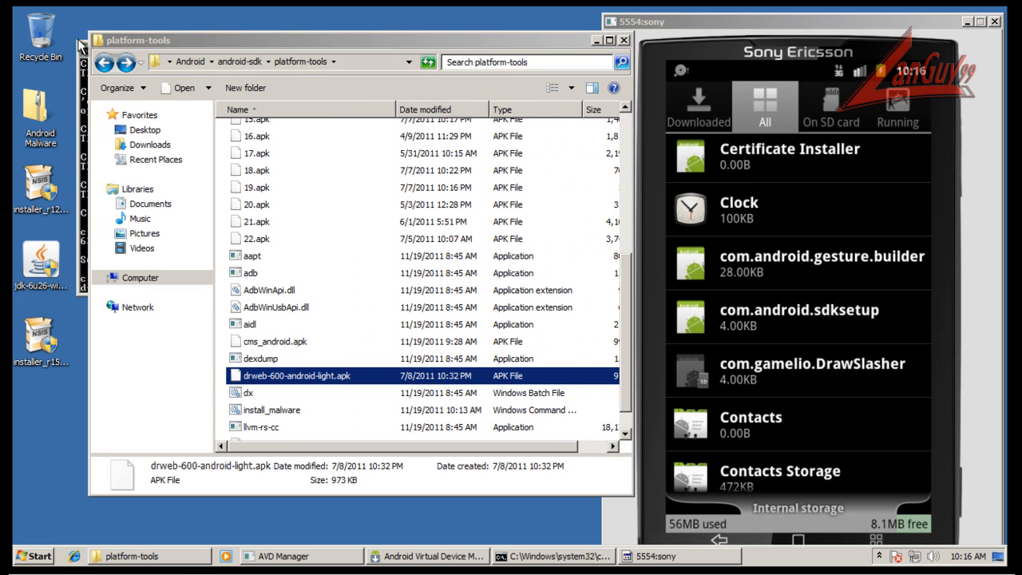
left_click(85, 49)
left_click(193, 223)
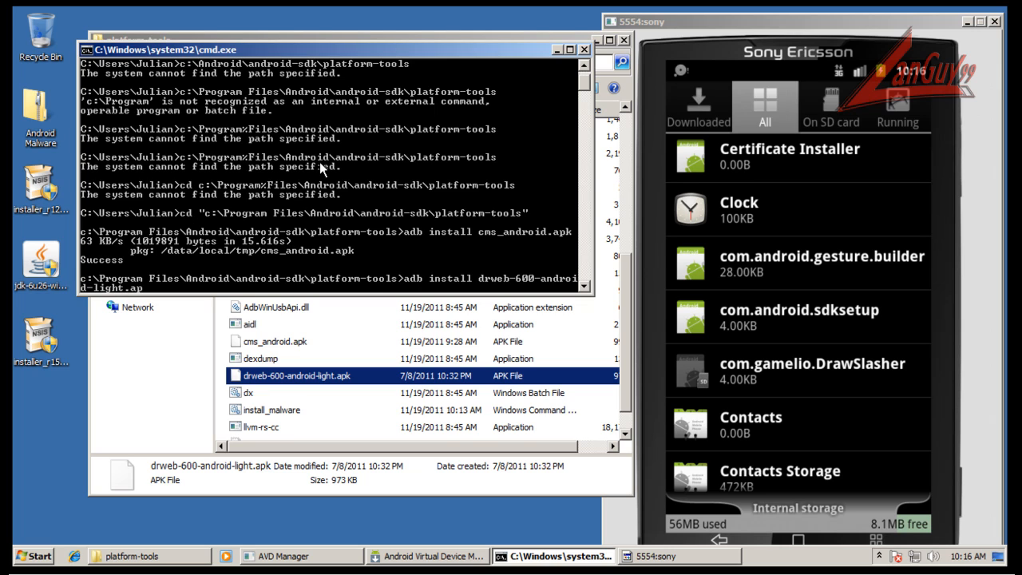
key("Return")
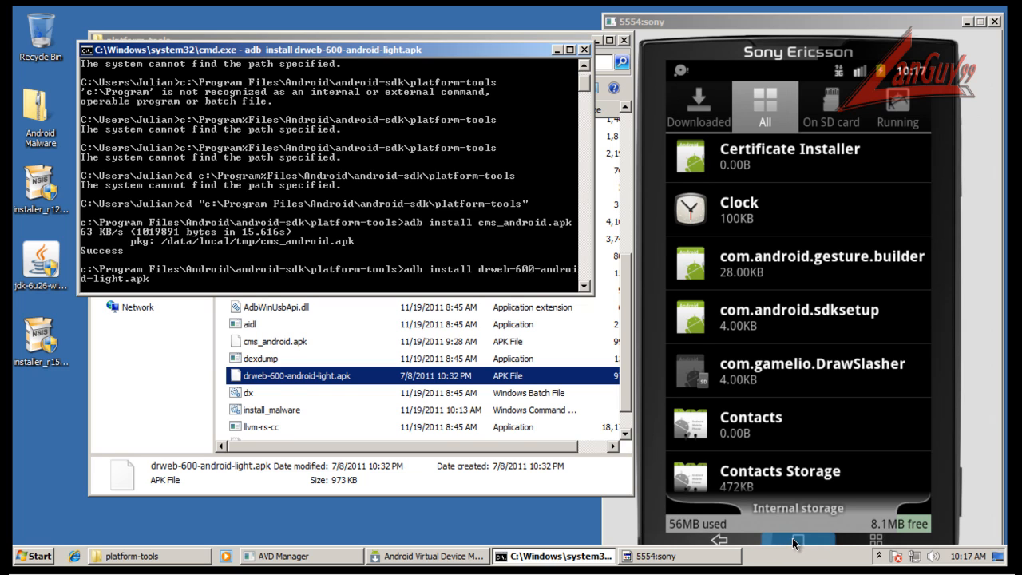
Leave the emulator's application settings and return to the phone's home screen.
left_click(752, 541)
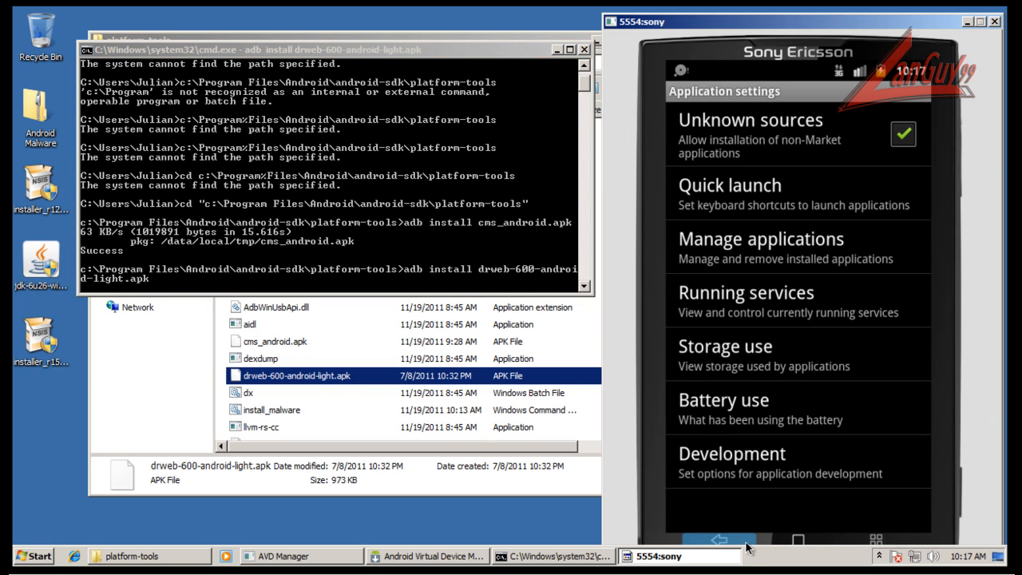
left_click(745, 546)
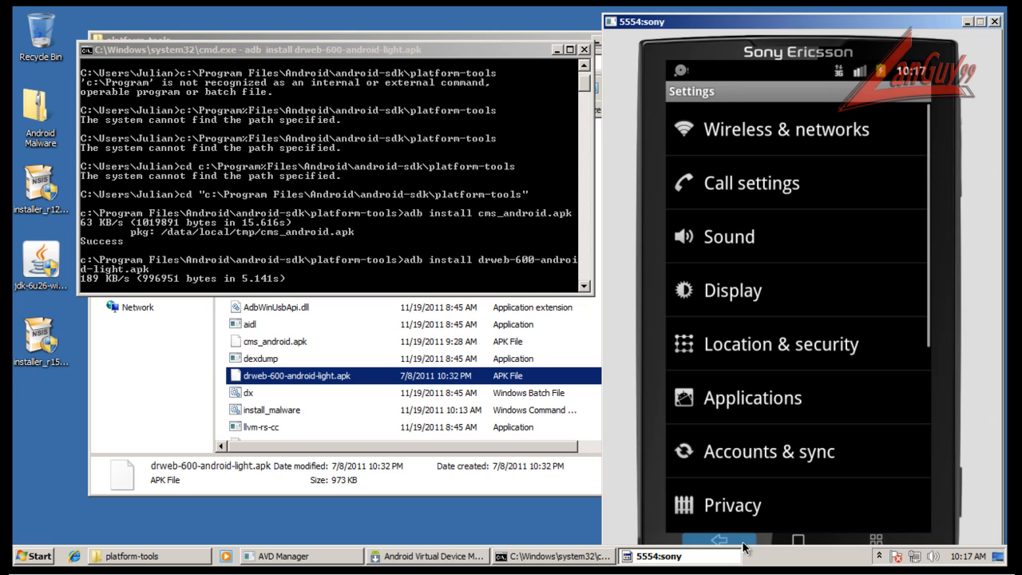
left_click(743, 546)
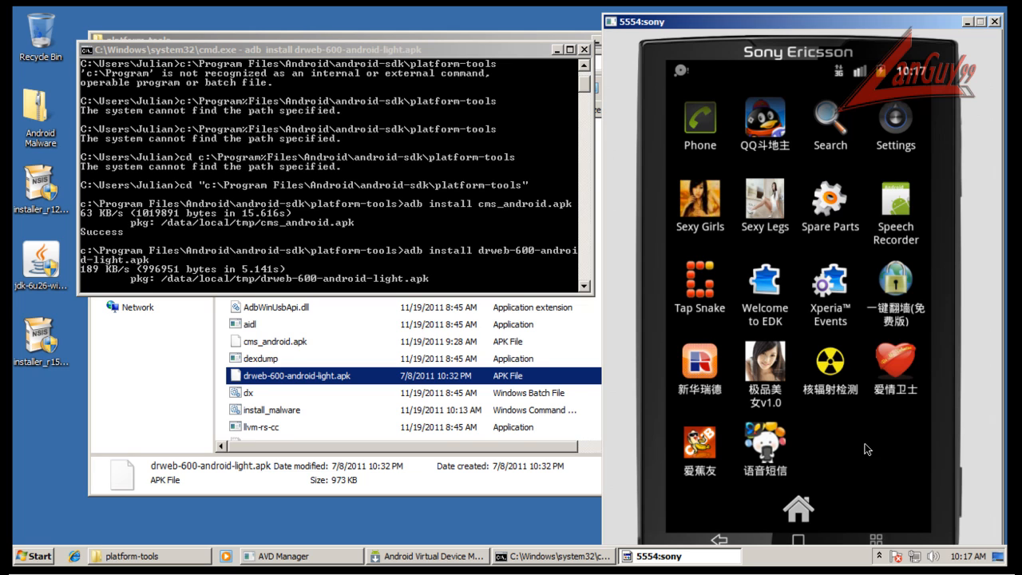
left_click(798, 505)
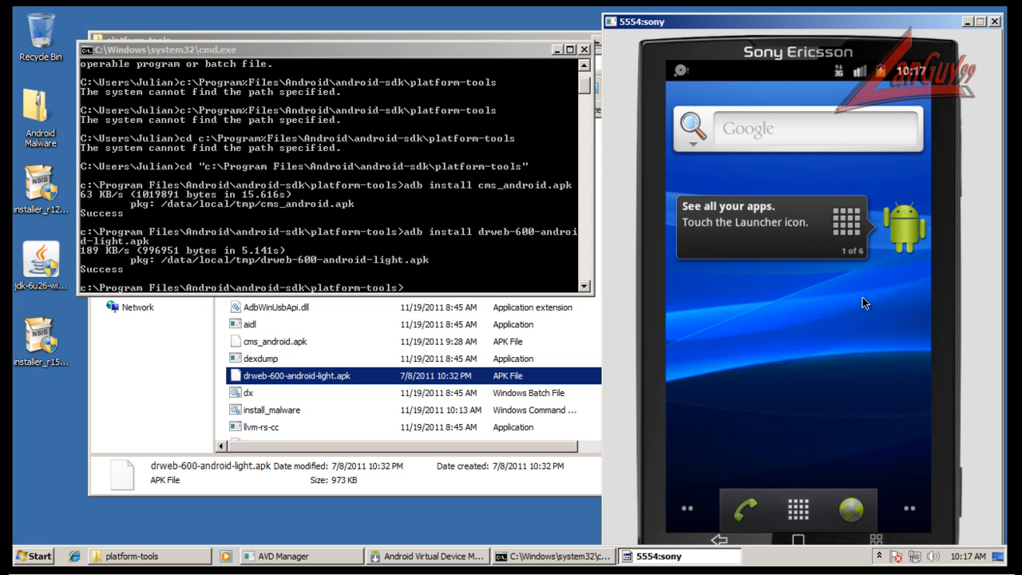
Launch Dr.Web Light from the emulator's app launcher and accept its software usage license agreement.
left_click(568, 37)
left_click(812, 40)
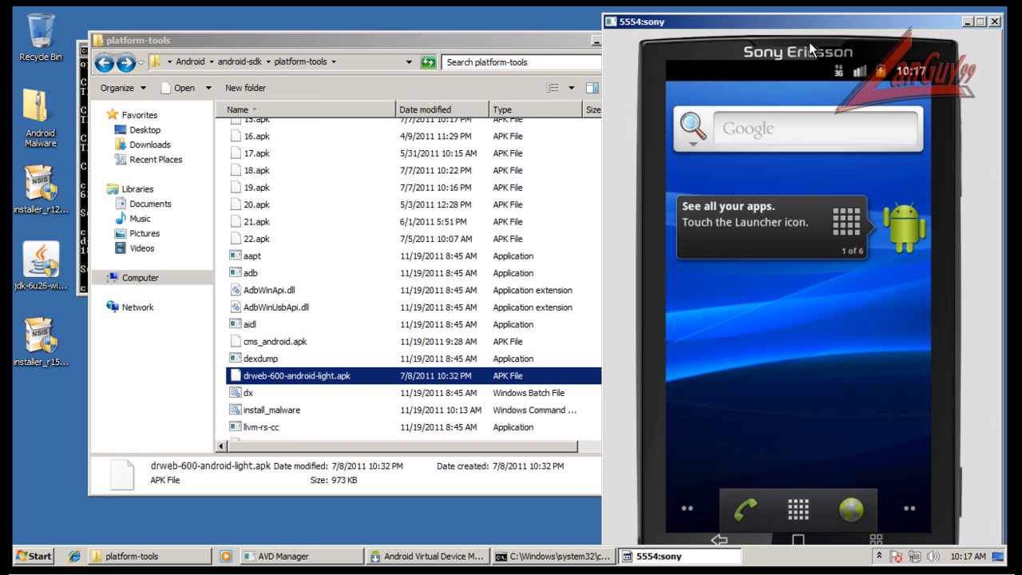
left_click(798, 512)
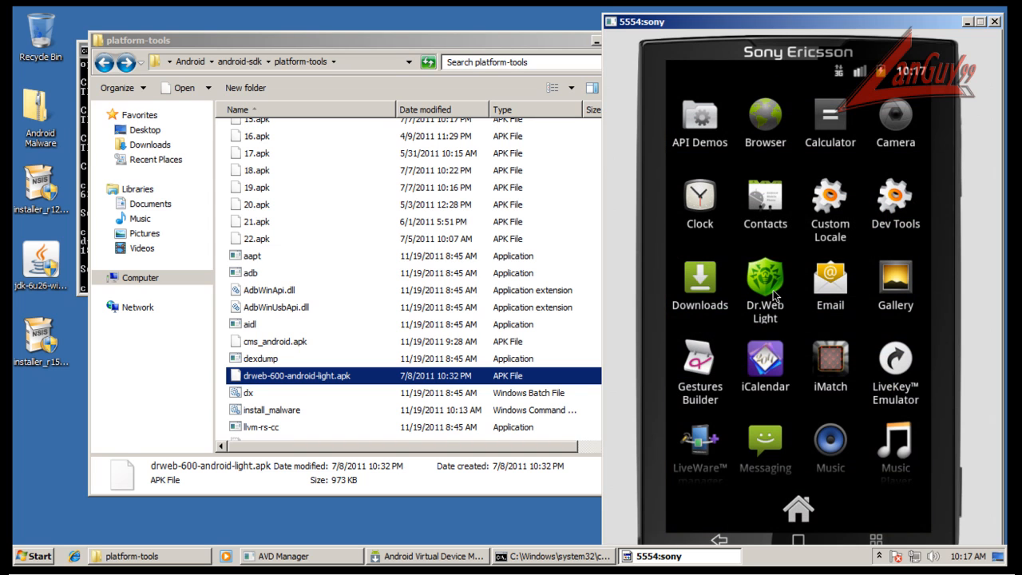
left_click(773, 296)
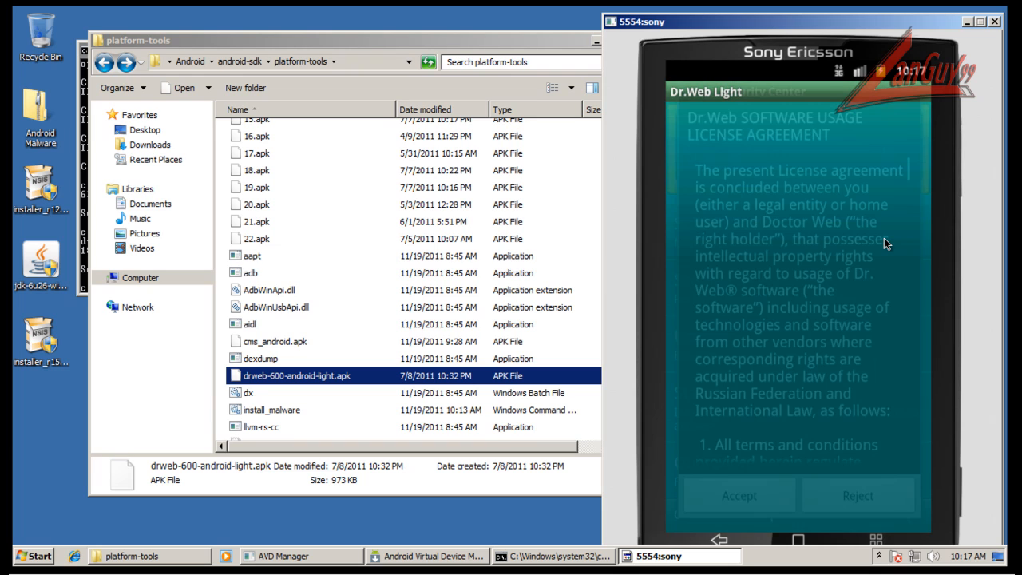
left_click(769, 491)
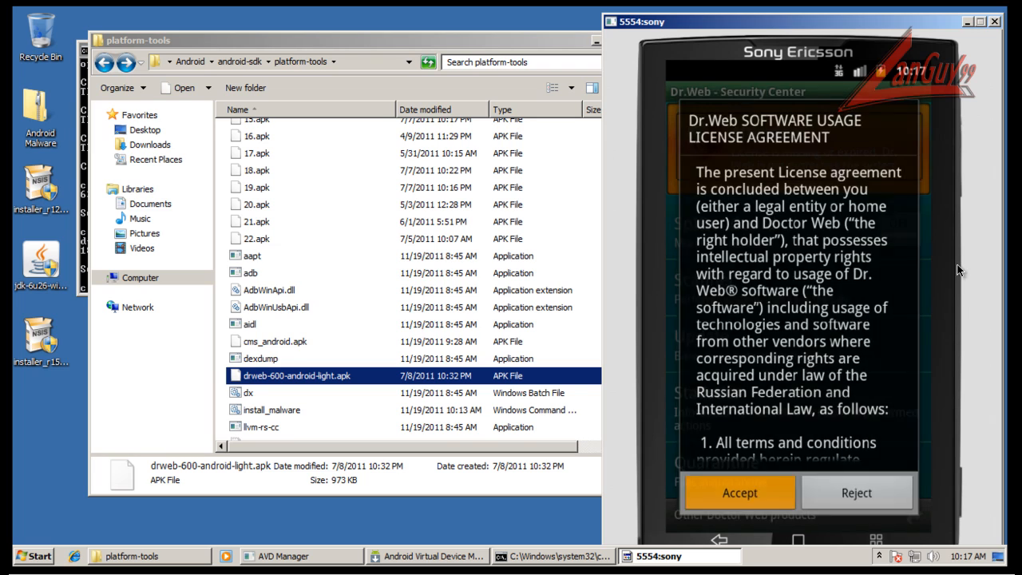
Enable the SpIDer Guard monitor in Dr.Web Light and start updating its virus bases.
left_click(900, 222)
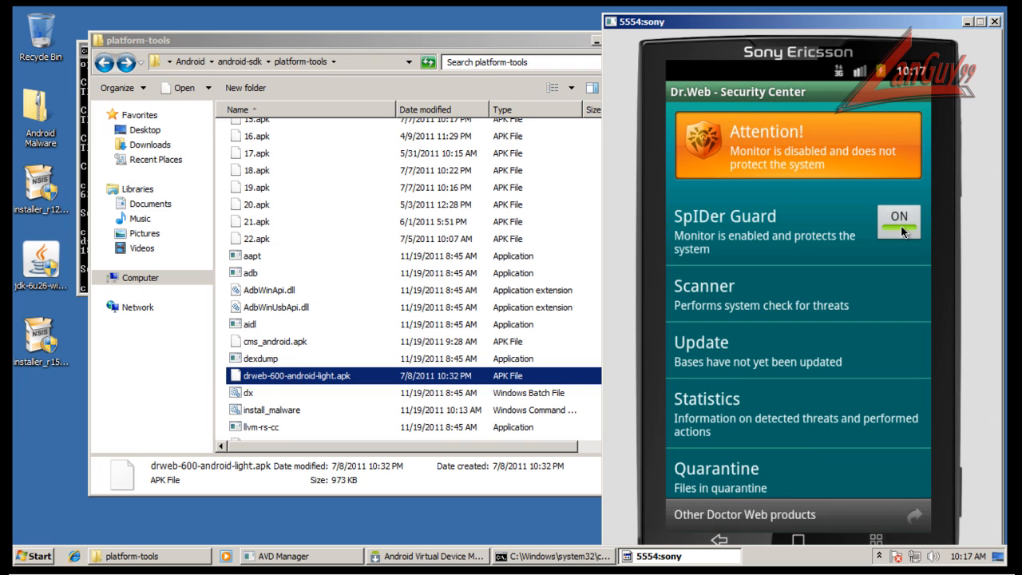
left_click(782, 352)
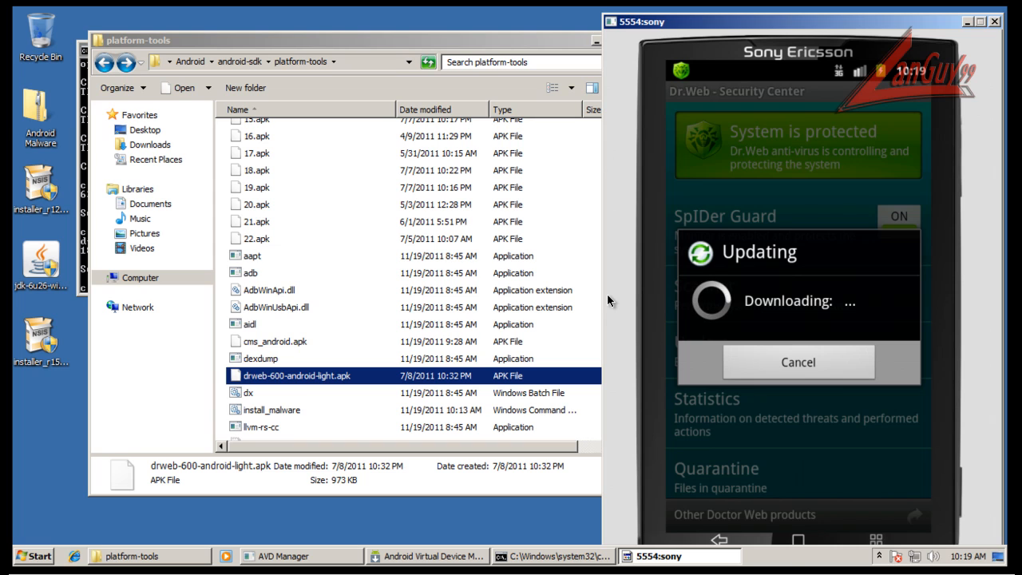
Examine the network activity and the running processes by CPU usage in Windows Task Manager, widening the description column, and close it.
right_click(804, 560)
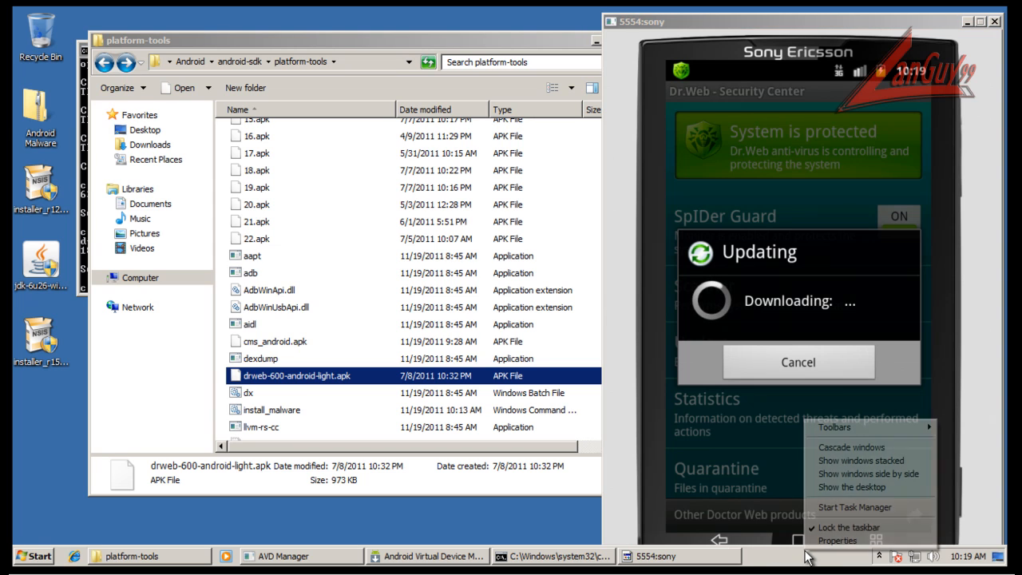
left_click(830, 508)
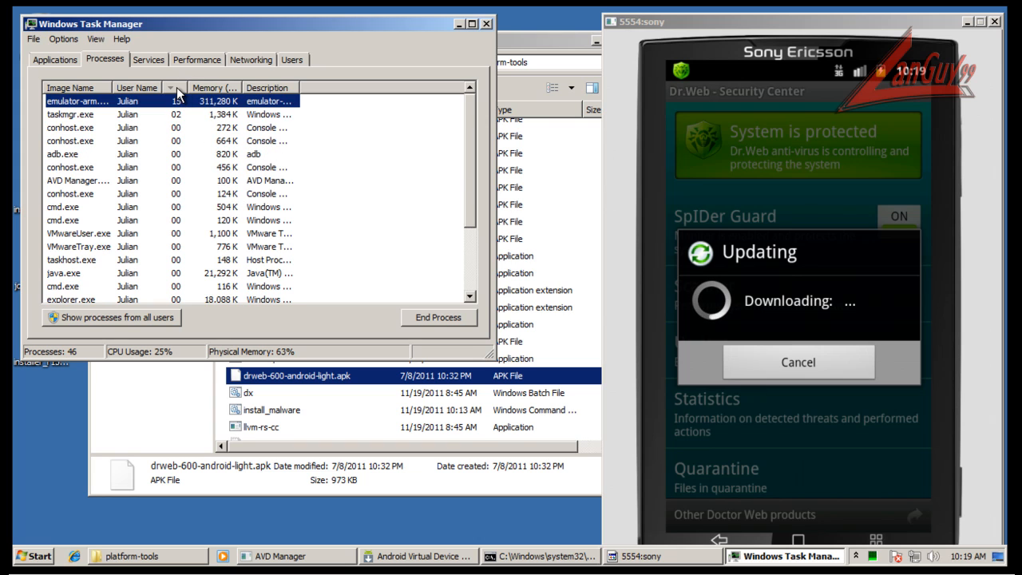
left_click(241, 60)
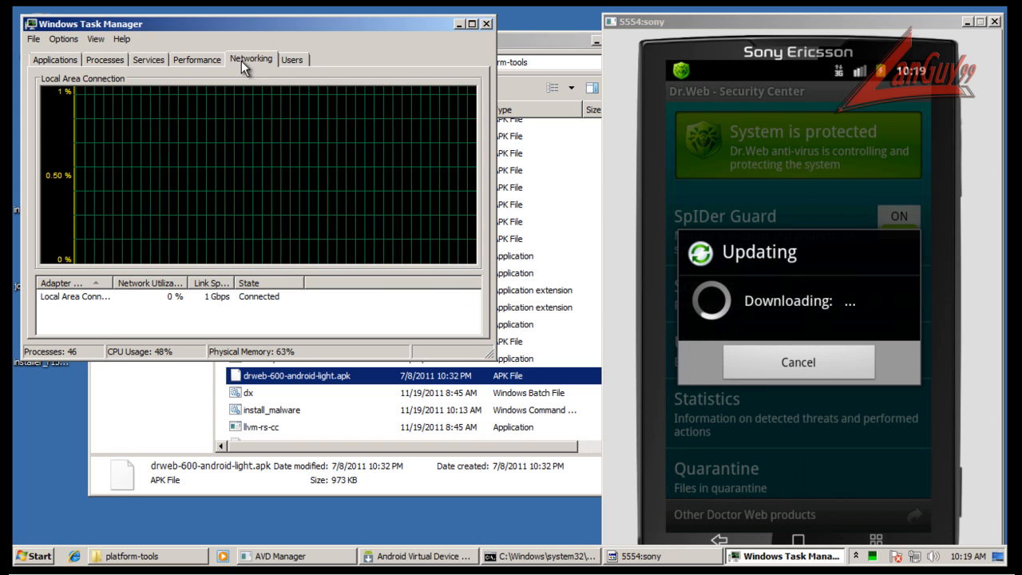
left_click(149, 58)
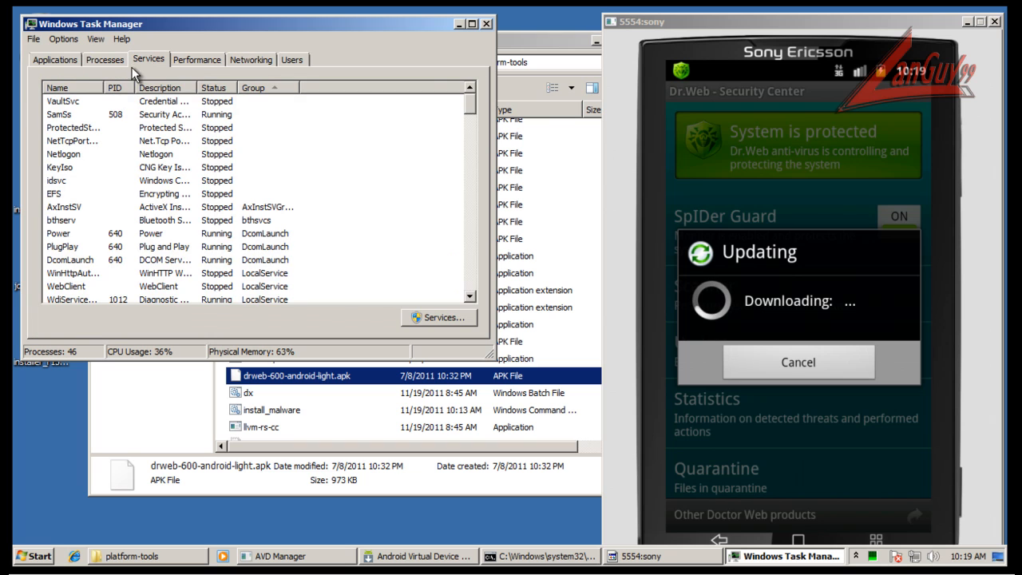
left_click(105, 61)
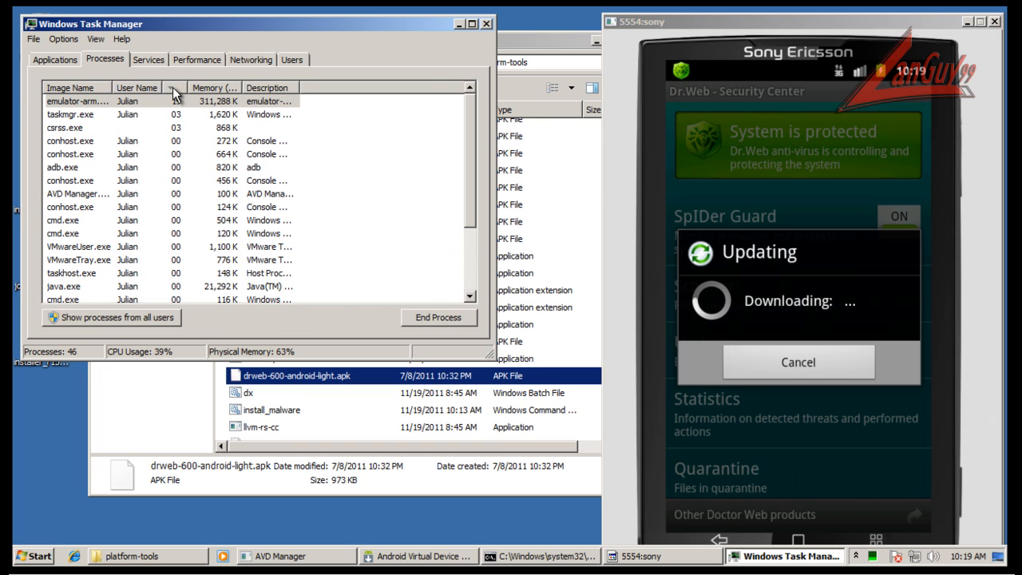
left_click(171, 83)
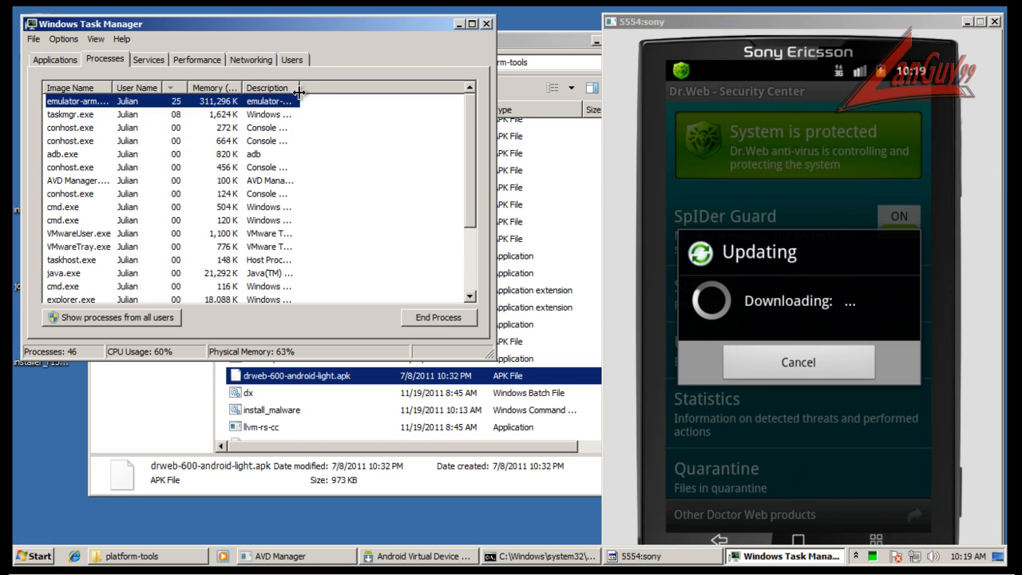
left_click_drag(300, 87, 397, 90)
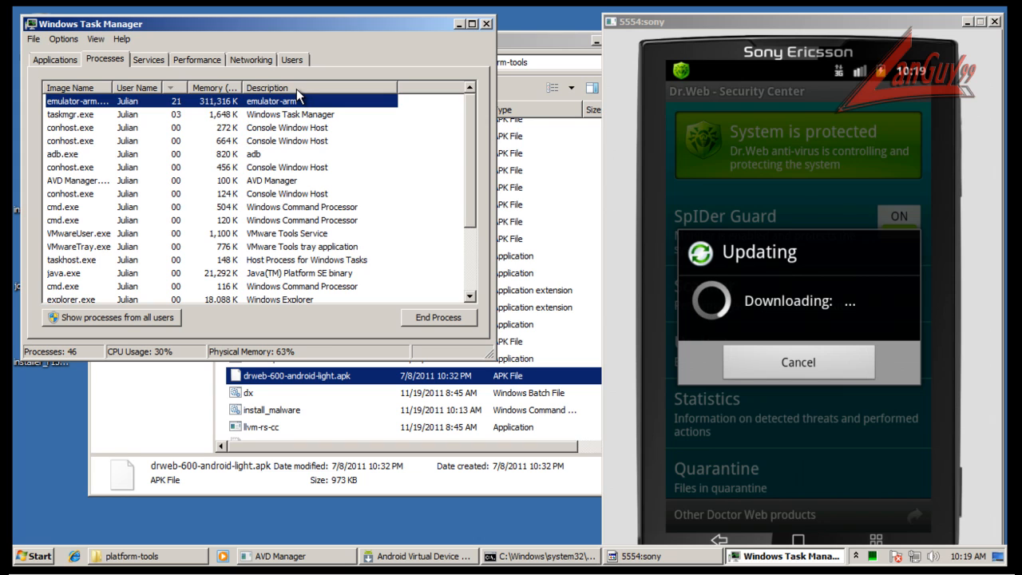
left_click(487, 26)
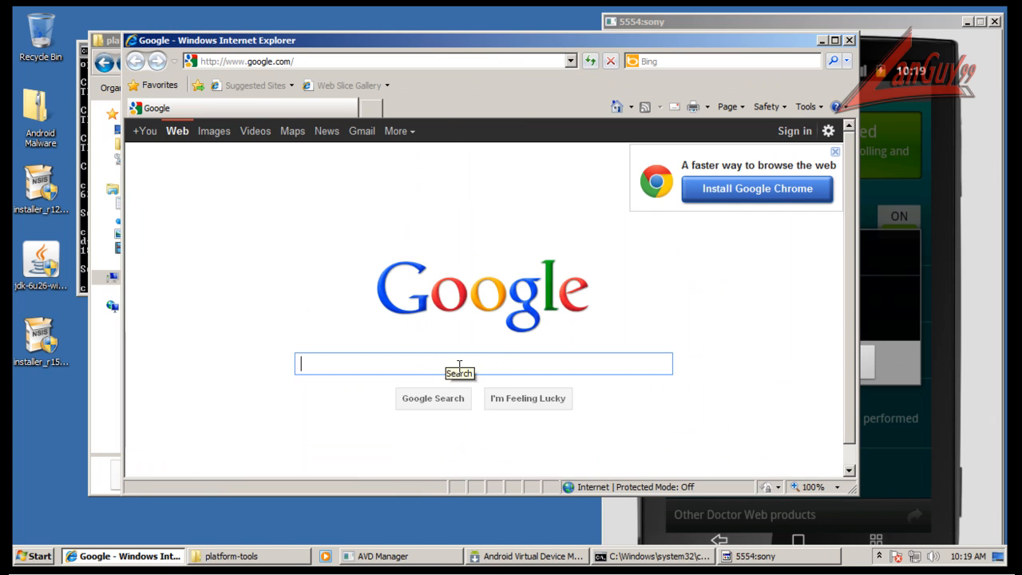
Search Google for "virustotal uploader" in Internet Explorer and open VirusTotal's Advanced page.
left_click(459, 365)
type("virustotal")
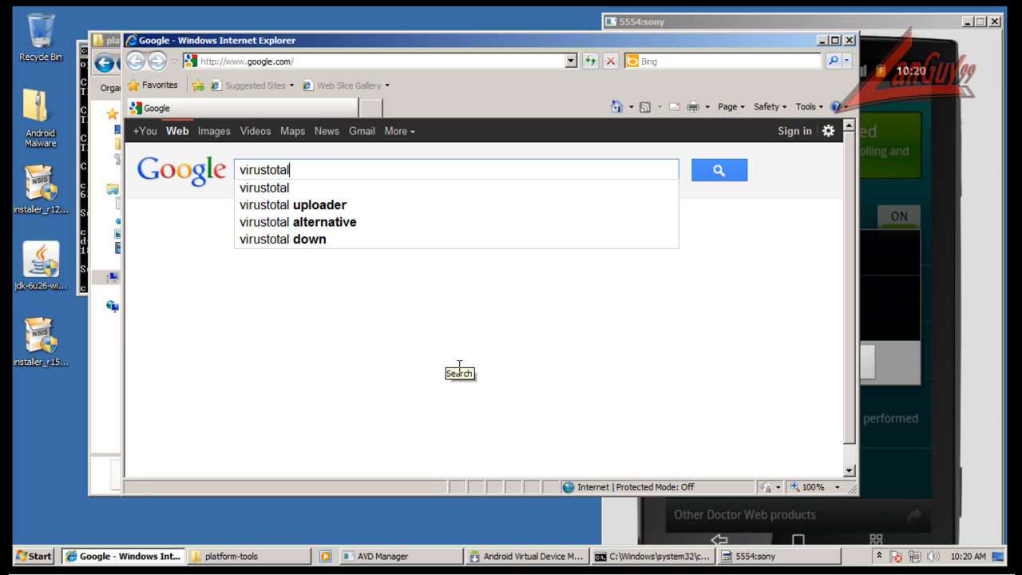
key("Down")
key("Return")
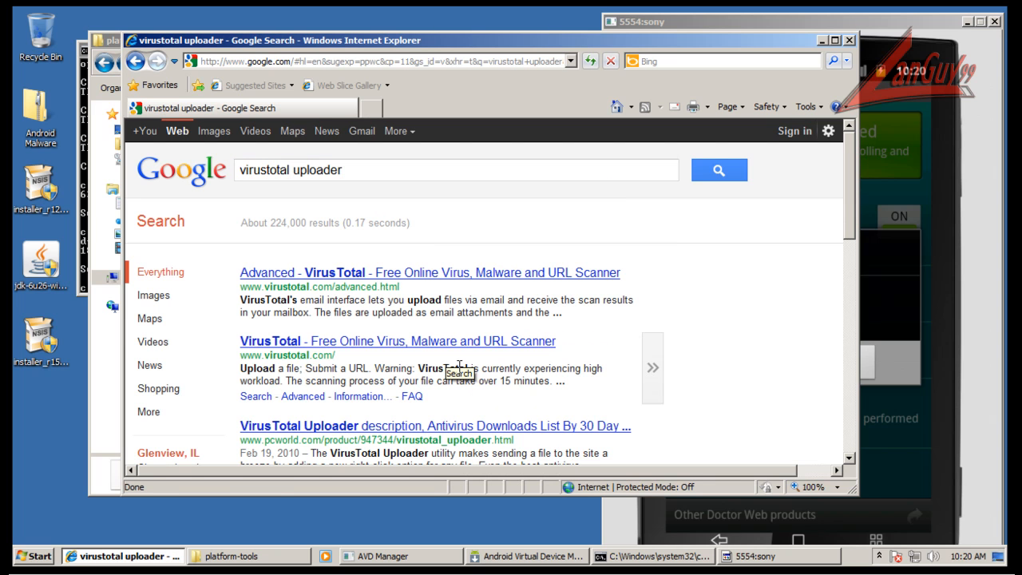
left_click(459, 275)
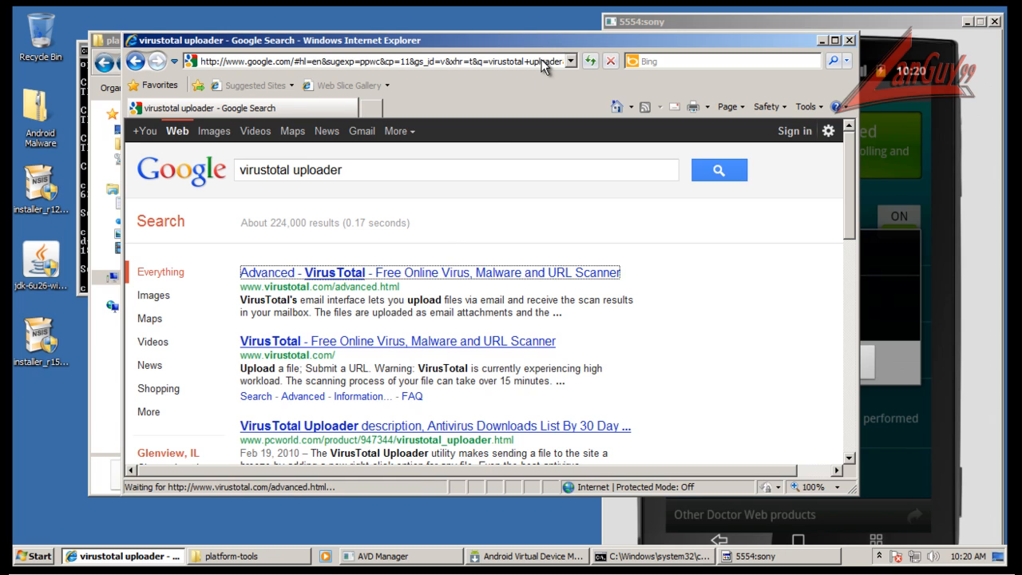
left_click(495, 277)
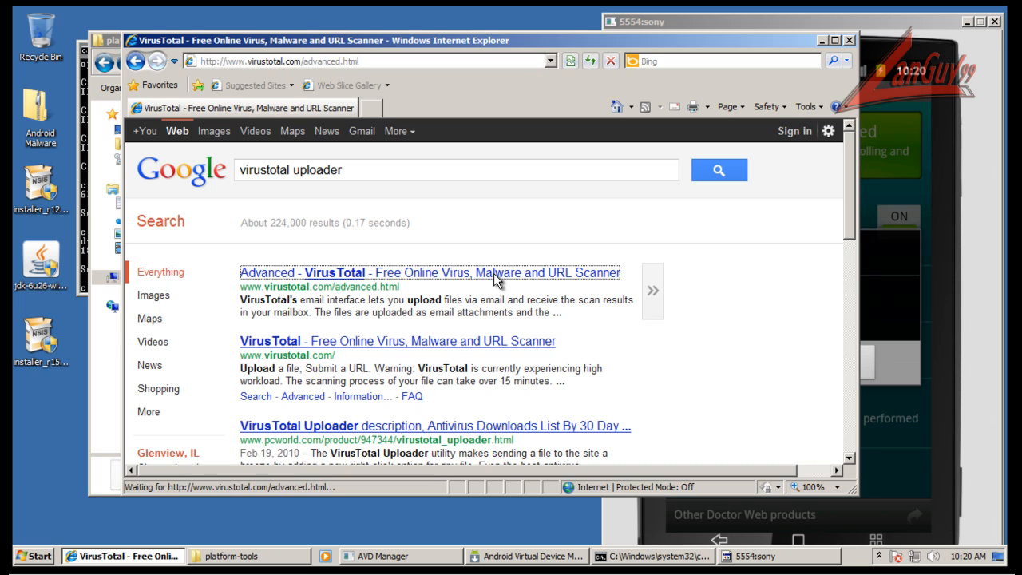
Show the VT Uploader section of VirusTotal's Advanced page.
scroll(620, 326, "down", 5)
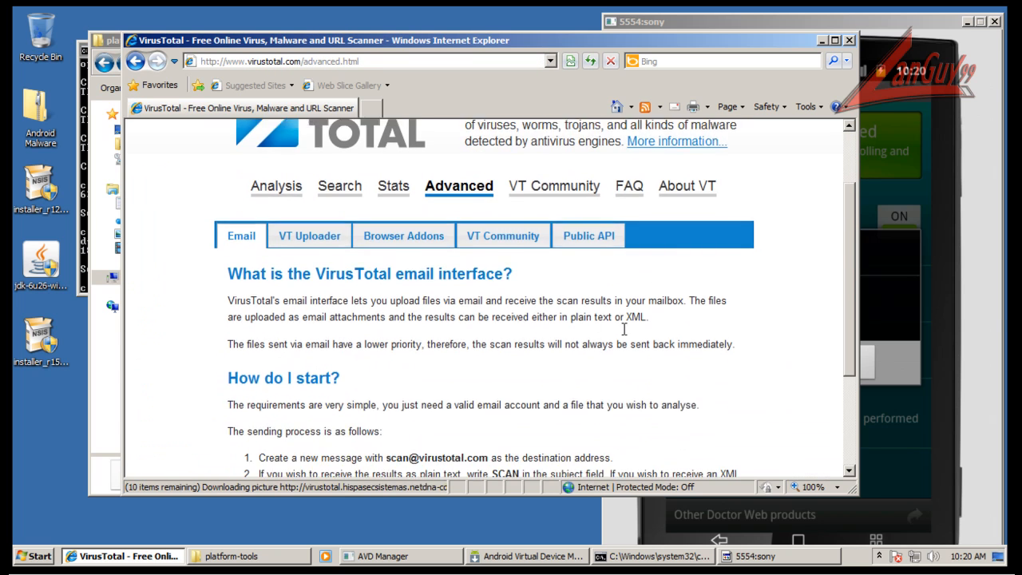
scroll(319, 187, "up", 5)
left_click(320, 271)
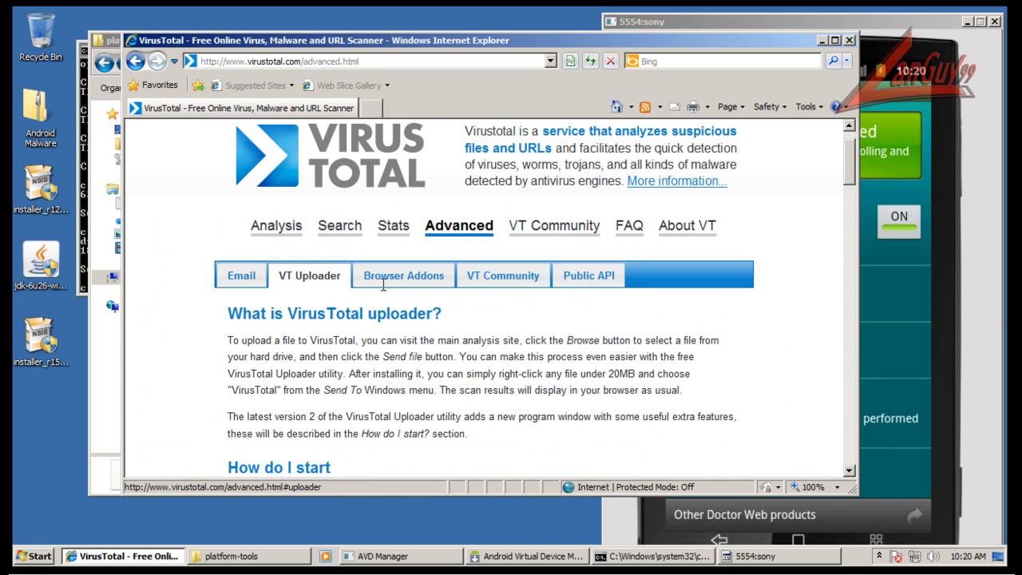
Switch back to the emulator and start a quick scan of the installed applications in Dr.Web's scanner.
left_click(907, 20)
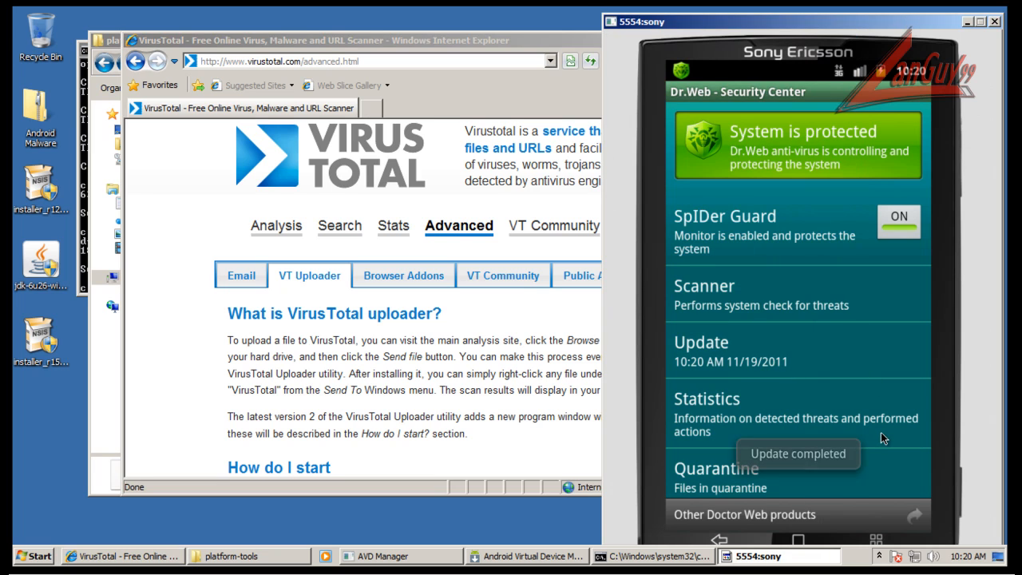
left_click(800, 294)
left_click(750, 128)
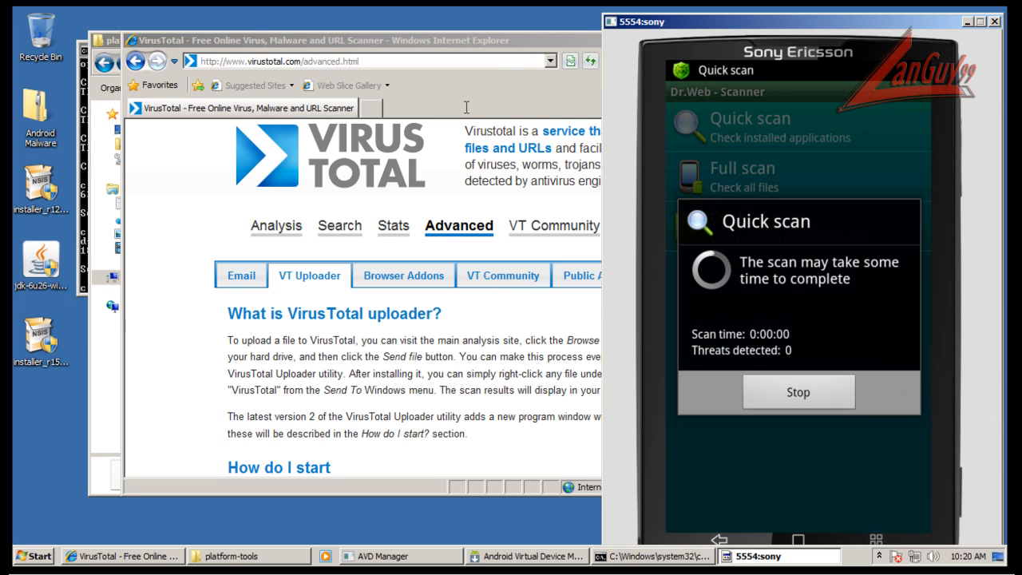
Move and narrow the browser window so it sits beside the emulator, and download and run the VirusTotal Uploader installer from VirusTotal's page.
left_click_drag(480, 36, 377, 36)
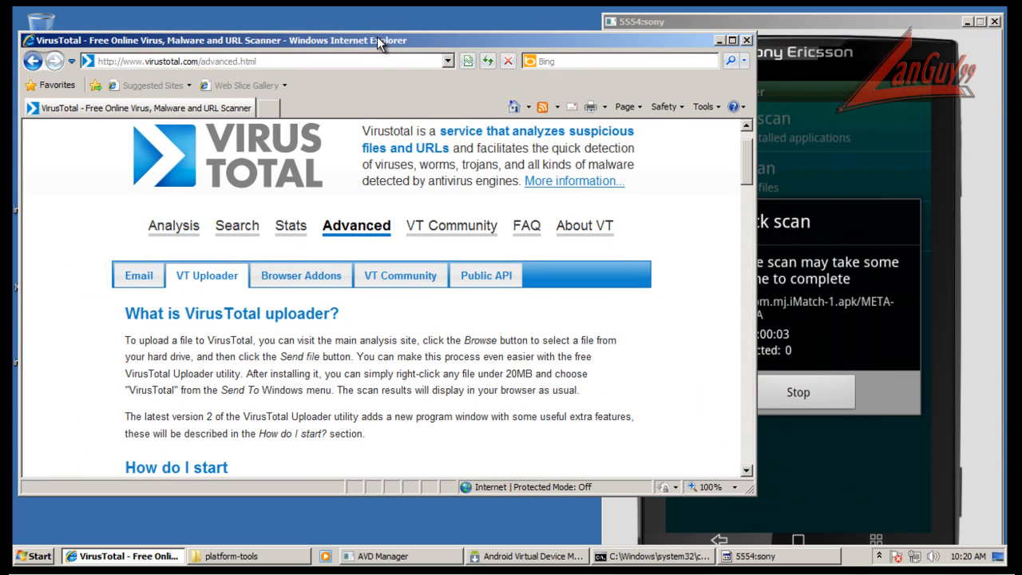
left_click_drag(756, 177, 616, 179)
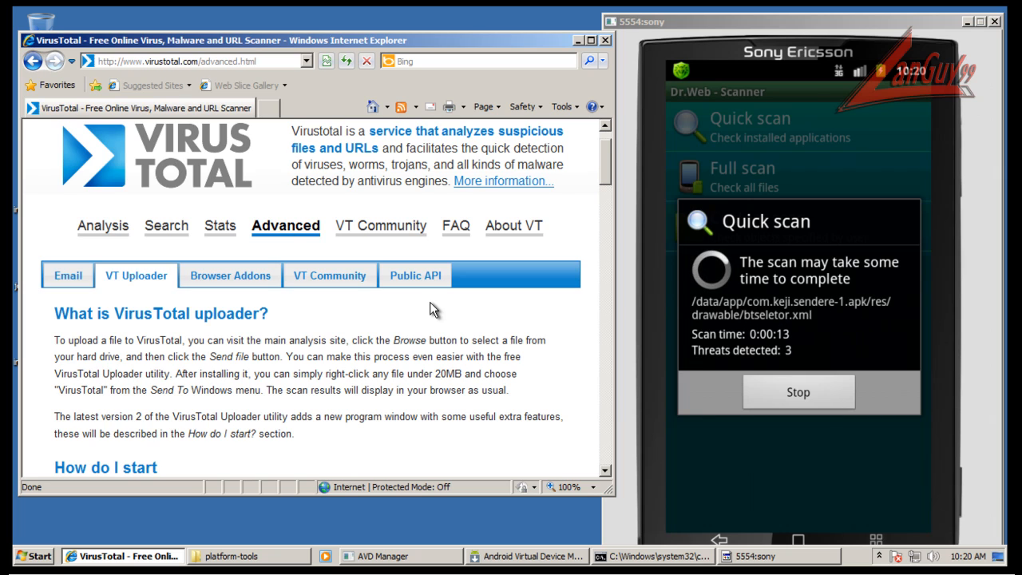
scroll(320, 314, "down", 5)
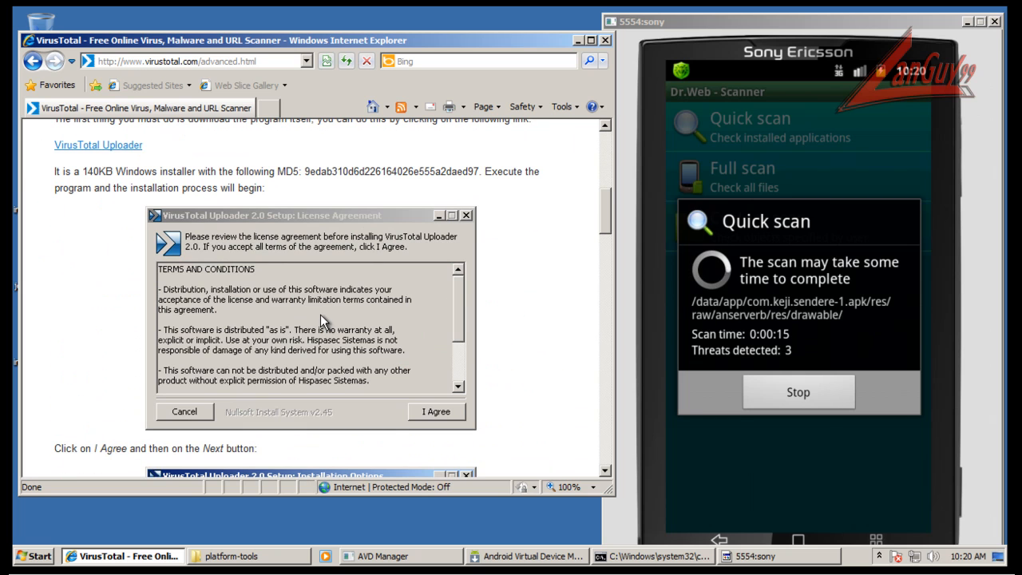
scroll(315, 303, "up", 4)
left_click(96, 306)
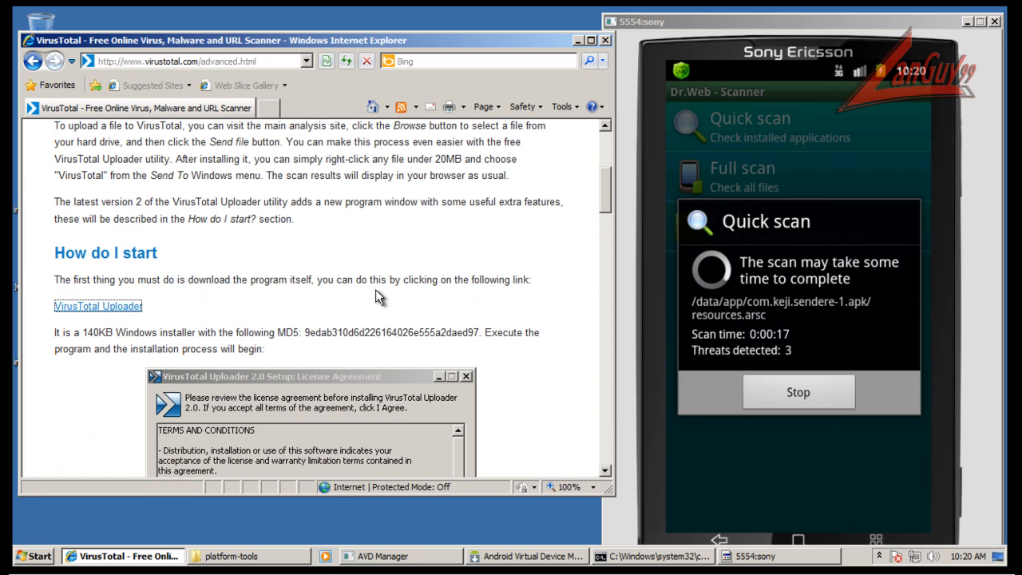
left_click(483, 293)
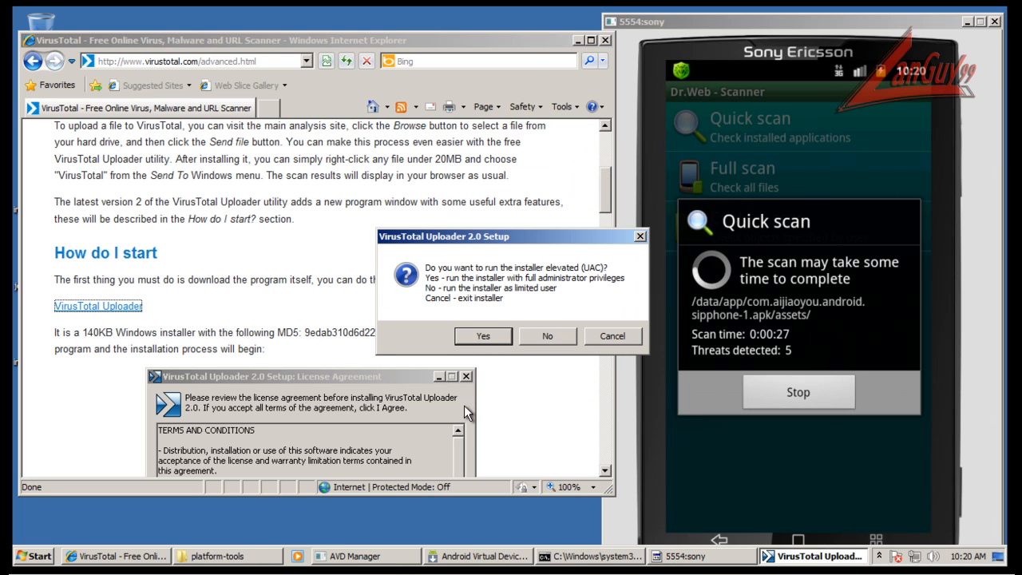
Install VirusTotal Uploader 2.0 with administrator privileges, all components and the default folder, and close the installer and the browser.
left_click(485, 335)
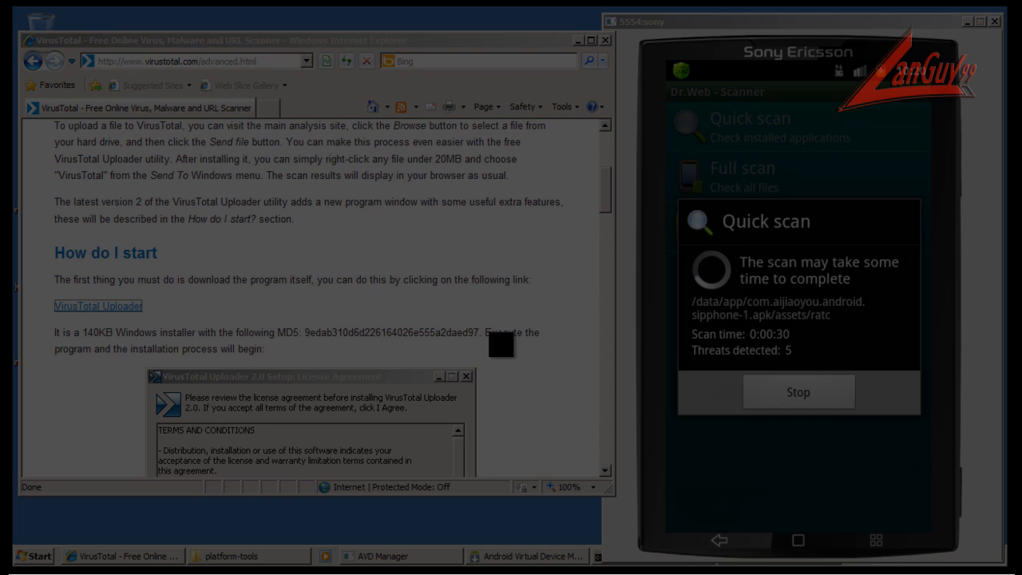
left_click(571, 306)
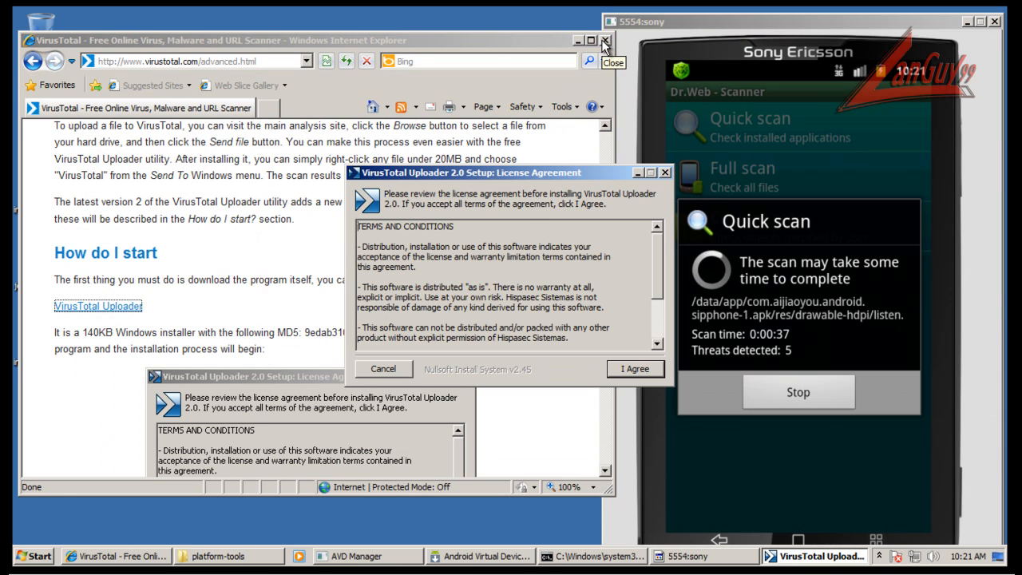
left_click(625, 371)
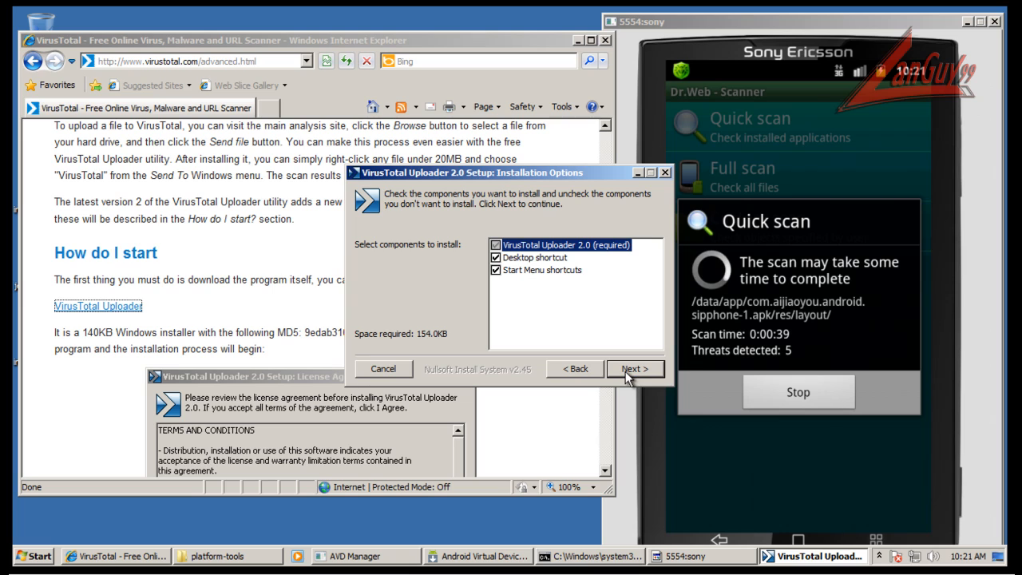
left_click(627, 371)
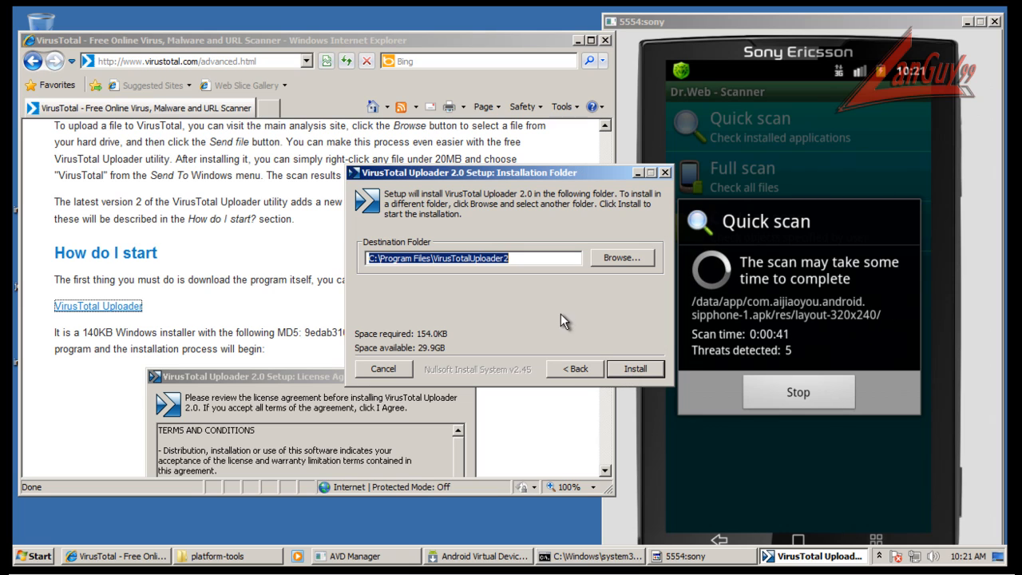
left_click(634, 369)
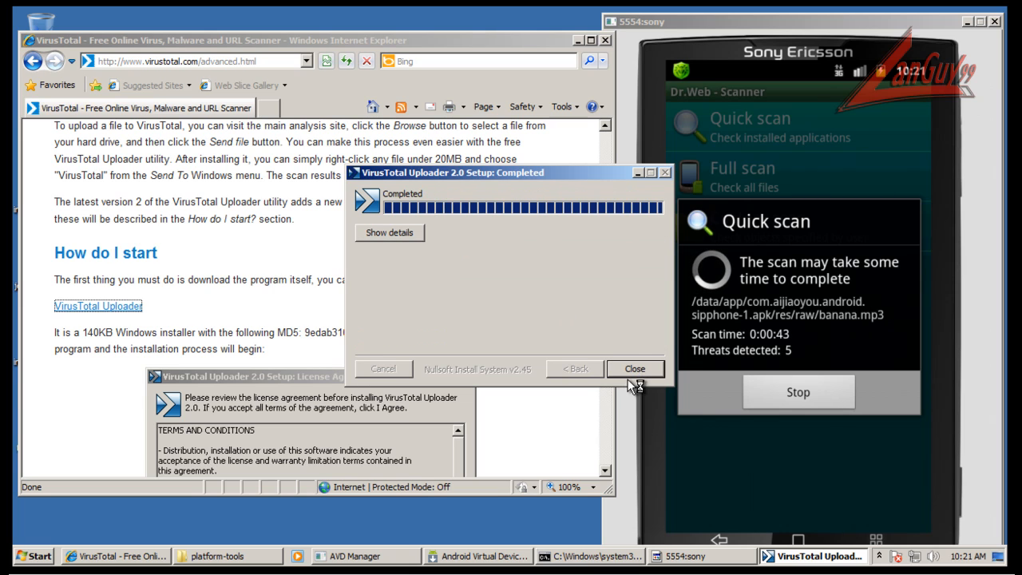
left_click(623, 373)
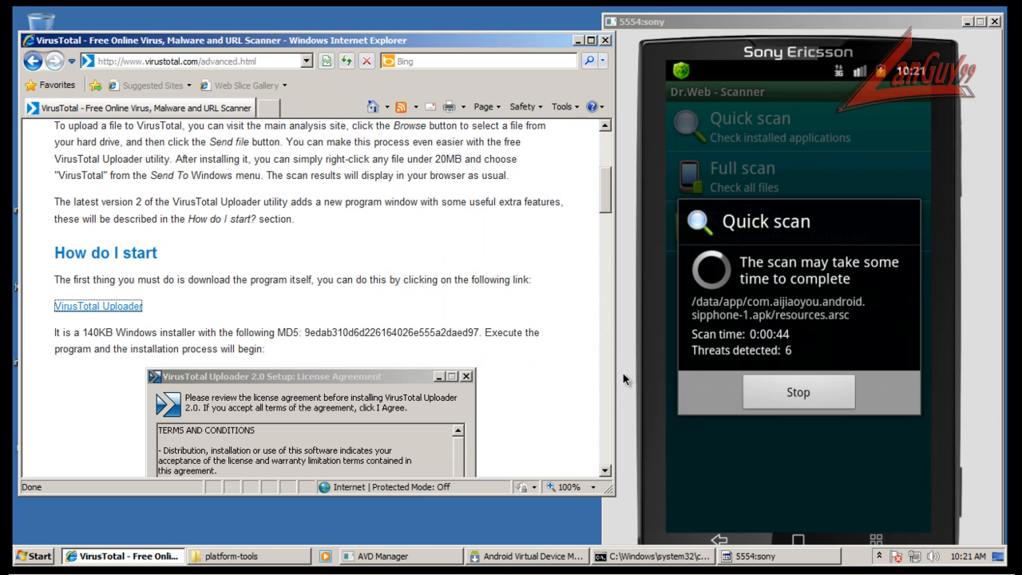
left_click(603, 40)
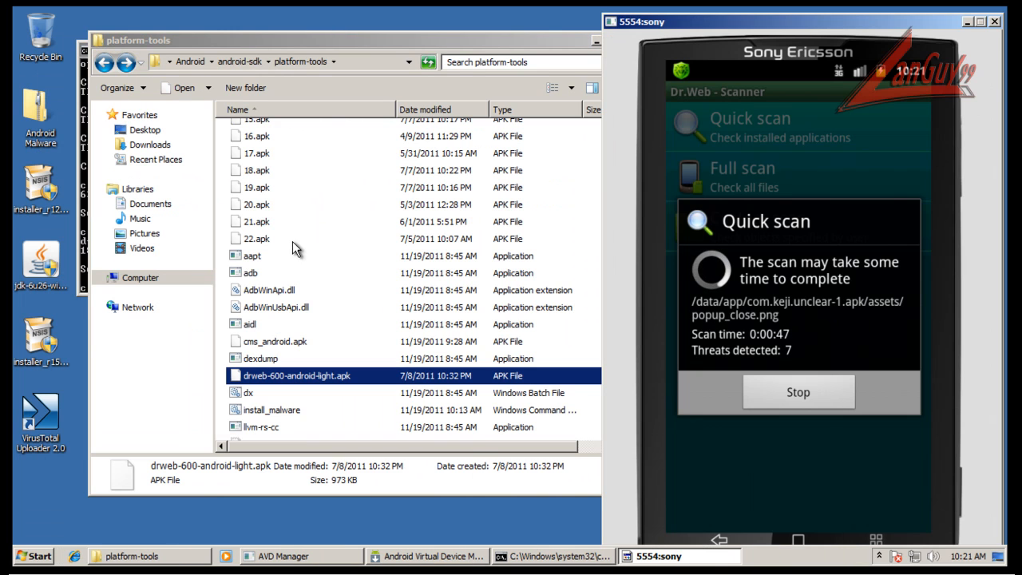
Try to send all the numbered samples, 1.apk through 22.apk, from the platform-tools folder to VirusTotal.
left_click(264, 239)
key("shift+Up")
key("shift+Up")
key("shift+Up")
key("shift+Up")
key("shift+Up")
key("shift+Up")
key("shift+Up")
key("shift+Up")
key("shift+Up")
key("shift+Up")
key("shift+Up")
key("shift+Up")
key("shift+Up")
key("shift+Up")
key("shift+Up")
key("shift+Up")
key("shift+Up")
key("shift+Up")
key("shift+Up")
key("shift+Up")
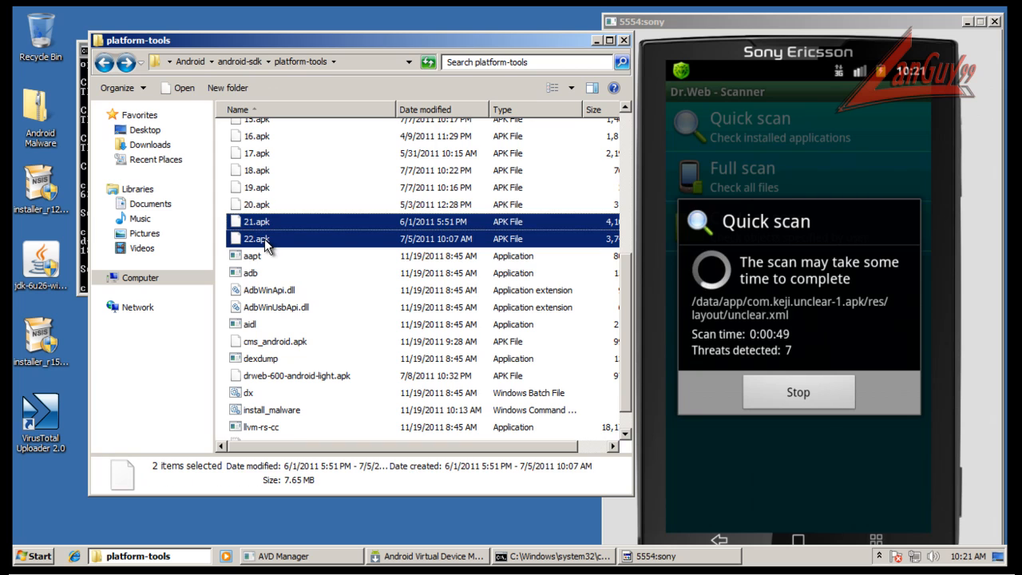
key("shift+Down")
key("shift+Down")
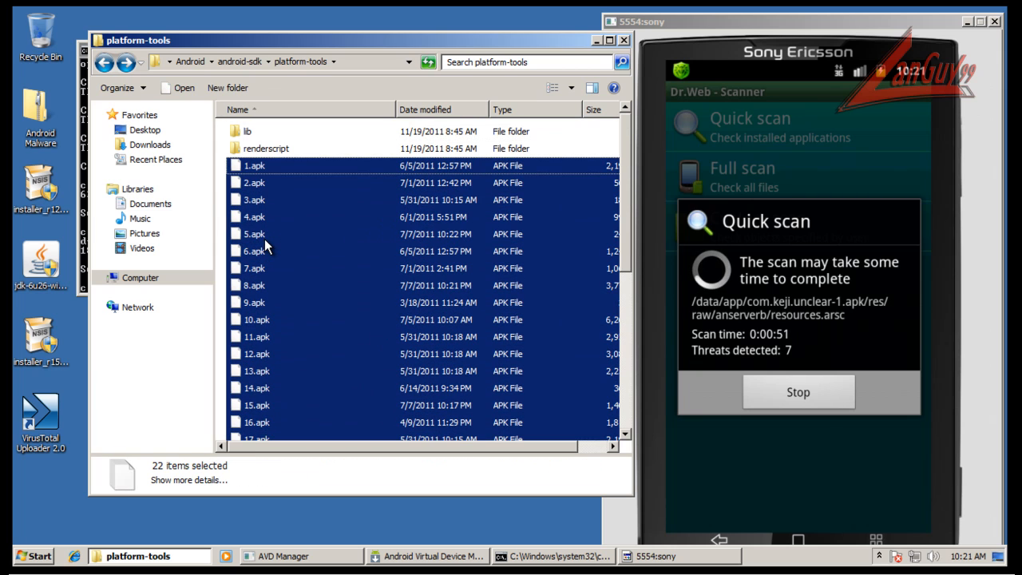
scroll(265, 238, "down", 4)
right_click(264, 240)
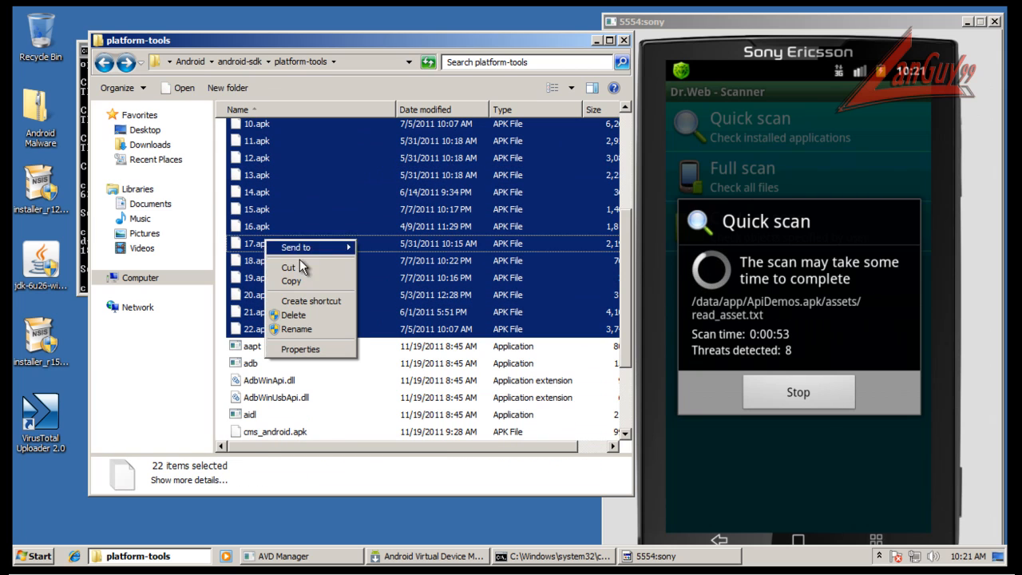
mouse_move(321, 252)
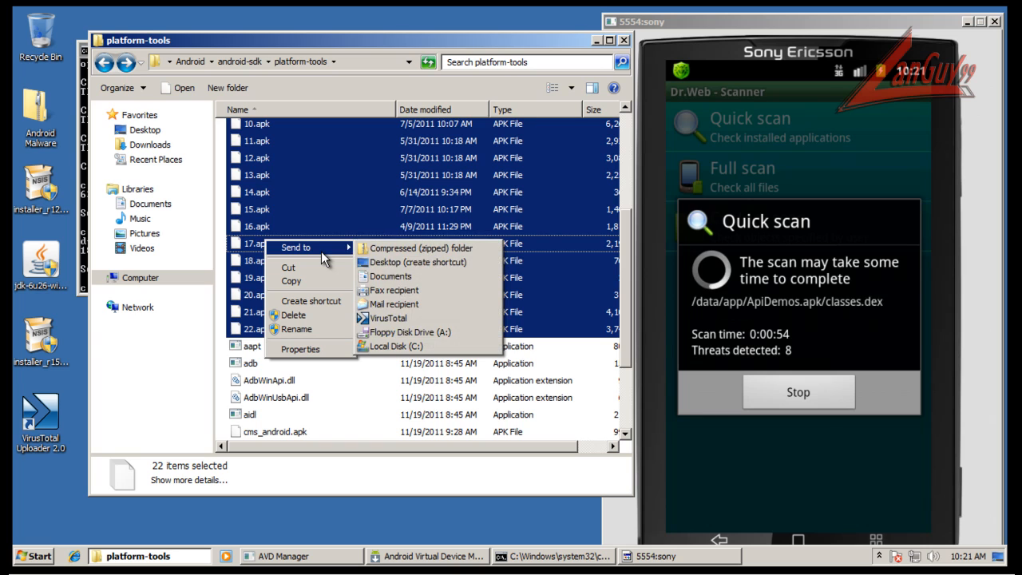
left_click(388, 320)
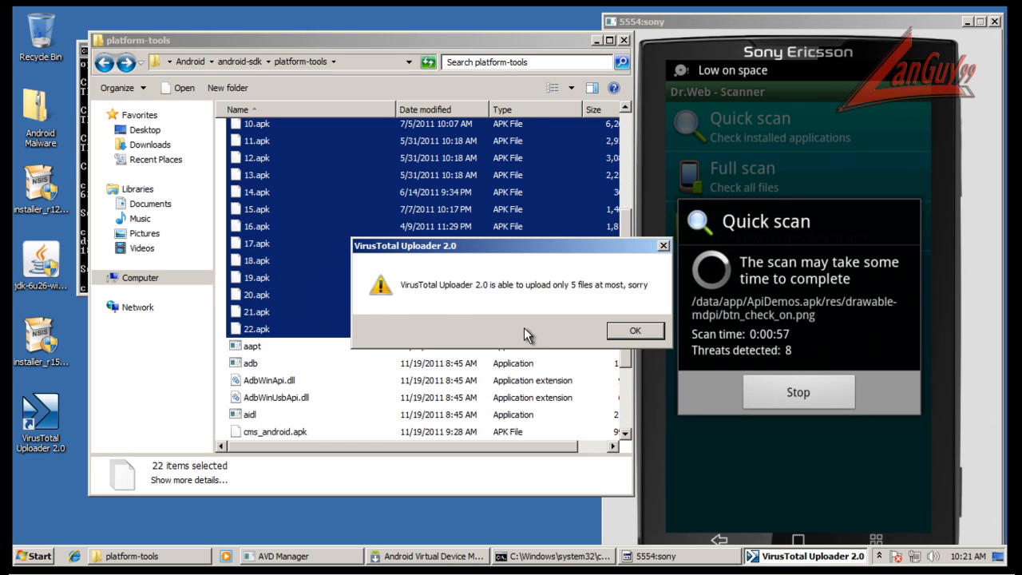
left_click(649, 329)
Send only 1.apk through 5.apk from the platform-tools folder to VirusTotal.
scroll(272, 202, "up", 4)
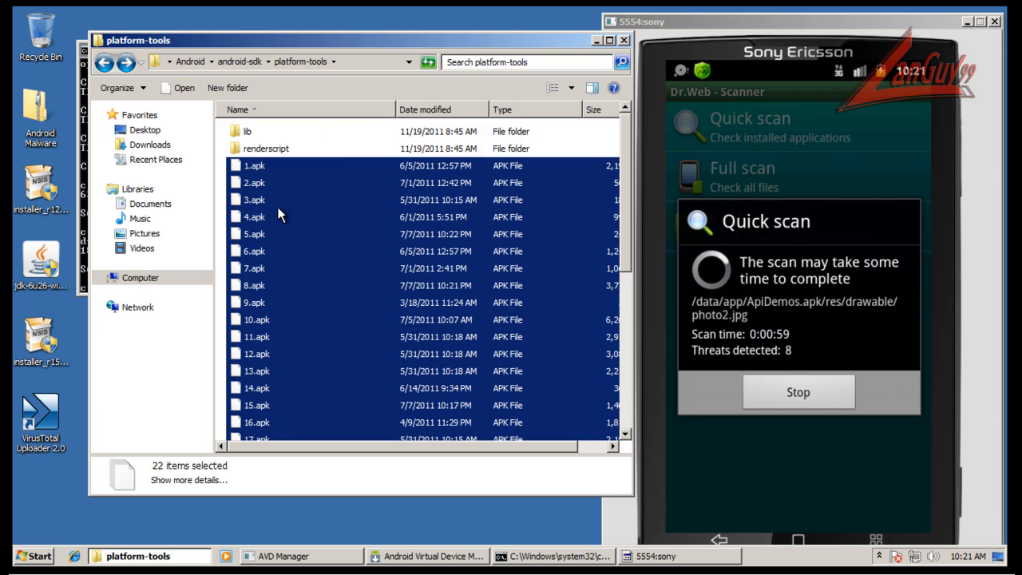
left_click(260, 167)
key("shift+Down")
key("shift+Down")
key("shift+Down")
key("shift+Down")
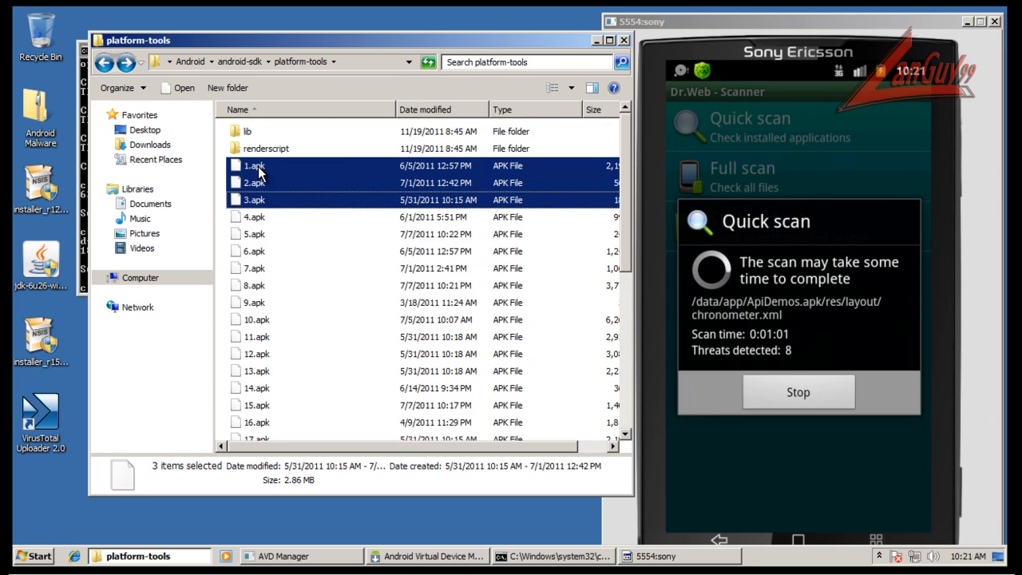
right_click(262, 173)
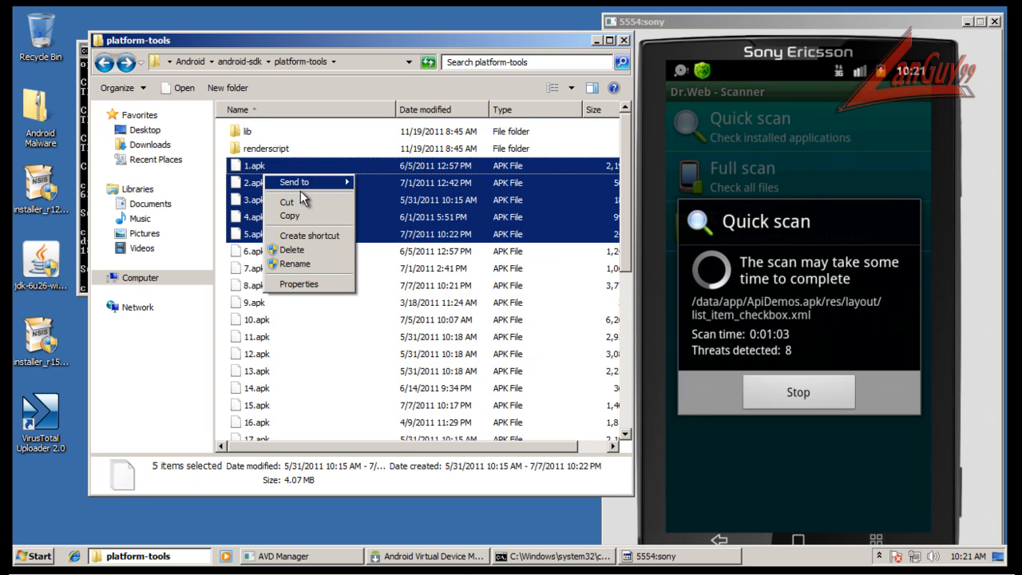
mouse_move(333, 186)
left_click(439, 251)
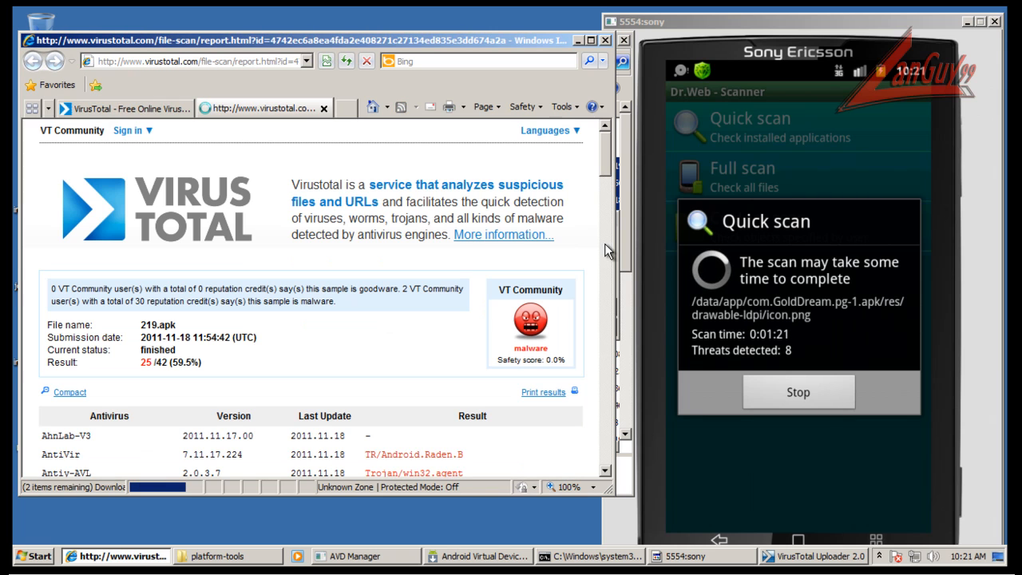
Widen the browser window and examine the antivirus results in the VirusTotal report for 218.apk, including the Comodo and DrWeb rows.
left_click_drag(615, 243, 867, 231)
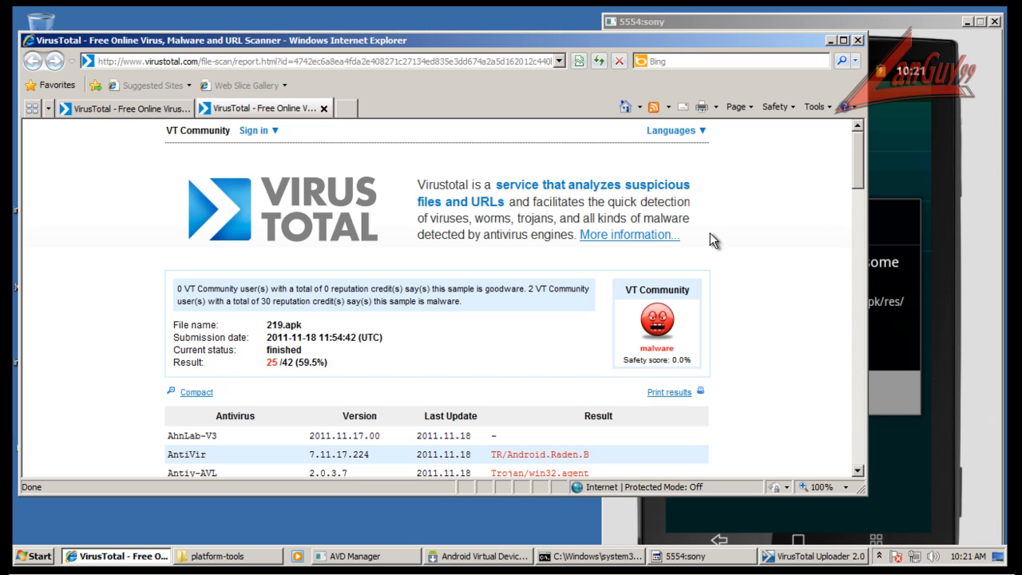
left_click(128, 108)
scroll(228, 226, "down", 2)
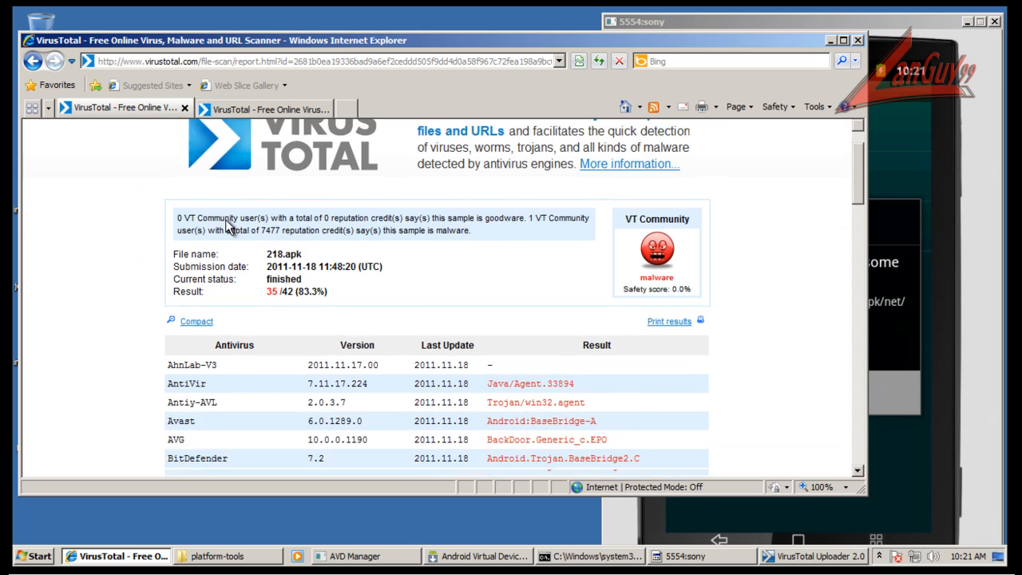
scroll(227, 226, "down", 5)
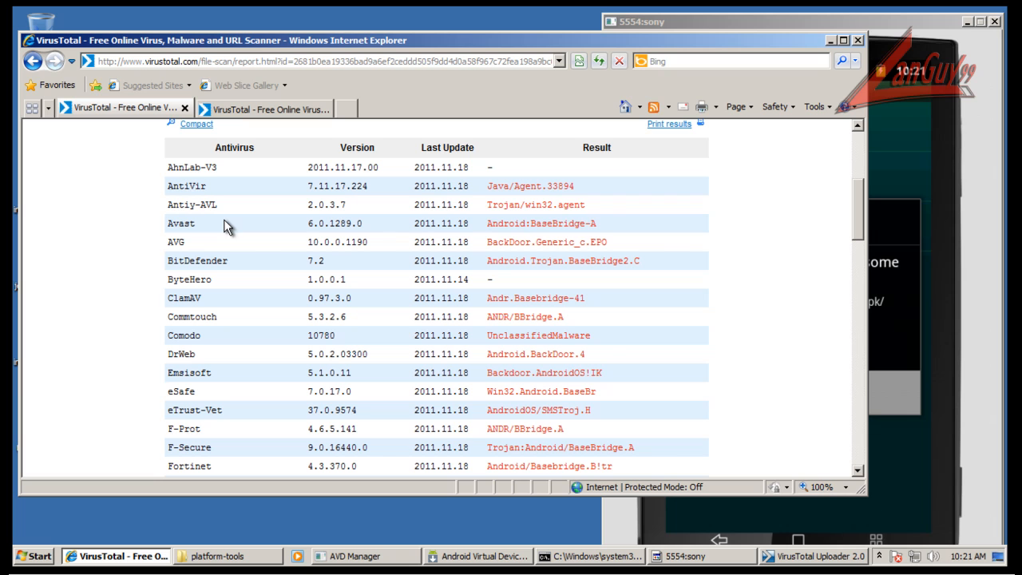
scroll(727, 343, "up", 7)
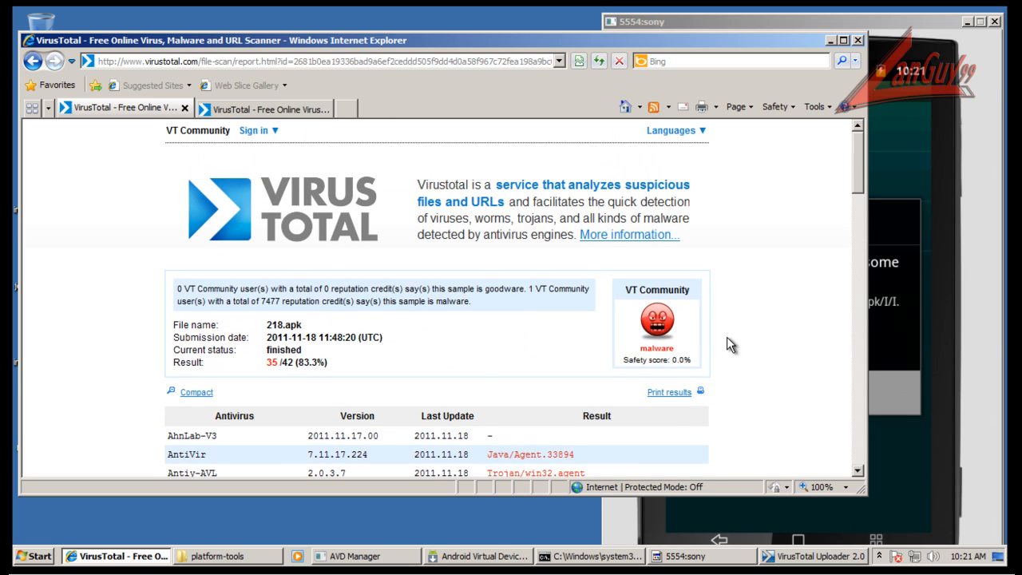
scroll(726, 337, "down", 4)
scroll(575, 291, "down", 3)
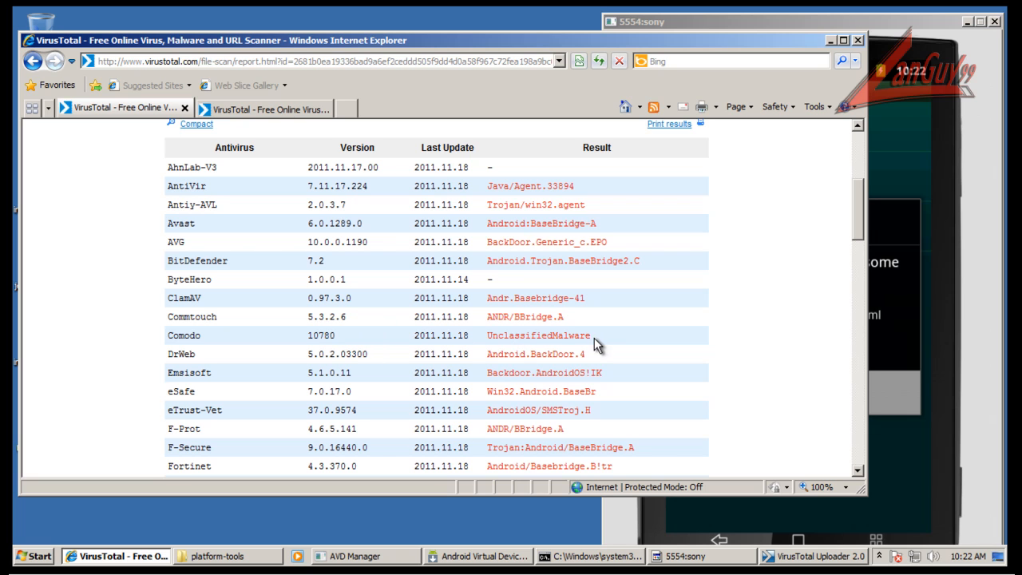
Review the antivirus results in the VirusTotal report for 219.apk, and close the VirusTotal Uploader window.
left_click(239, 109)
scroll(548, 309, "down", 8)
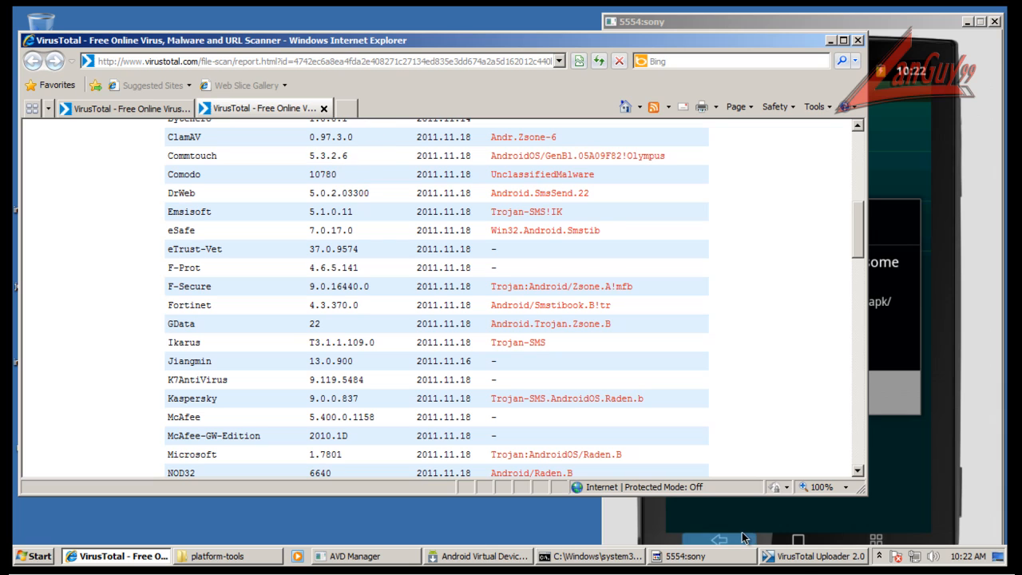
left_click(801, 558)
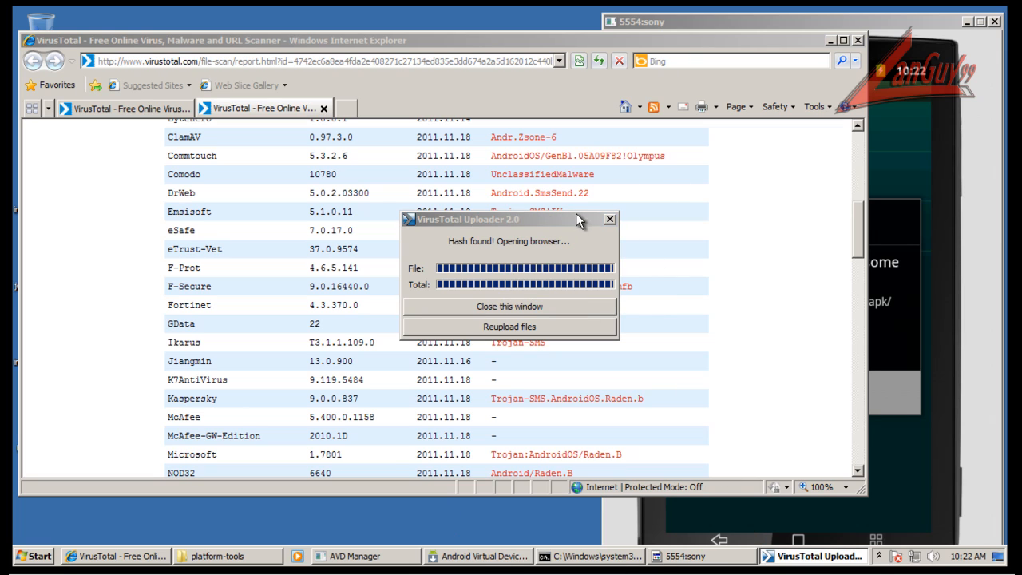
left_click(535, 306)
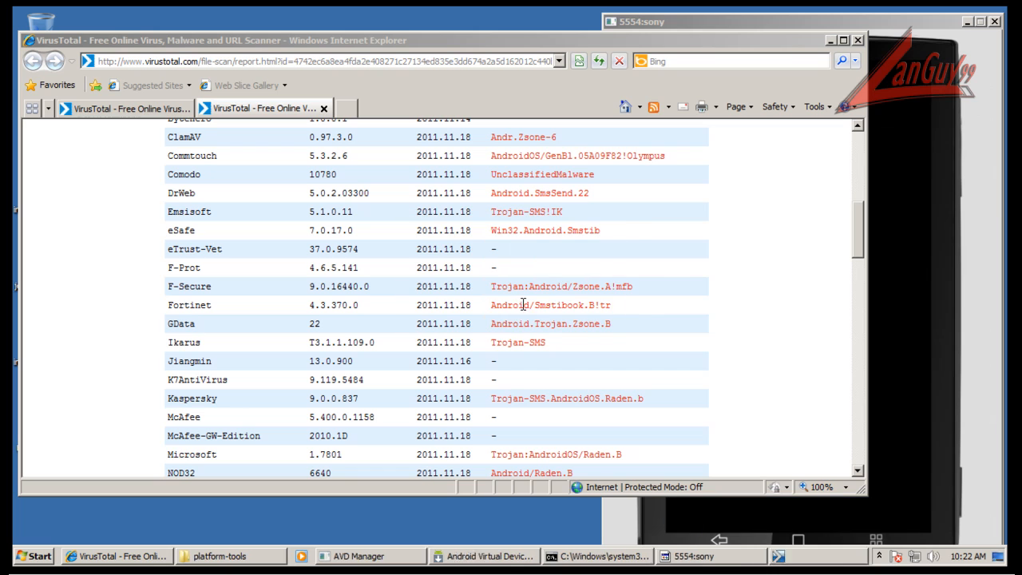
Switch to the emulator, submit the error report from Dr.Web's notification without a comment, and run the quick scan again.
left_click(729, 24)
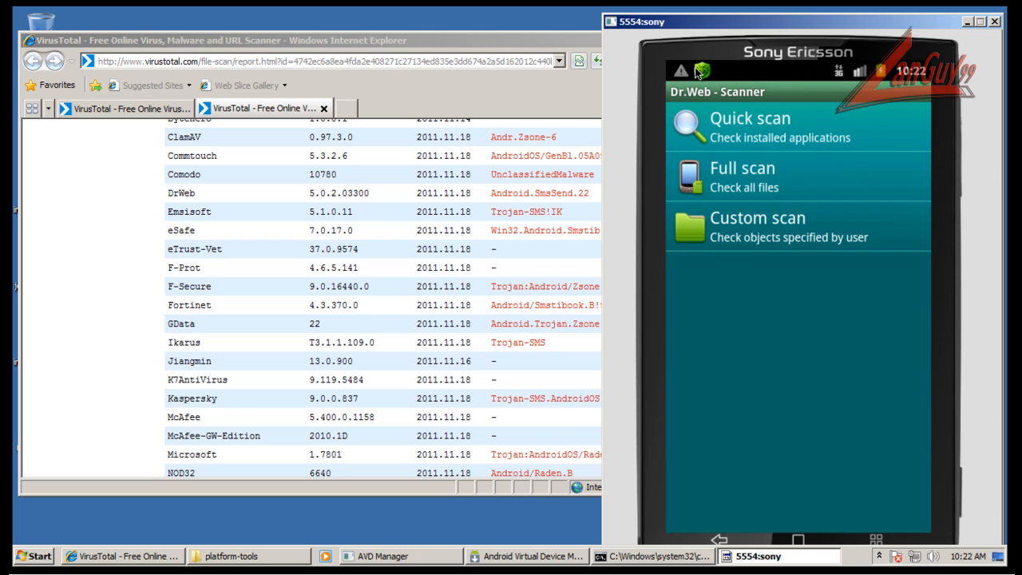
left_click_drag(790, 296, 790, 304)
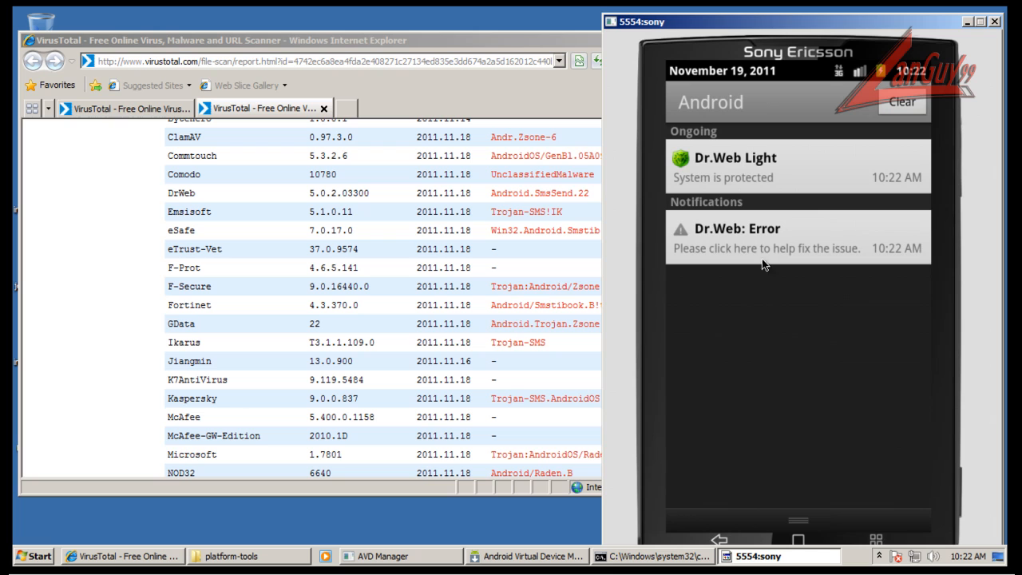
left_click(762, 251)
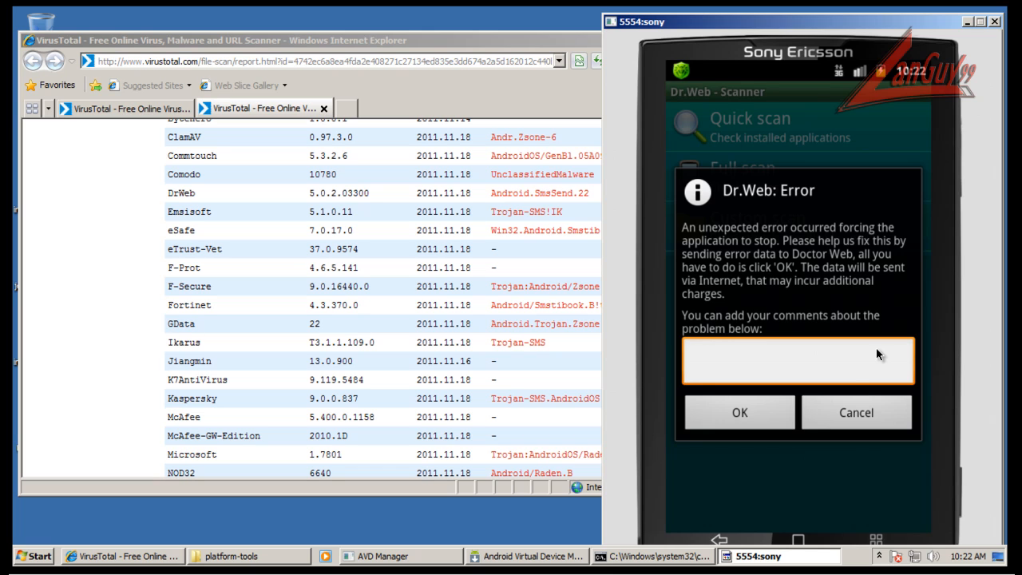
left_click(782, 413)
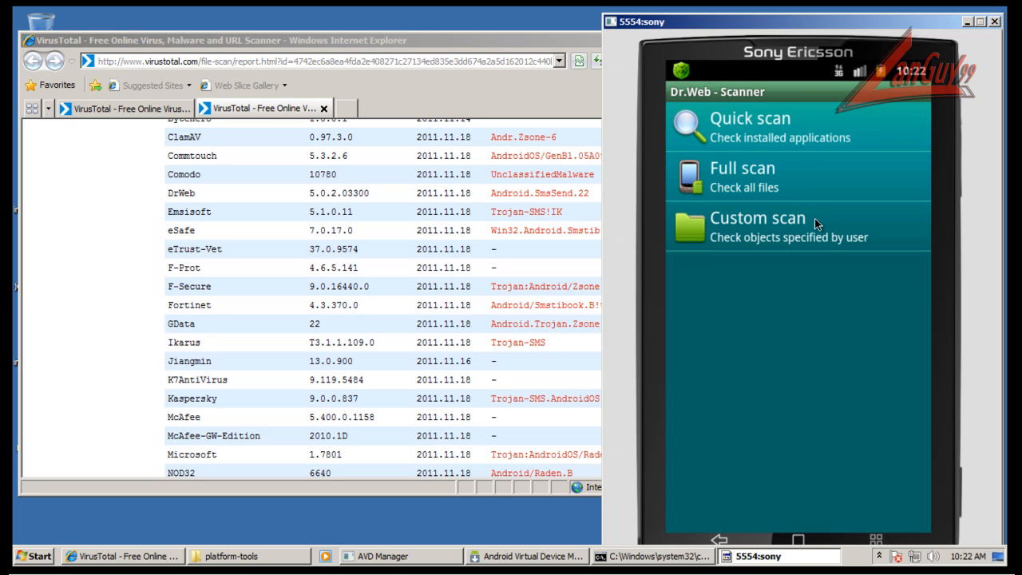
left_click(772, 126)
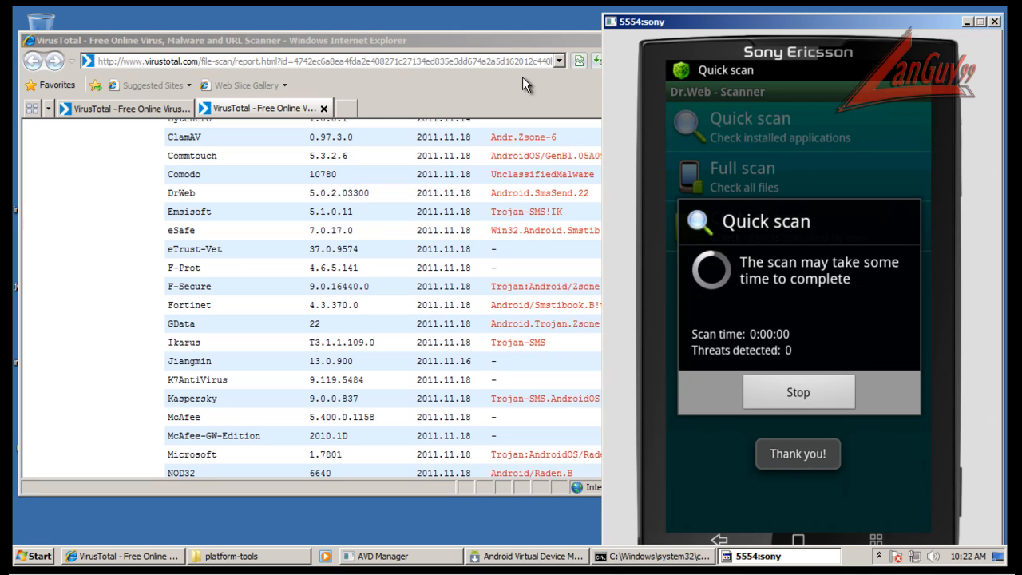
Return to the VirusTotal report for 219.apk and close Internet Explorer with all its tabs.
left_click(527, 44)
scroll(758, 285, "up", 5)
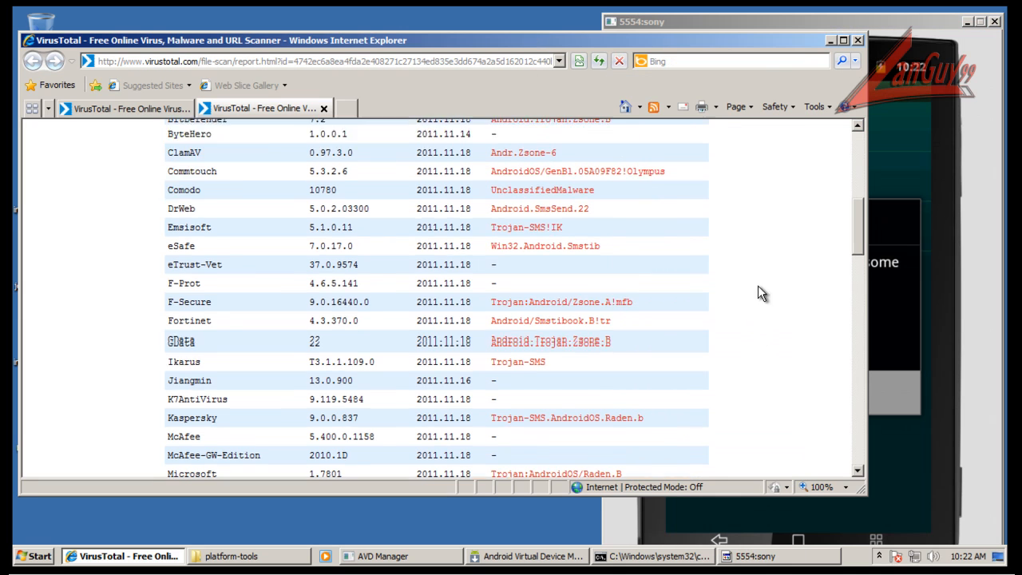
left_click(858, 41)
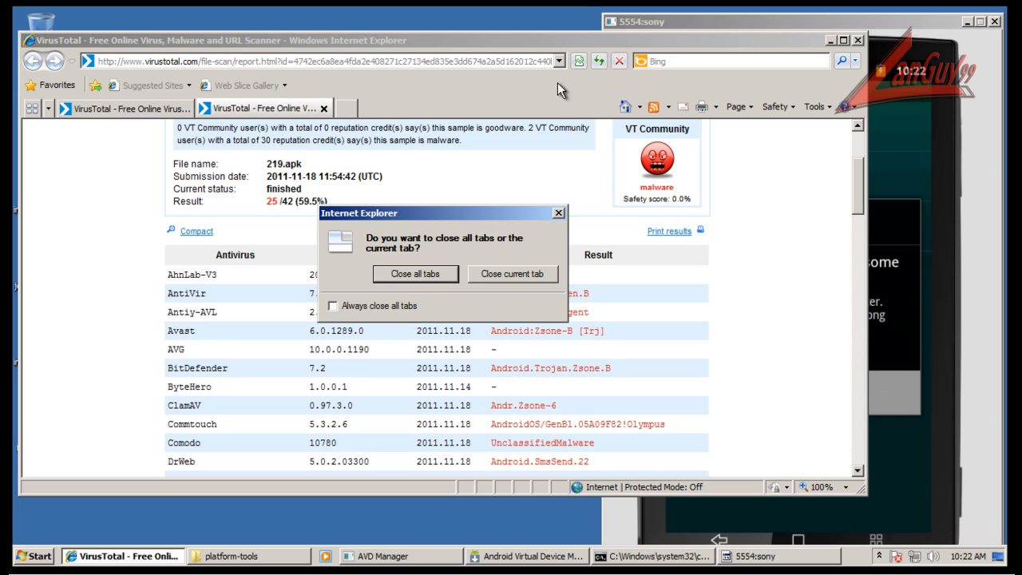
left_click(410, 270)
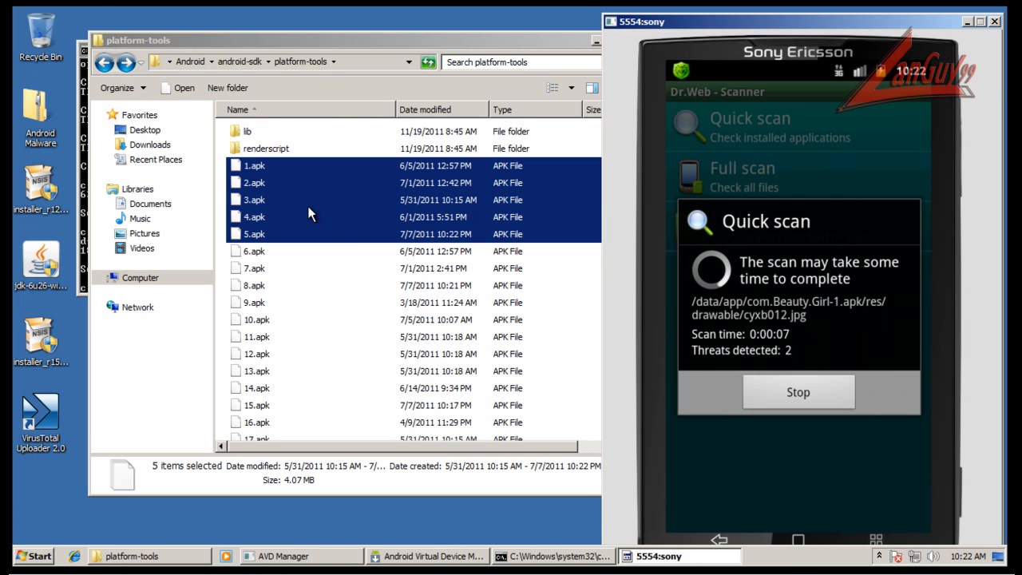
Try to send the selected samples 1.apk through 5.apk to VirusTotal again.
right_click(294, 181)
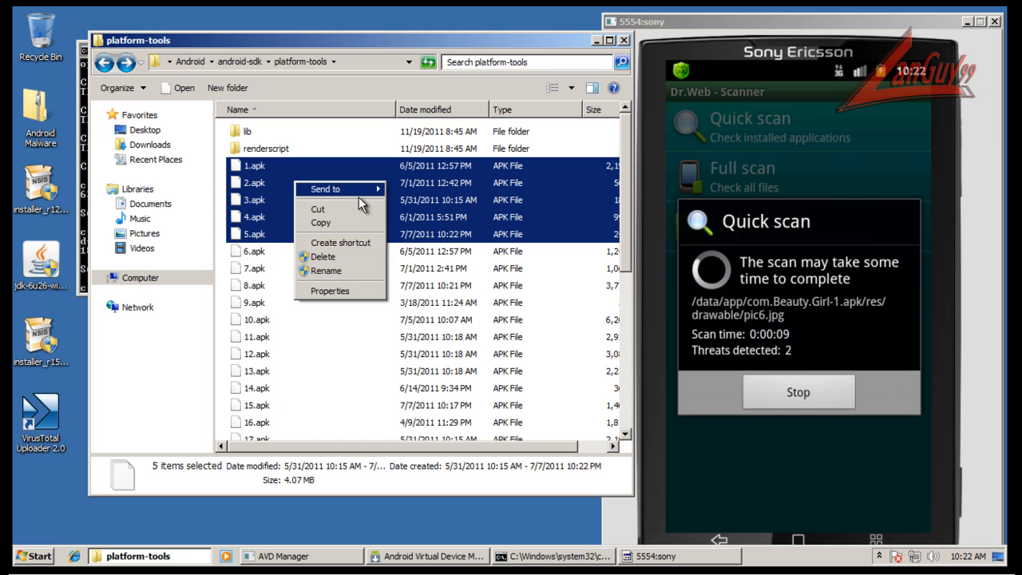
mouse_move(359, 192)
left_click(427, 263)
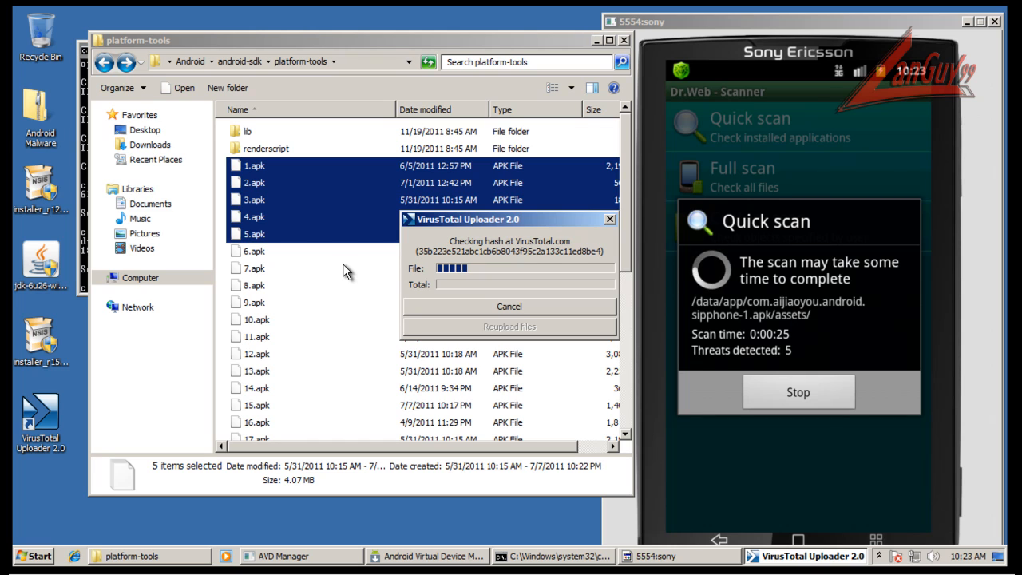
Stop the running Dr.Web quick scan in the emulator.
left_click(832, 399)
left_click(818, 403)
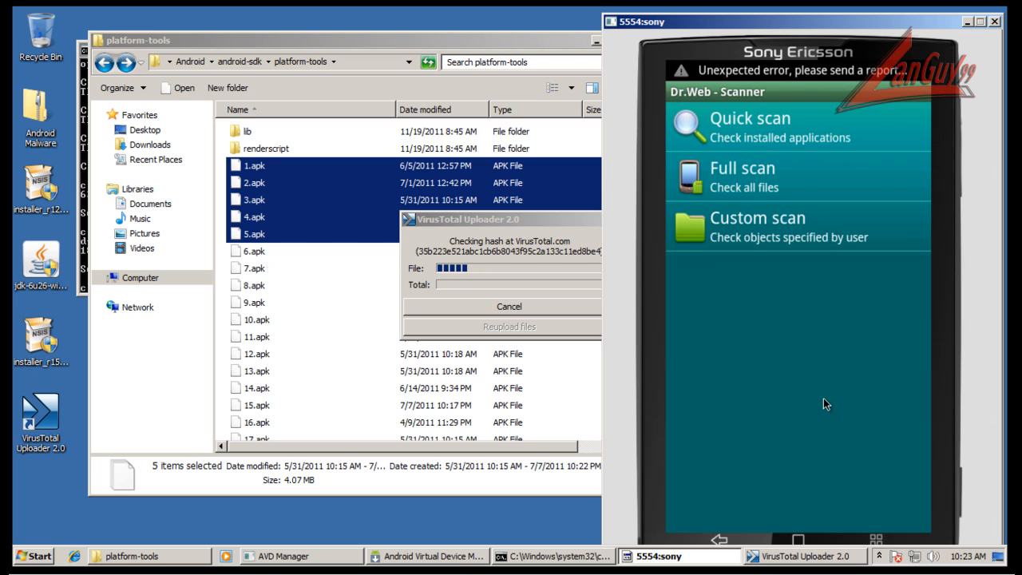
scroll(823, 398, "down", 3)
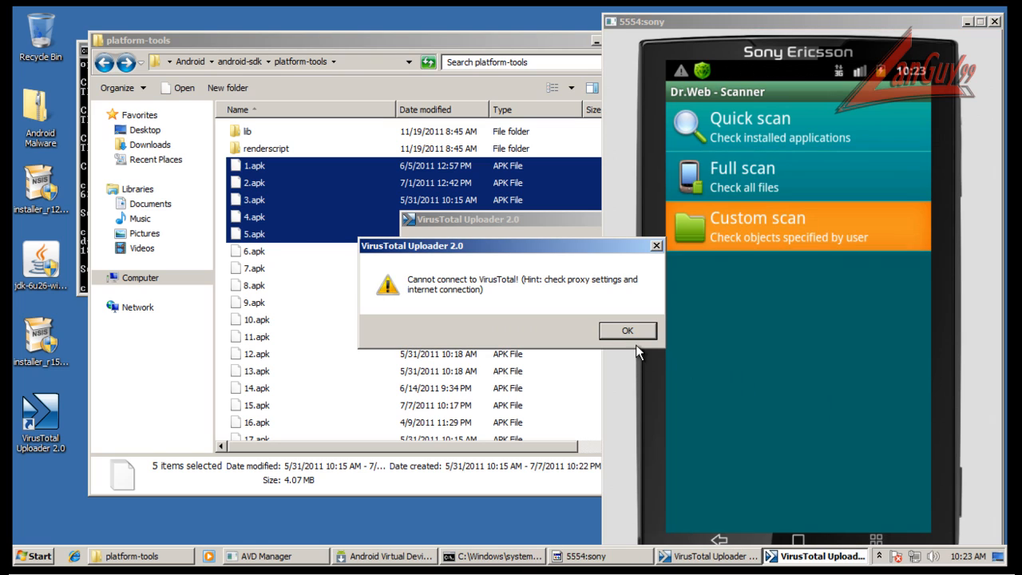
Dismiss the VirusTotal Uploader connection error, move the uploader clear of the emulator and cancel the upload.
left_click(629, 330)
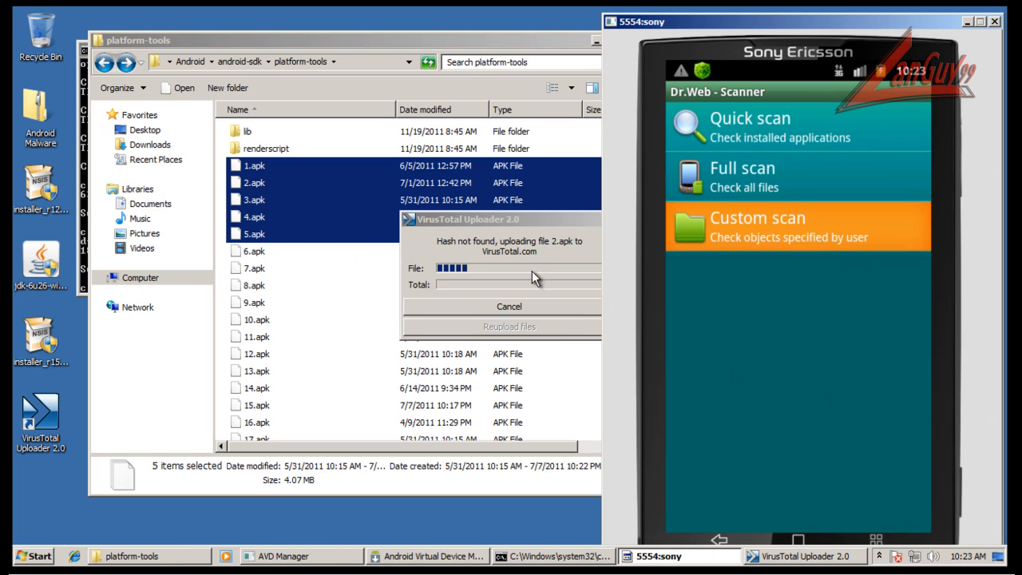
left_click(564, 218)
left_click_drag(565, 218, 459, 276)
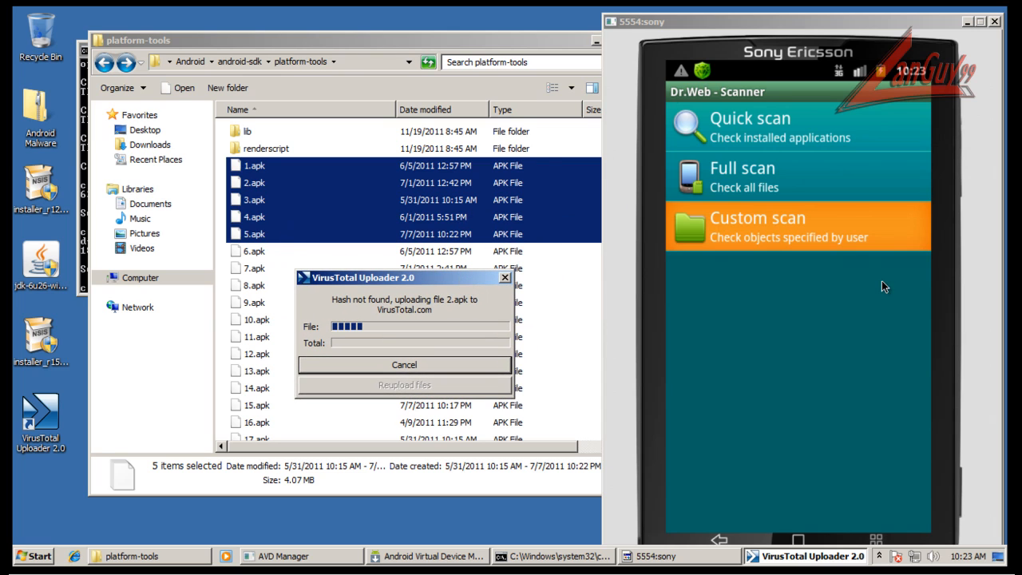
left_click(822, 343)
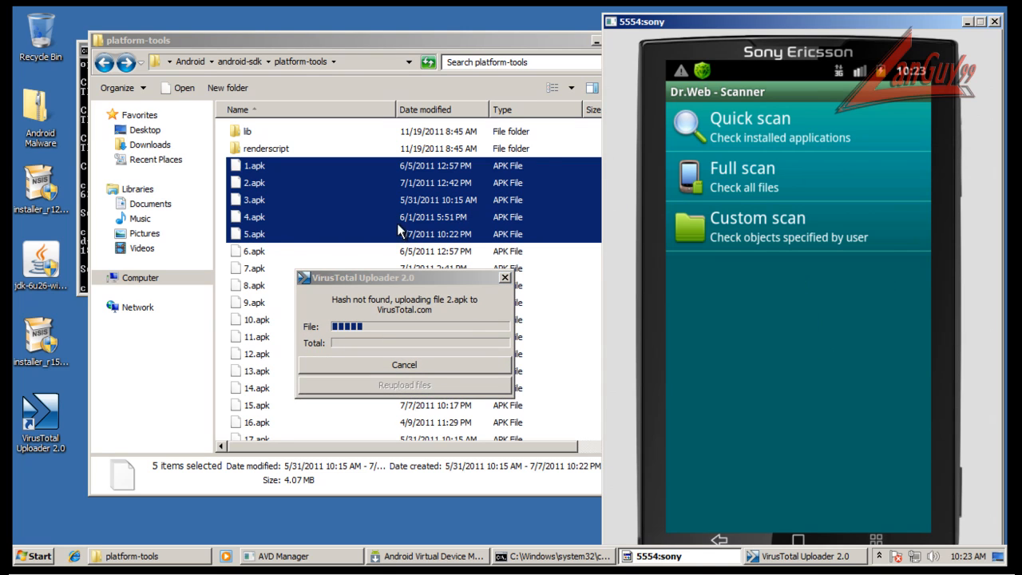
left_click(465, 364)
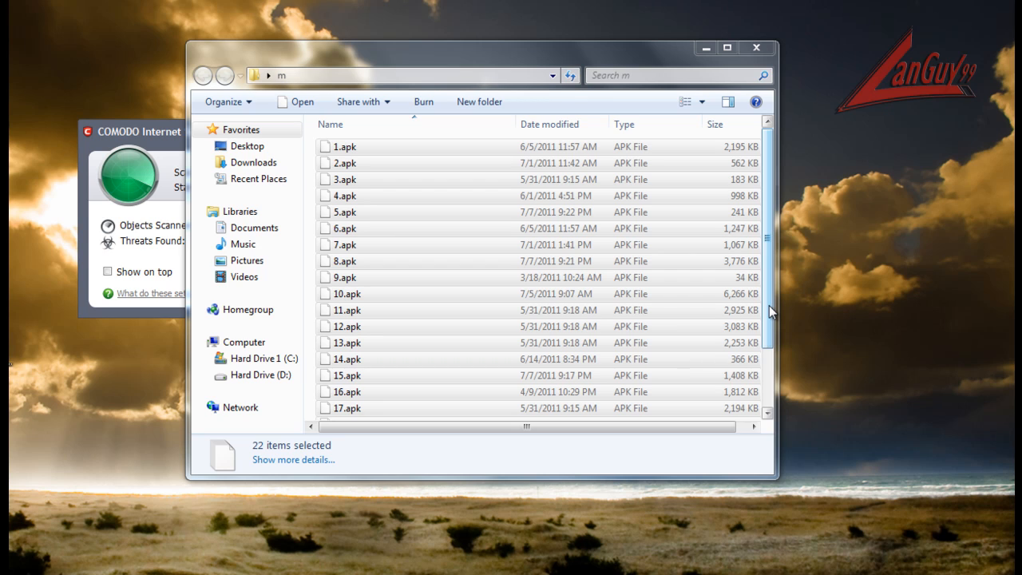
Look through the APK samples in folder m and examine the threats listed in the finished COMODO Internet Security Premium scan.
left_click_drag(770, 312, 772, 381)
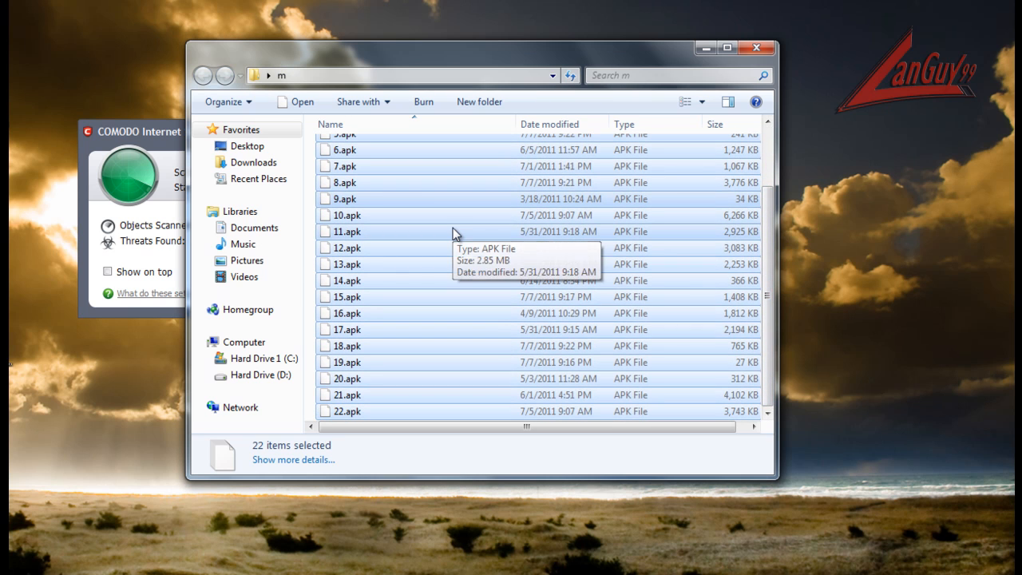
scroll(475, 261, "up", 2)
left_click(144, 131)
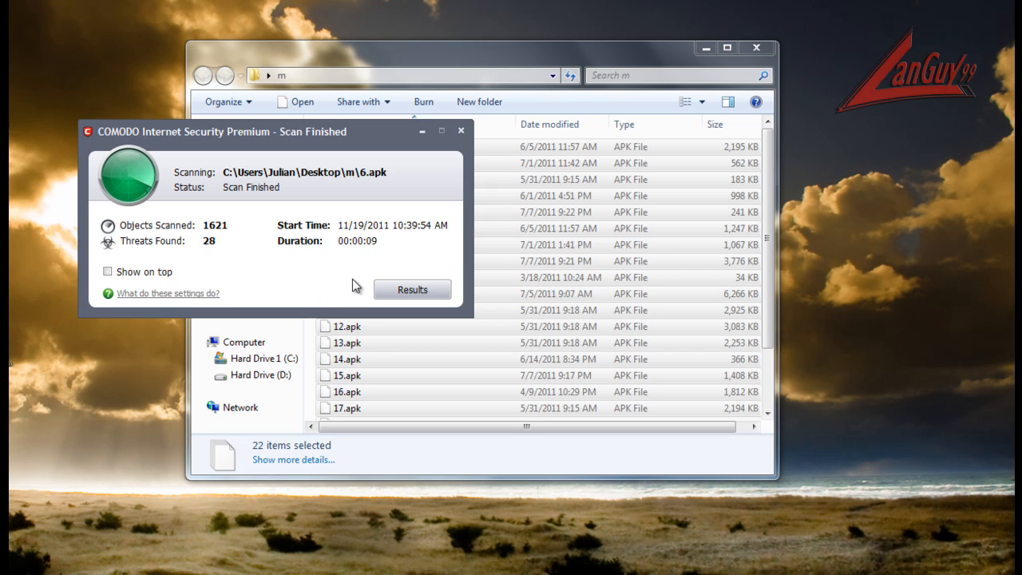
left_click(410, 289)
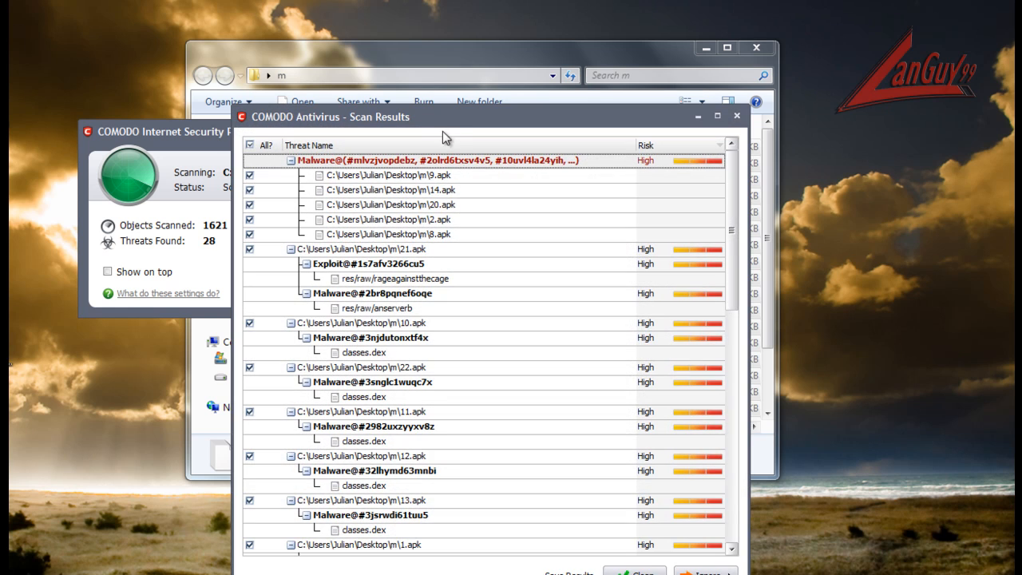
left_click_drag(448, 135, 416, 77)
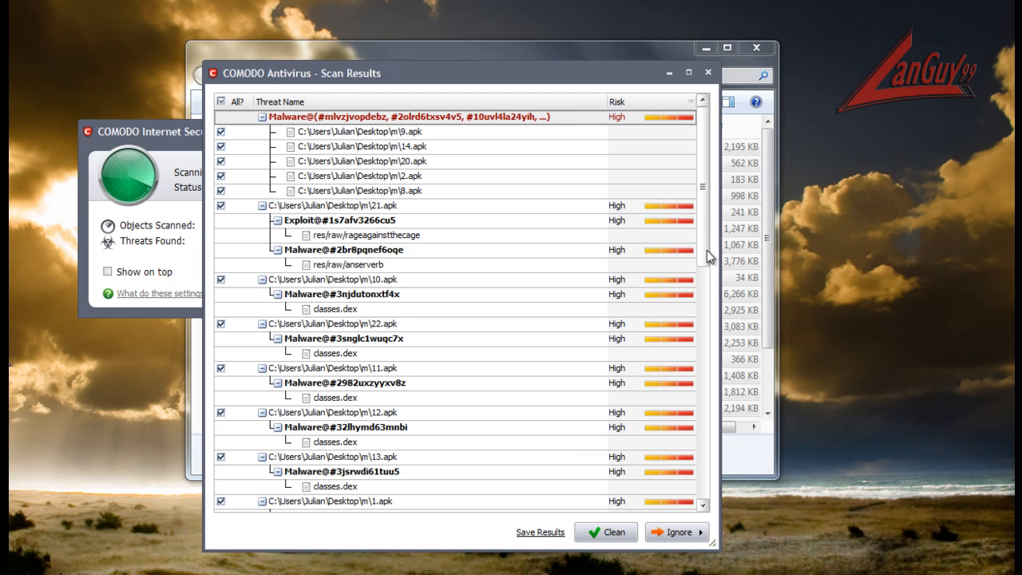
left_click_drag(707, 250, 704, 490)
Clean all threats in the COMODO scan results by quarantining them, and close the results window.
left_click(615, 532)
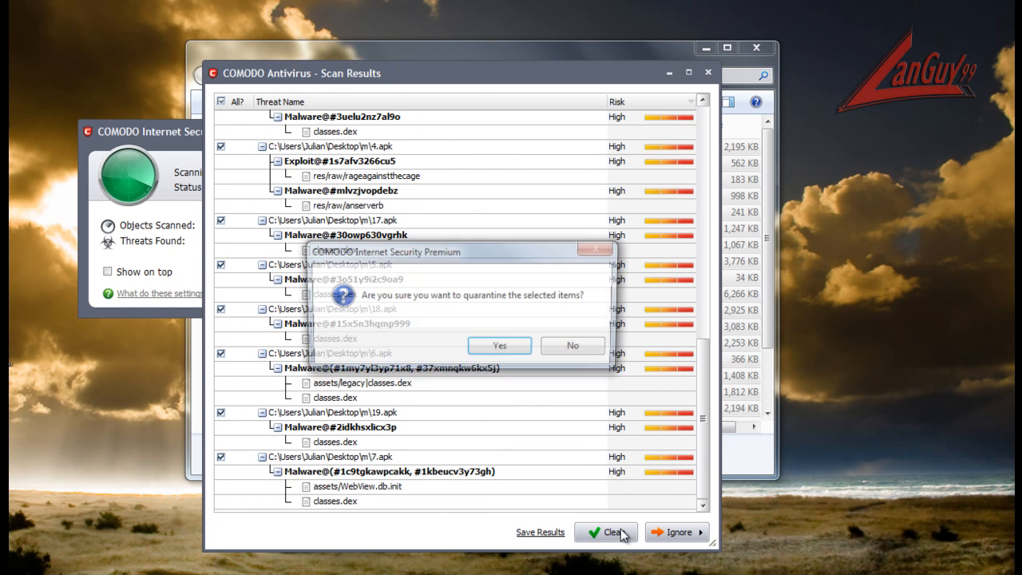
left_click(502, 349)
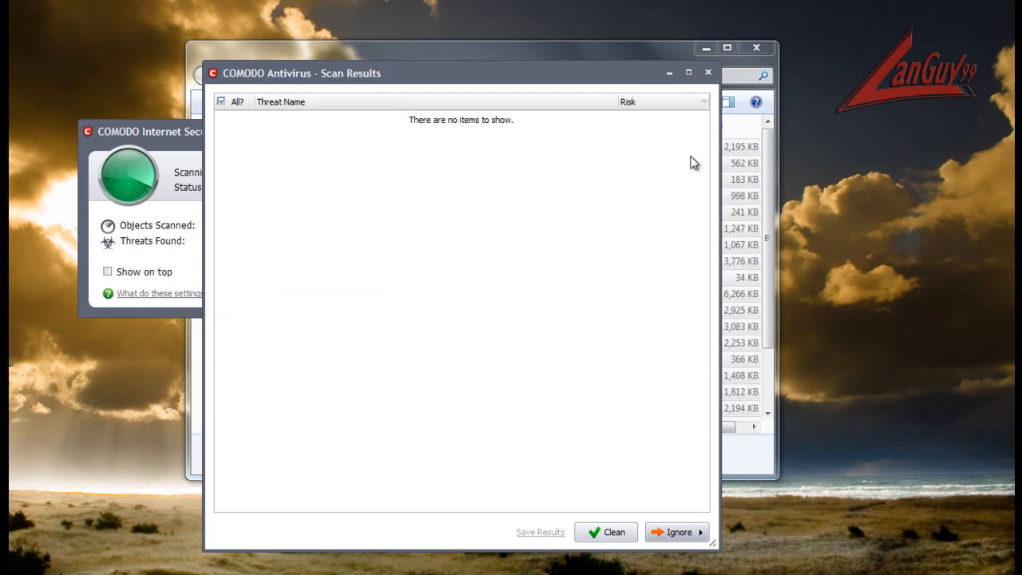
left_click(707, 73)
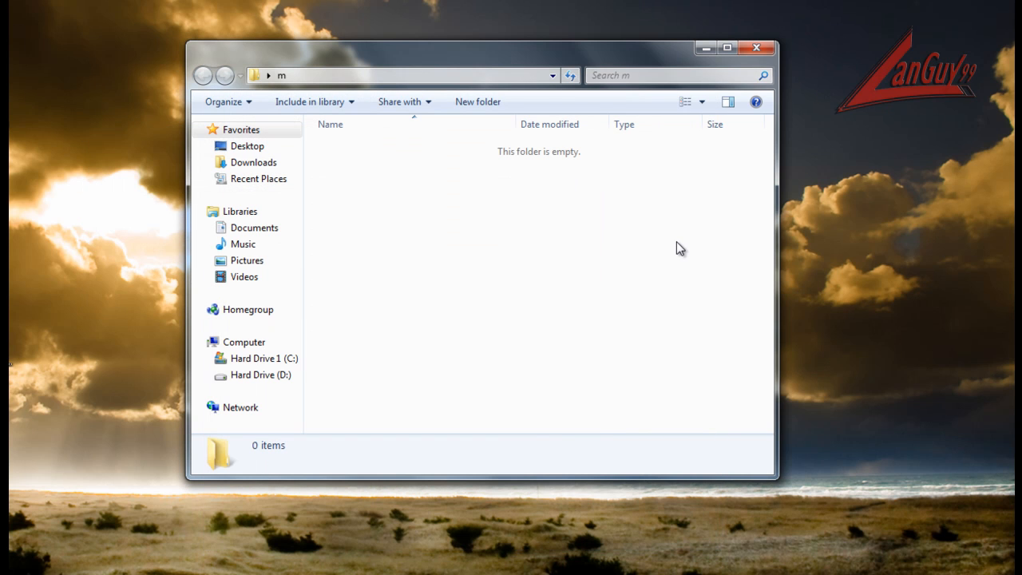
Close folder m and move it from the desktop to the Recycle Bin.
left_click(759, 49)
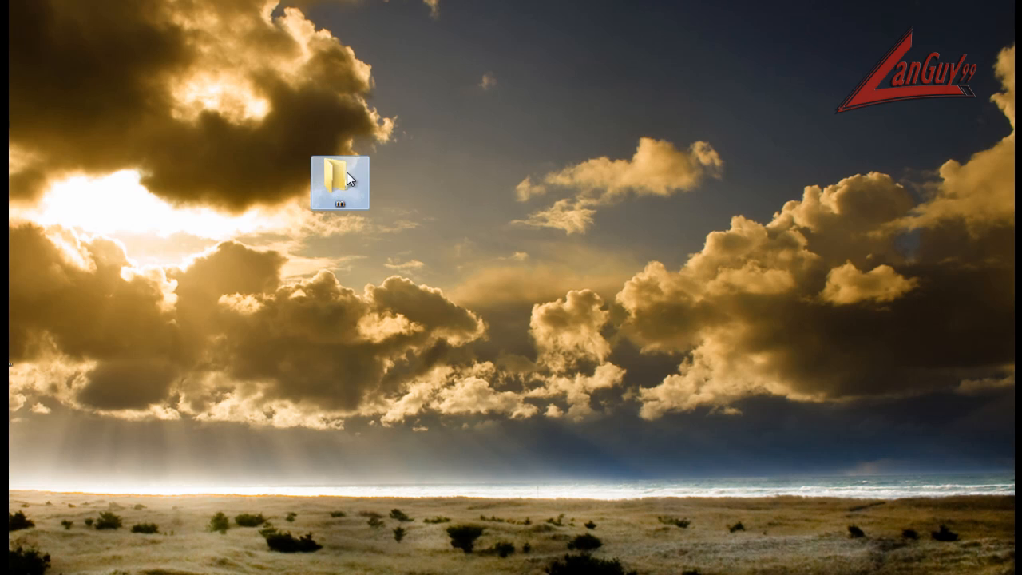
key("Delete")
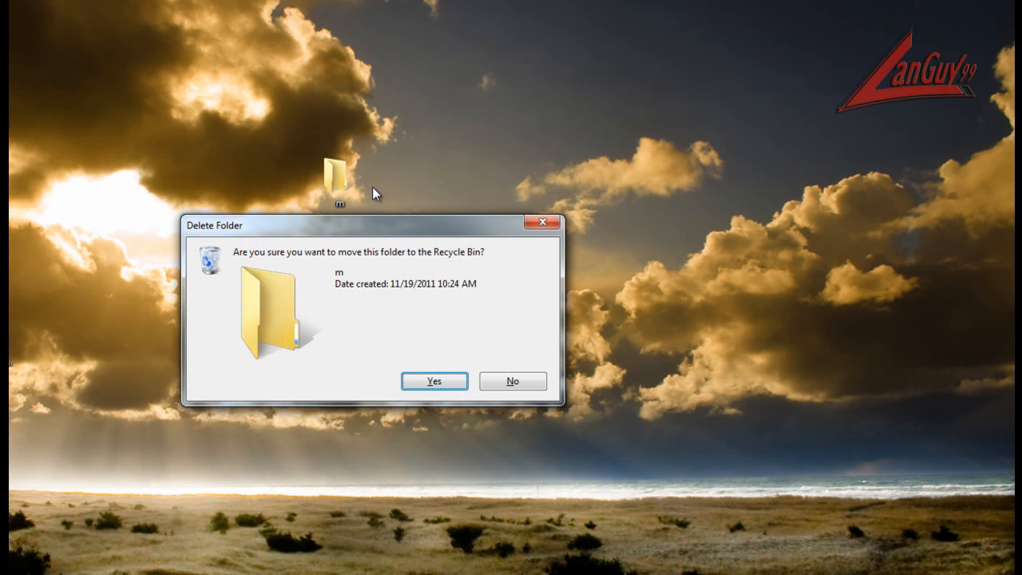
key("Return")
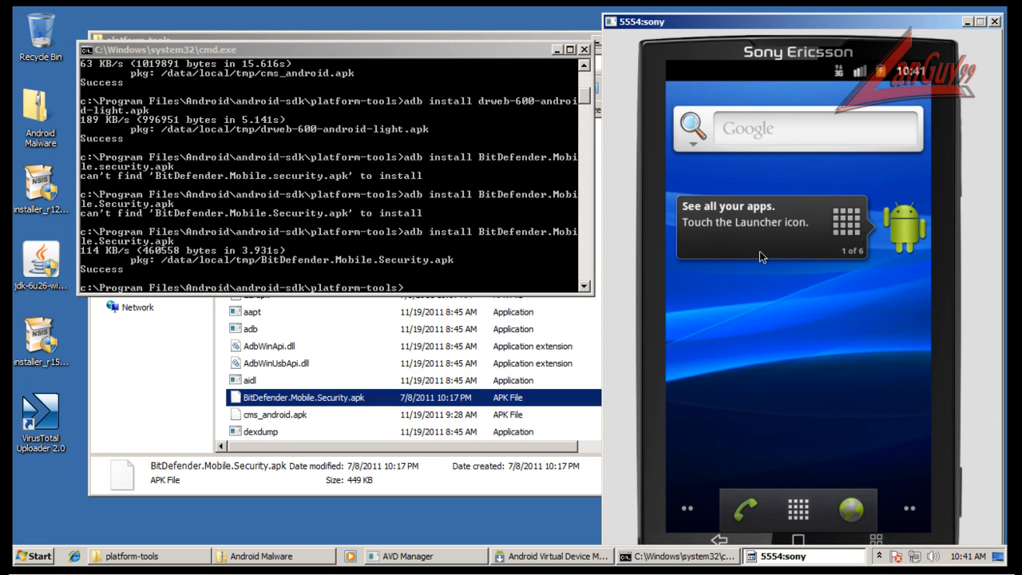
Switch to the Android emulator, launch BitDefender Mobile Security and run its Malware Scanner.
left_click(799, 510)
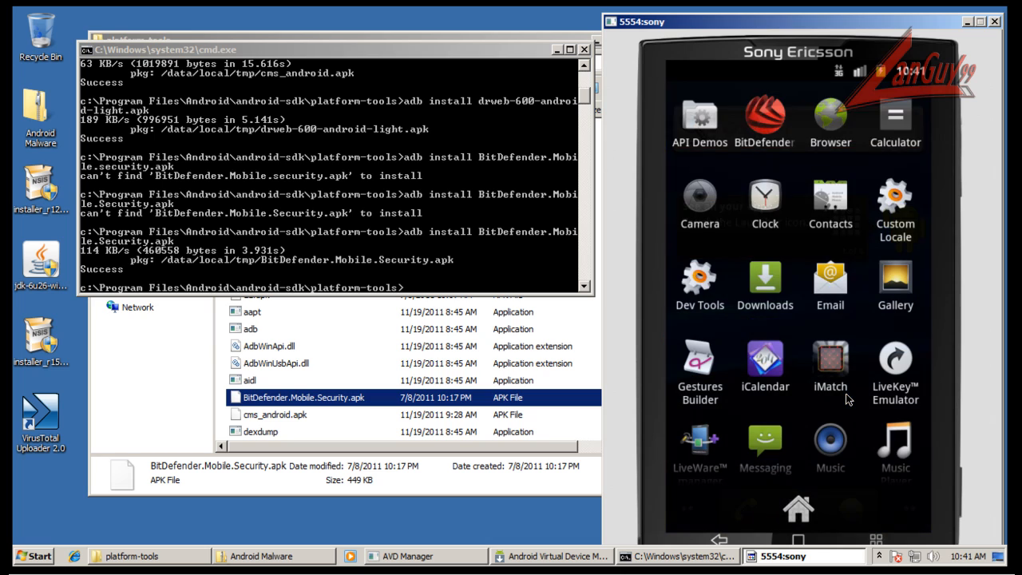
left_click(775, 128)
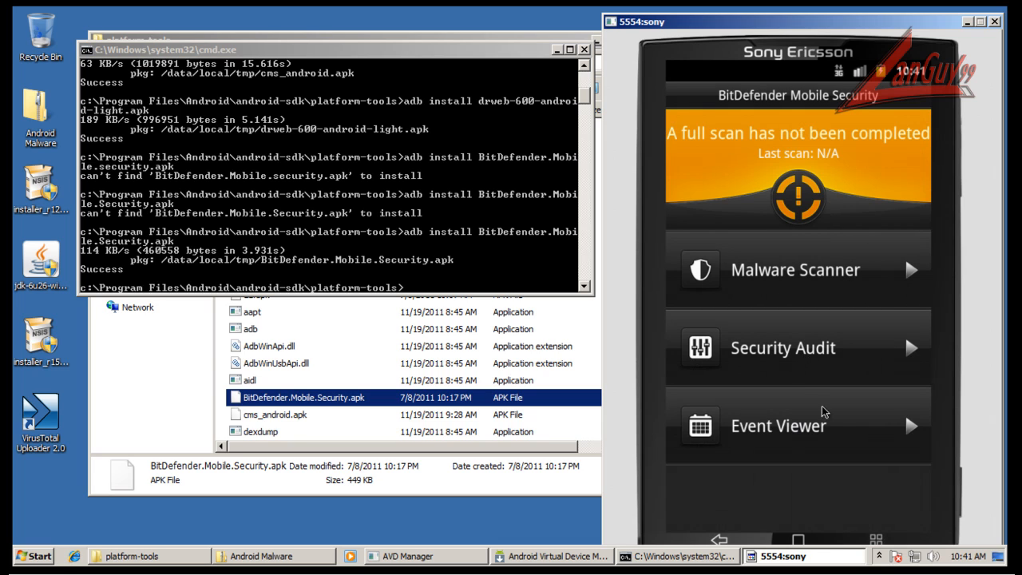
left_click(829, 278)
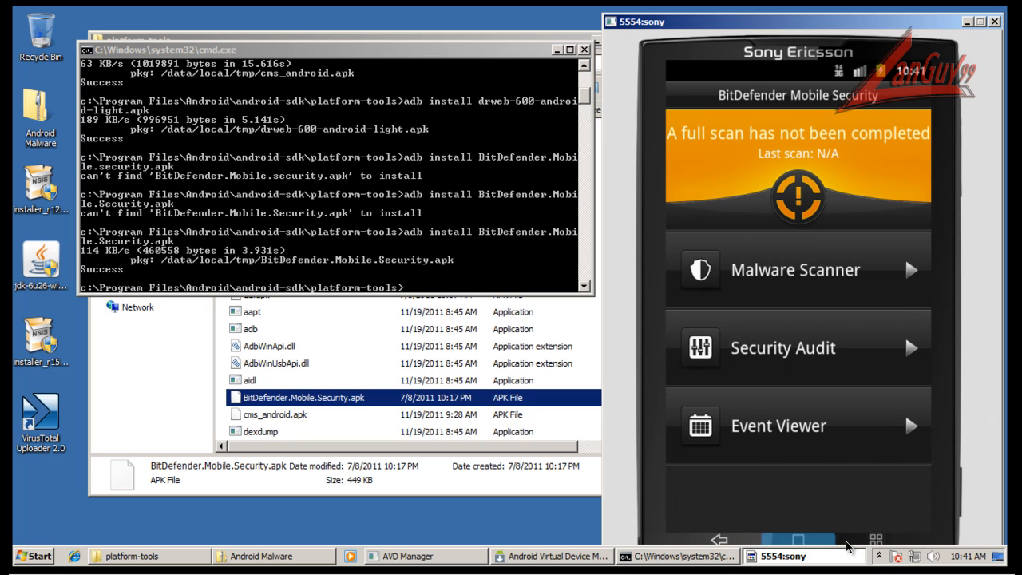
left_click(878, 542)
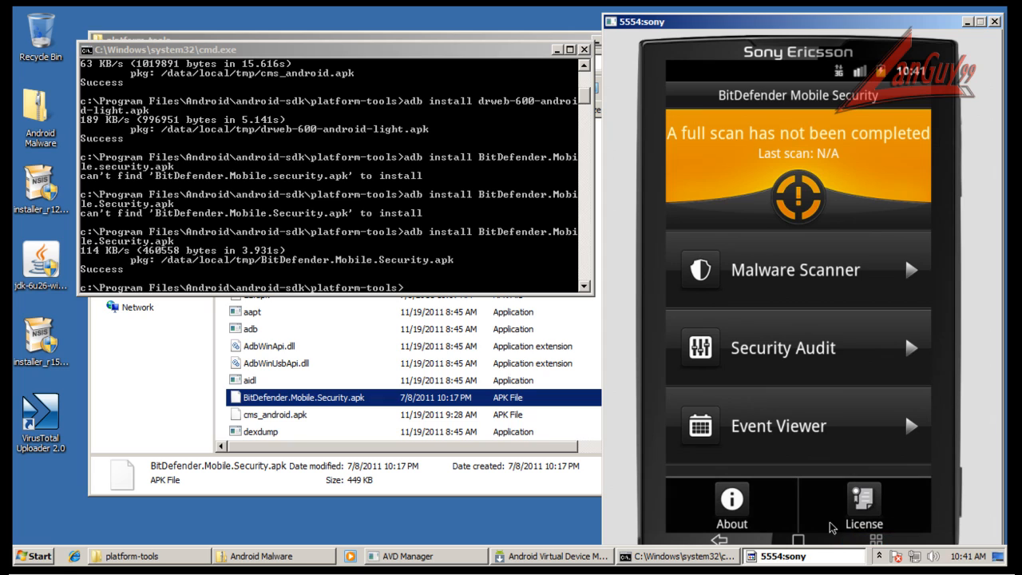
left_click(818, 349)
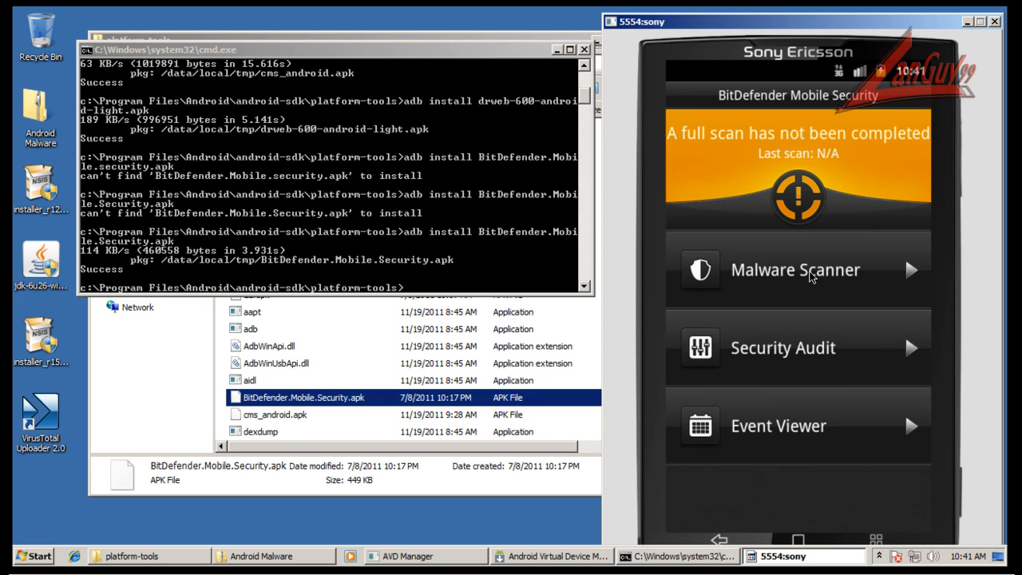
left_click(911, 269)
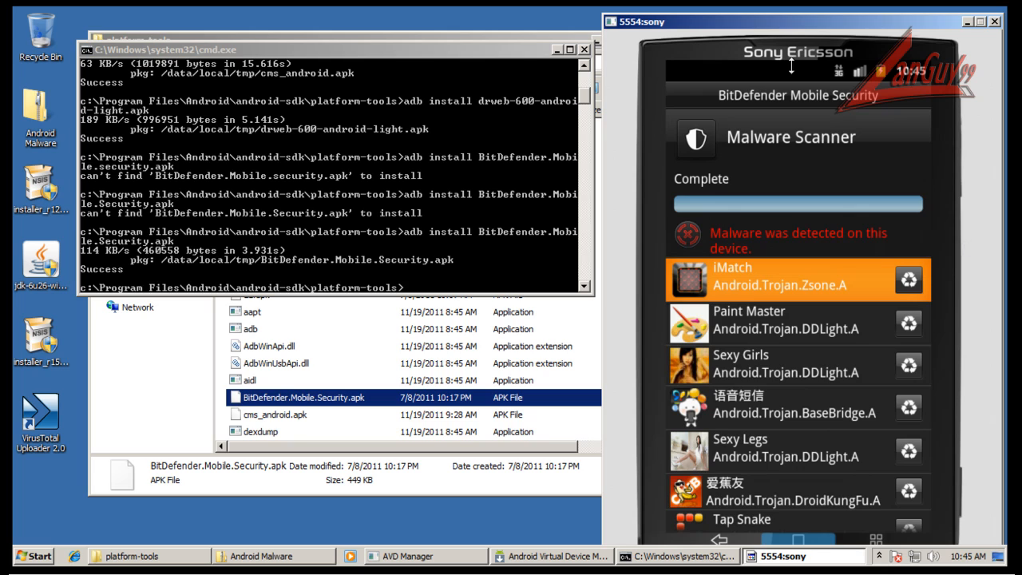
Move the emulator window slightly up and review the full list of apps and threat names detected by BitDefender's Malware Scanner.
left_click_drag(805, 22, 803, 17)
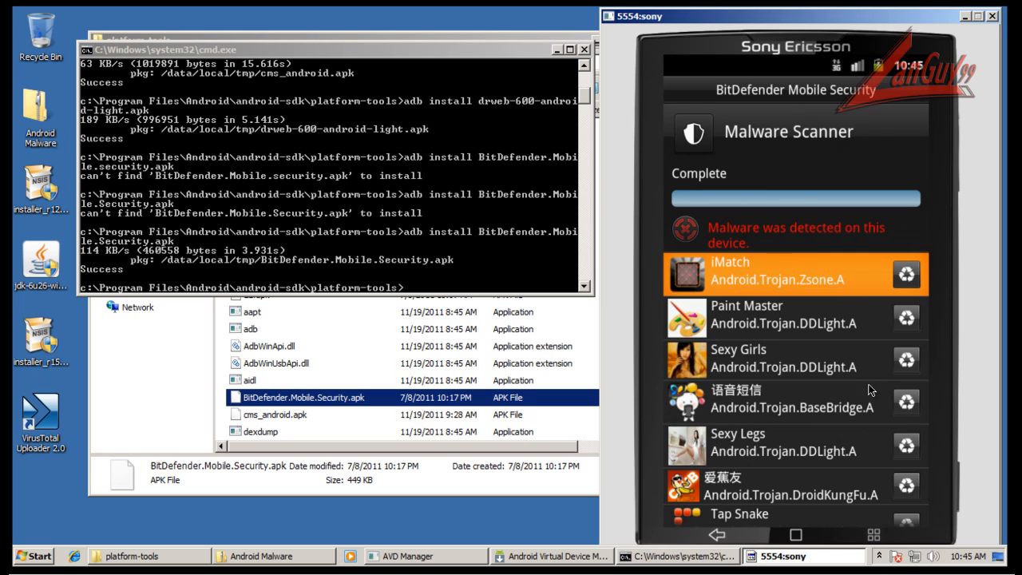
key("Down")
key("Down")
key("Down")
key("Down")
key("Down")
key("Down")
key("Down")
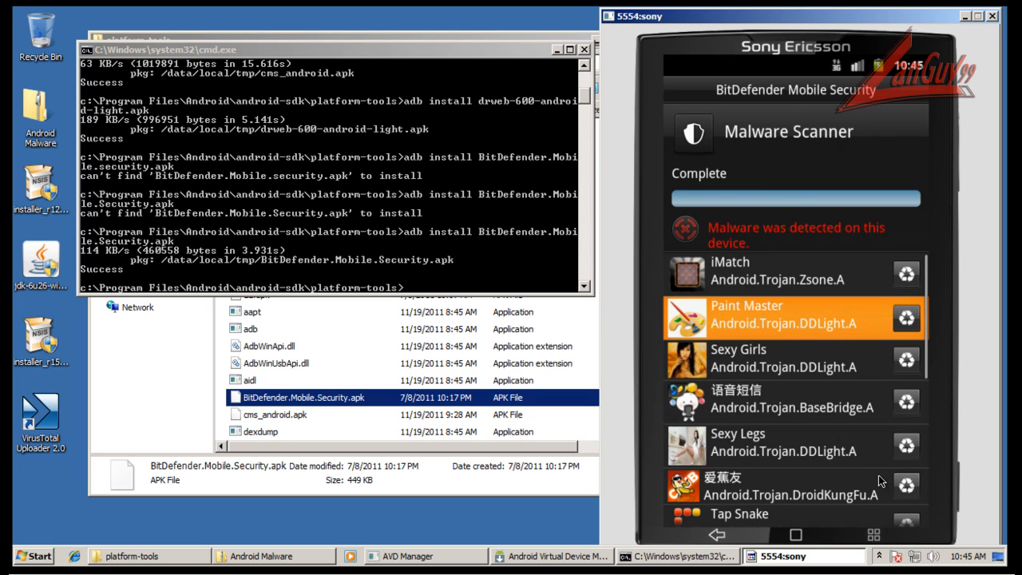
key("Down")
key("Down")
key("Down")
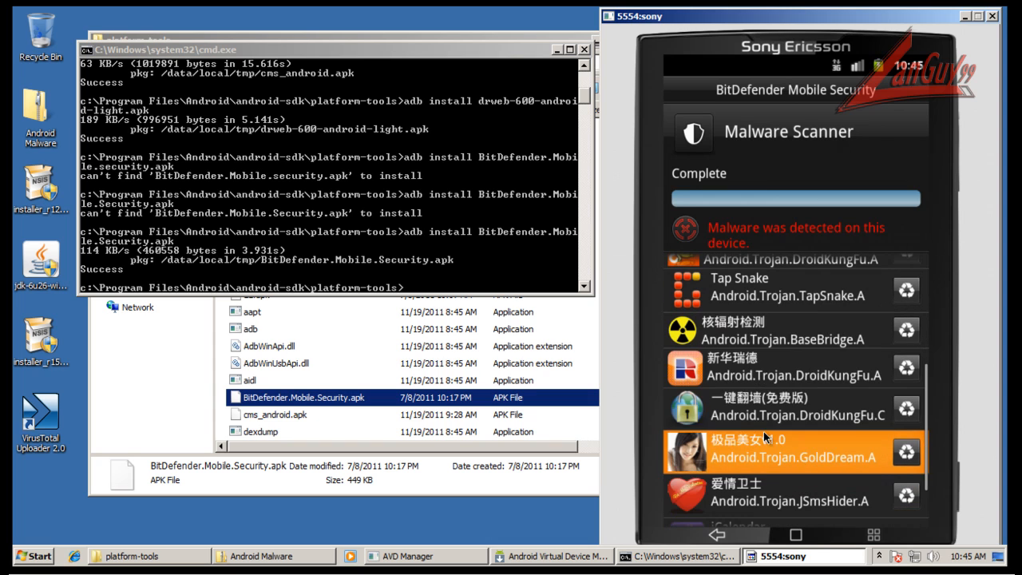
key("Up")
key("Up")
key("Up")
key("Up")
key("Up")
key("Up")
key("Up")
key("Up")
key("Up")
key("Up")
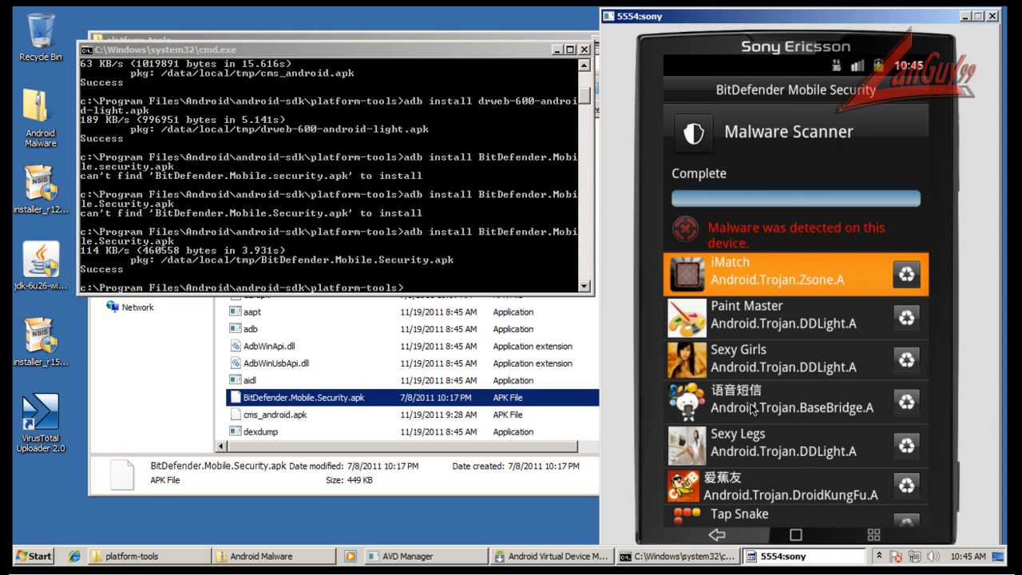
key("Down")
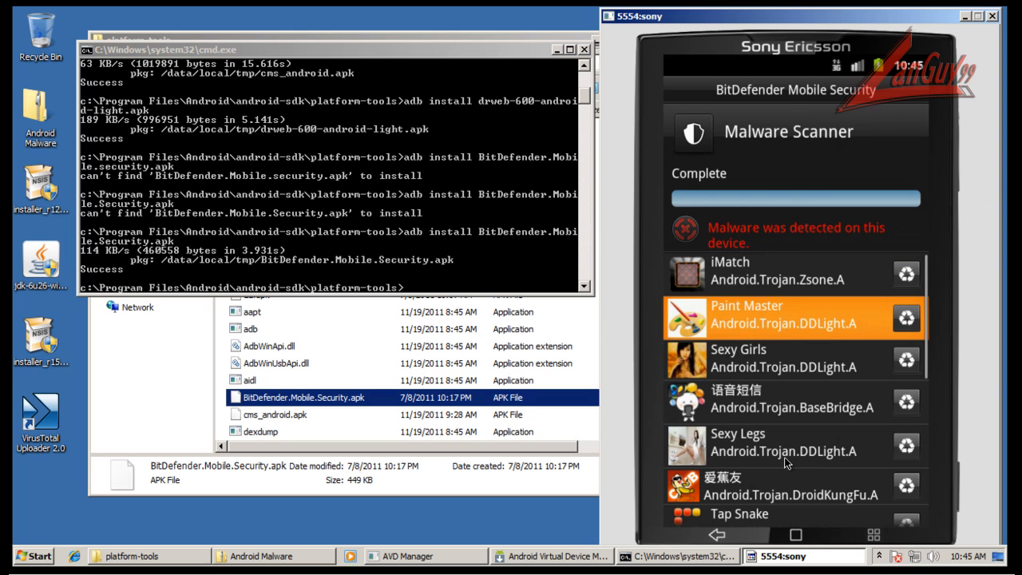
key("Down")
key("Down")
key("Down")
key("Down")
key("Down")
key("Down")
key("Down")
key("Down")
key("Down")
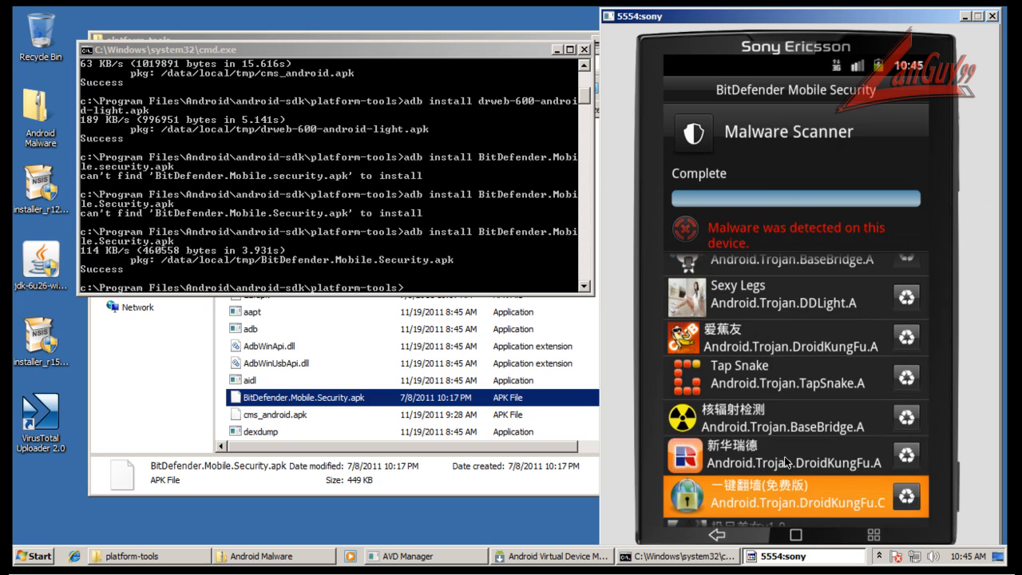
key("Down")
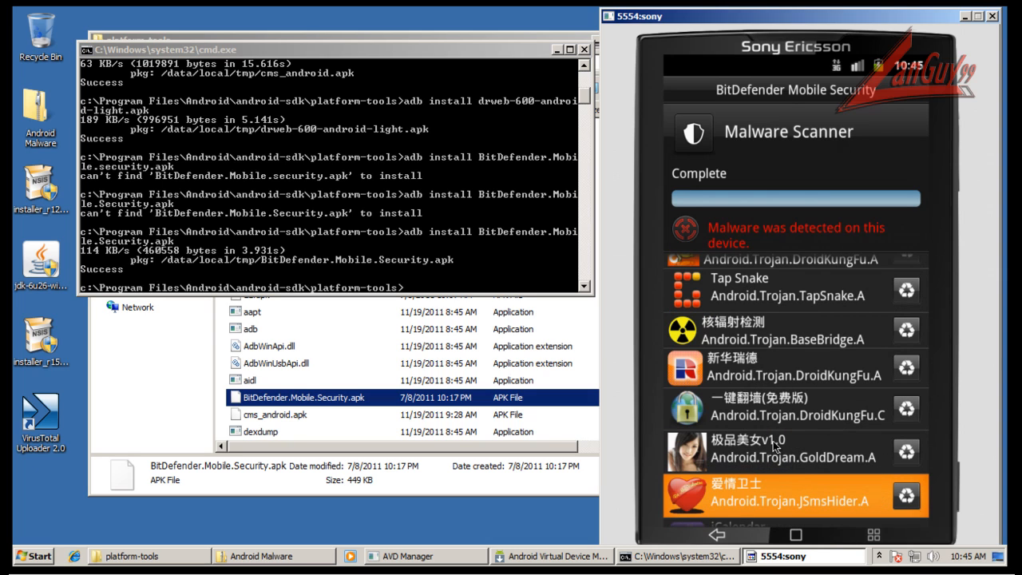
key("Down")
key("Down")
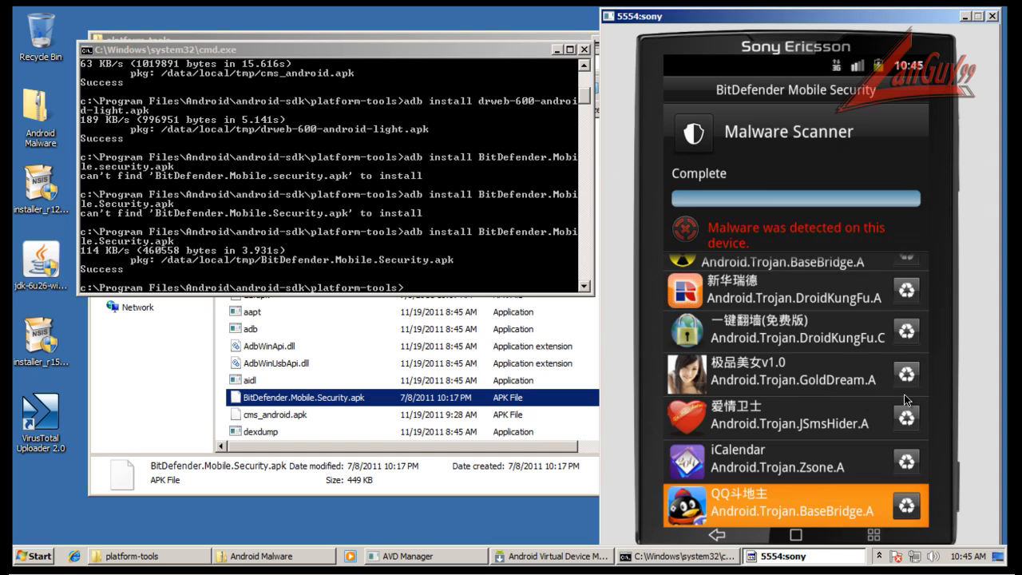
Uninstall the infected iMatch app from BitDefender's Malware Scanner results and return to the detection list.
key("Up")
key("Up")
key("Up")
key("Up")
key("Up")
key("Up")
key("Up")
key("Up")
key("Up")
key("Up")
key("Up")
key("Up")
key("Up")
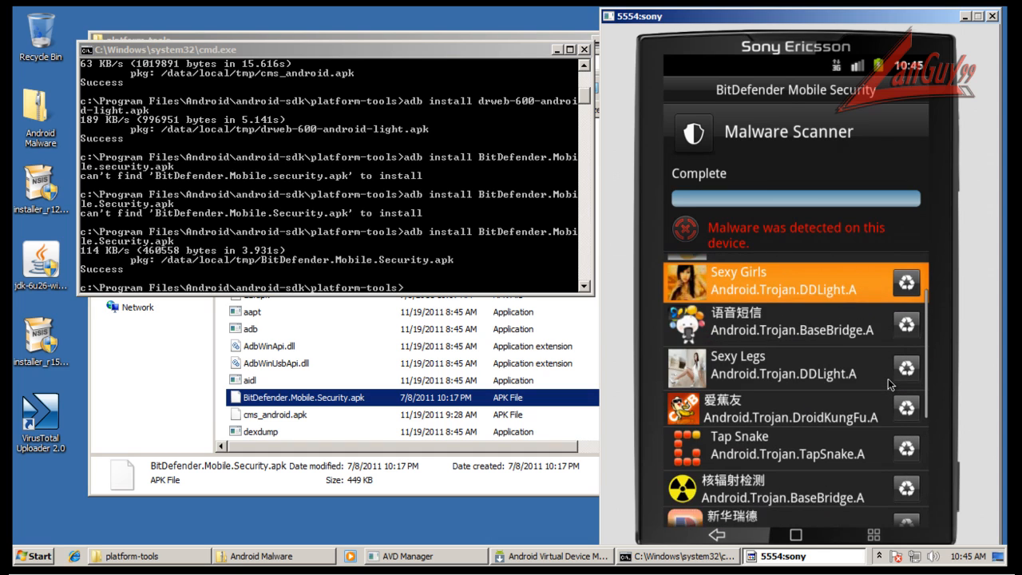
left_click(910, 277)
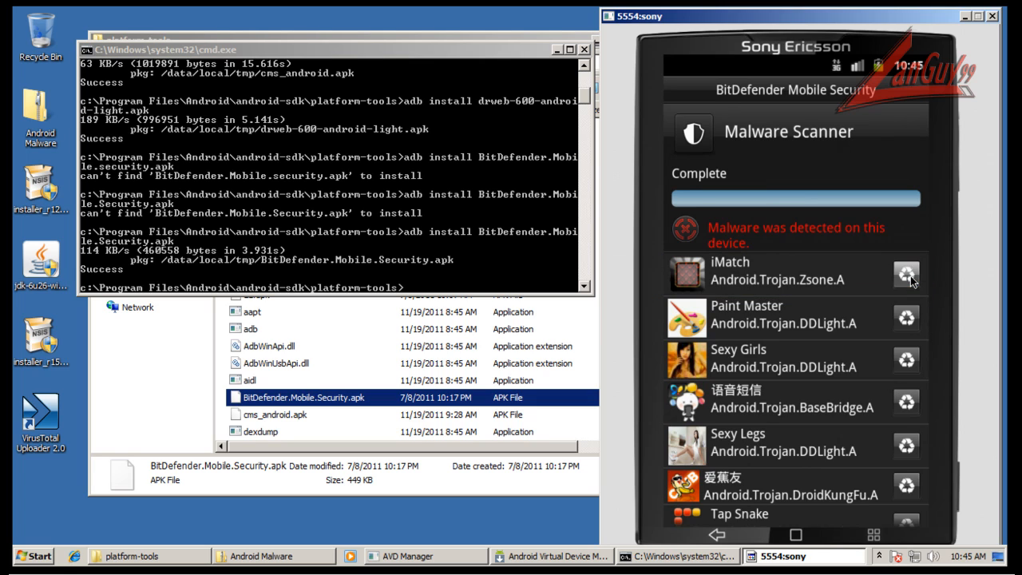
left_click(748, 494)
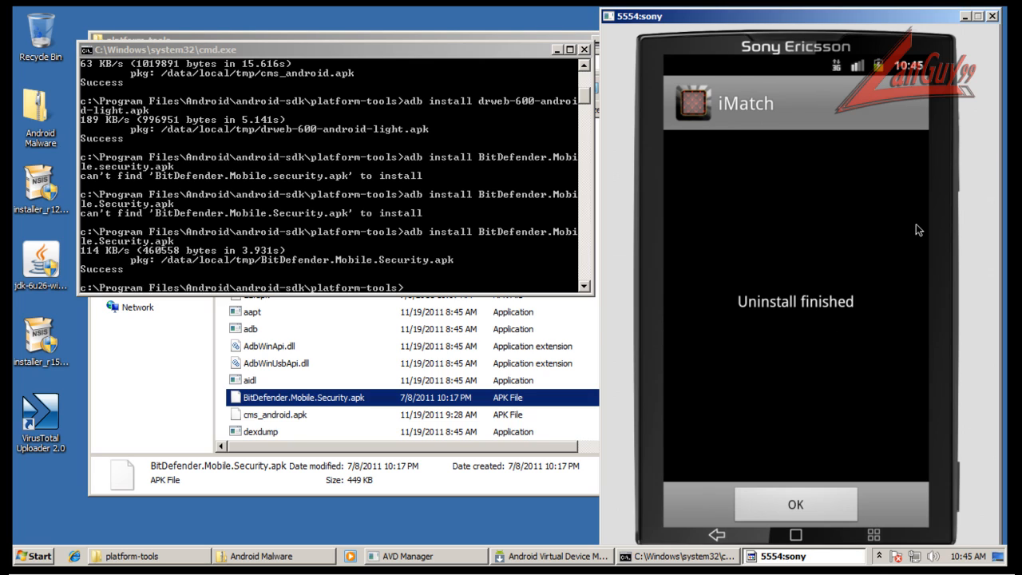
left_click(814, 513)
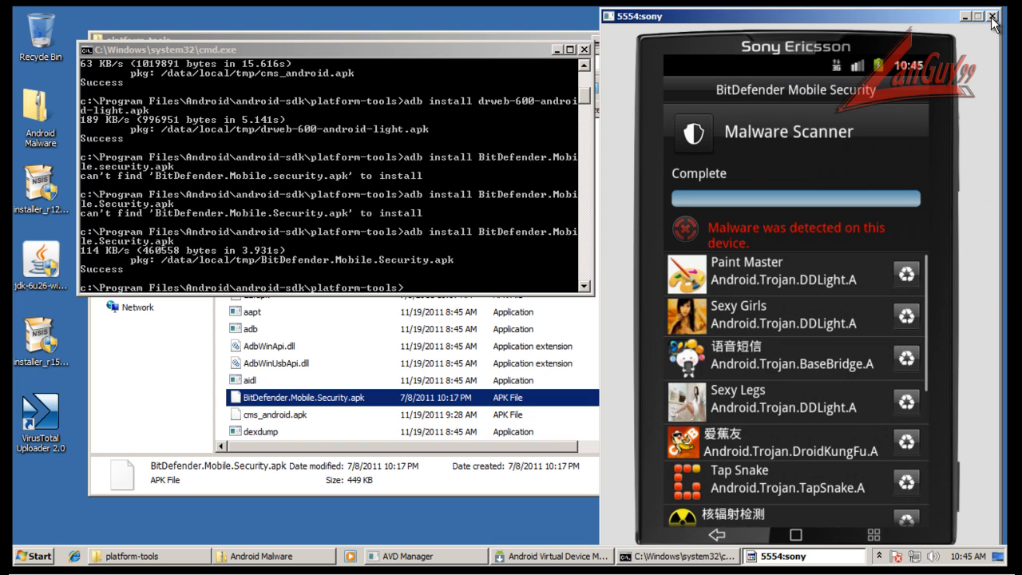
Close the Android emulator and move the Command Prompt window aside to bring the platform-tools folder window forward.
left_click(993, 16)
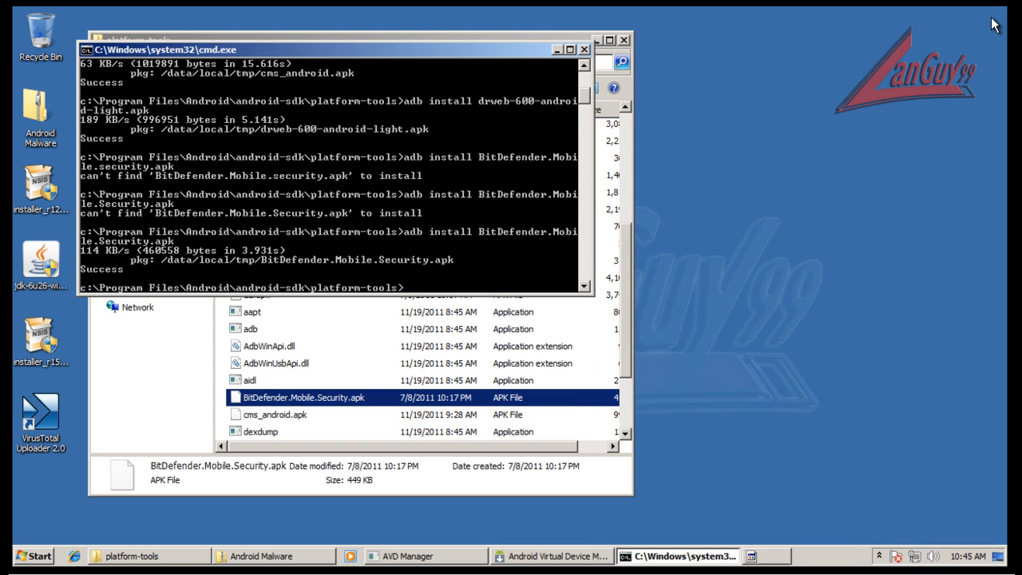
left_click_drag(541, 58, 801, 89)
left_click(558, 38)
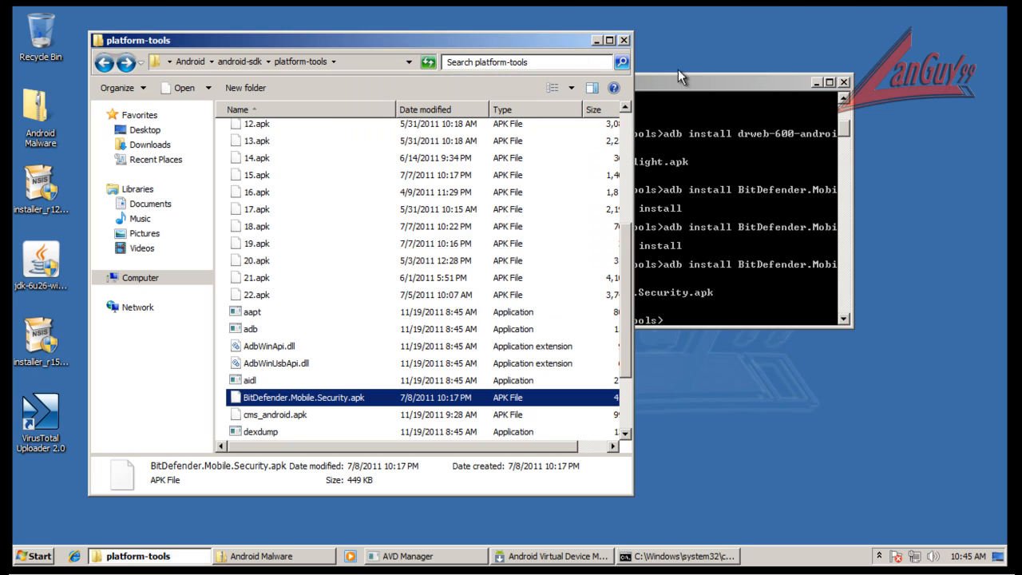